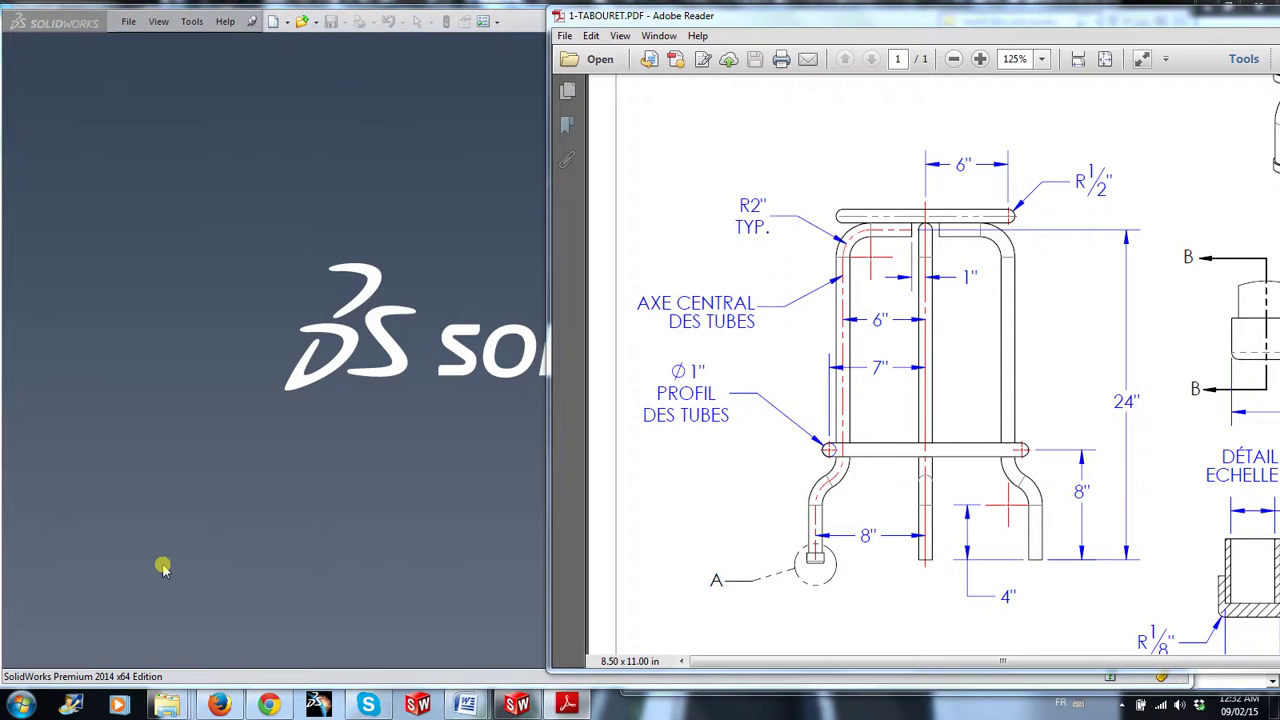
Create a new part from the PRT PO dec template and start a sketch on the Front Plane
left_click(457, 180)
left_click(269, 24)
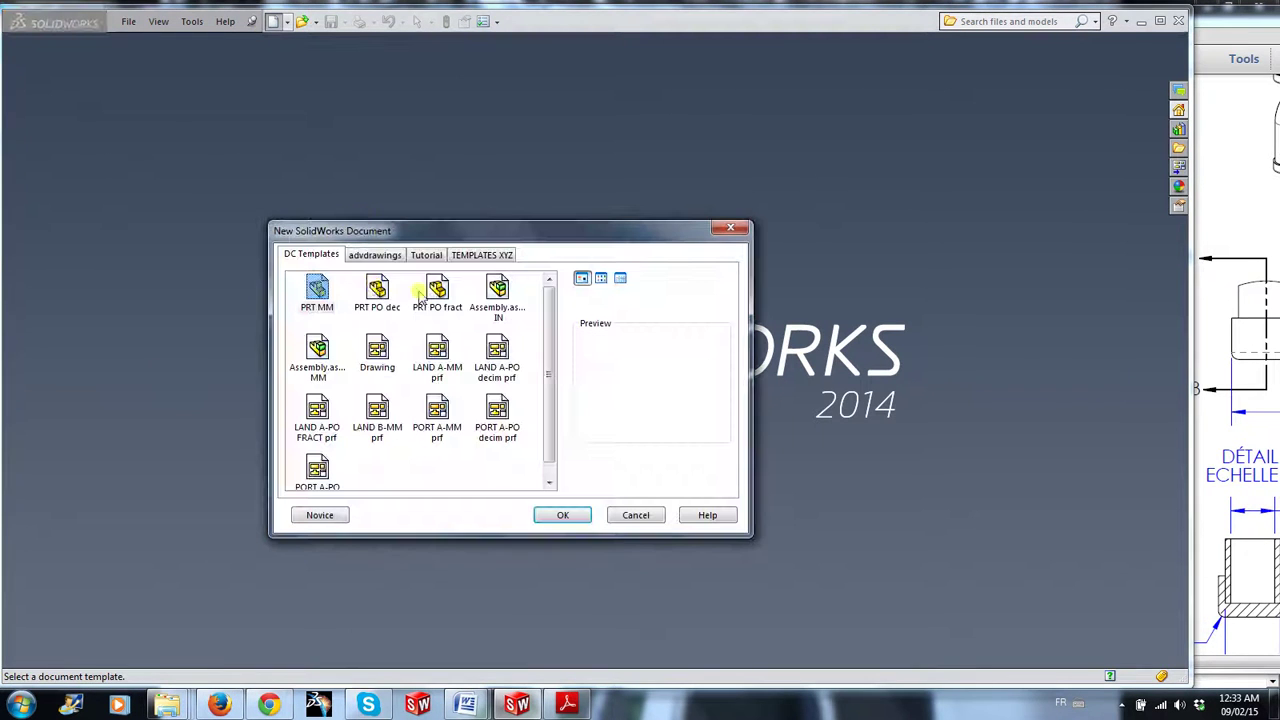
double_click(377, 289)
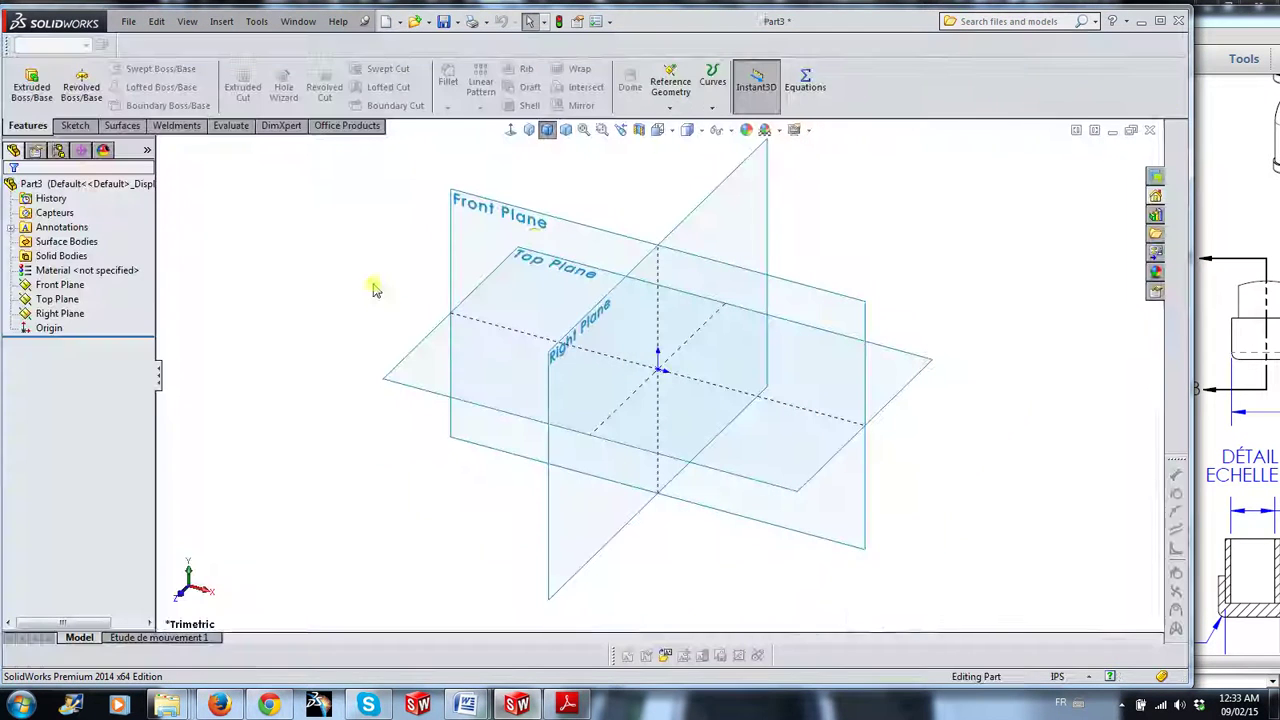
left_click(562, 224)
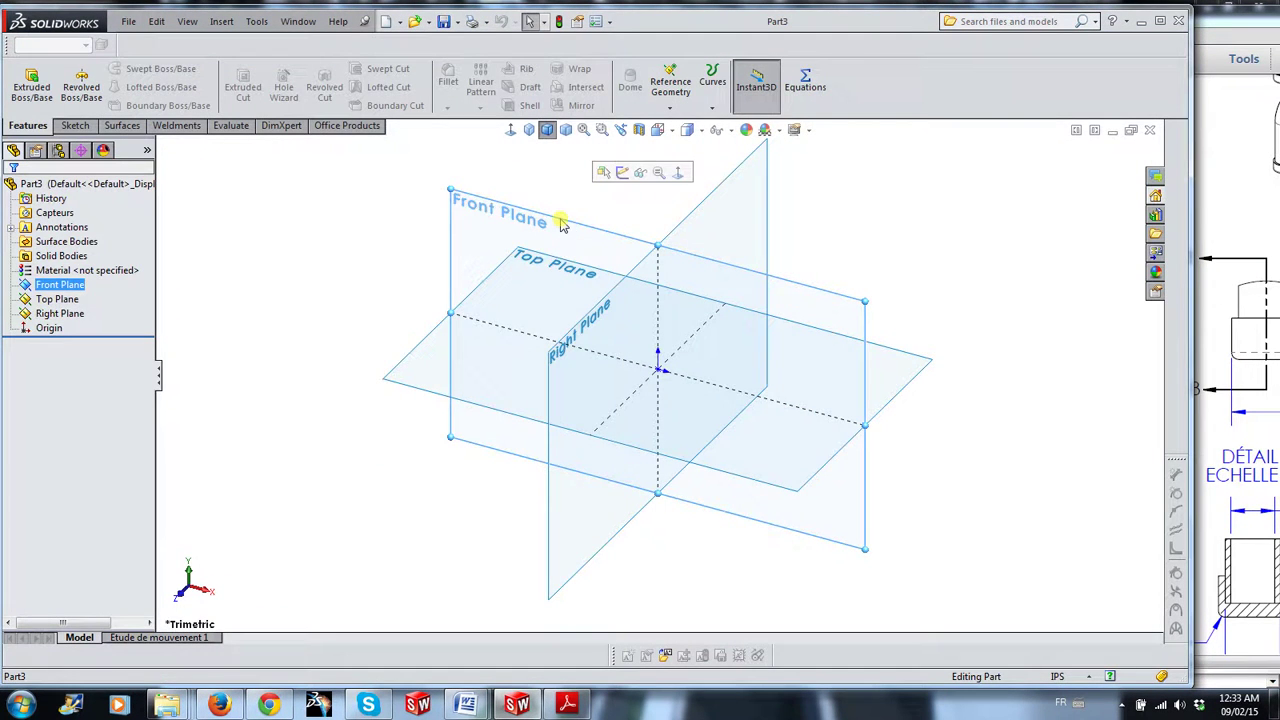
left_click(623, 174)
Turn off the display of reference planes in the view
left_click(1043, 290)
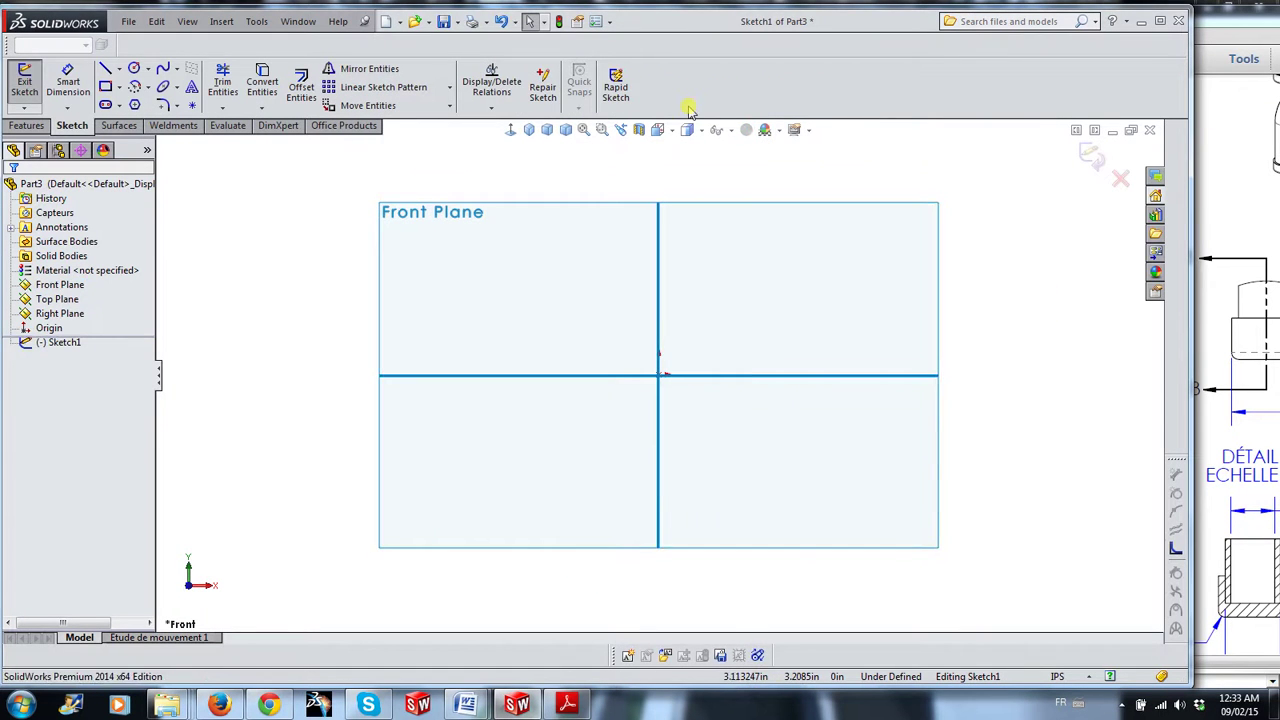
left_click(729, 130)
left_click(719, 151)
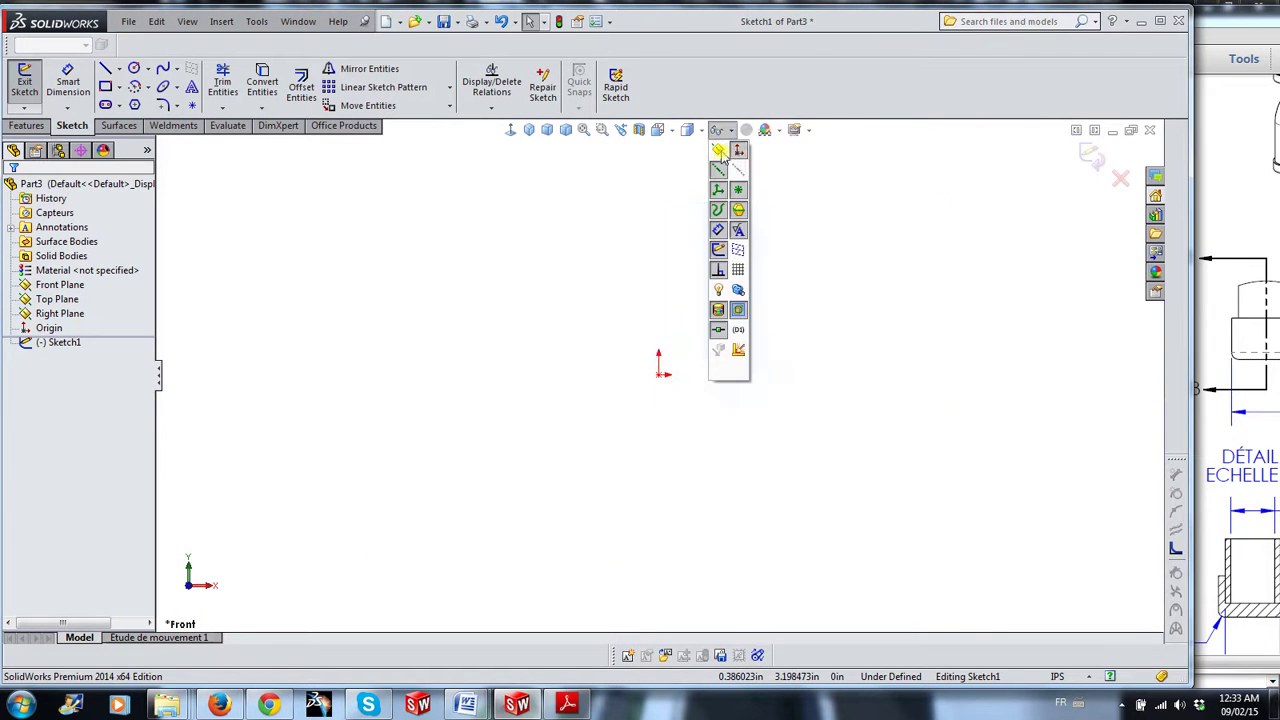
left_click(1117, 525)
scroll(726, 545, "down", 2)
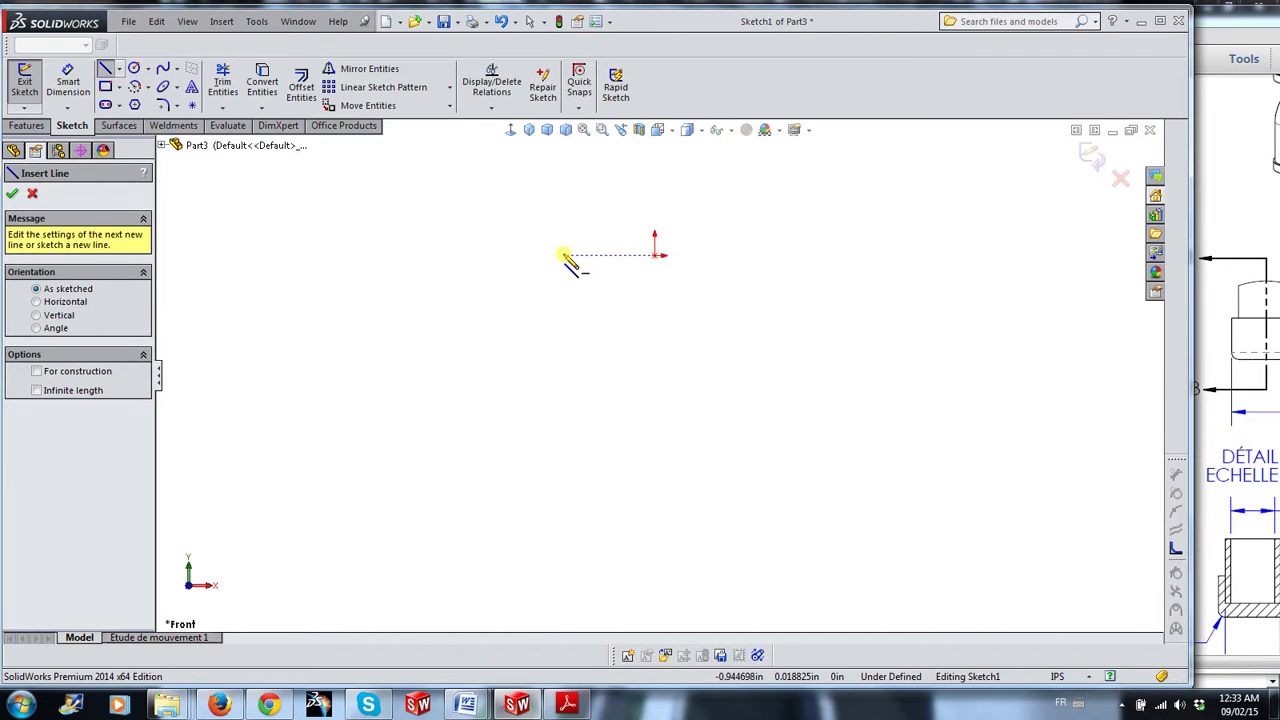
Draw a horizontal line left of the origin with a rounded corner arc below it
left_click(563, 254)
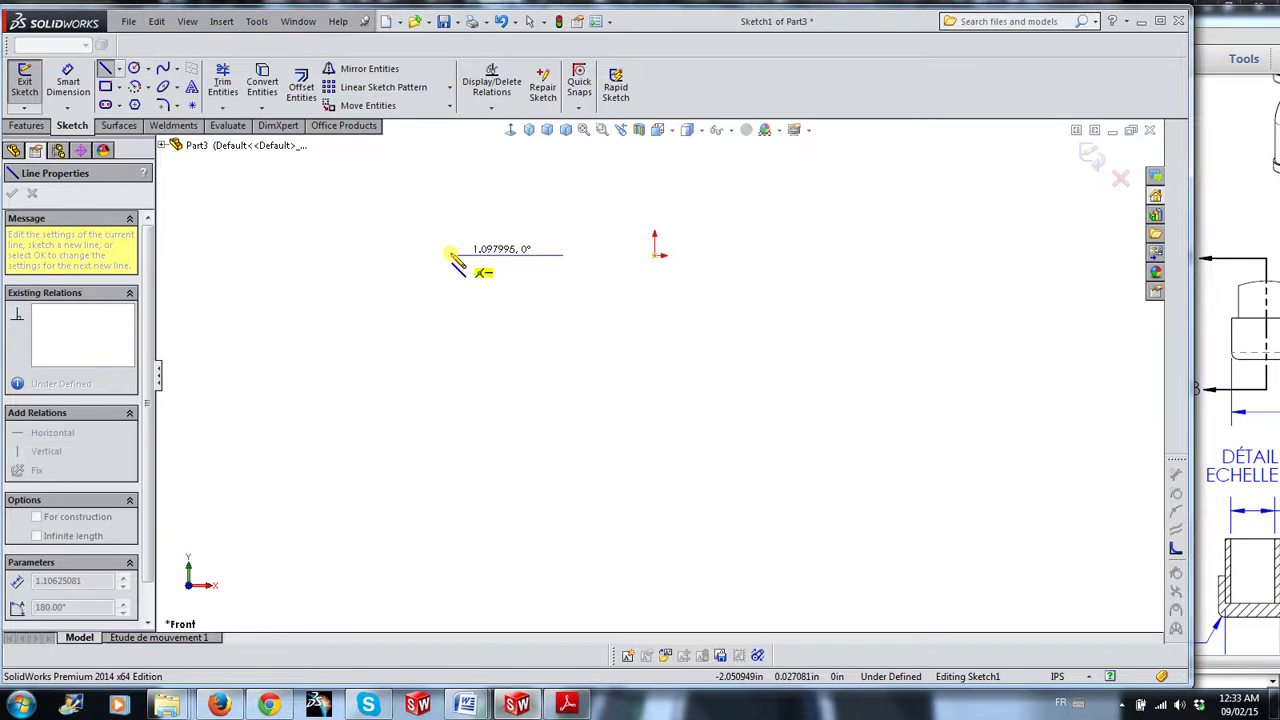
left_click(430, 255)
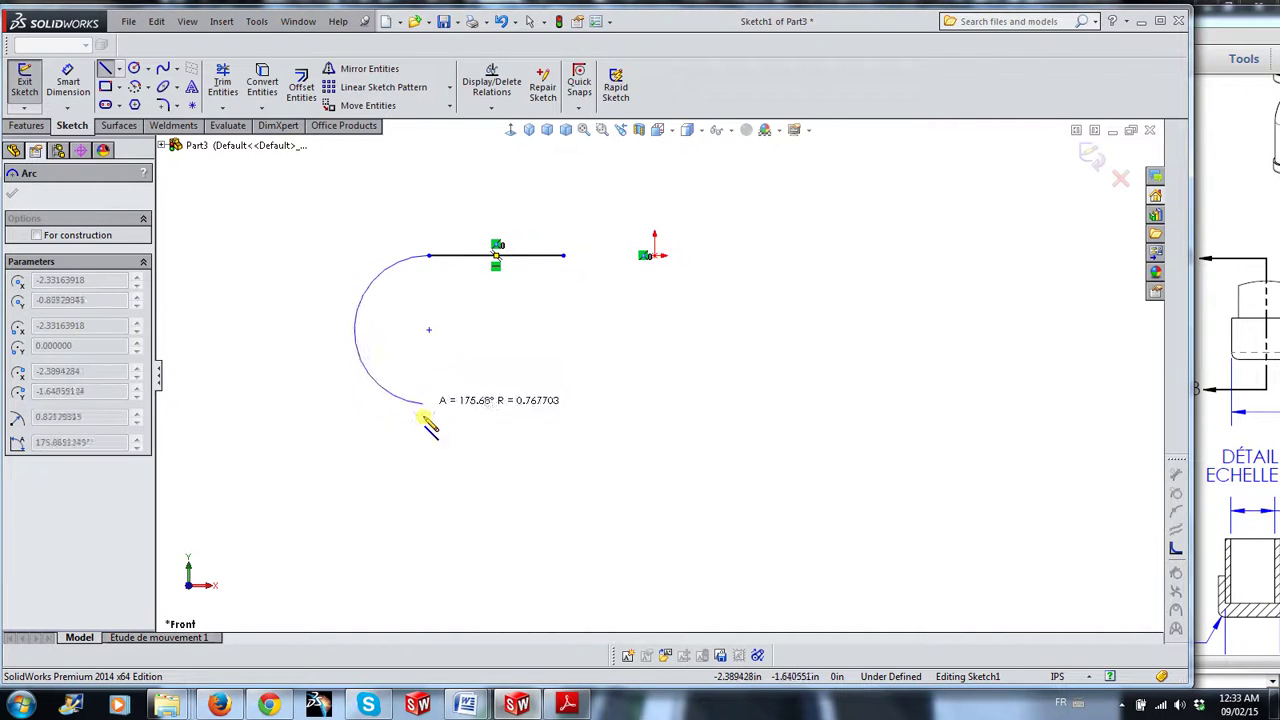
left_click(413, 348)
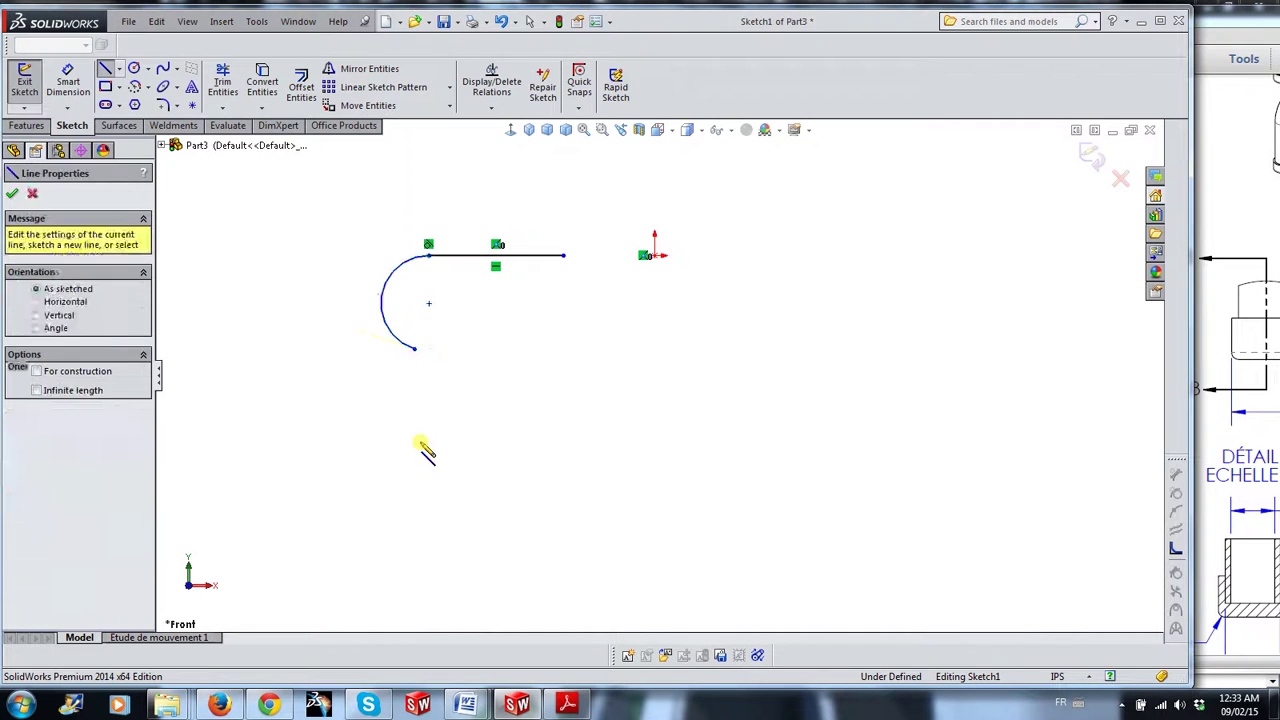
key("z")
key("z")
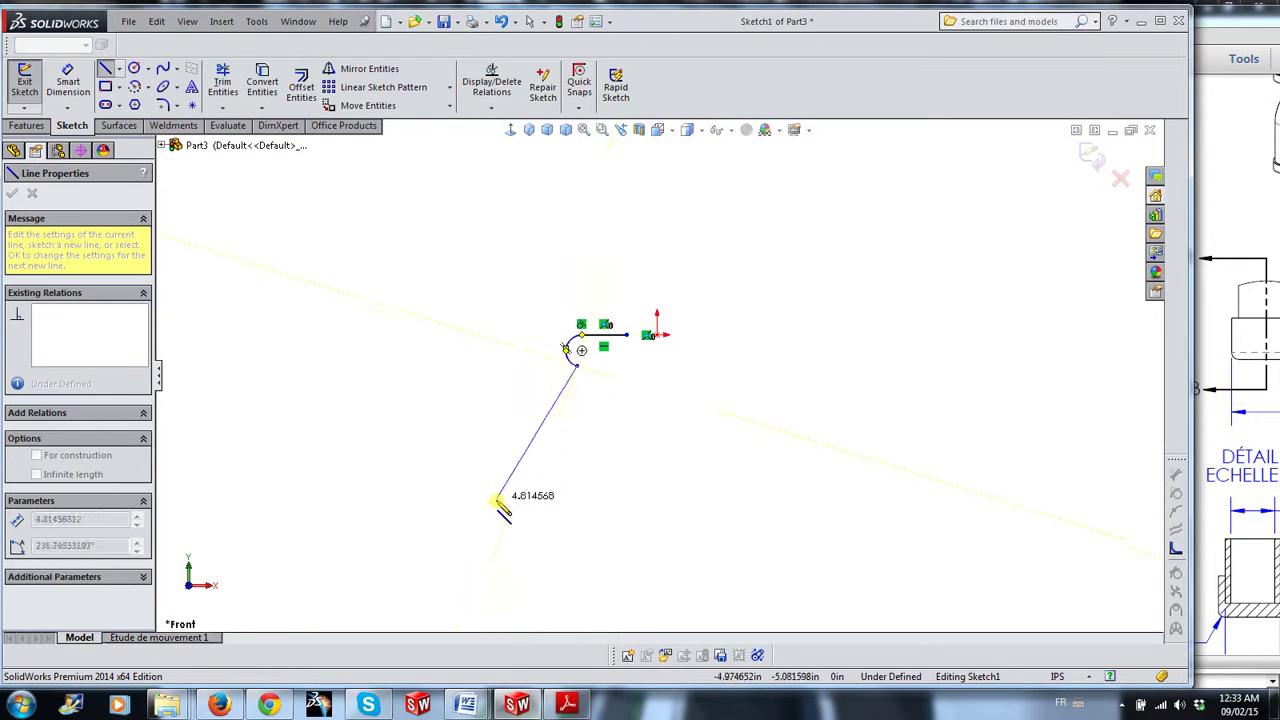
key("z")
scroll(588, 494, "down", 2)
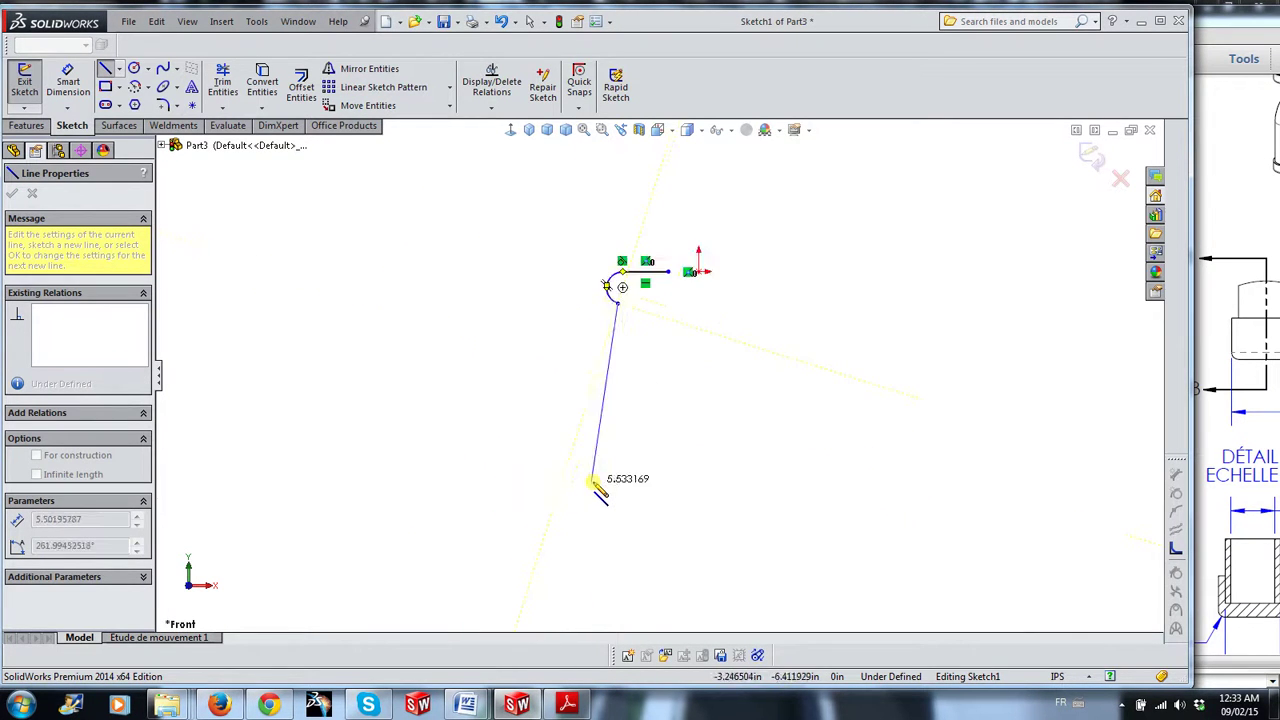
Continue the path with a long vertical drop, an outward bend arc and a short foot line
left_click(618, 537)
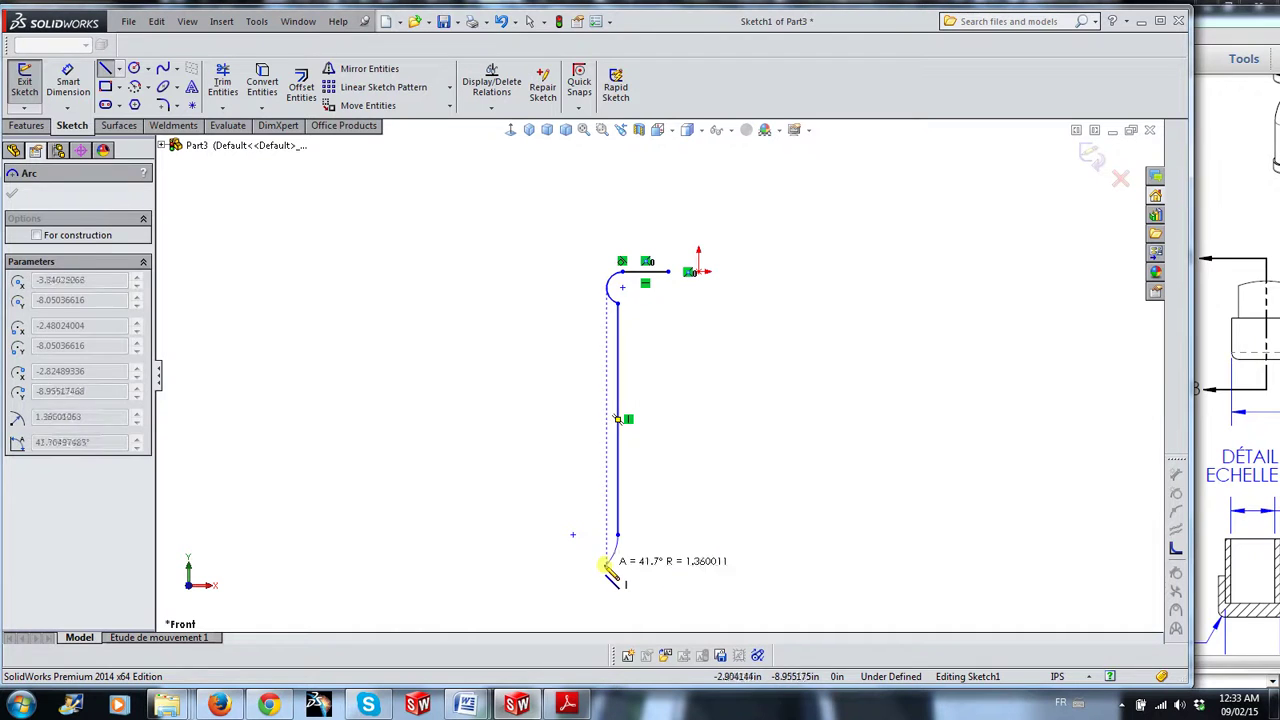
left_click(606, 565)
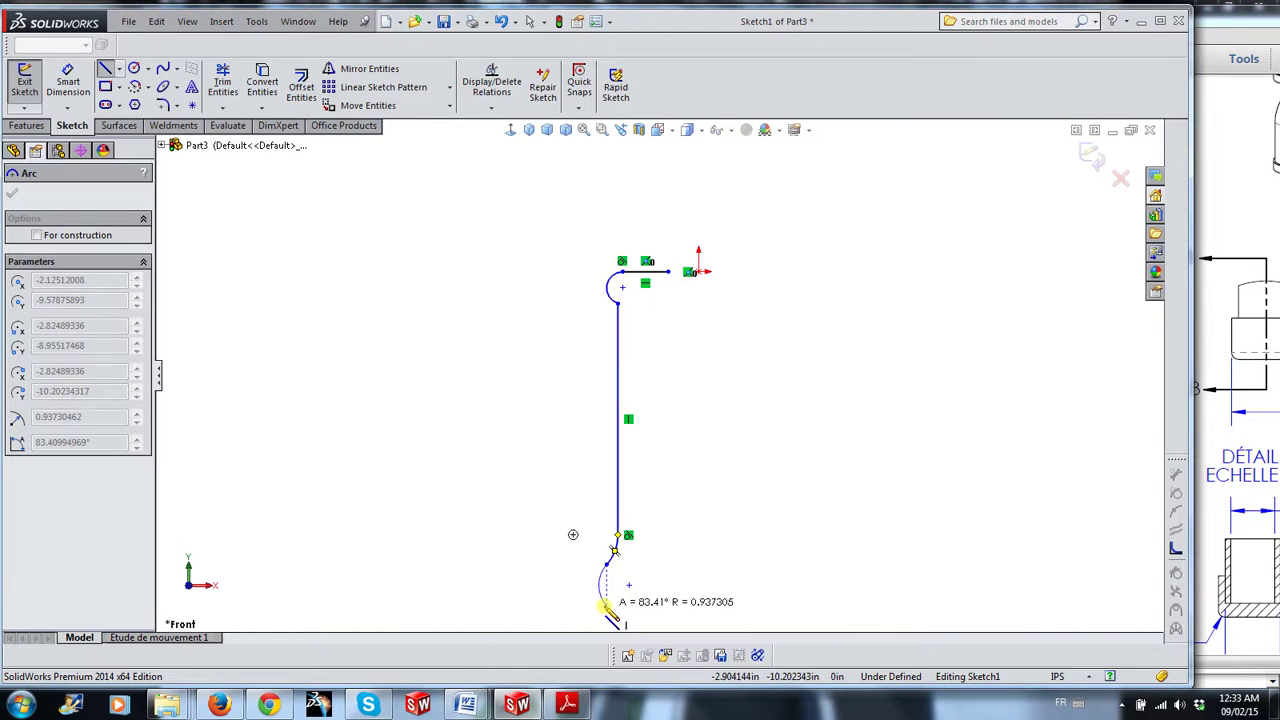
left_click(608, 612)
scroll(608, 595, "down", 2)
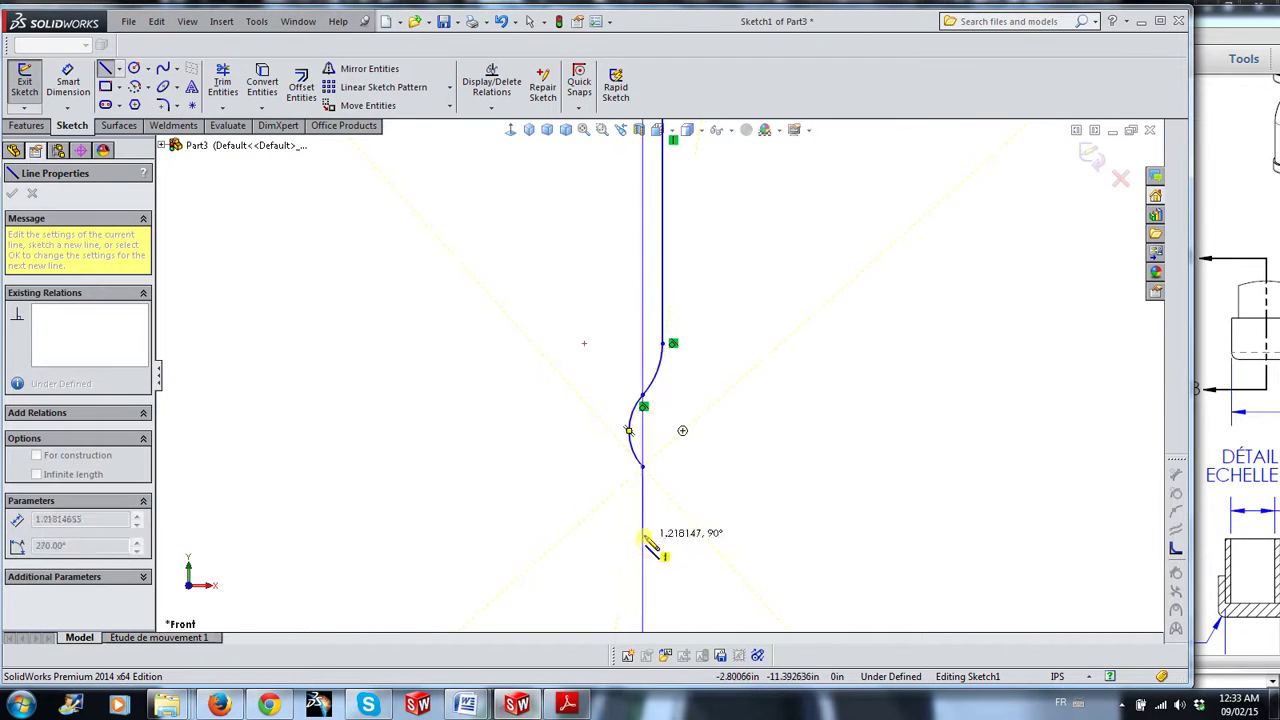
left_click(644, 535)
Dimension the horizontal line's end 1.000 from the origin
key("Escape")
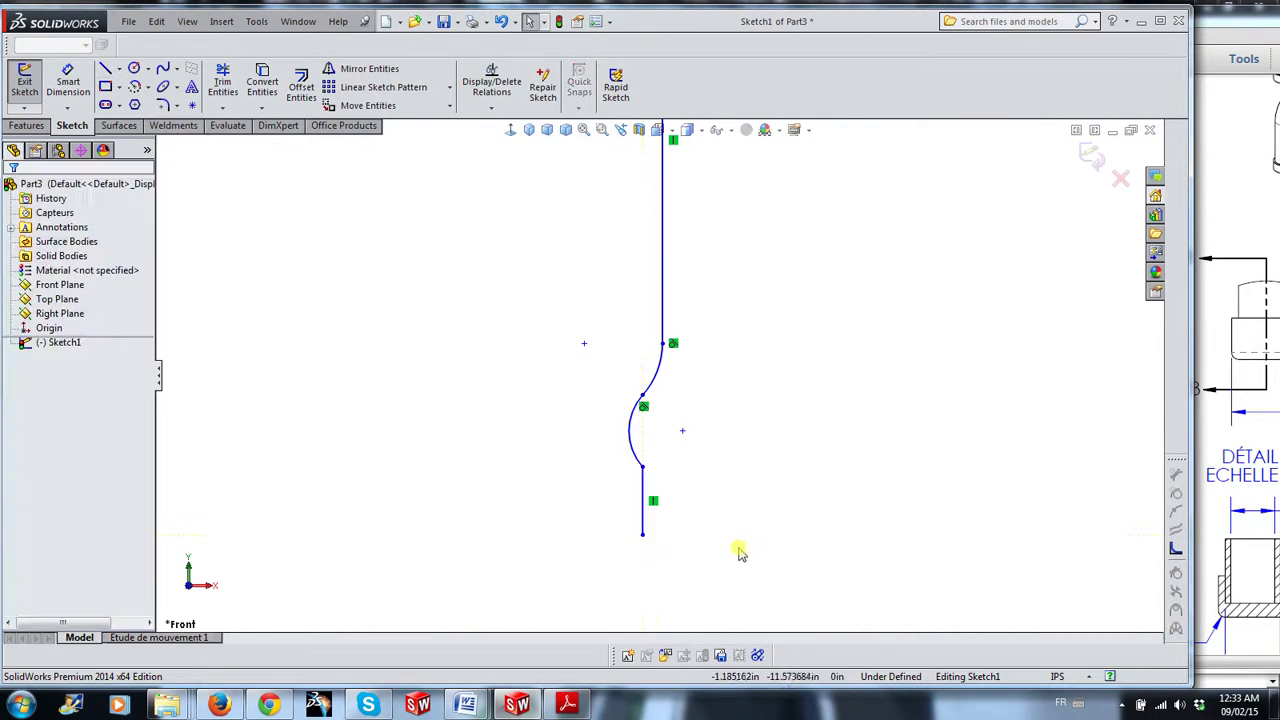
key("f")
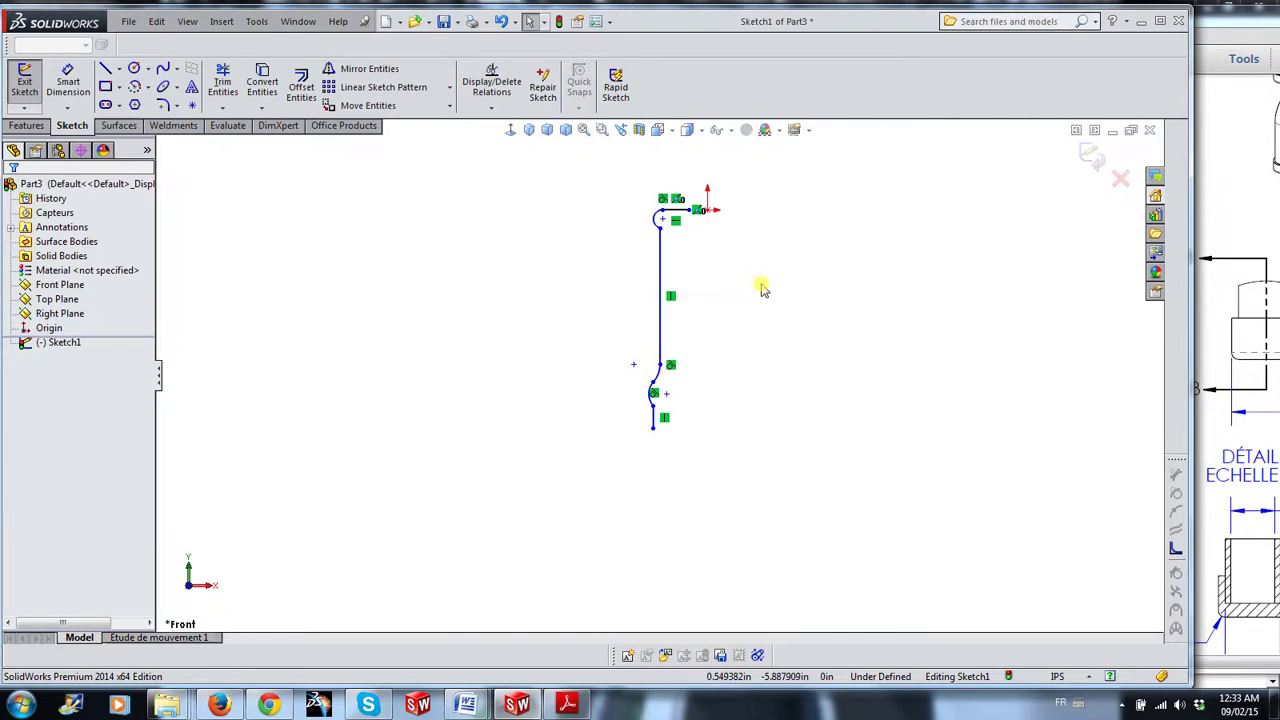
right_click_drag(857, 420, 880, 277)
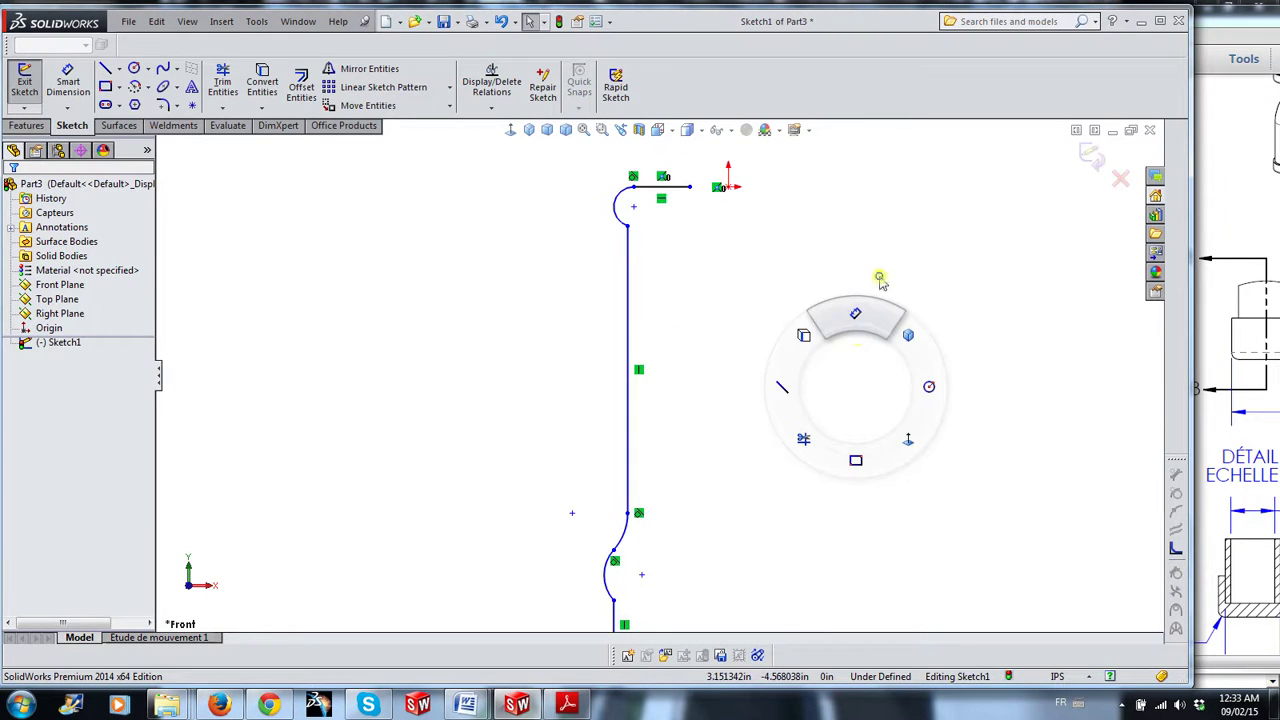
scroll(708, 225, "down", 3)
left_click(659, 226)
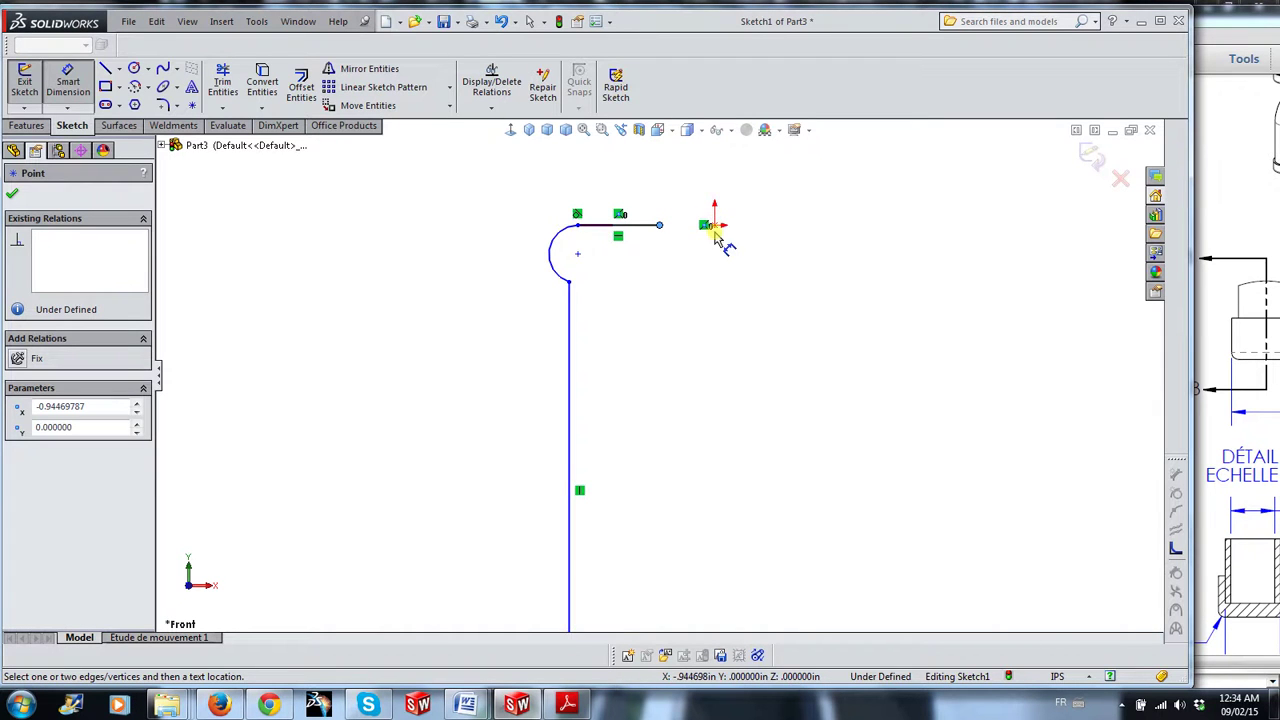
left_click(716, 228)
left_click(686, 186)
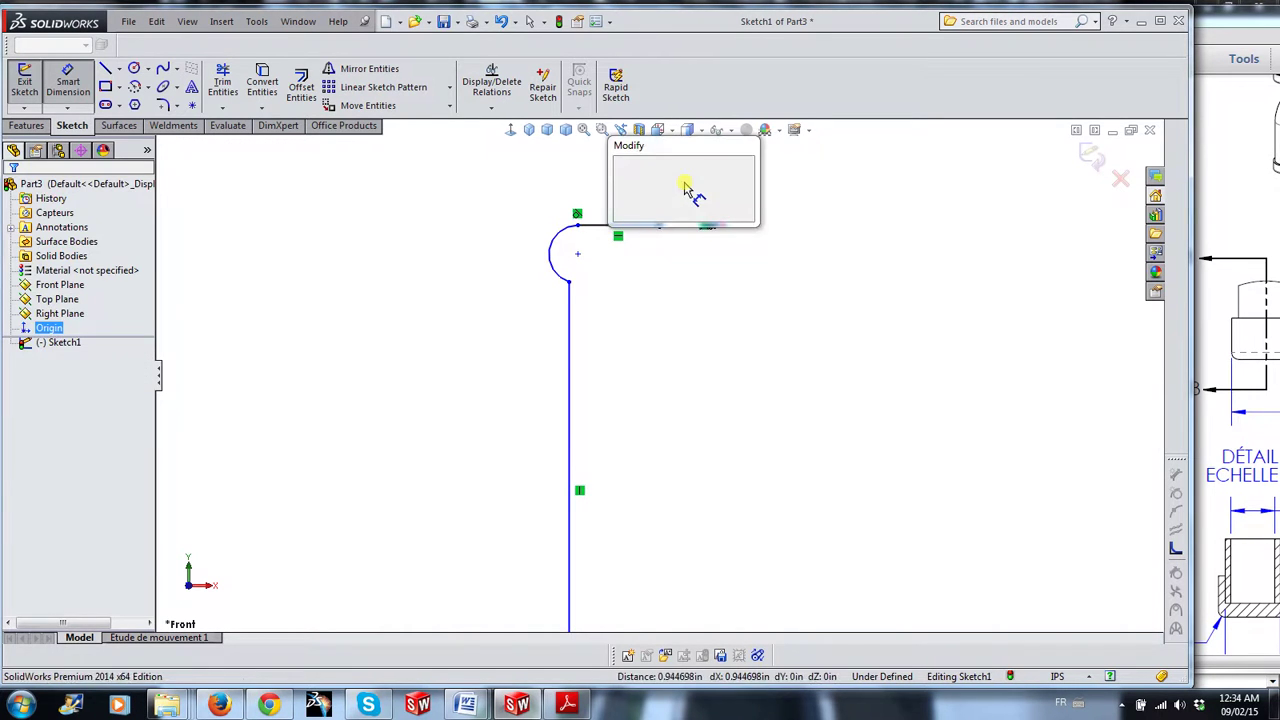
type("1")
key("Return")
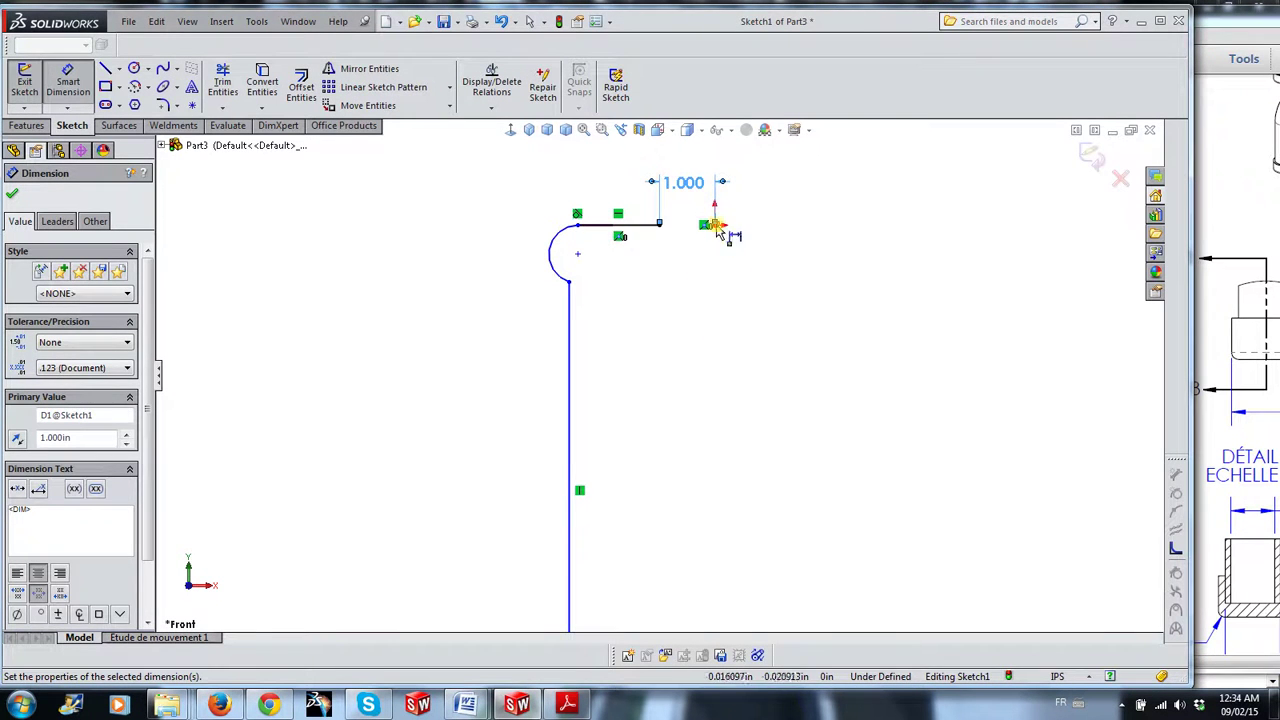
key("Escape")
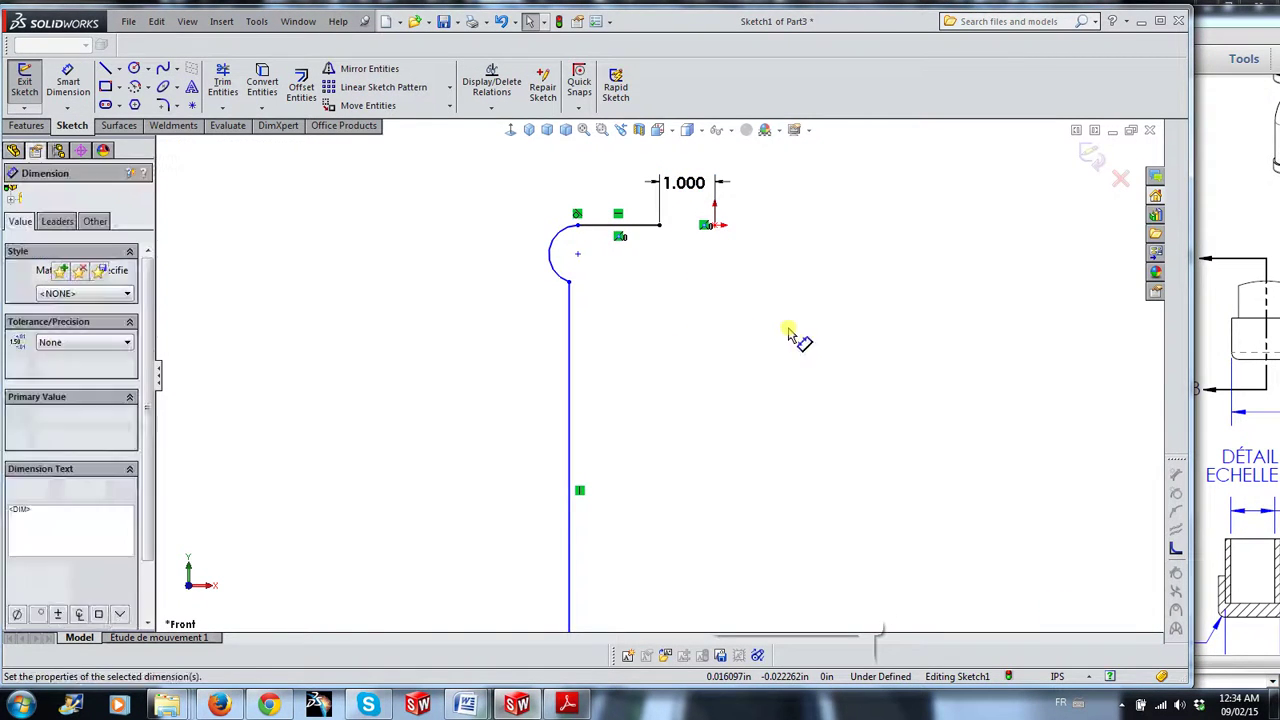
key("Escape")
Make the corner arc tangent to the long vertical line and the lower bend tangent to the foot line
left_click(553, 280)
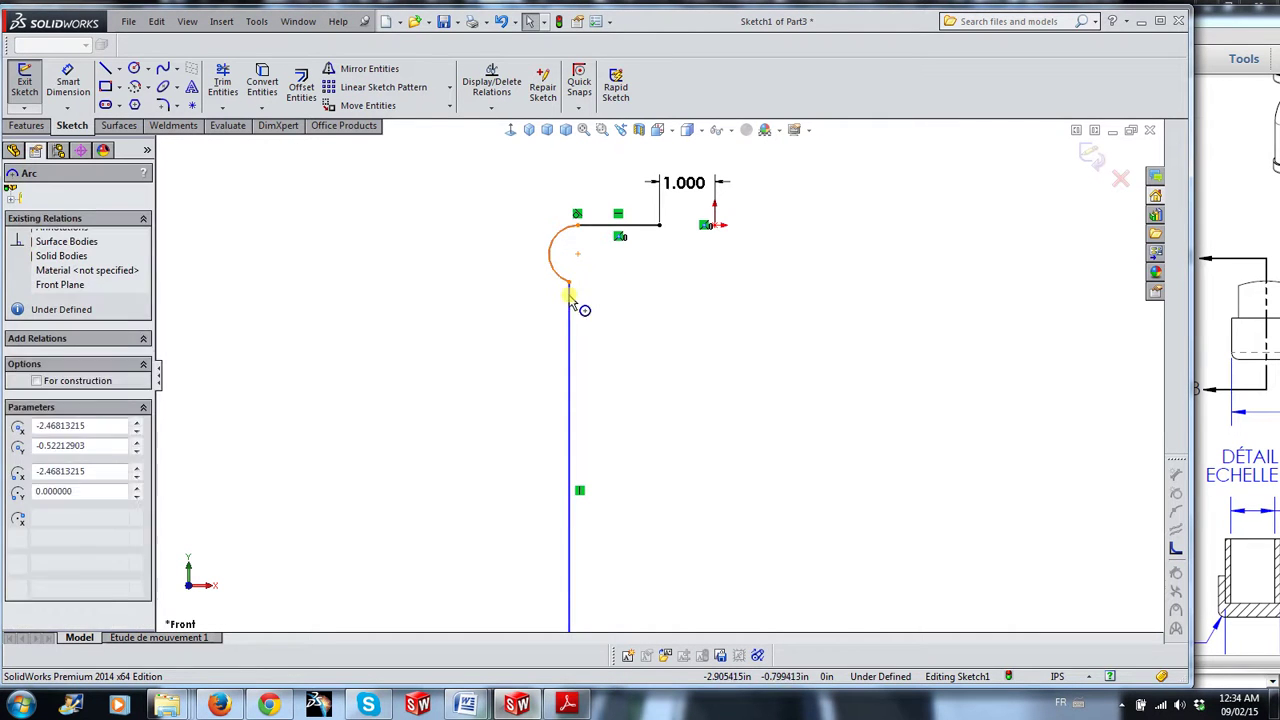
left_click(569, 305, "ctrl")
left_click(611, 240)
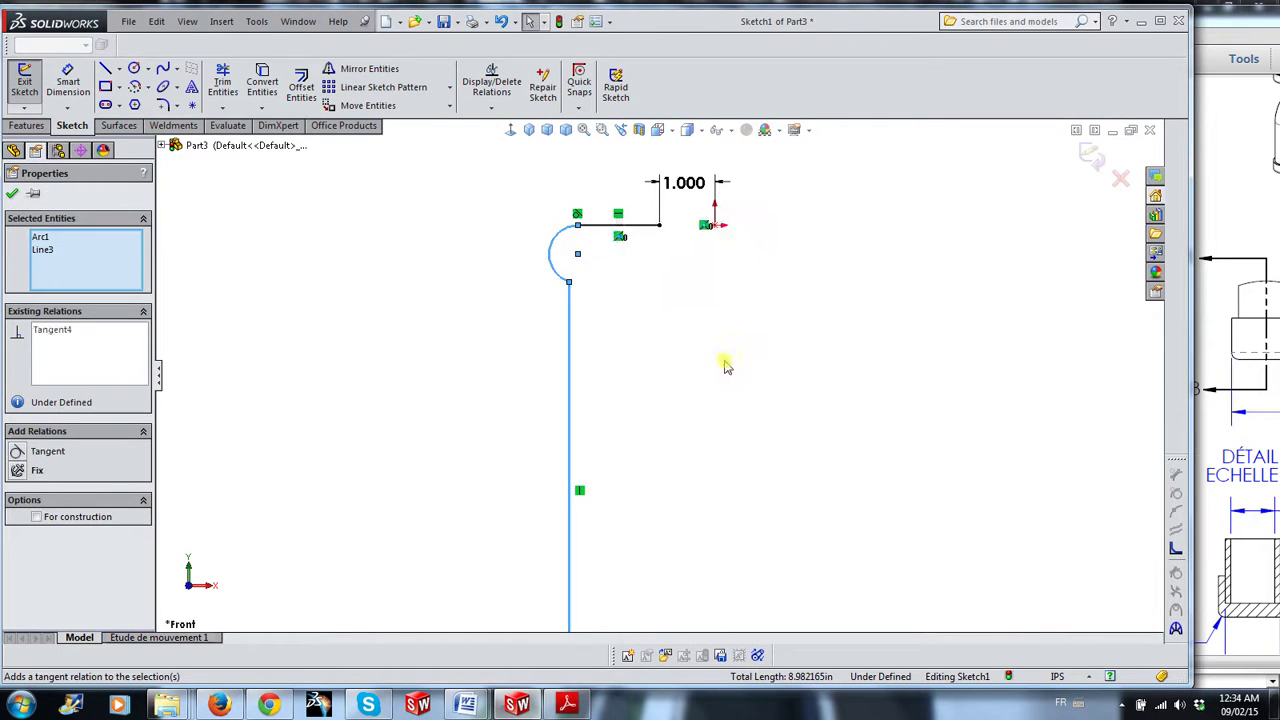
left_click(725, 370)
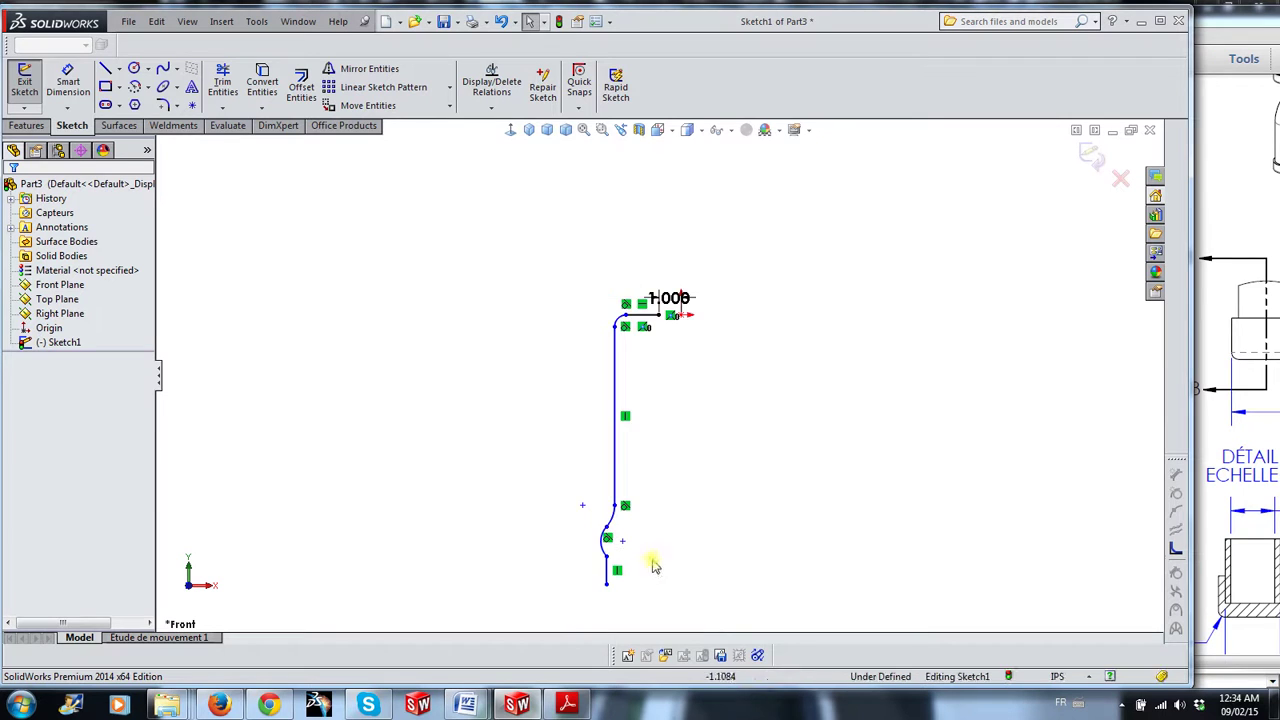
middle_click_drag(651, 563, 528, 260, "ctrl")
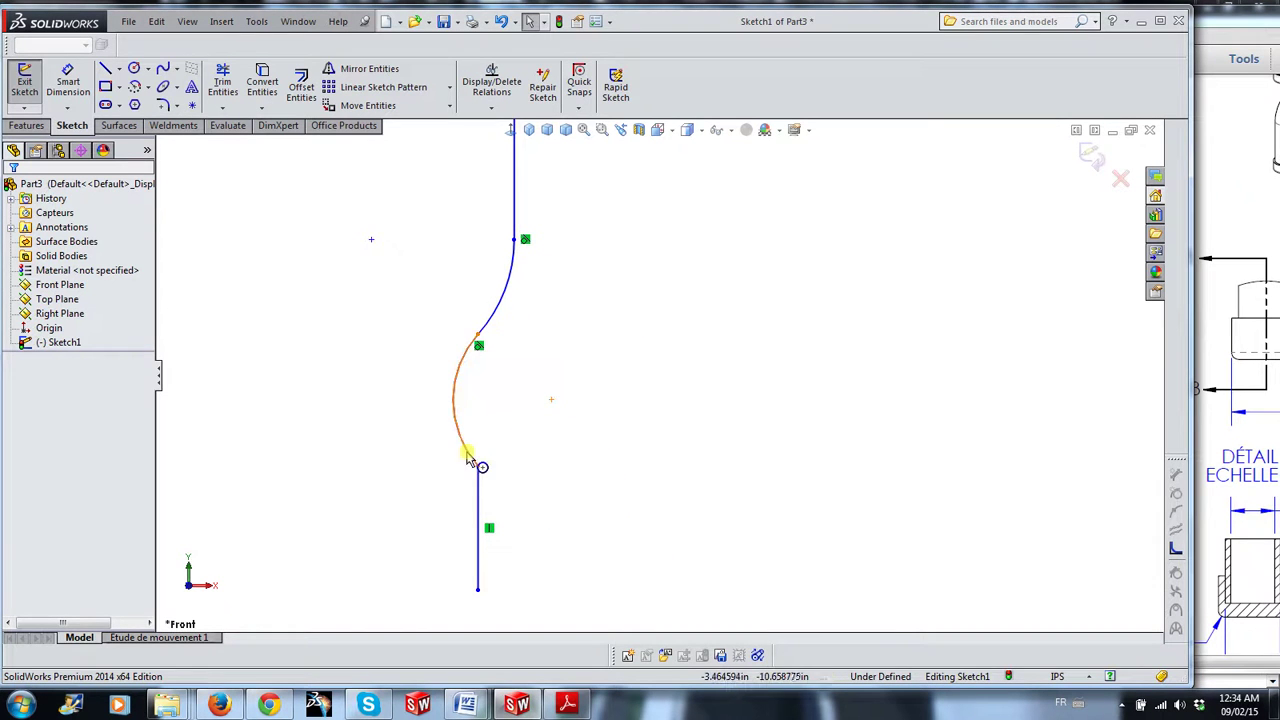
left_click(466, 455)
left_click(479, 488, "ctrl")
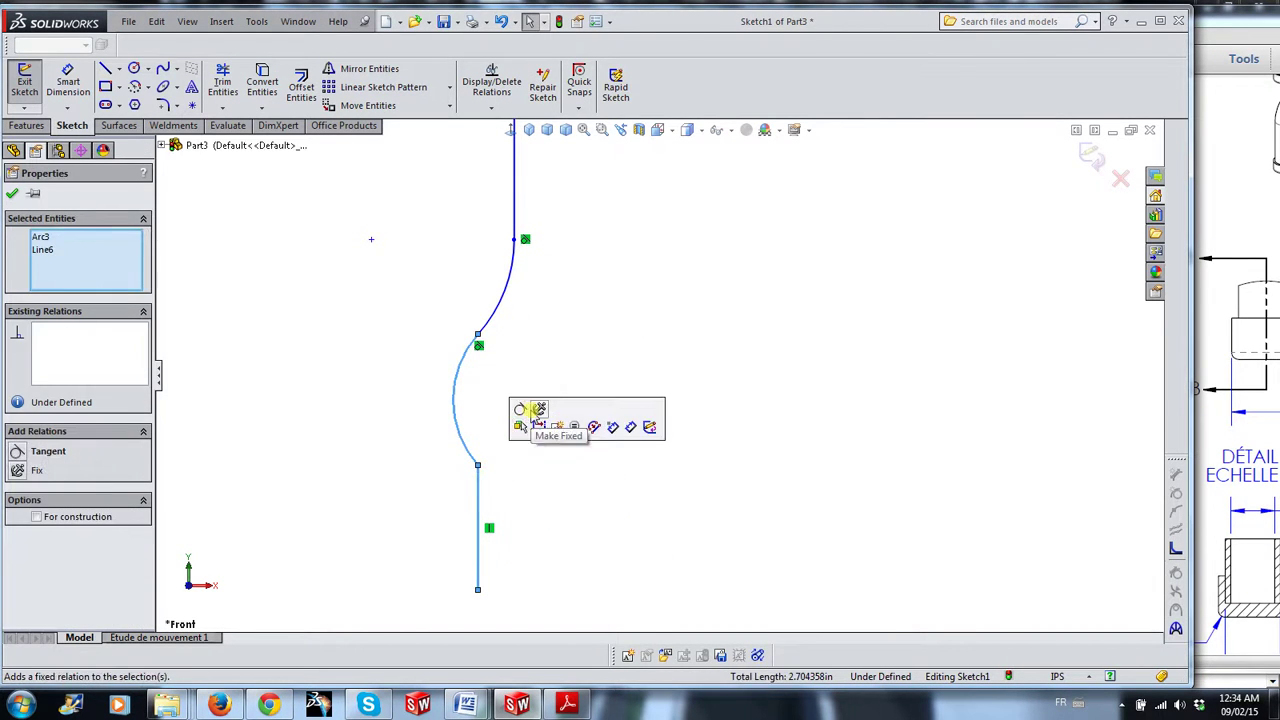
left_click(519, 410)
left_click(660, 480)
scroll(670, 370, "up", 3)
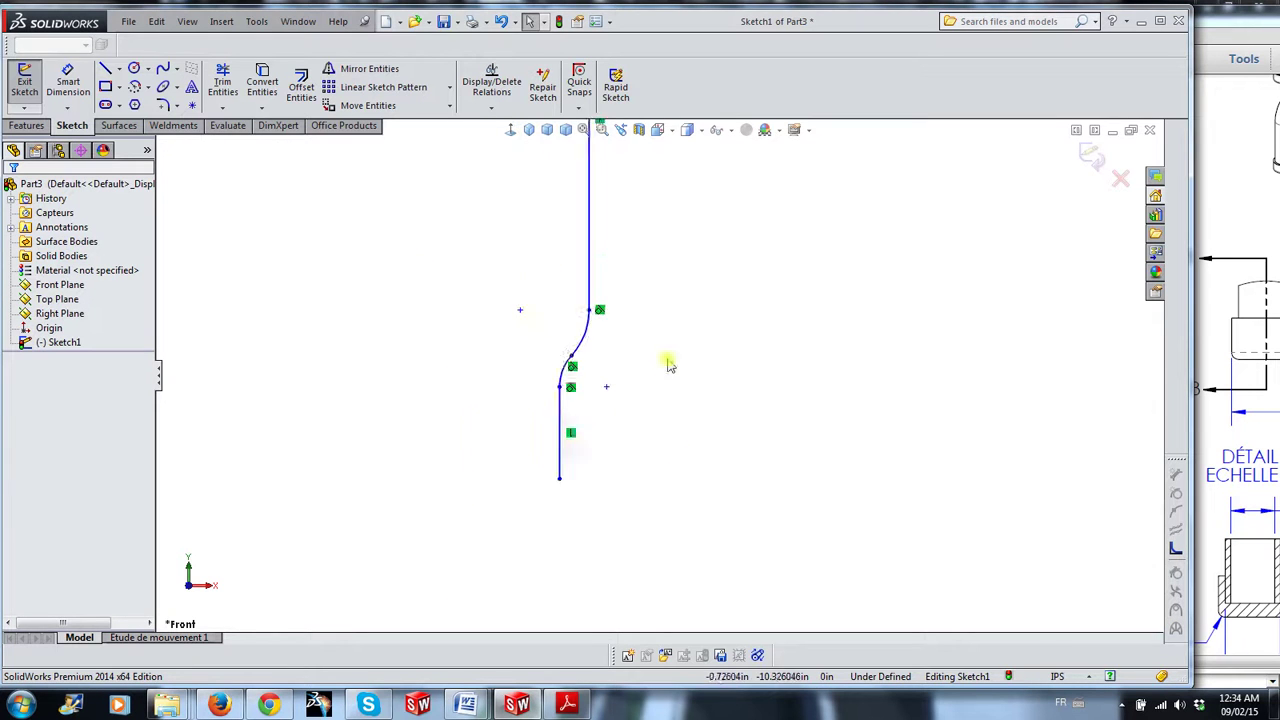
scroll(654, 271, "up", 2)
scroll(663, 240, "down", 4)
scroll(663, 240, "down", 1)
Dimension the top corner arc as R2.000 and the top width as 6.000
right_click_drag(858, 457, 853, 430)
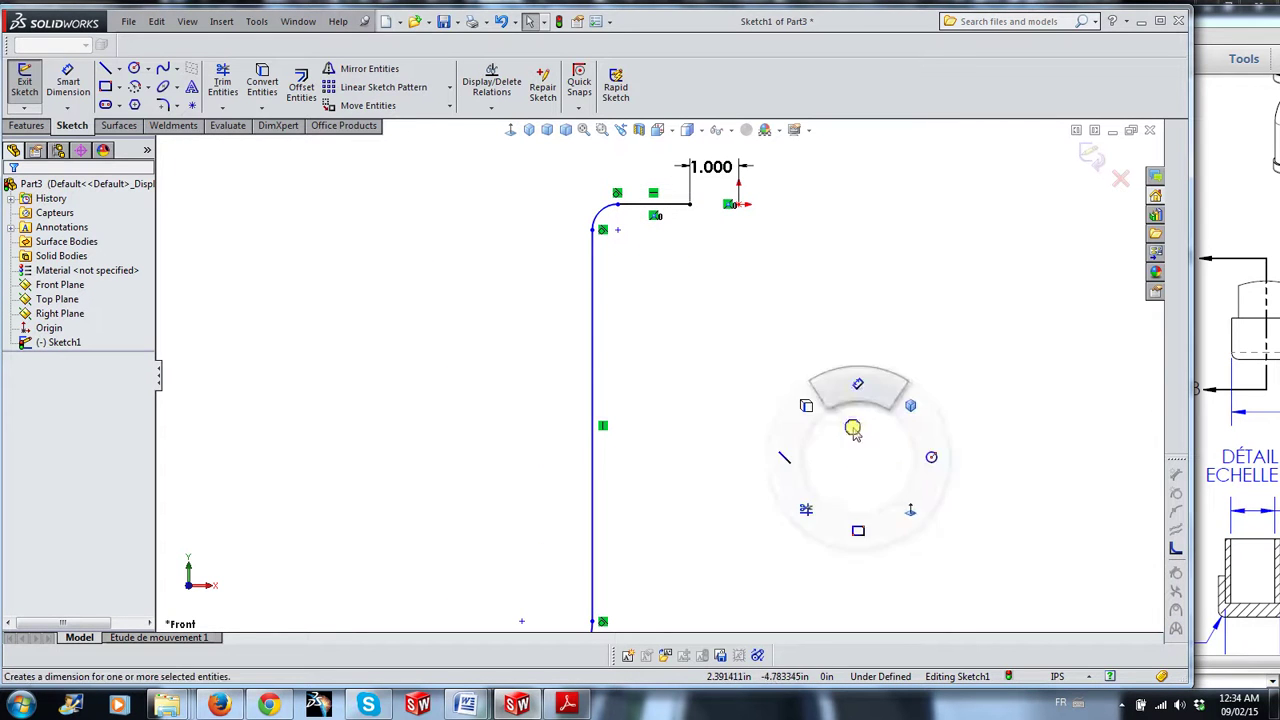
scroll(620, 242, "down", 2)
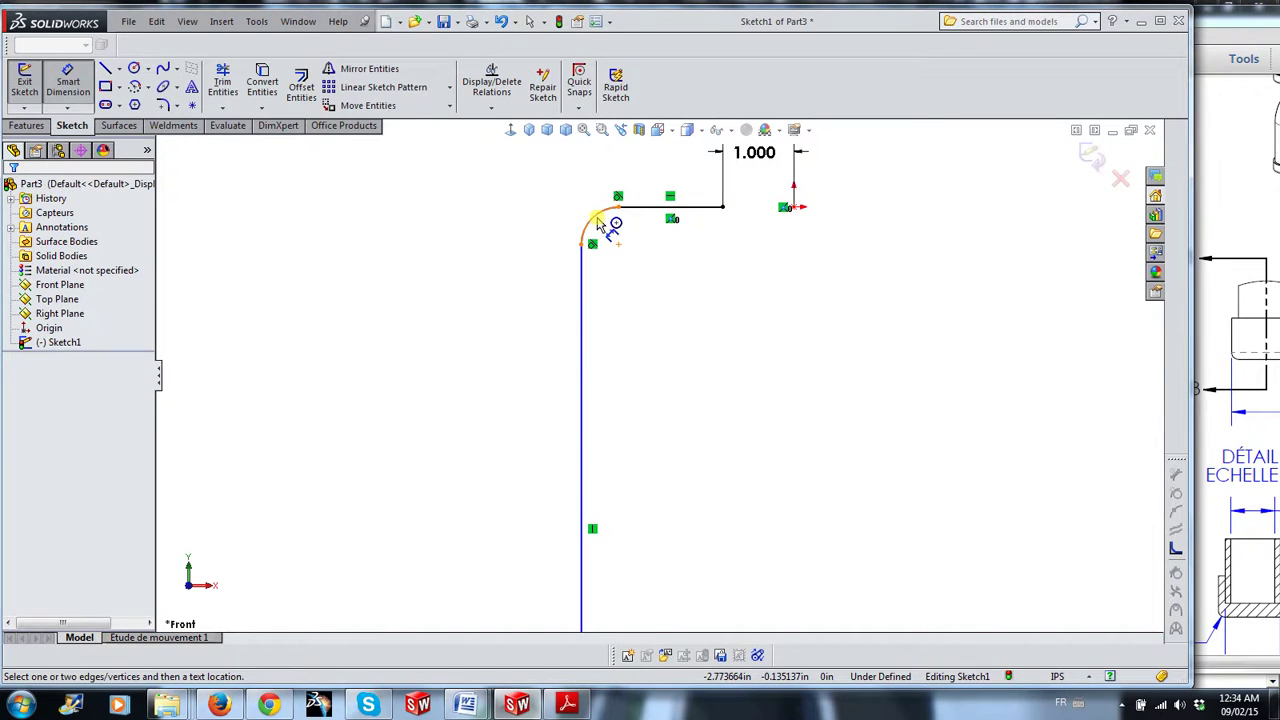
left_click(599, 223)
left_click(517, 181)
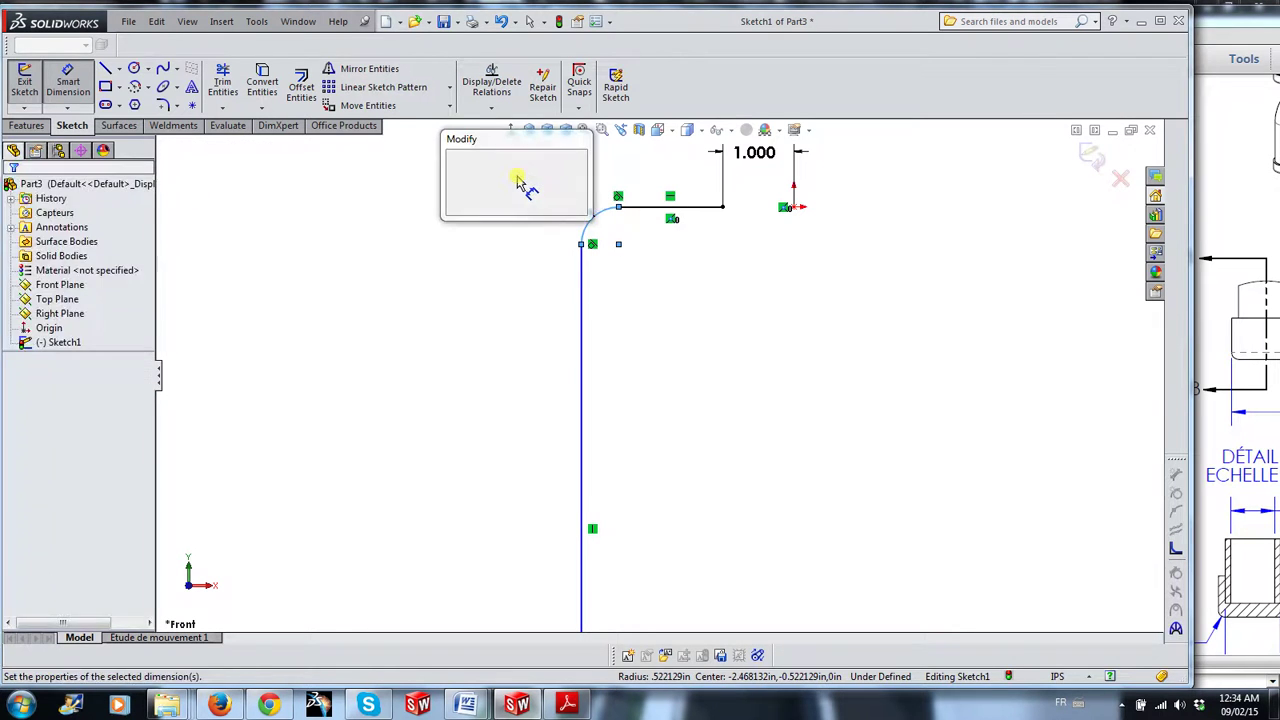
type("2")
key("Return")
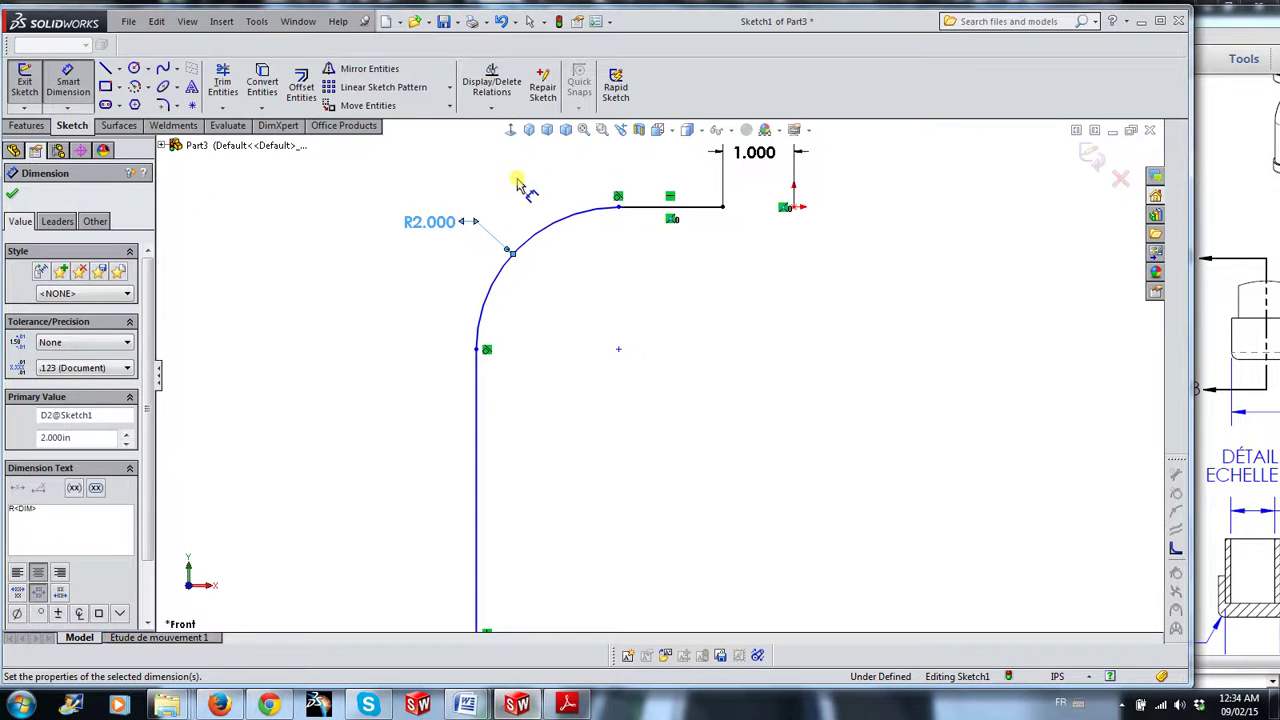
left_click(480, 437)
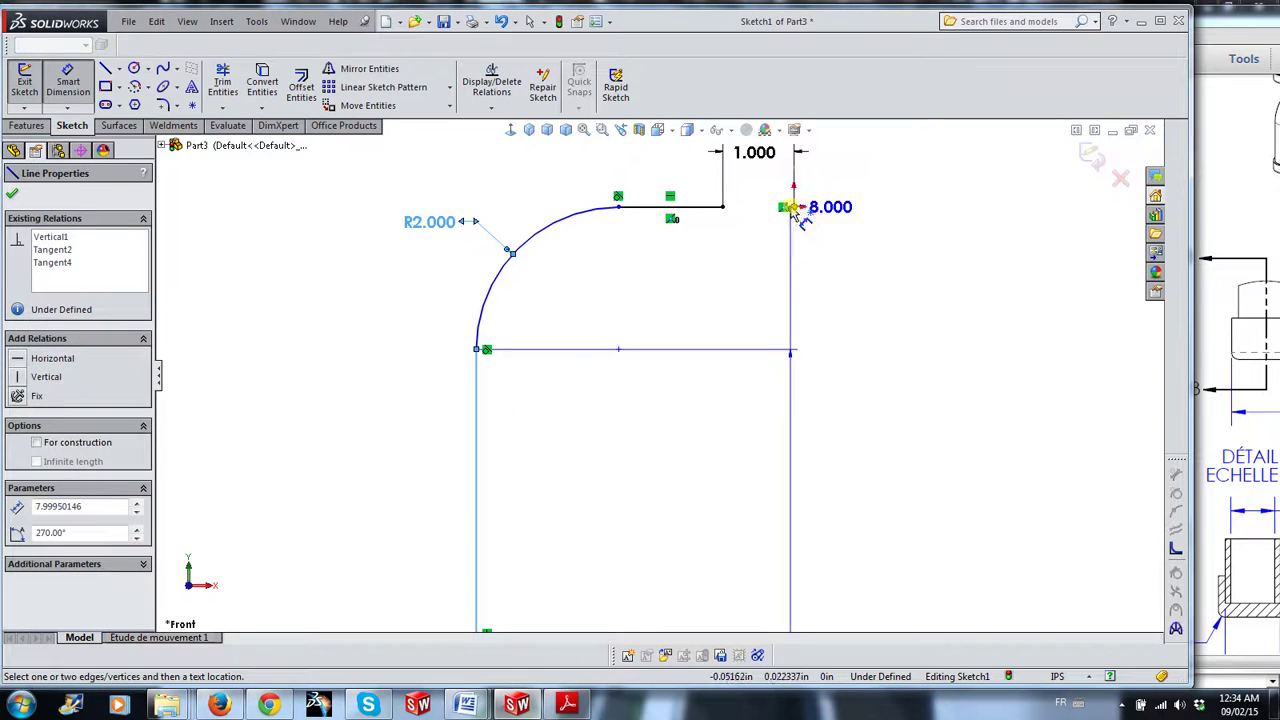
left_click(686, 481)
left_click(677, 483)
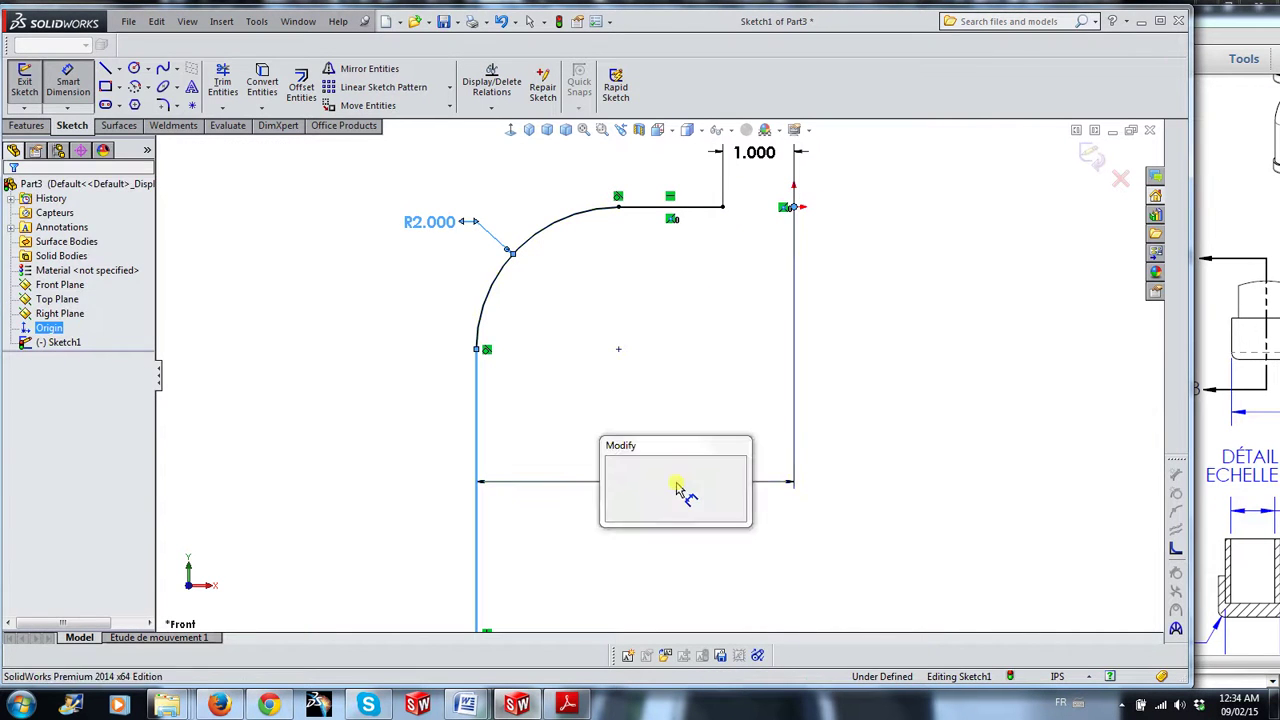
type("6")
key("Return")
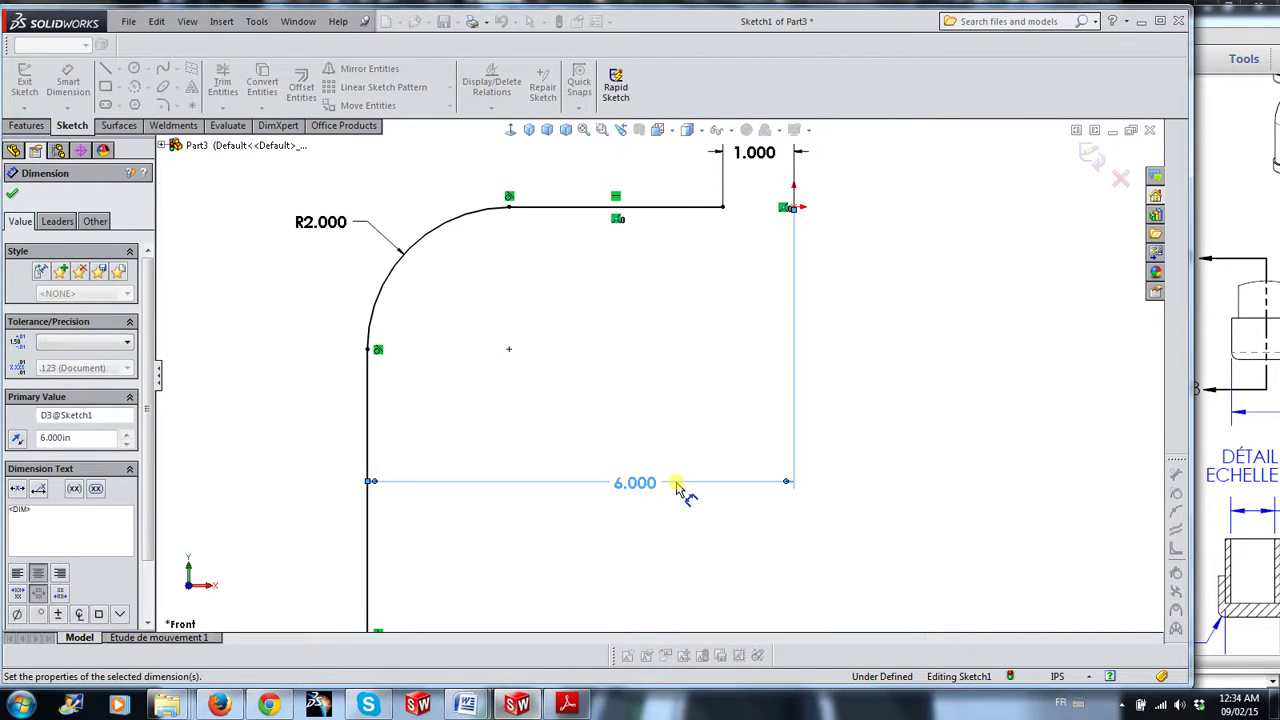
Add the 8.000 horizontal offset from the lower vertical line
scroll(679, 485, "up", 3)
scroll(586, 564, "down", 2)
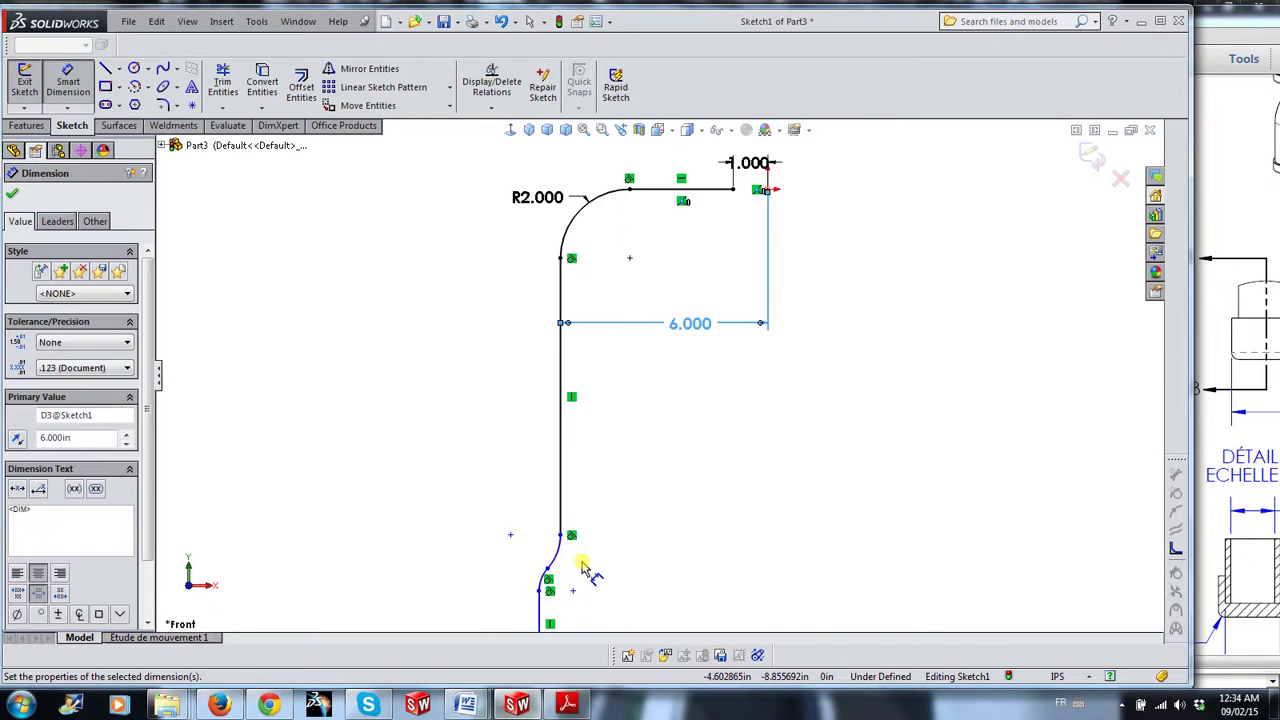
scroll(584, 567, "down", 3)
scroll(620, 555, "up", 2)
scroll(640, 410, "down", 2)
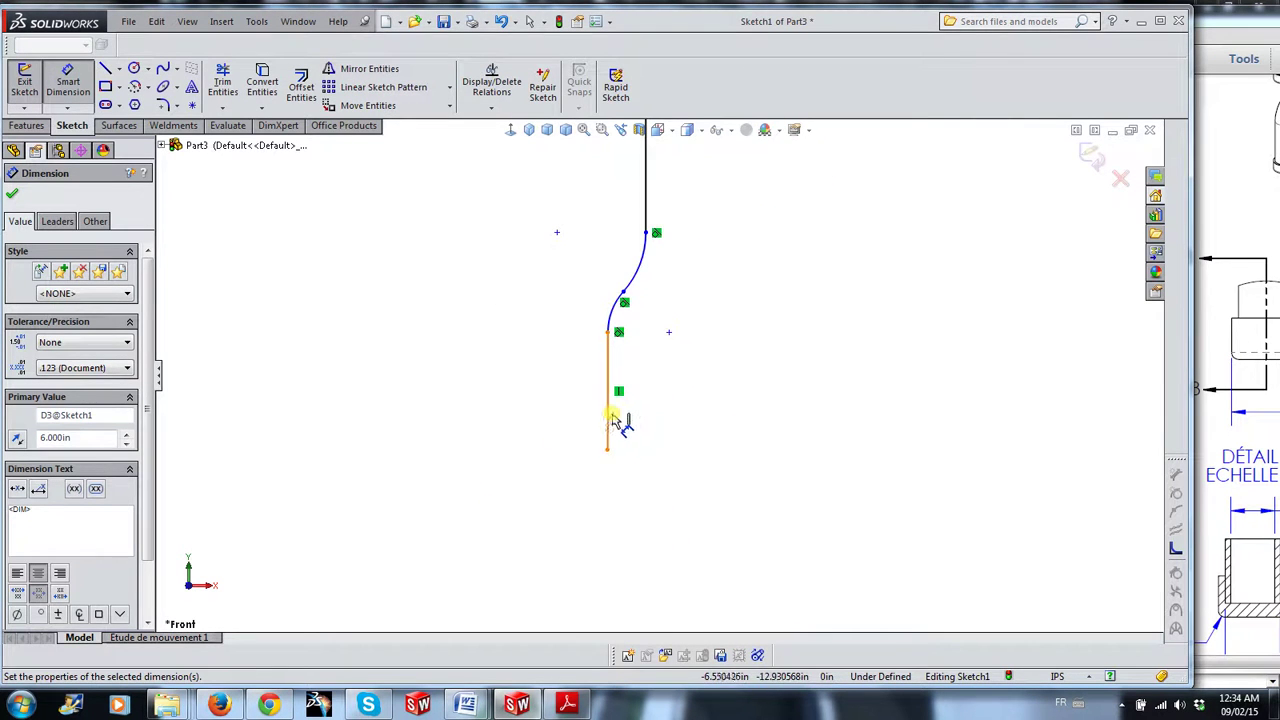
left_click(617, 420)
scroll(785, 350, "up", 3)
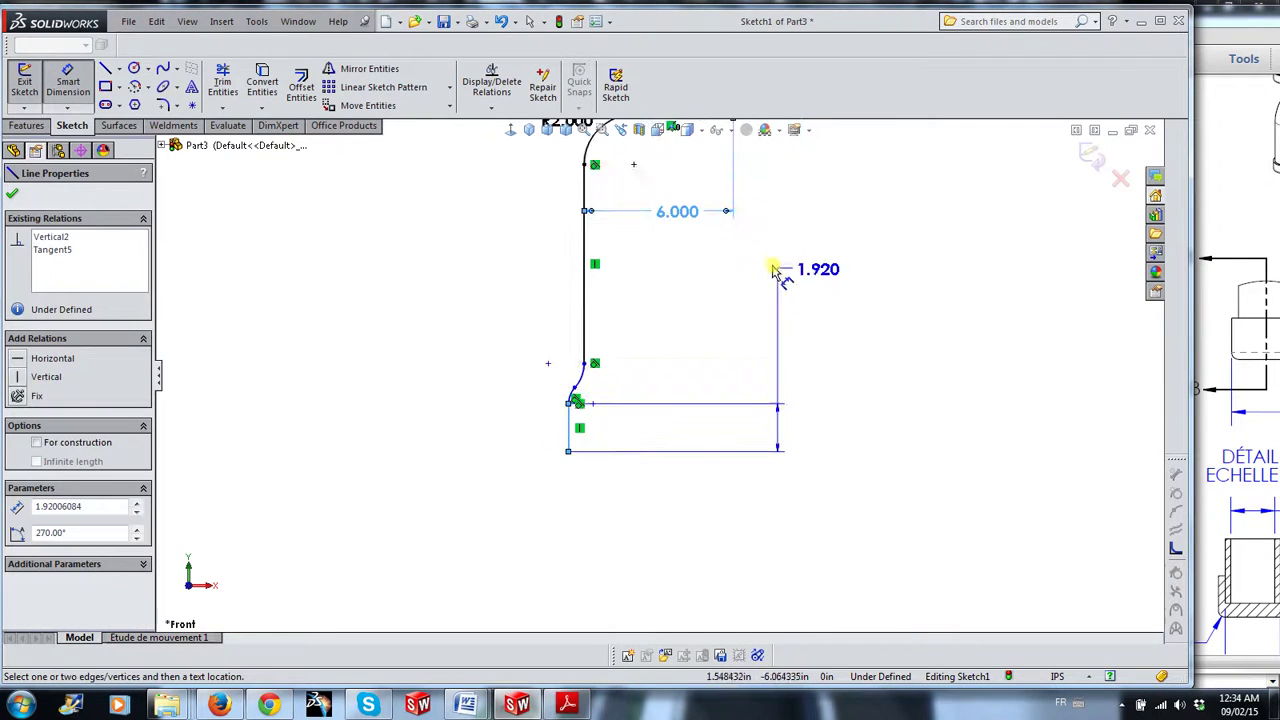
scroll(775, 270, "up", 2)
left_click(702, 222)
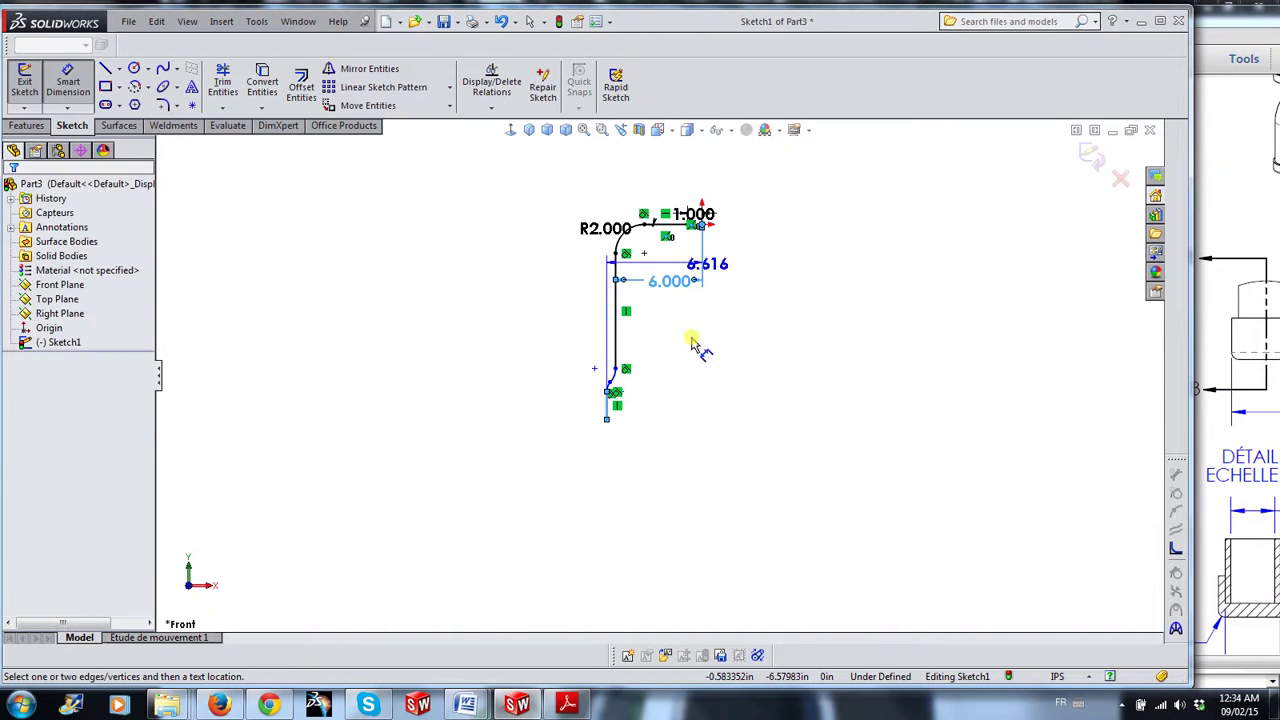
left_click(676, 430)
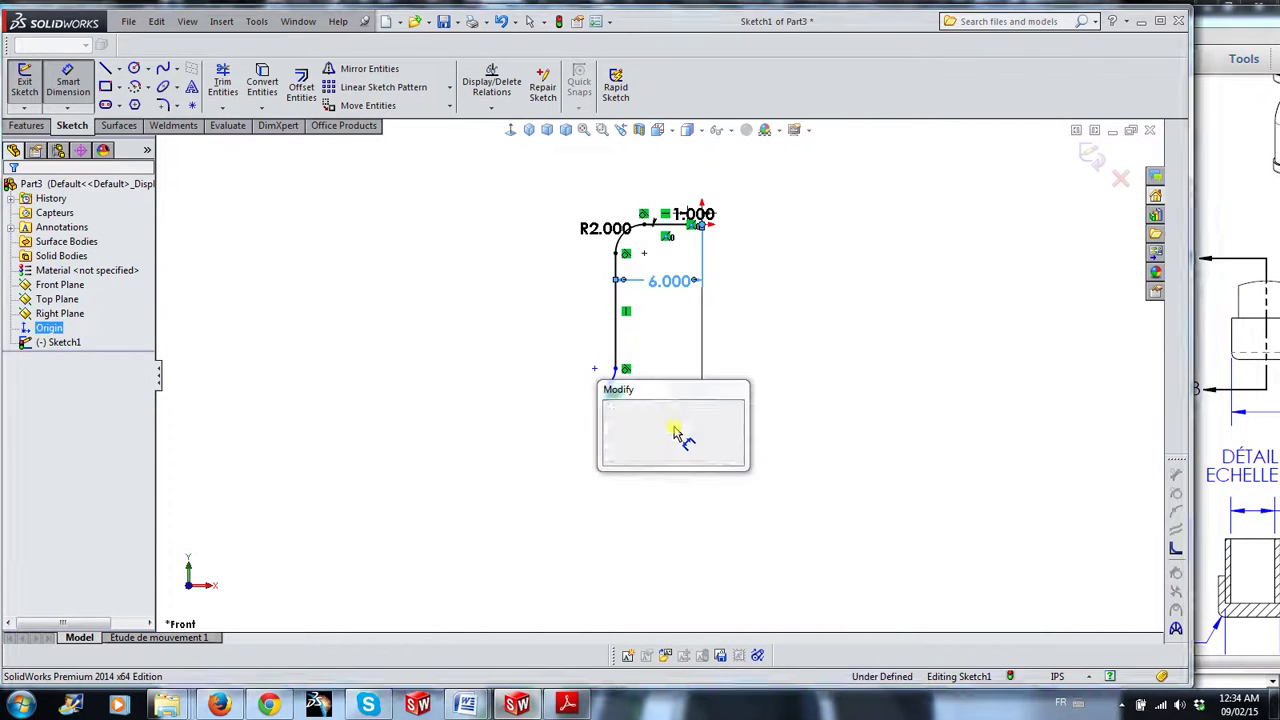
key("Escape")
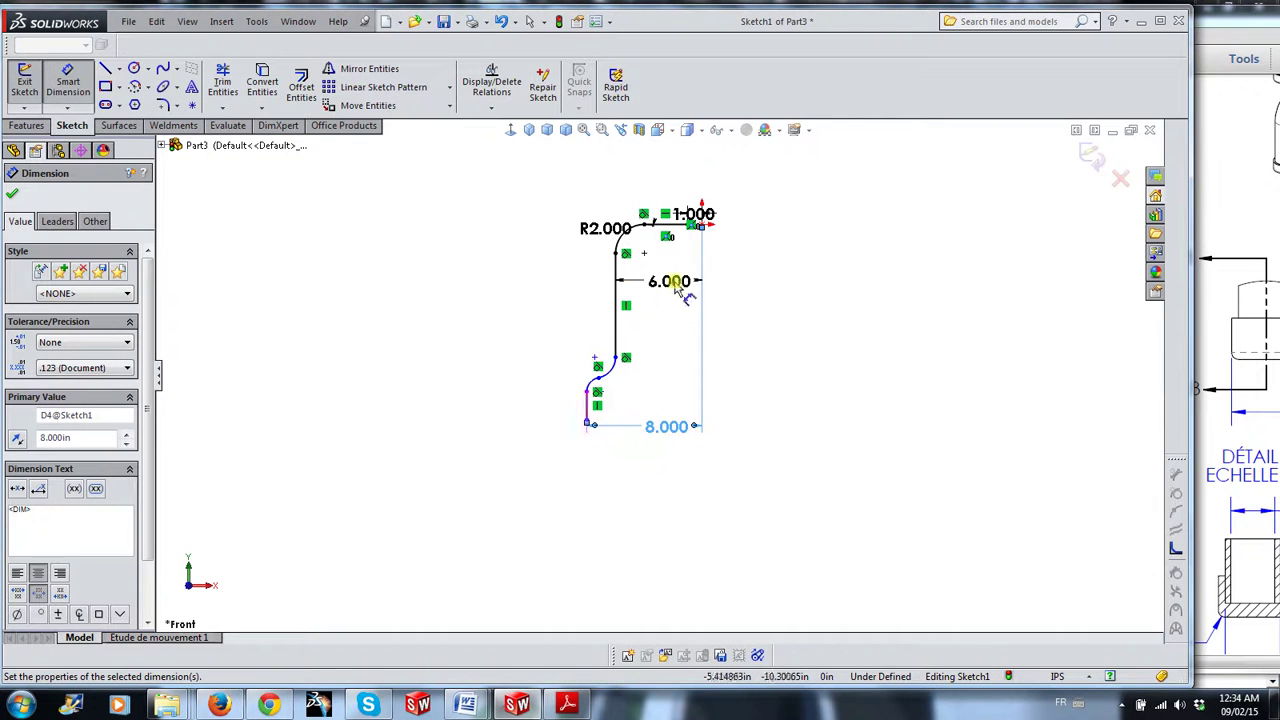
Dimension the overall leg height from foot to top as 24.000
scroll(672, 232, "down", 3)
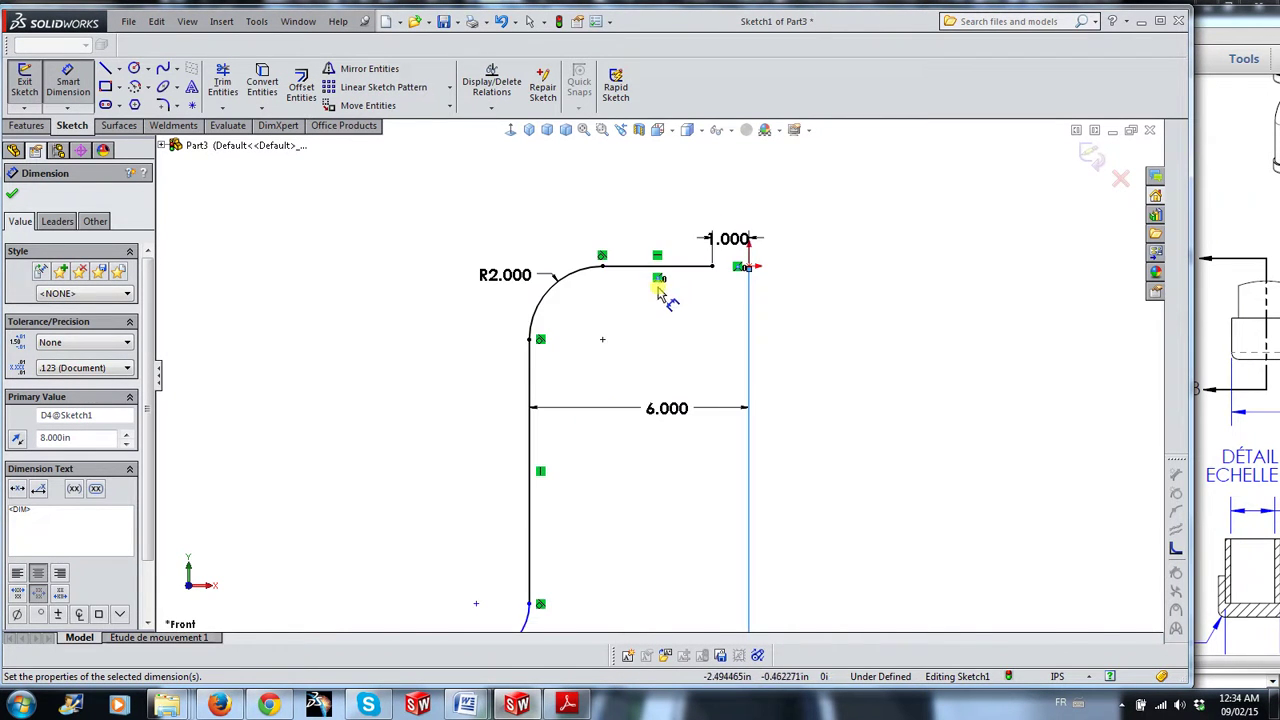
left_click(694, 273)
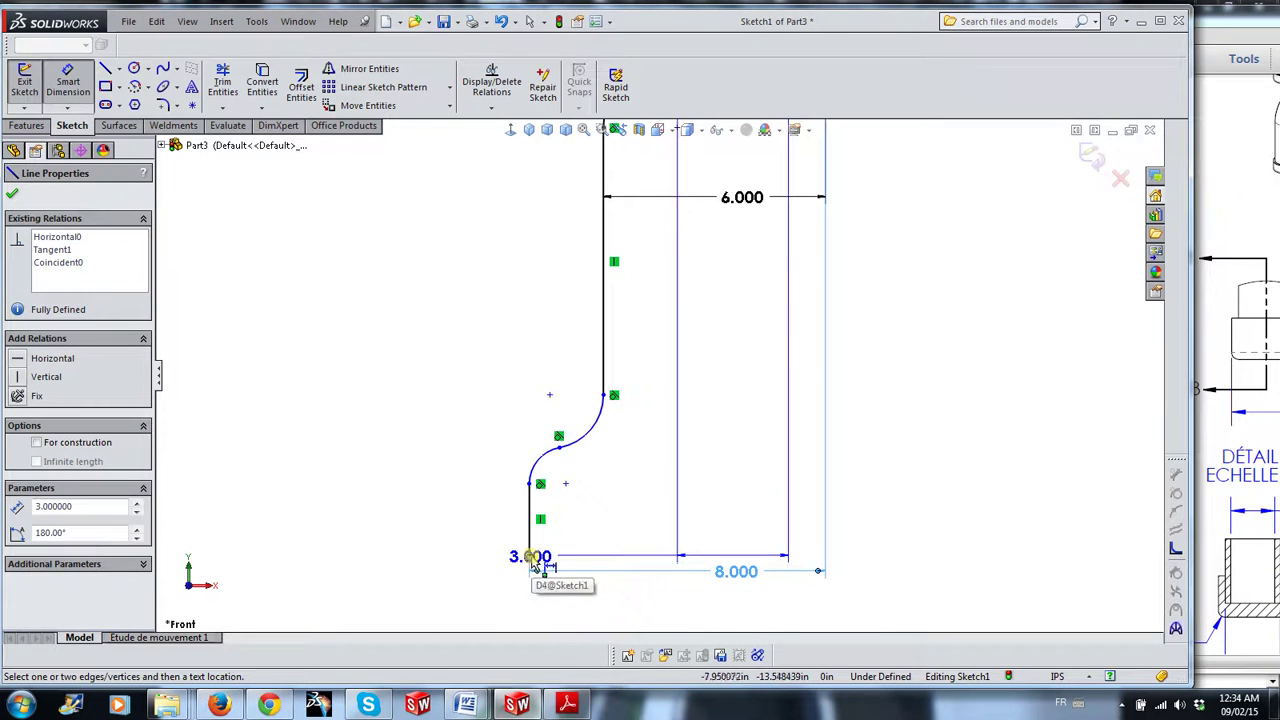
scroll(535, 565, "down", 3)
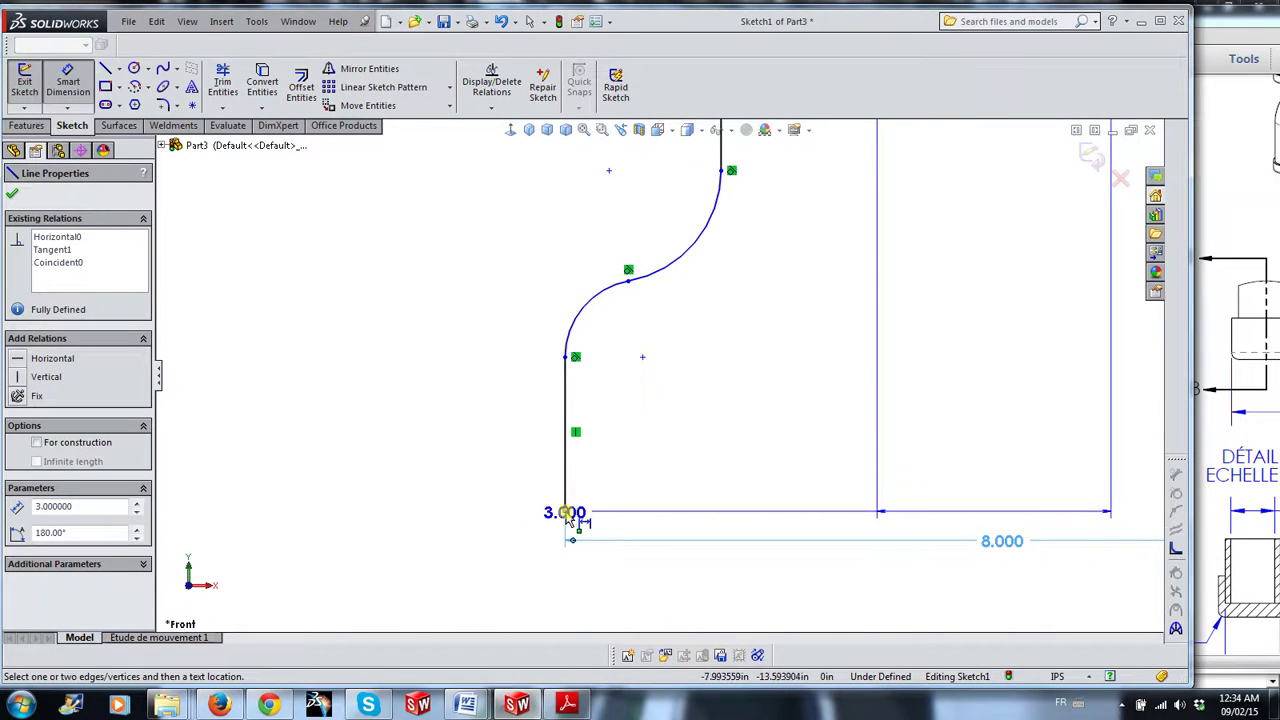
left_click(565, 507)
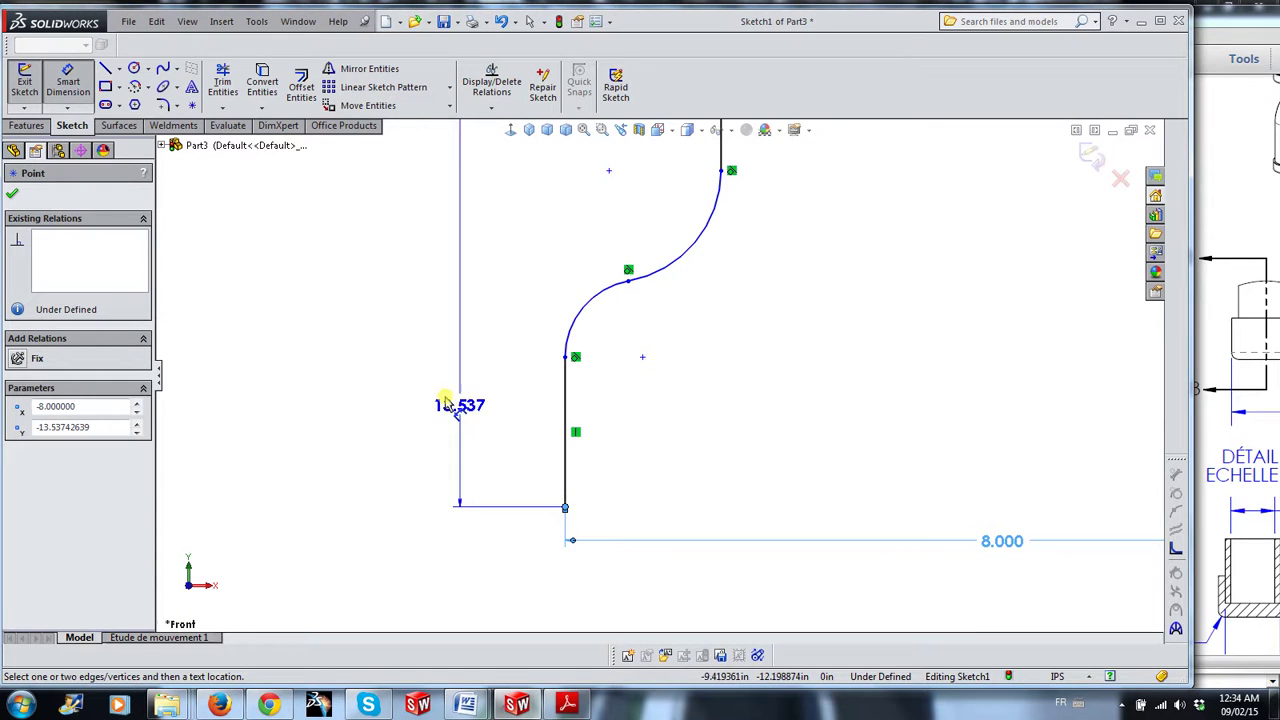
left_click(432, 382)
type("24")
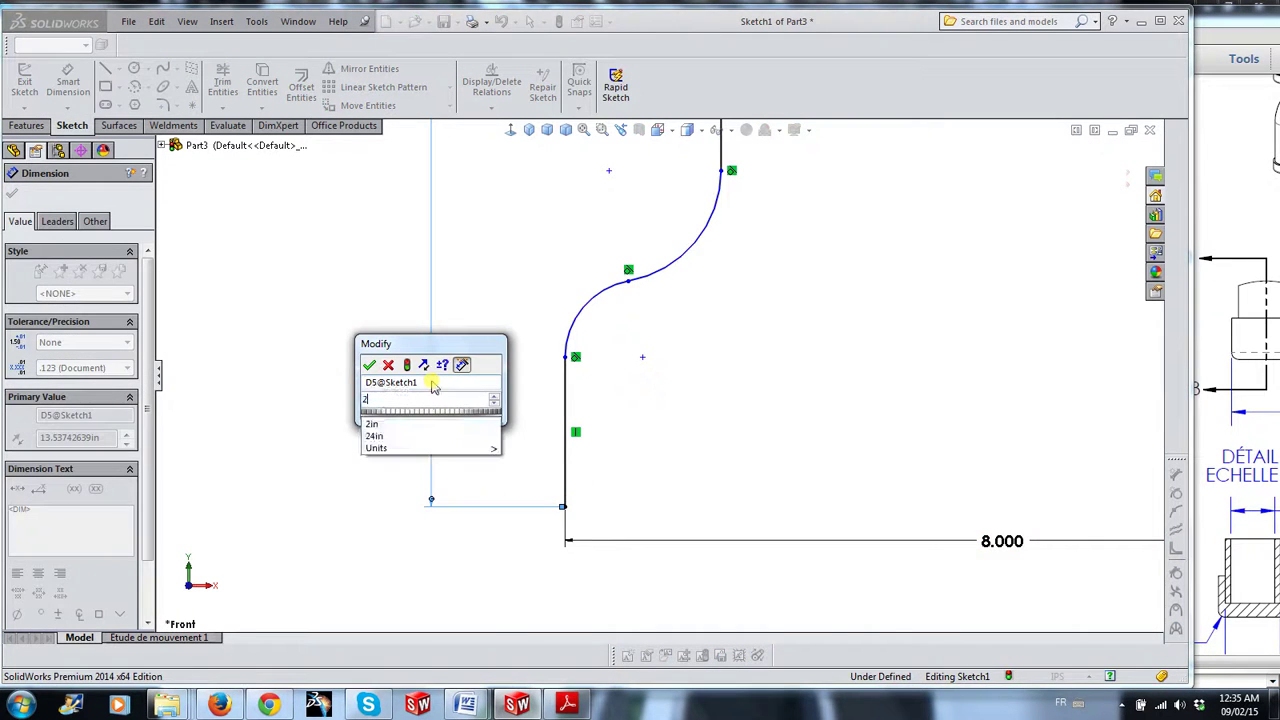
key("Return")
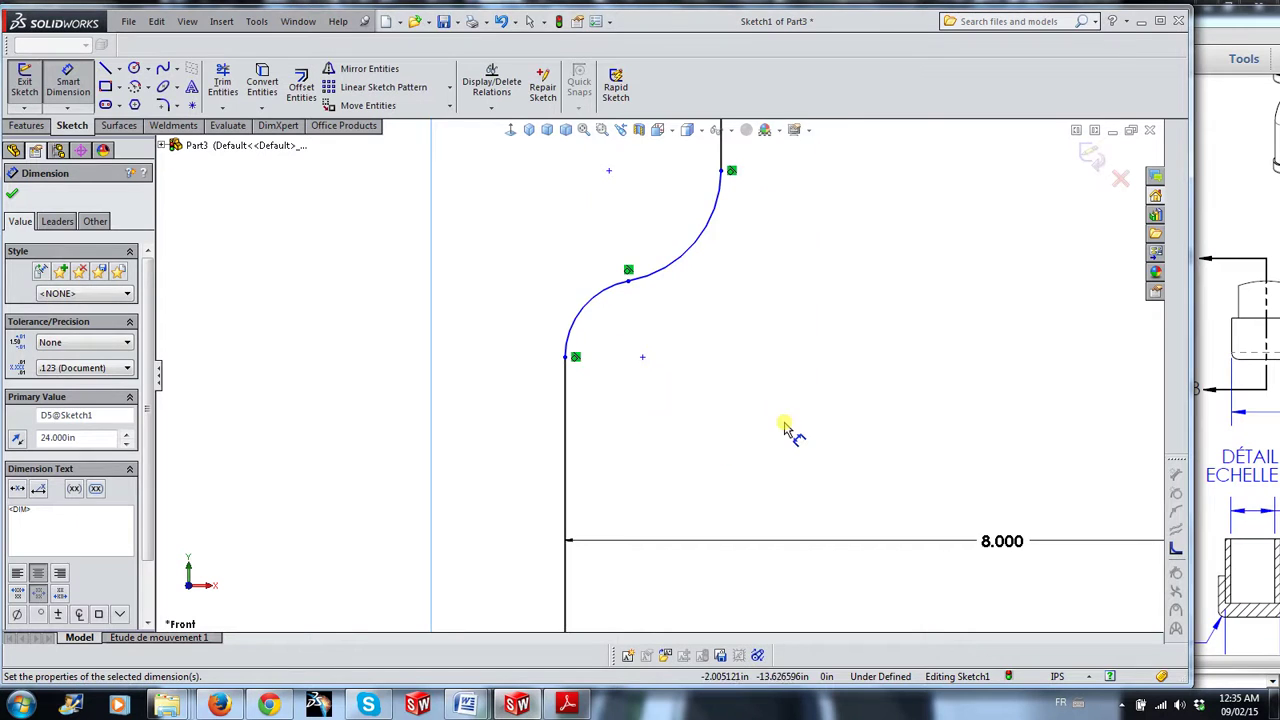
key("Escape")
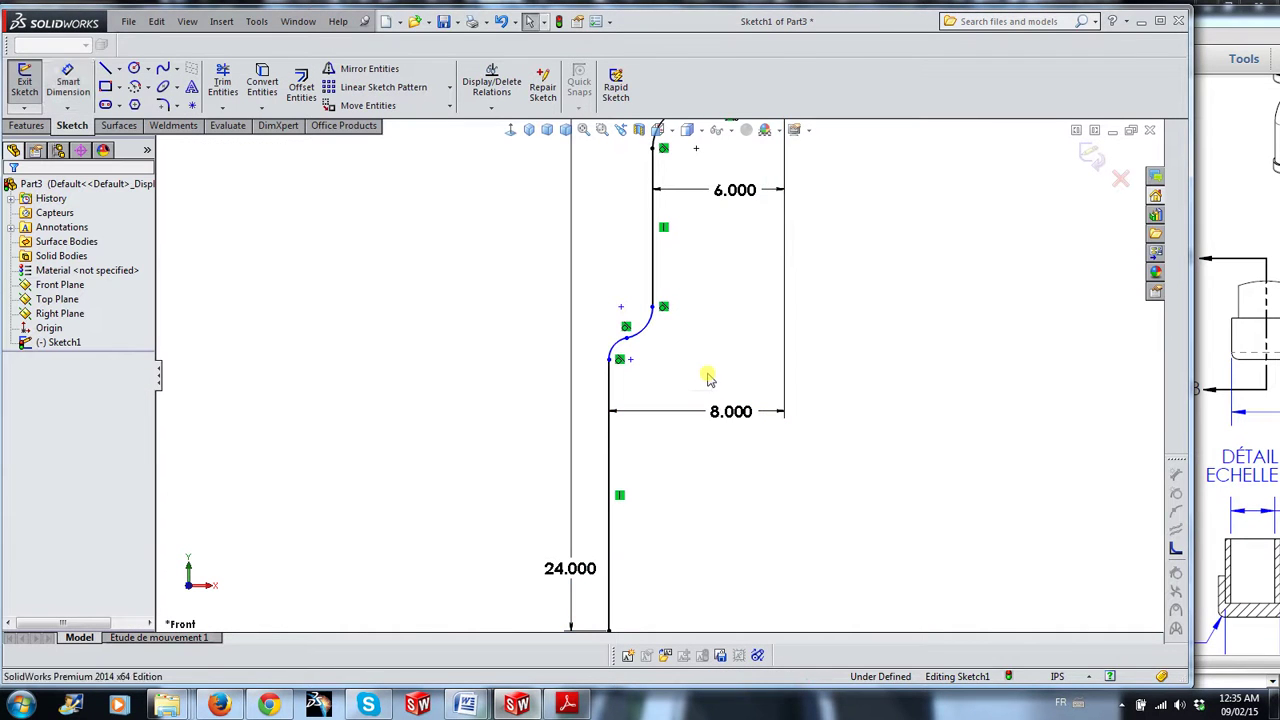
scroll(707, 378, "up", 2)
scroll(686, 337, "down", 2)
scroll(644, 475, "down", 2)
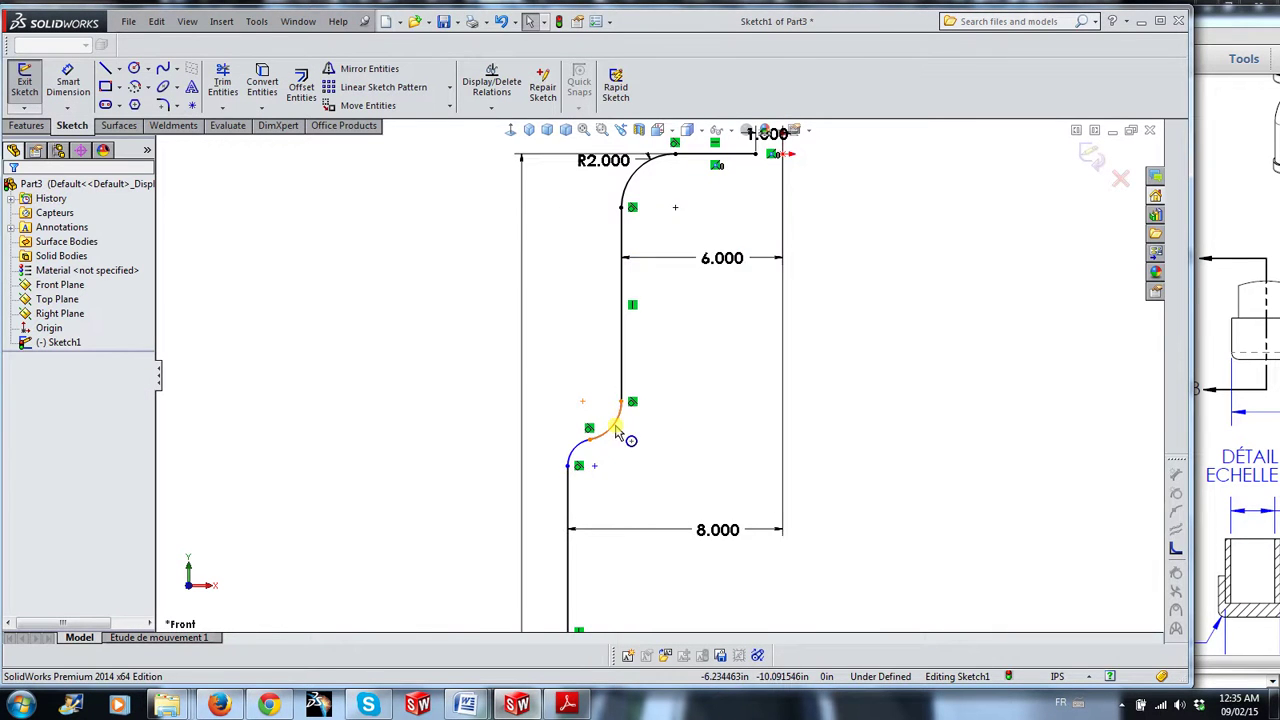
Apply an Equal relation to the two lower bend arcs and the R2.000 top arc
left_click(617, 432)
left_click(585, 445, "ctrl")
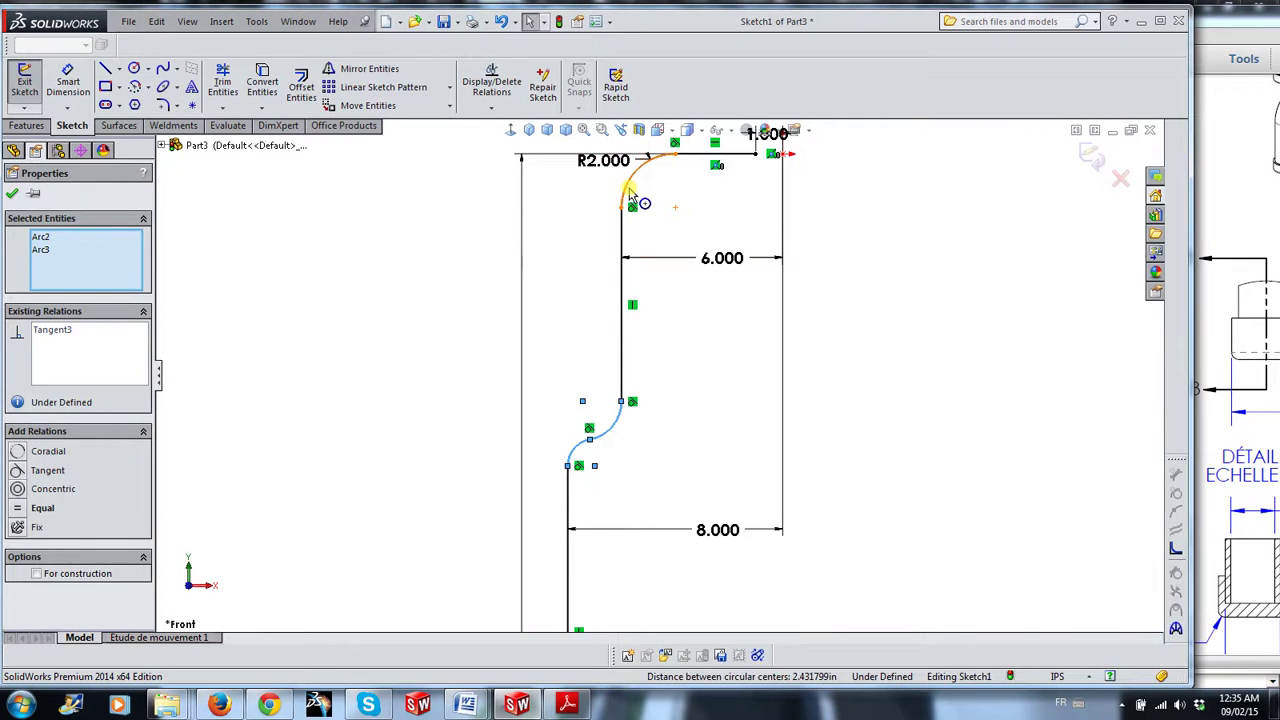
left_click(630, 195, "ctrl")
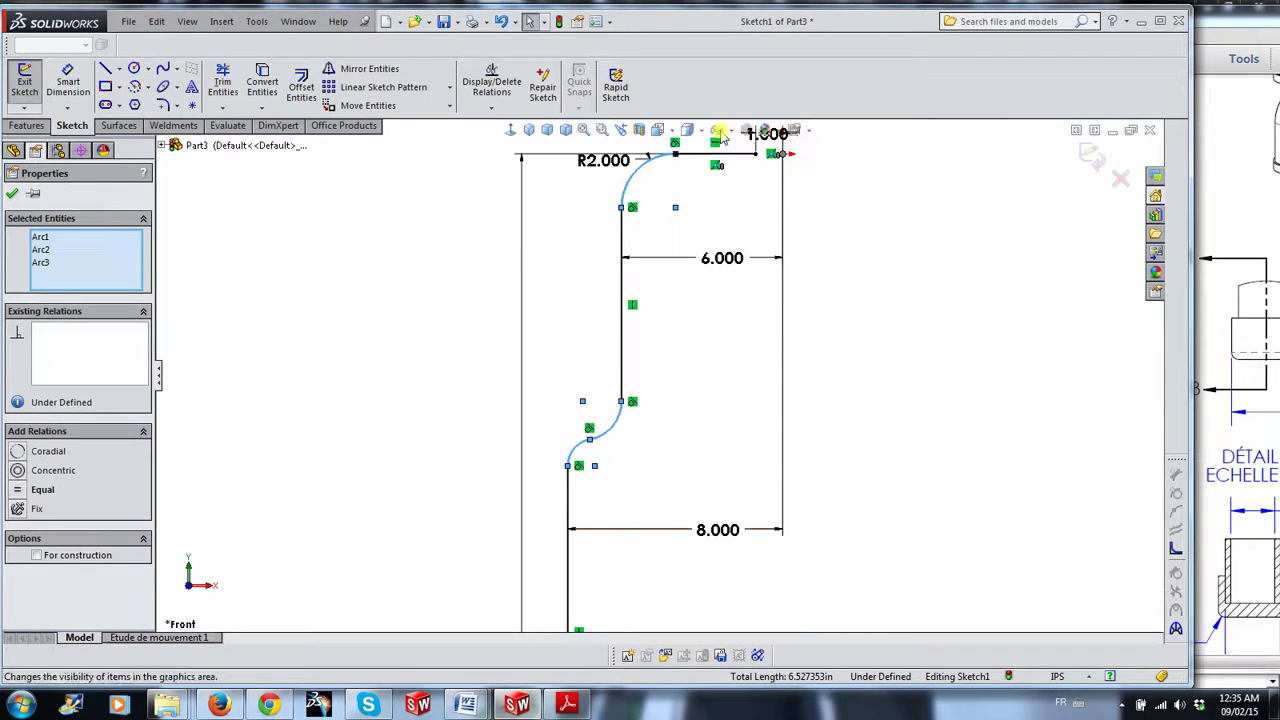
left_click(943, 457)
key("f")
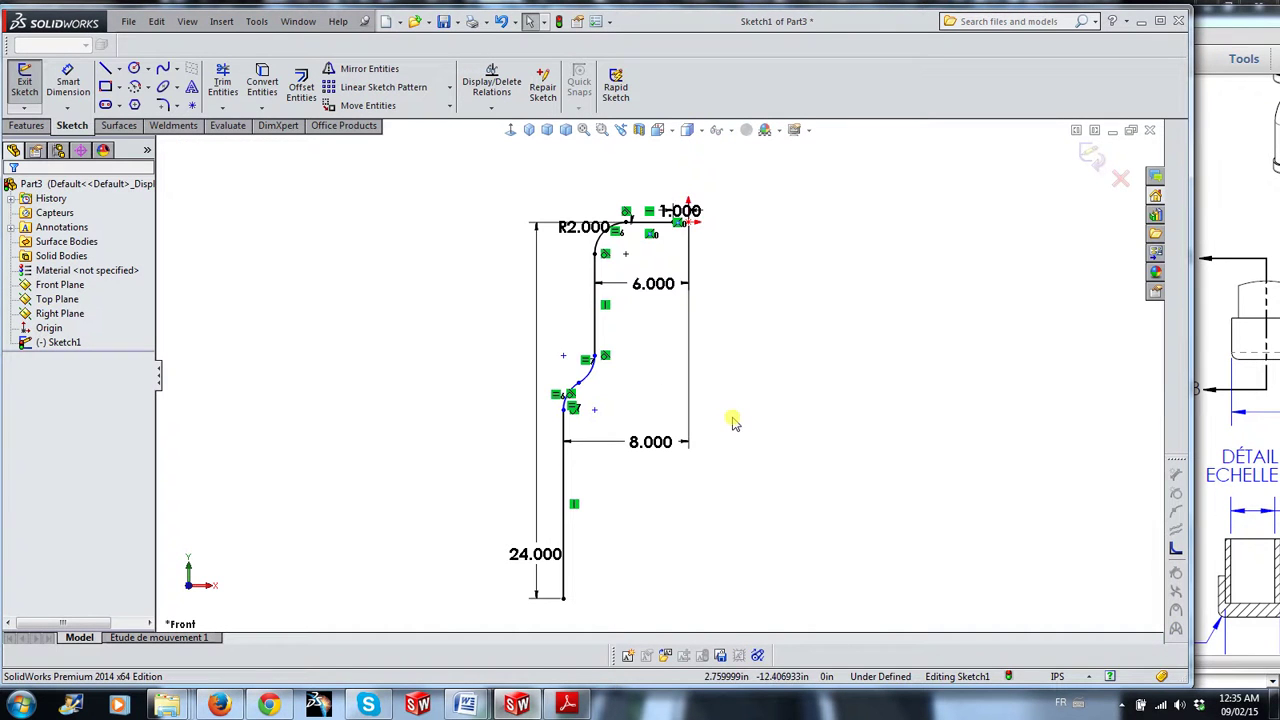
Drag the lower bend down toward the foot and compare with the reference PDF drawing
left_click_drag(568, 408, 572, 541)
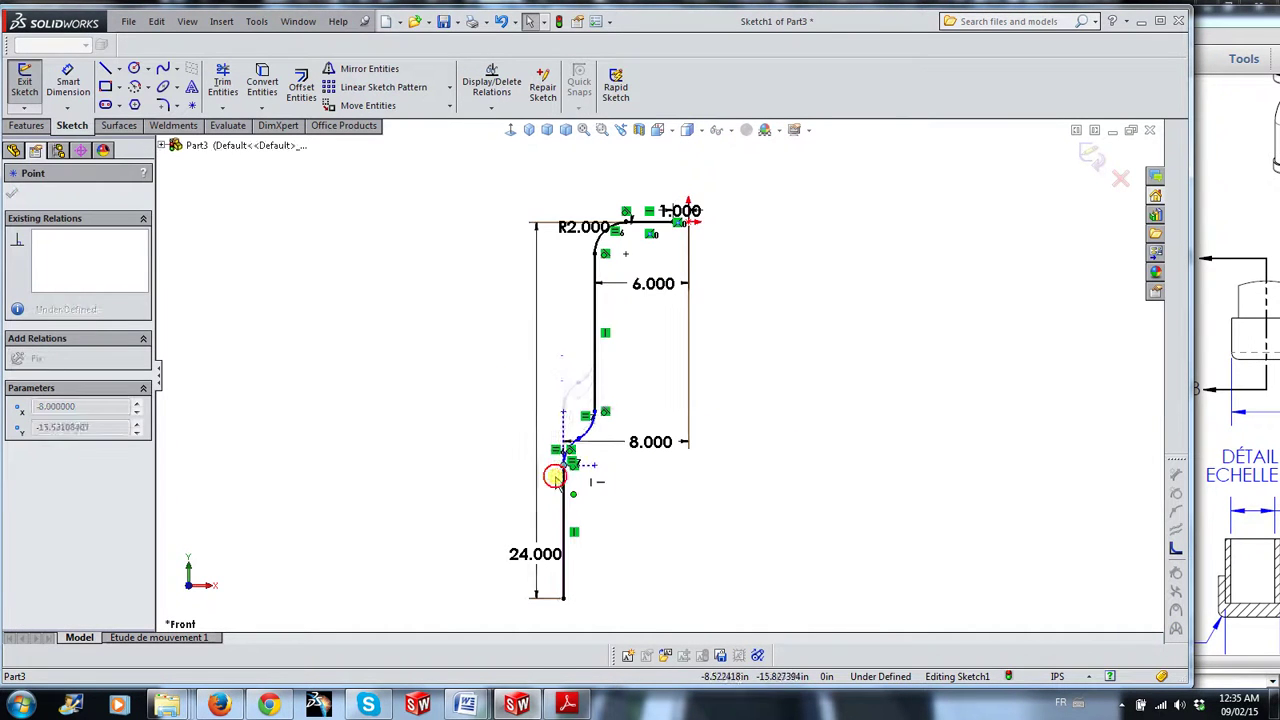
left_click(849, 561)
left_click(1240, 462)
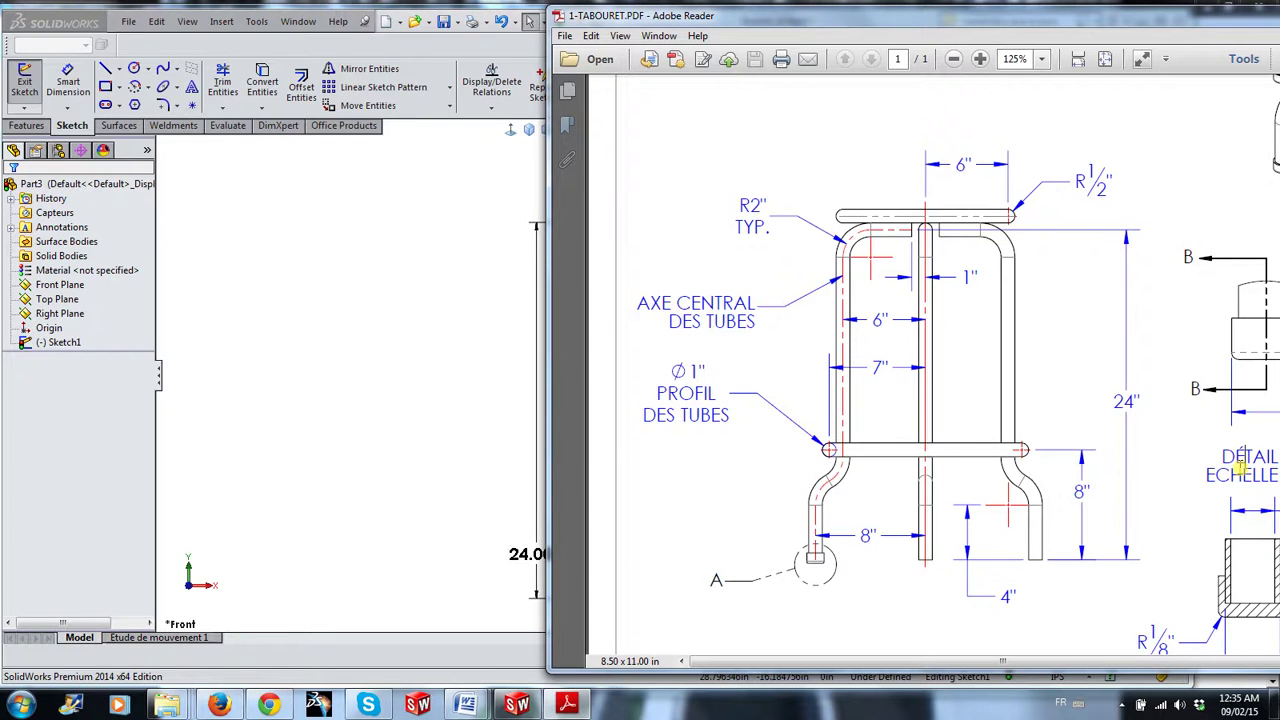
left_click(342, 455)
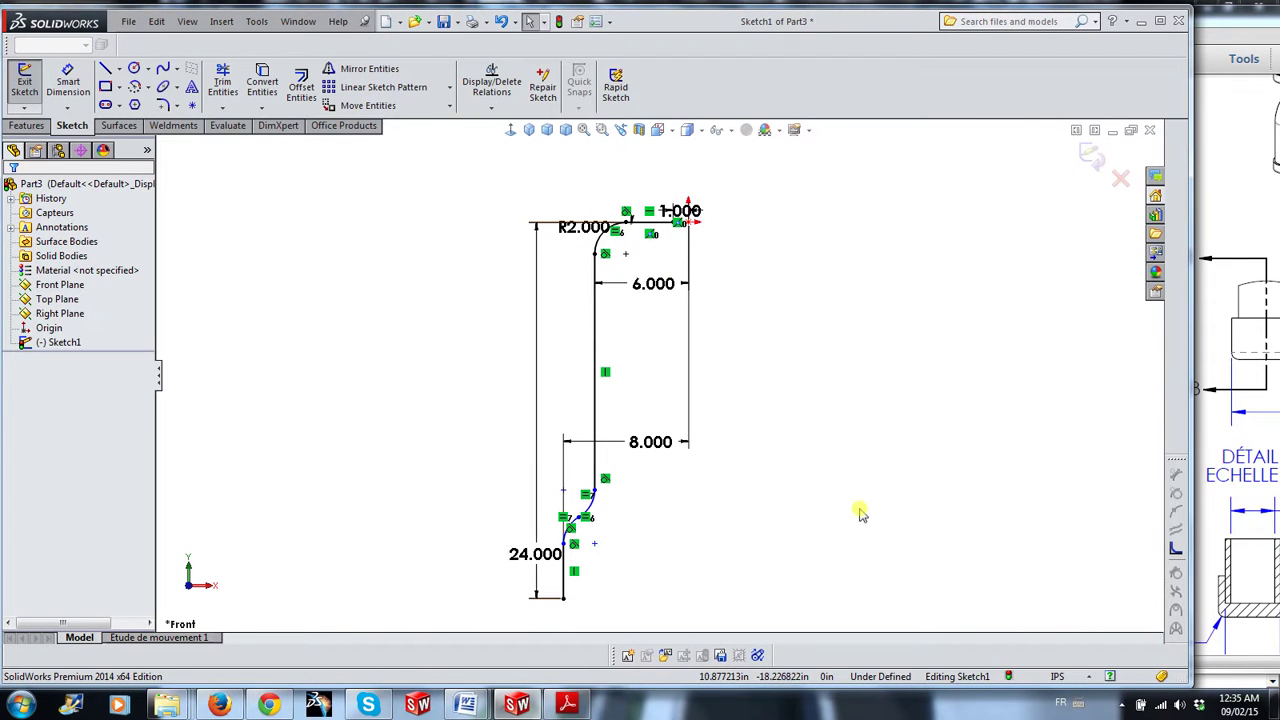
Dimension the lower bend's centre point 4.000 above the leg's bottom endpoint
right_click_drag(862, 517, 865, 465)
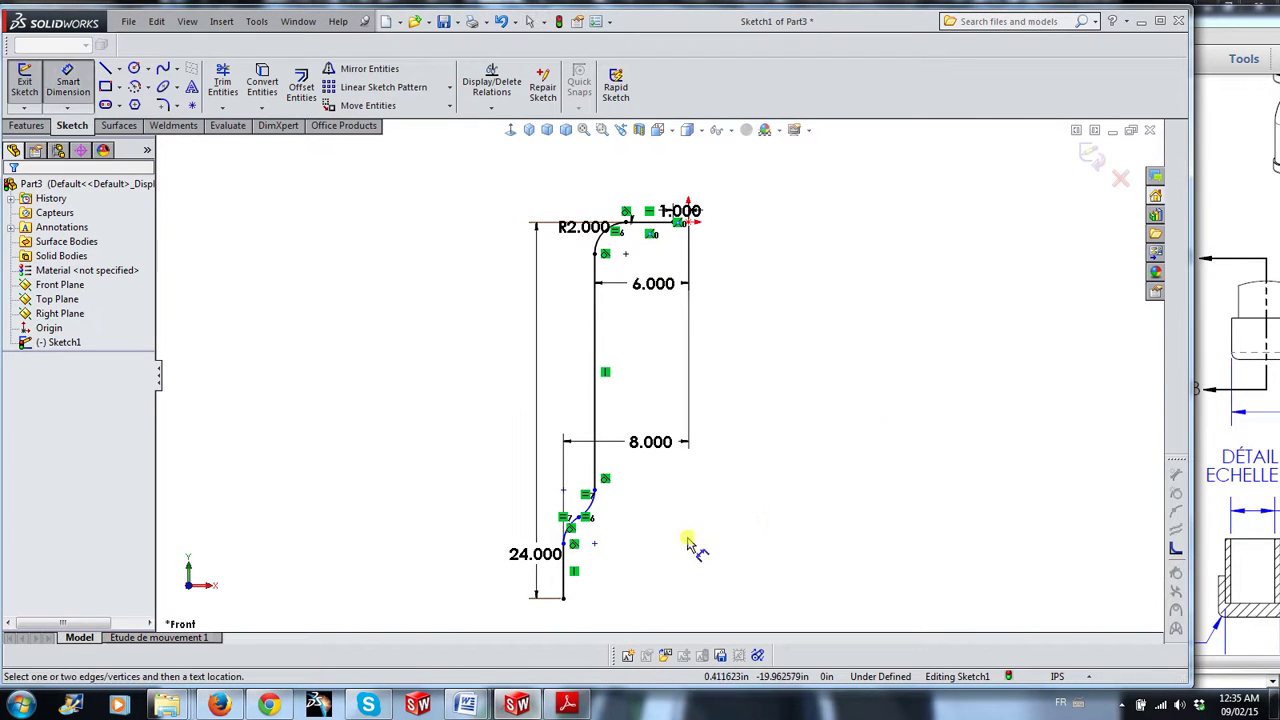
left_click(595, 545)
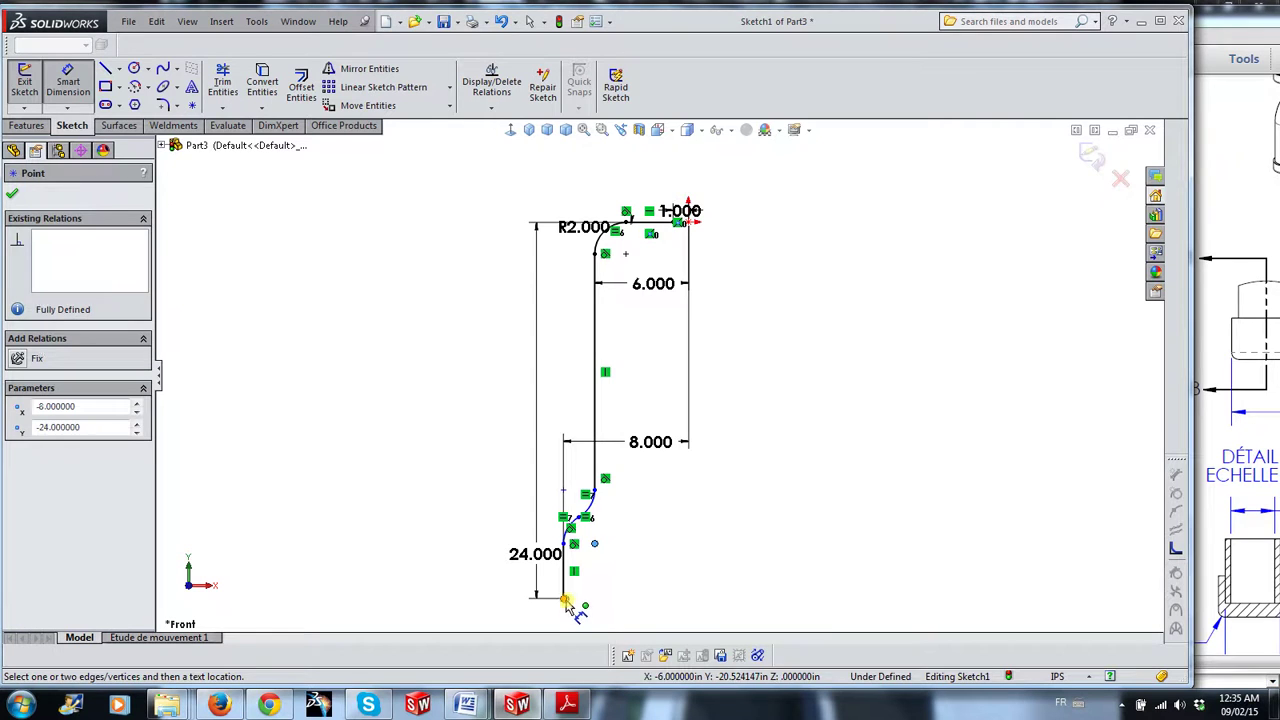
left_click(566, 602)
left_click(655, 585)
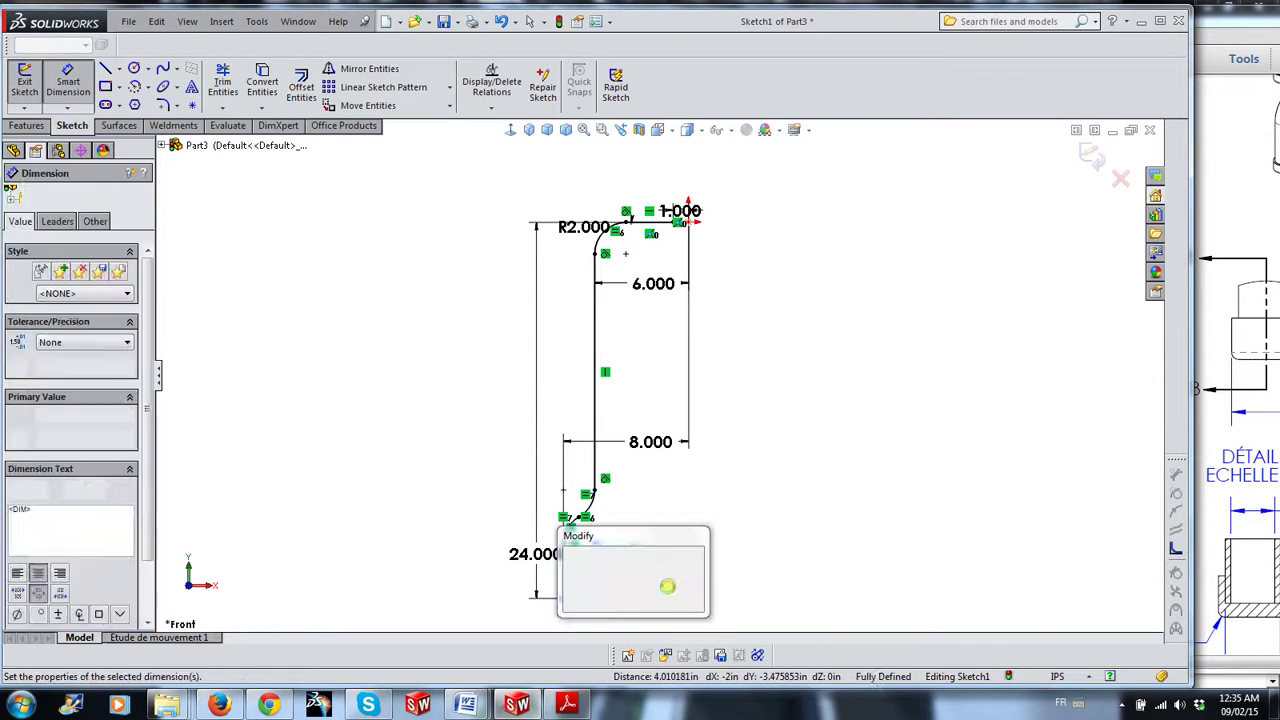
type("4")
key("Return")
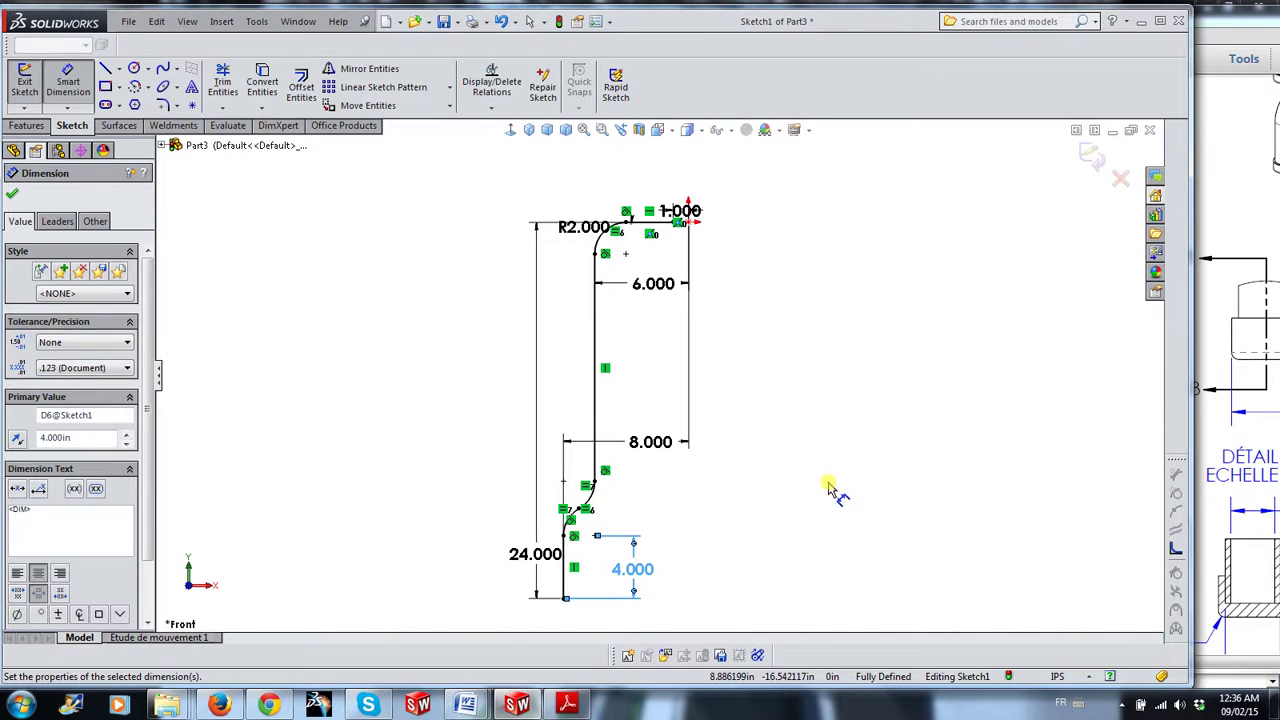
key("Escape")
scroll(806, 394, "up", 2)
scroll(688, 358, "down", 2)
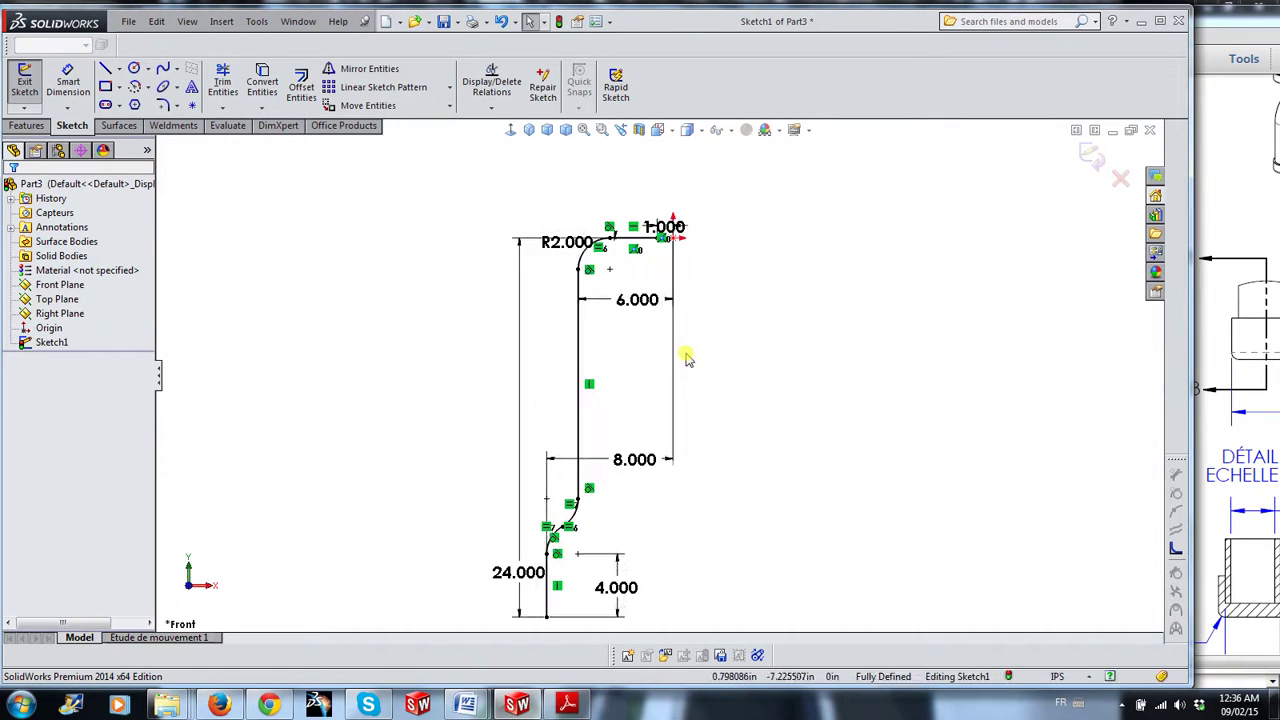
Exit Sketch1 and orbit the view of the leg path
left_click(1090, 160)
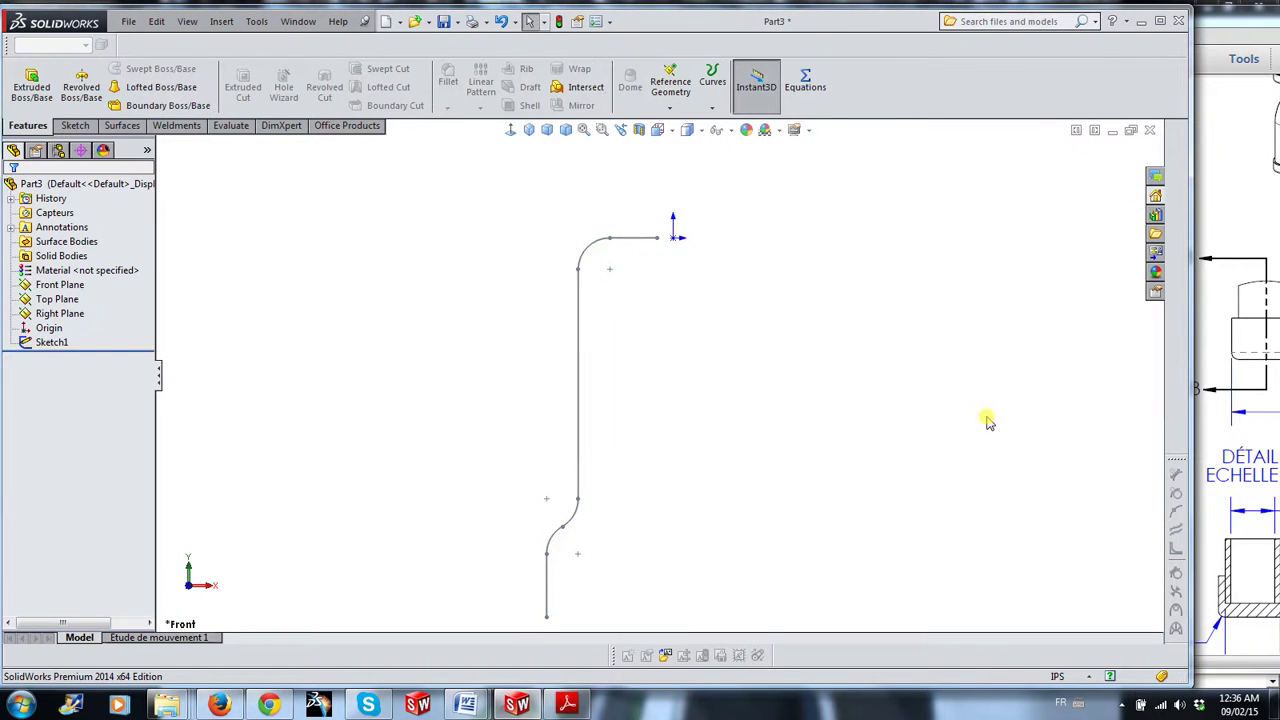
mouse_move(940, 407)
middle_mouse_down()
mouse_move(897, 409)
mouse_move(877, 437)
mouse_move(900, 417)
middle_mouse_up()
scroll(900, 424, "down", 2)
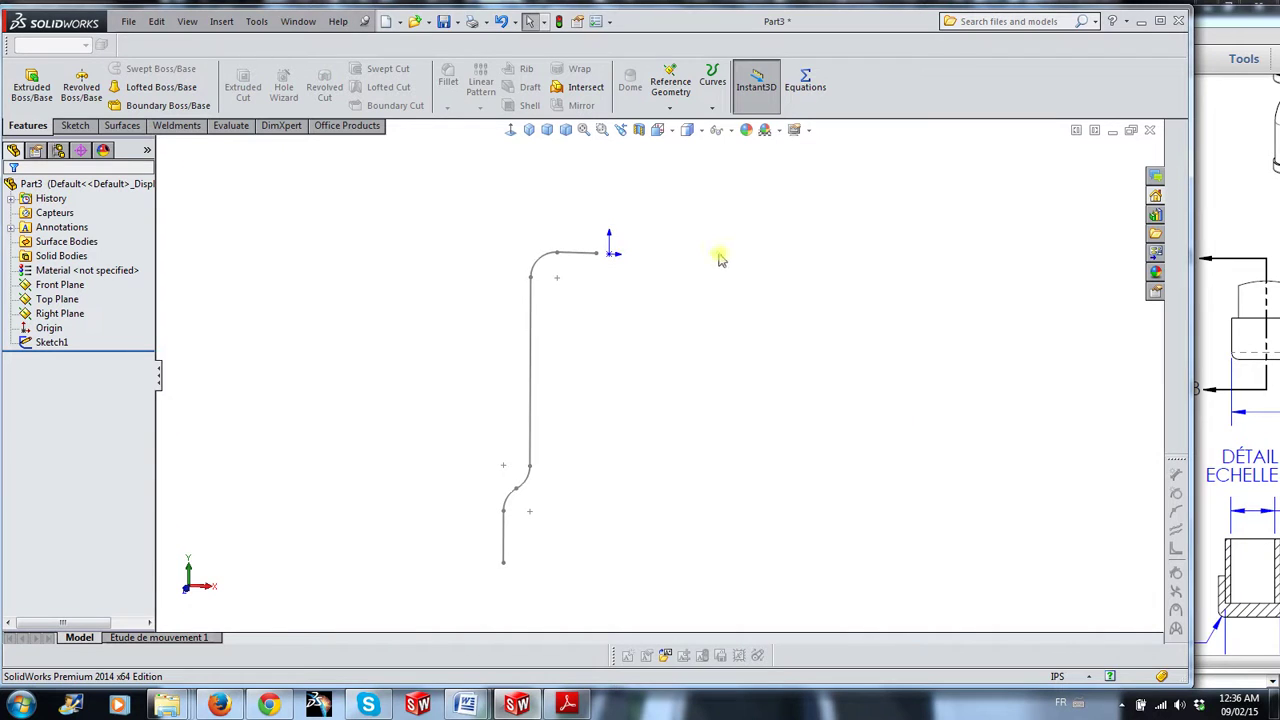
scroll(662, 242, "down", 2)
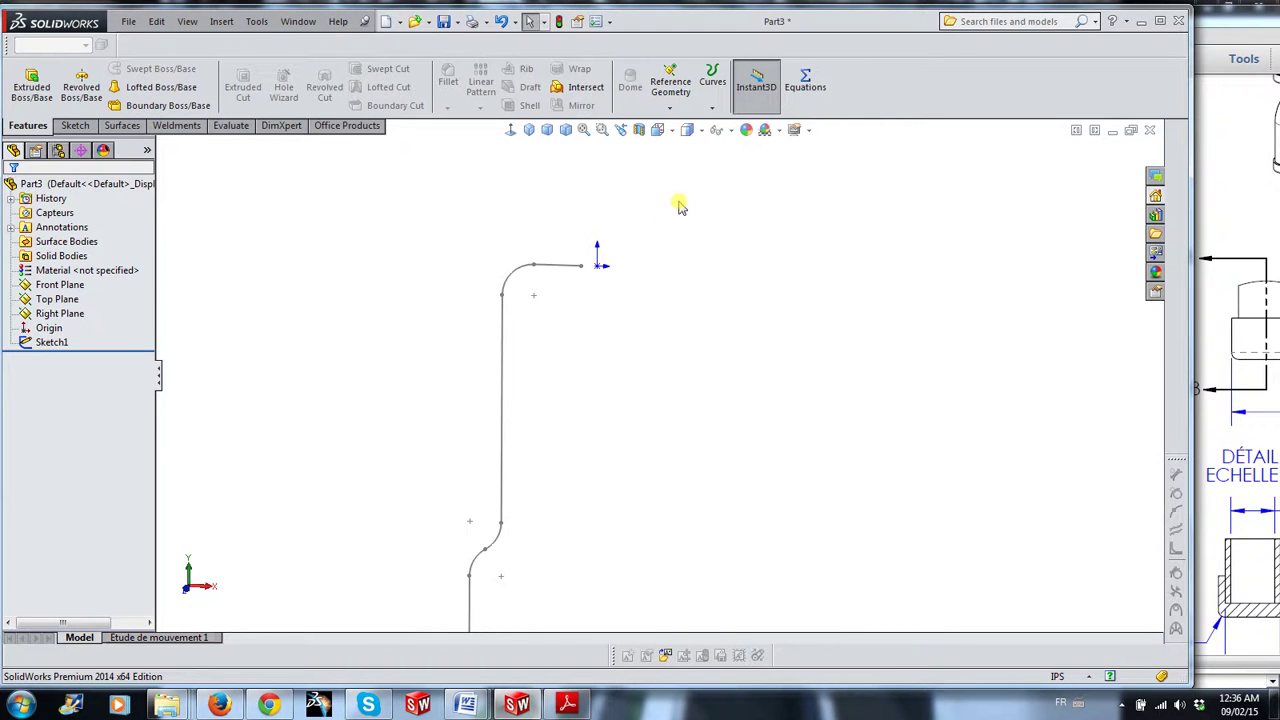
Show the reference planes again and begin a new reference plane
left_click(701, 131)
left_click(741, 216)
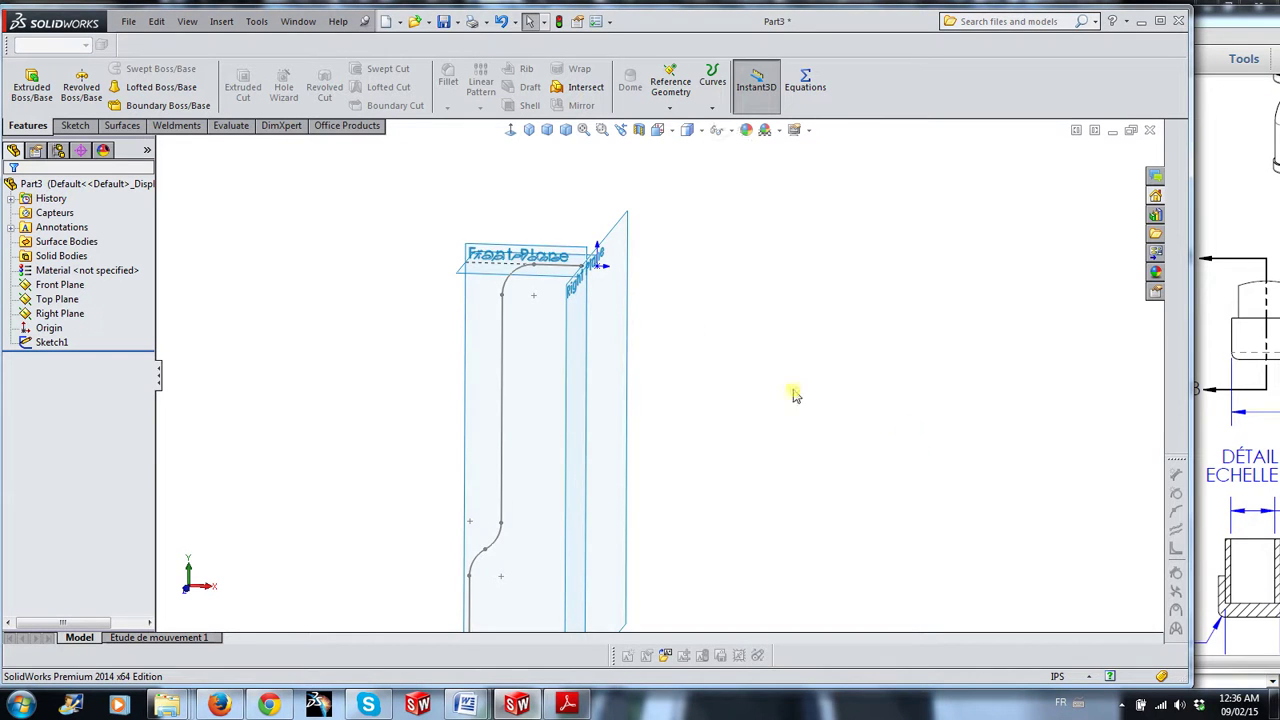
scroll(609, 286, "down", 1)
scroll(608, 280, "down", 2)
scroll(730, 310, "down", 2)
scroll(768, 340, "down", 2)
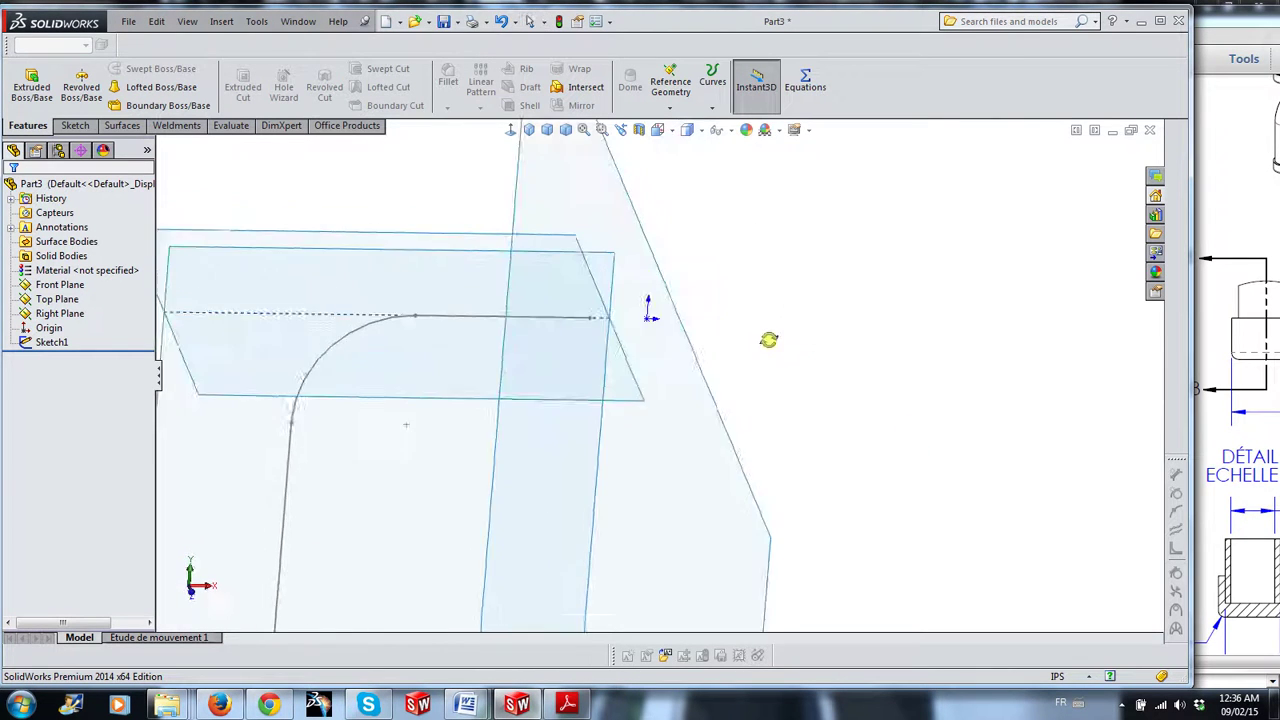
middle_click_drag(768, 340, 759, 350)
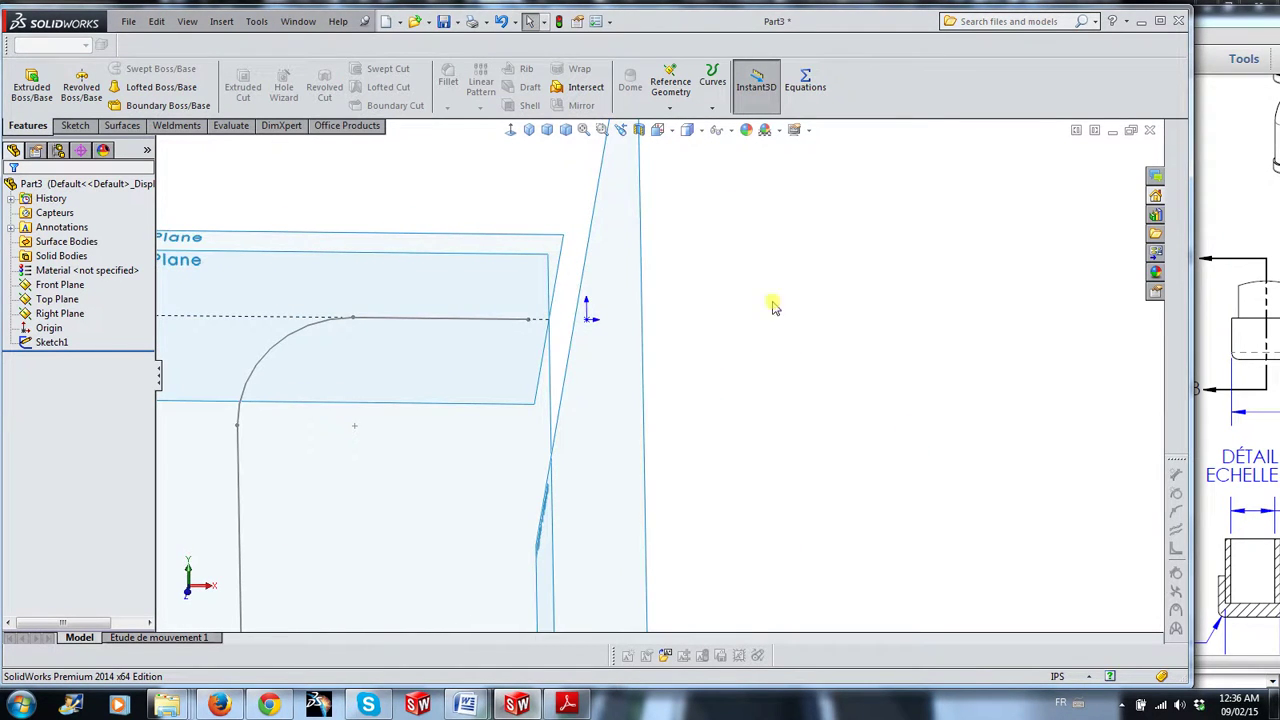
left_click(670, 106)
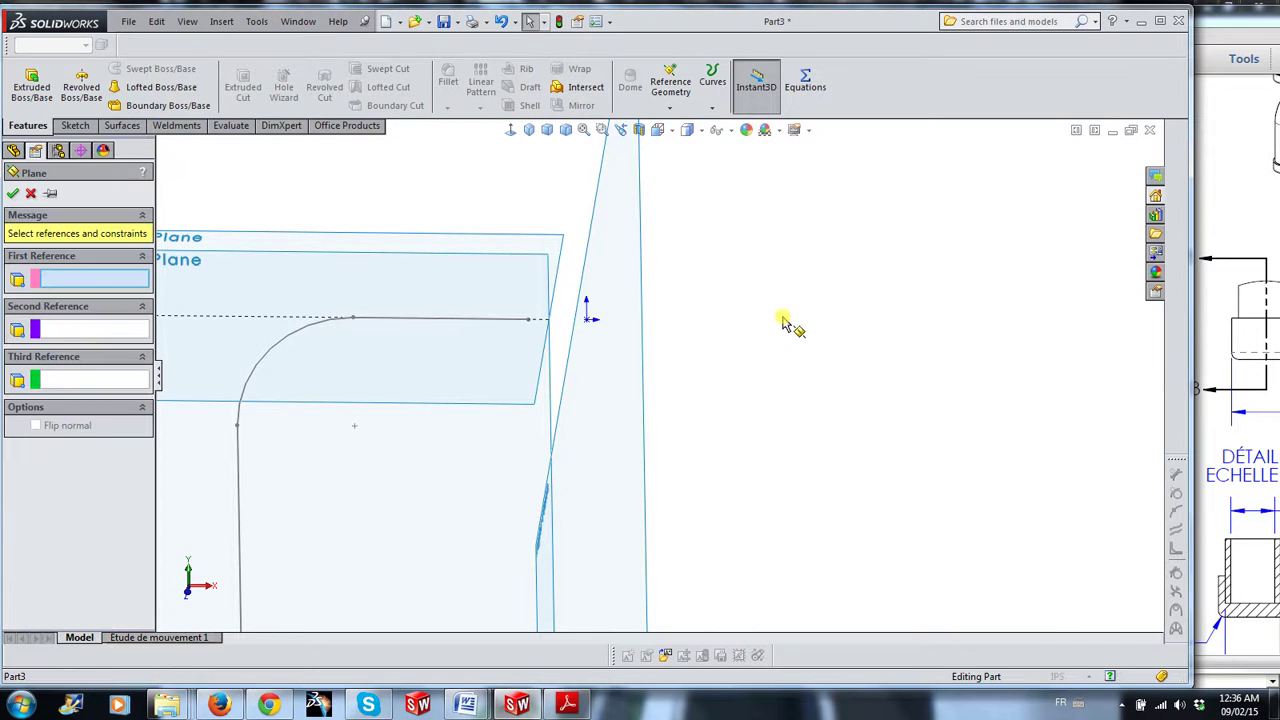
Create Plane1 parallel to the Right Plane through the path's end point
left_click(650, 266)
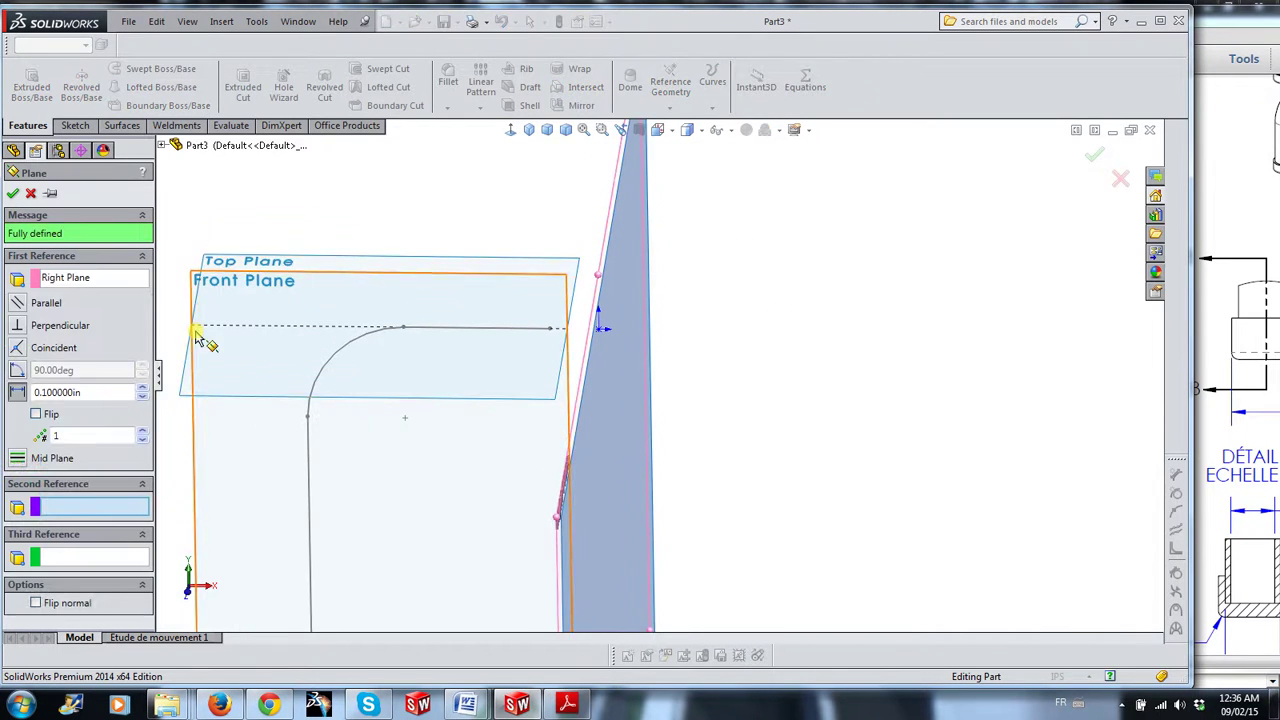
double_click(86, 393)
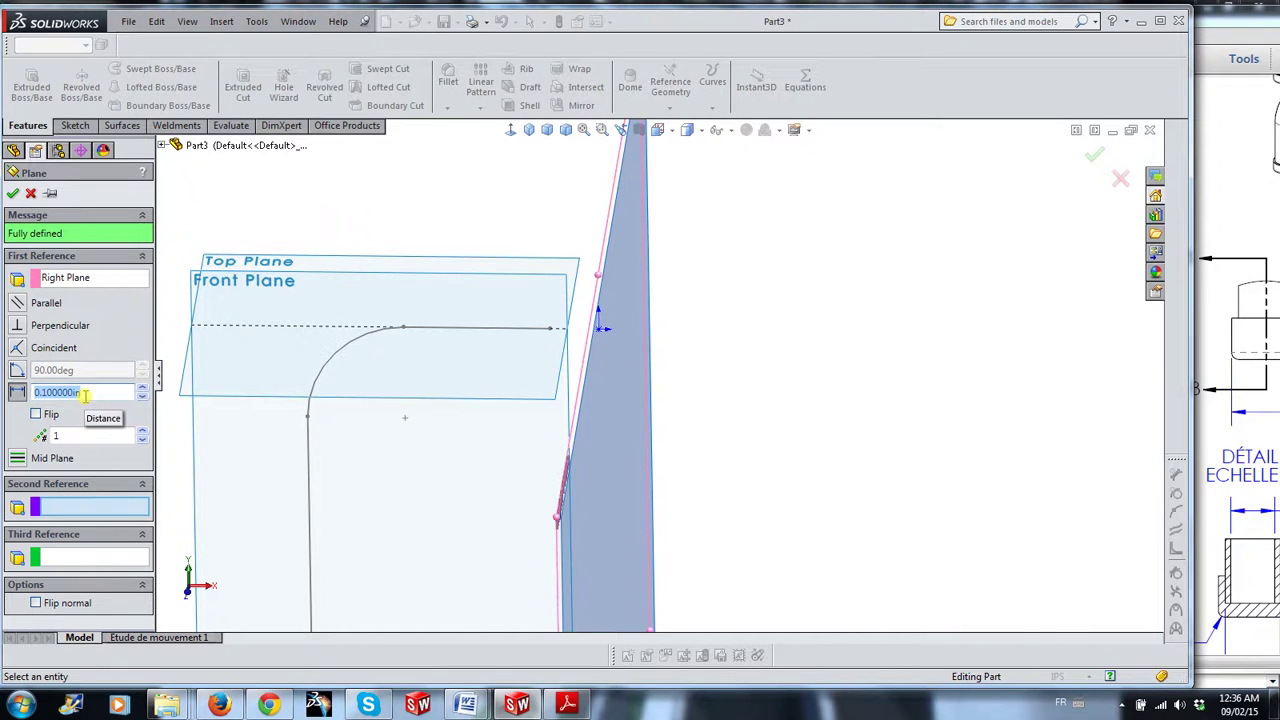
left_click(120, 508)
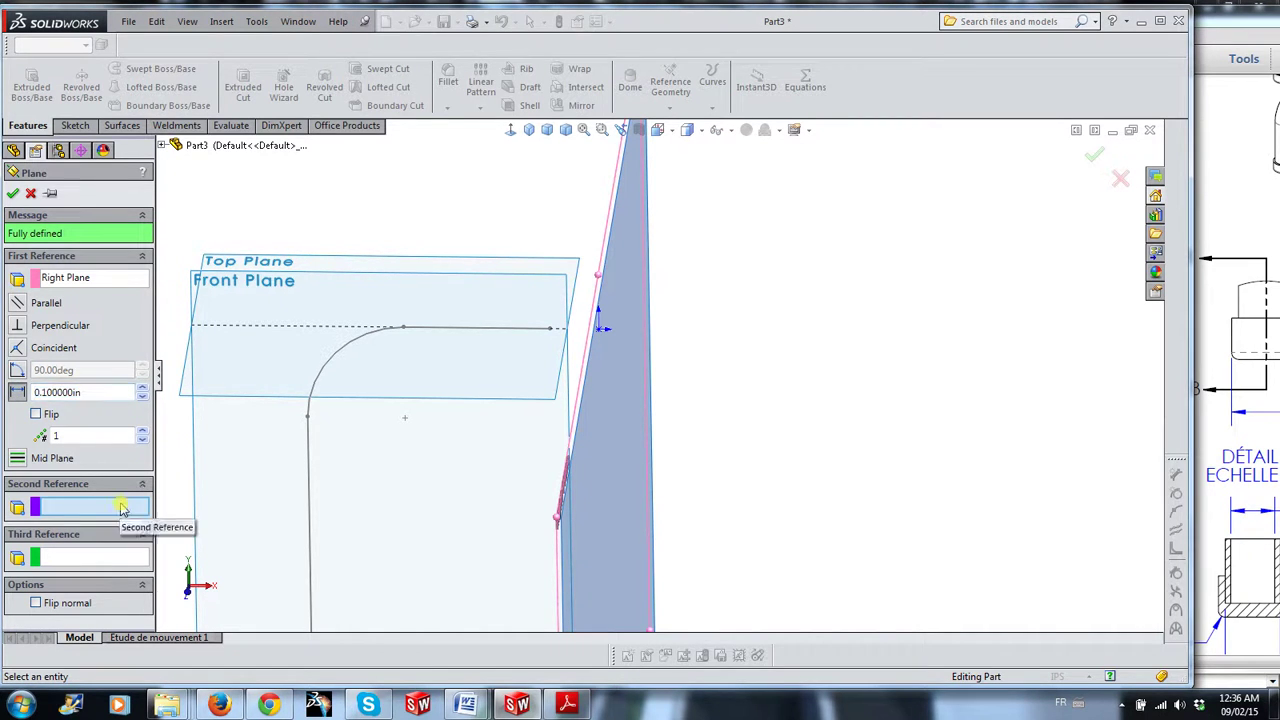
left_click(553, 332)
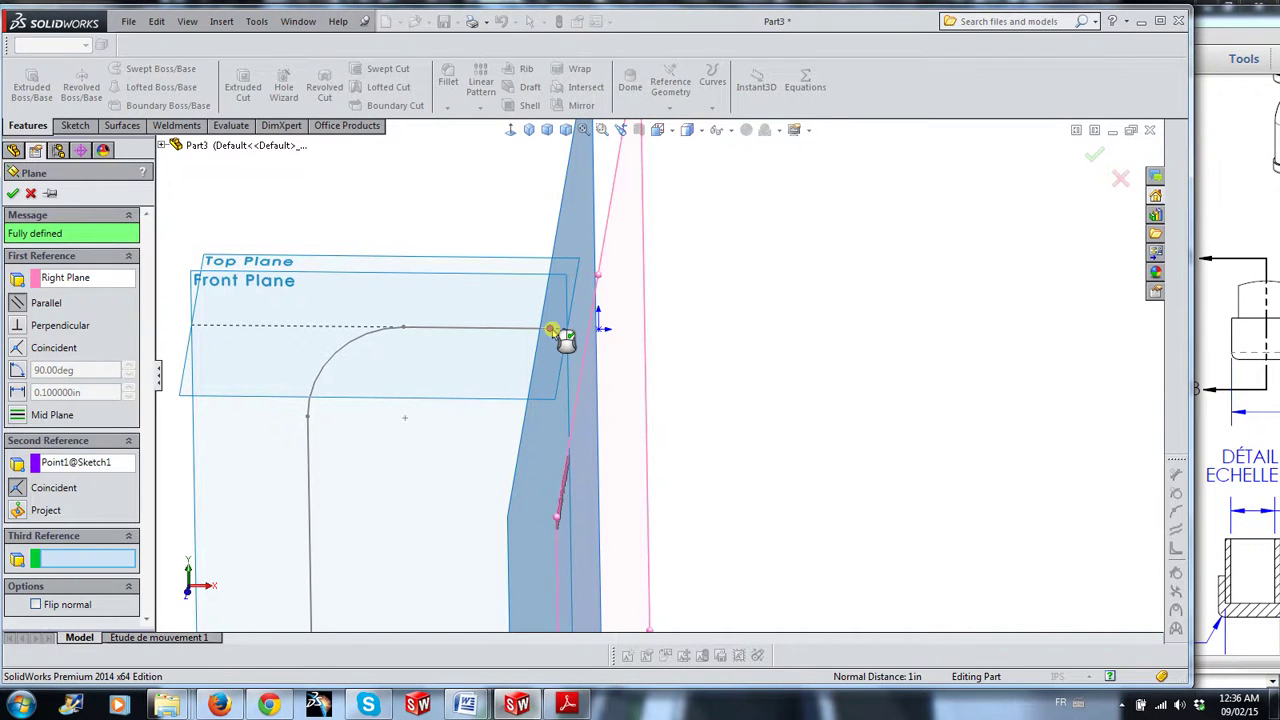
left_click(1094, 160)
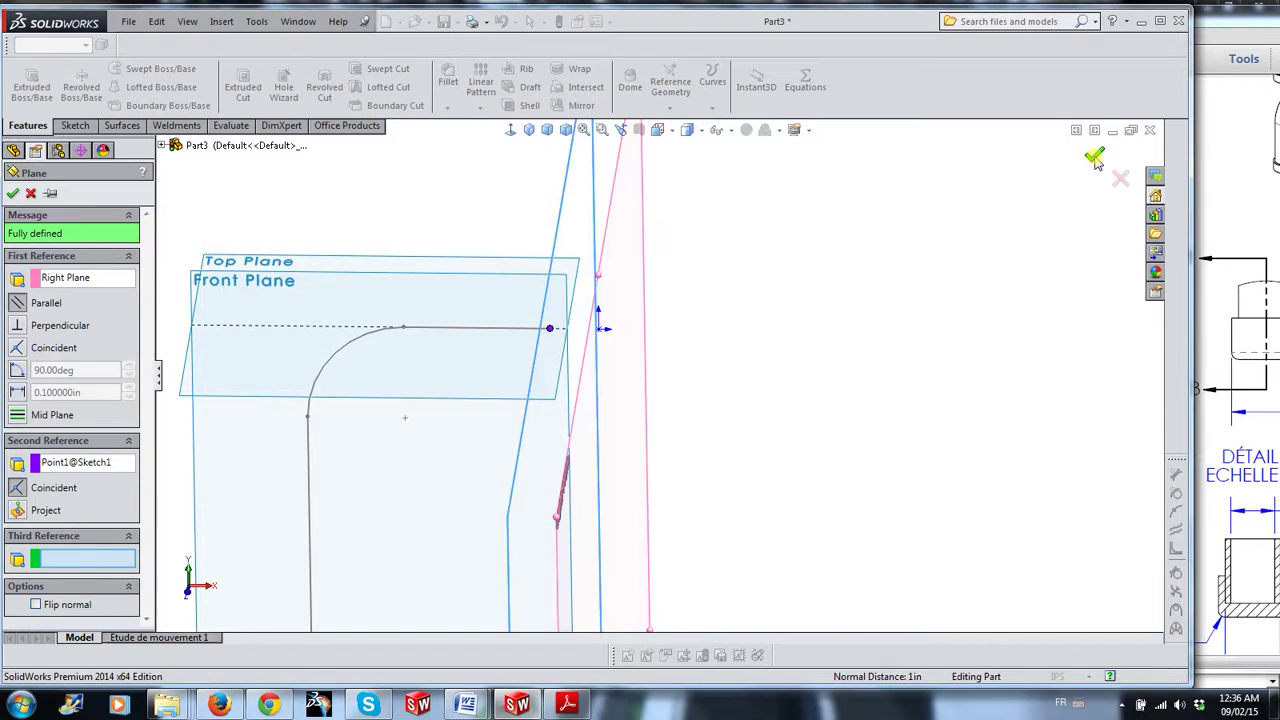
Hide the Front and Right planes, then select Plane1
left_click(735, 161)
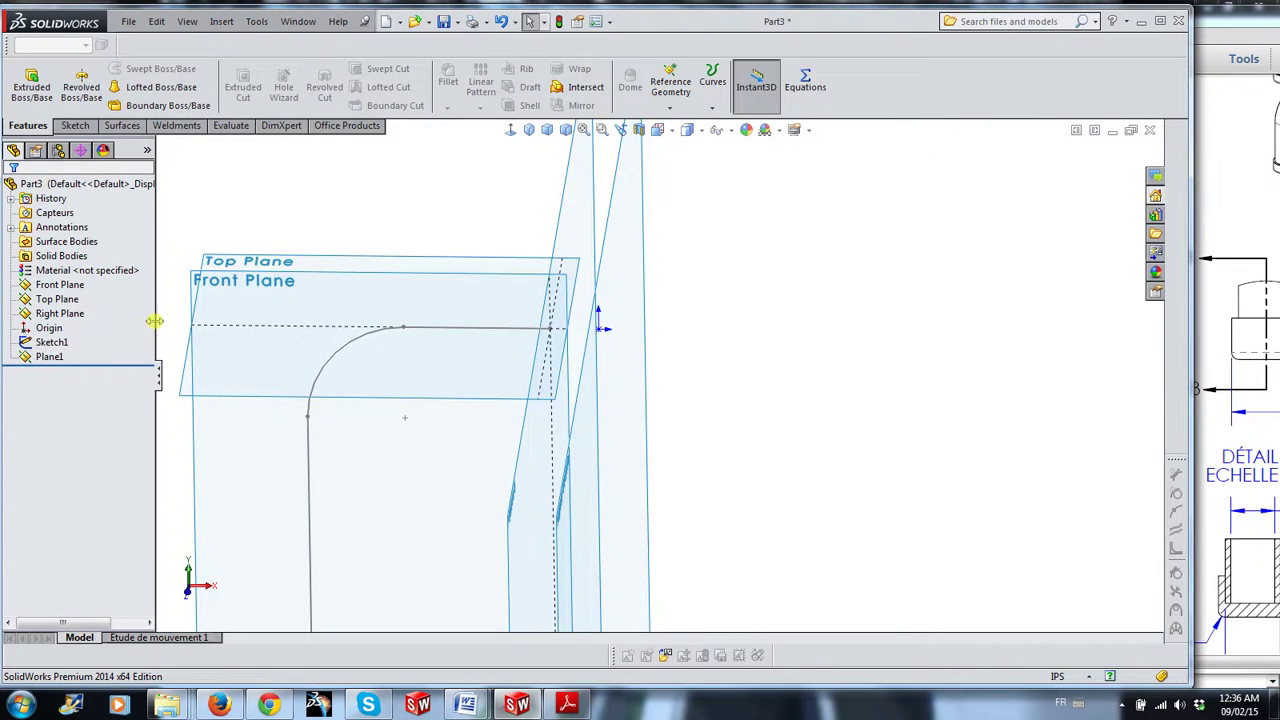
left_click(60, 285)
left_click(68, 313, "ctrl")
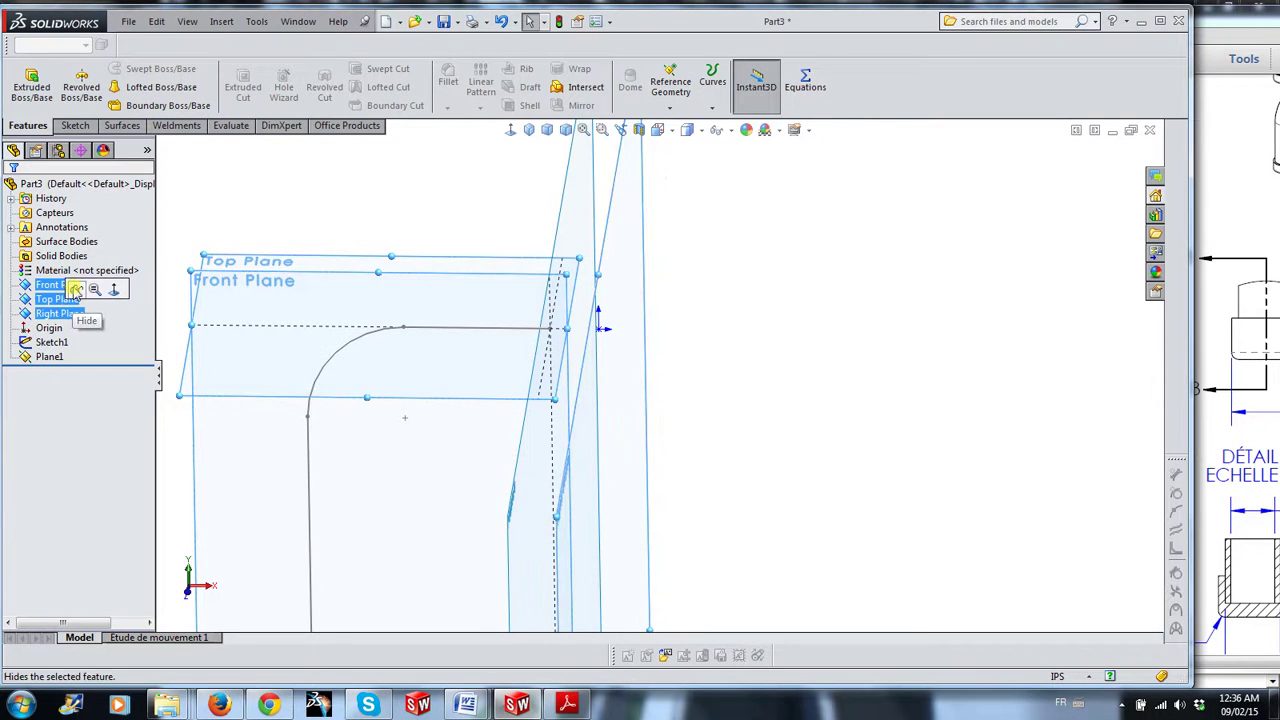
left_click(80, 292)
mouse_move(817, 363)
middle_mouse_down()
mouse_move(820, 391)
mouse_move(814, 366)
mouse_move(685, 343)
middle_mouse_up()
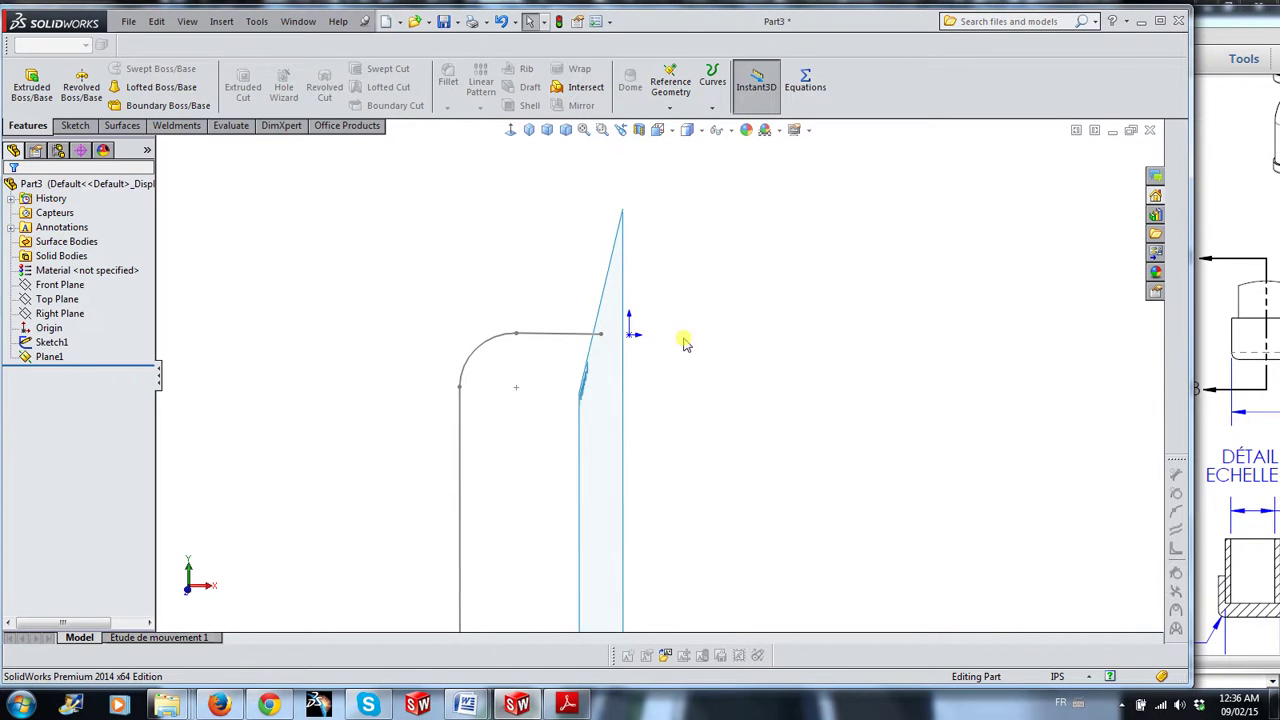
left_click(584, 318)
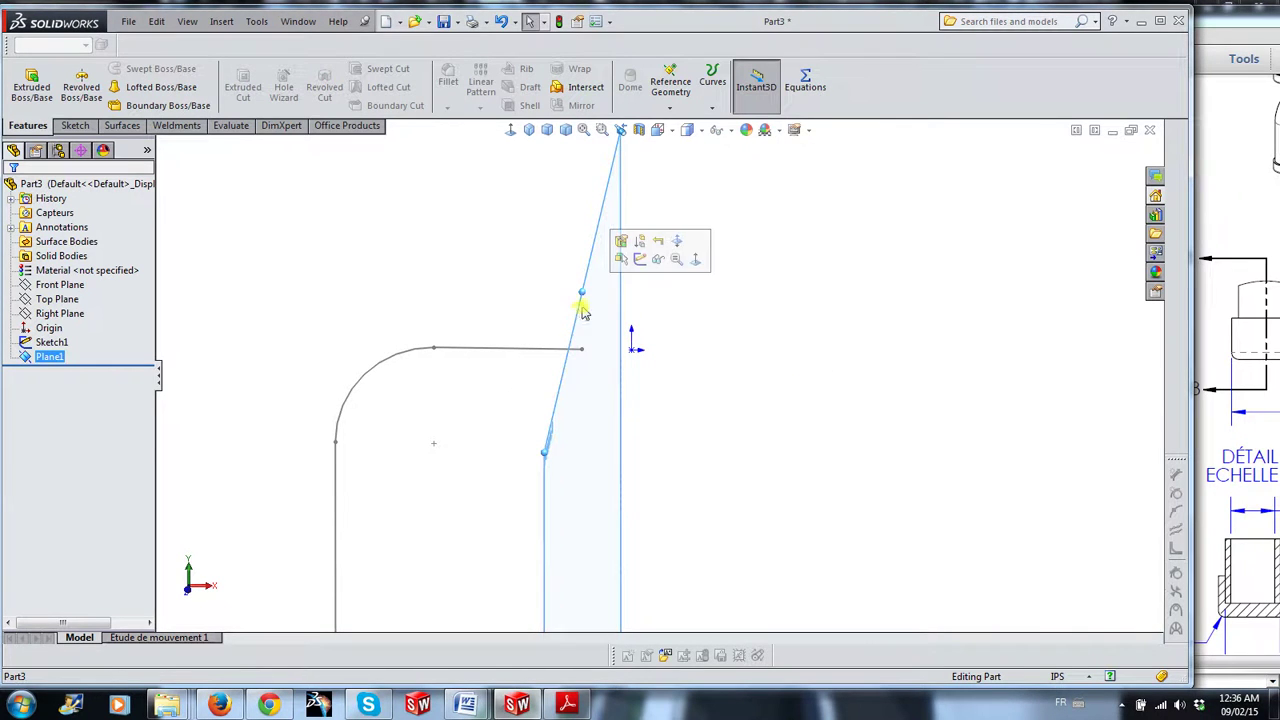
Start a sketch on Plane1 and draw a circle dimensioned to Ø1.000
left_click(641, 260)
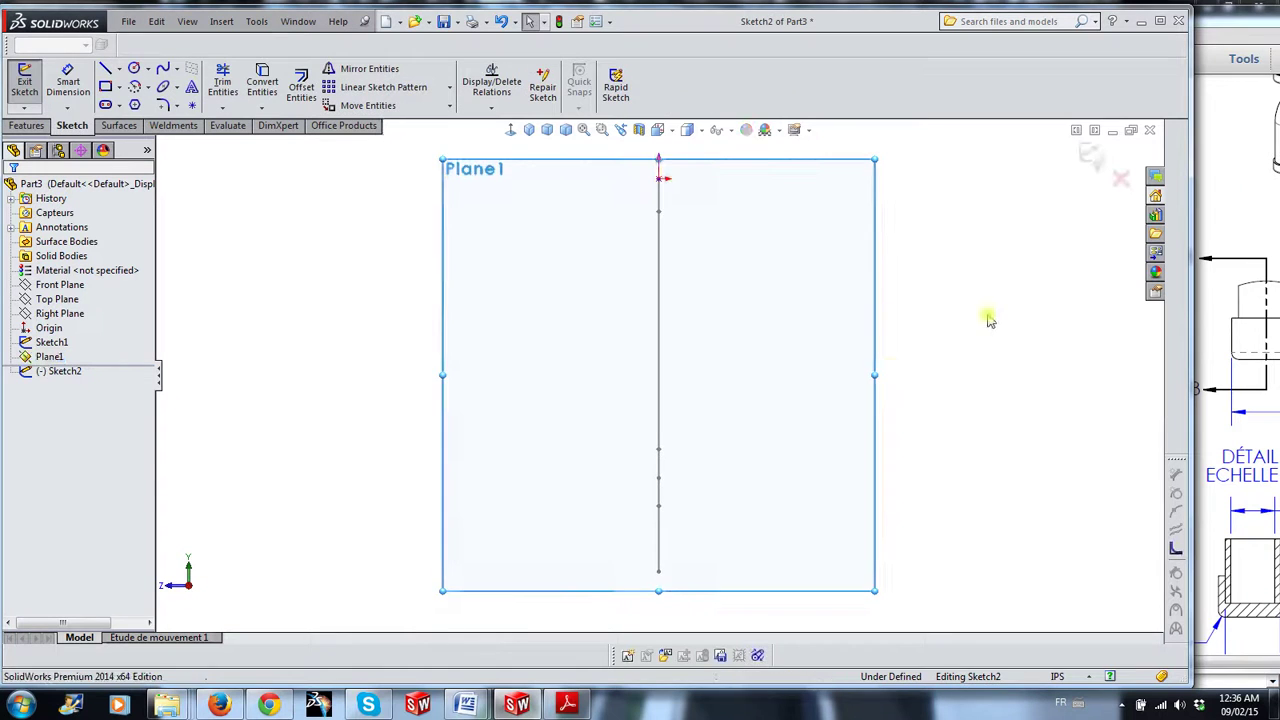
scroll(715, 177, "down", 3)
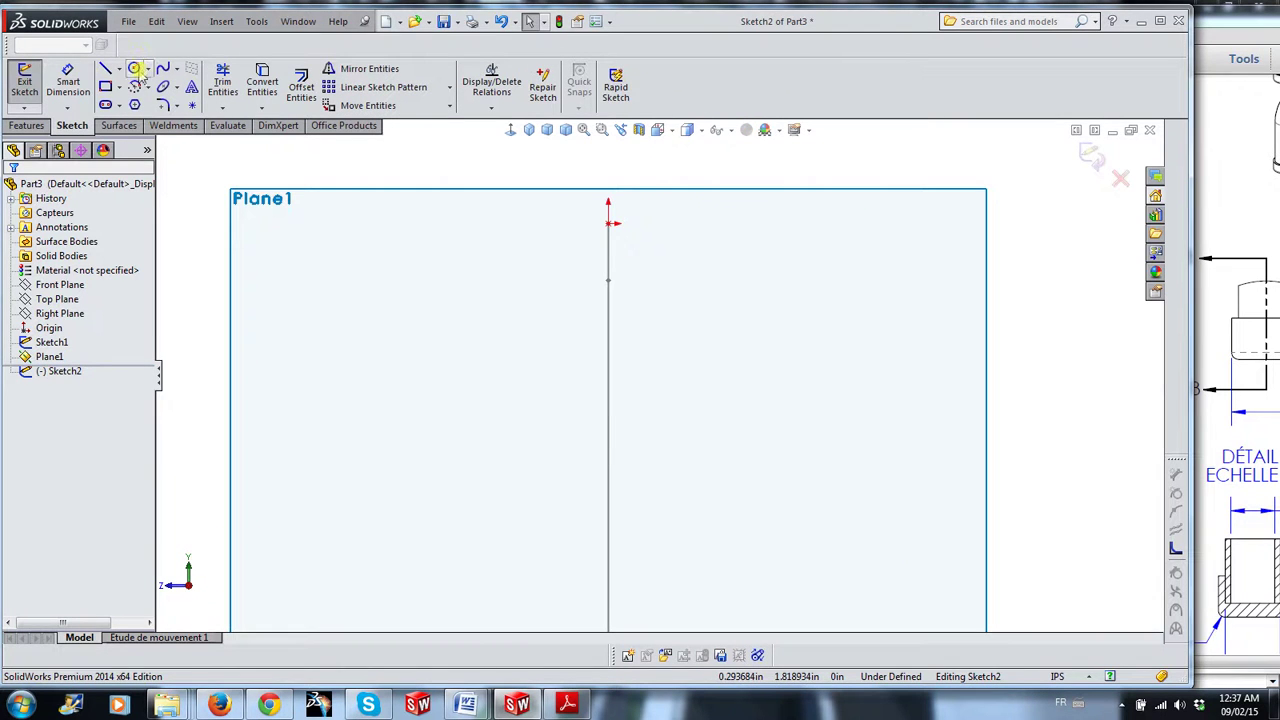
left_click(133, 68)
left_click(668, 233)
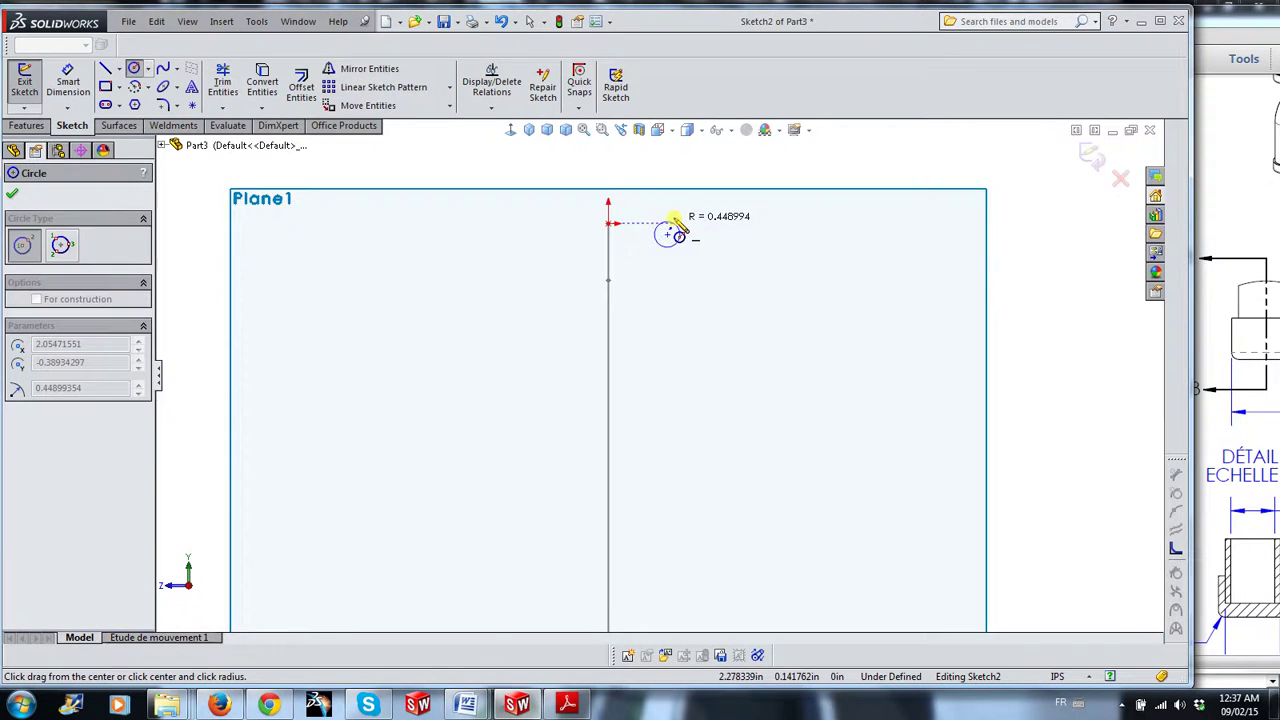
left_click(672, 218)
key("Escape")
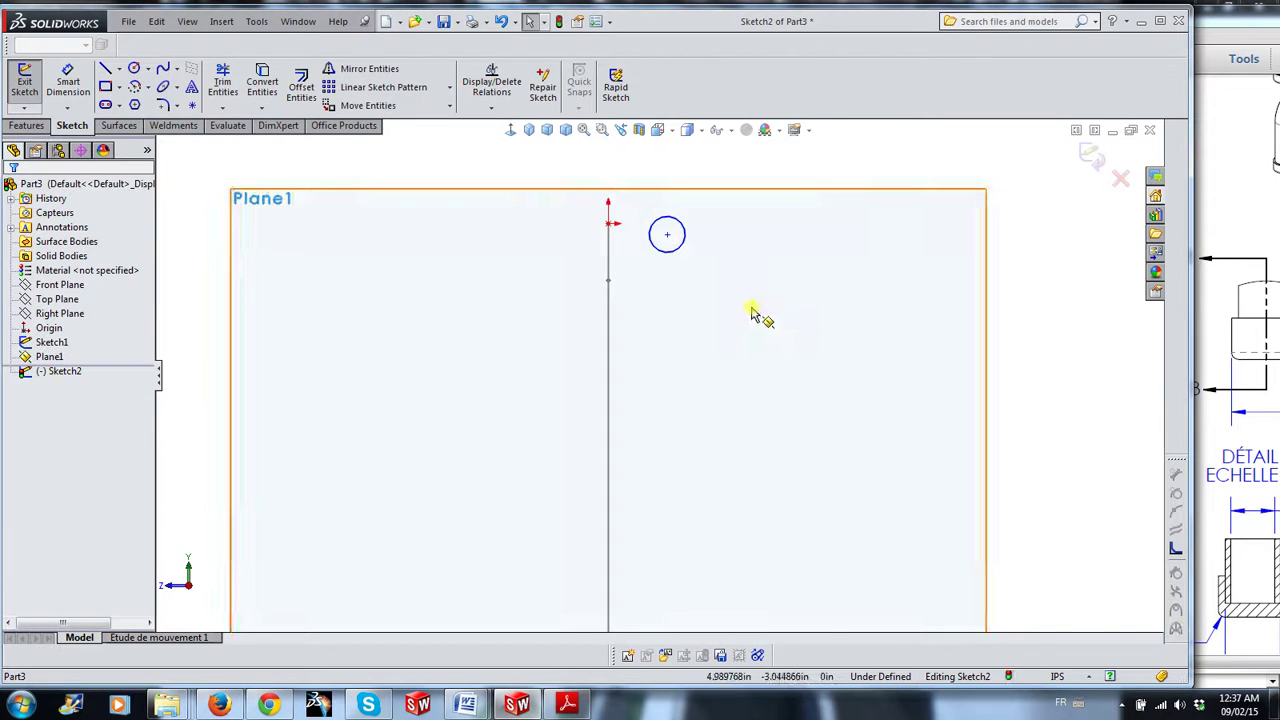
right_click_drag(755, 293, 770, 195)
scroll(695, 240, "down", 3)
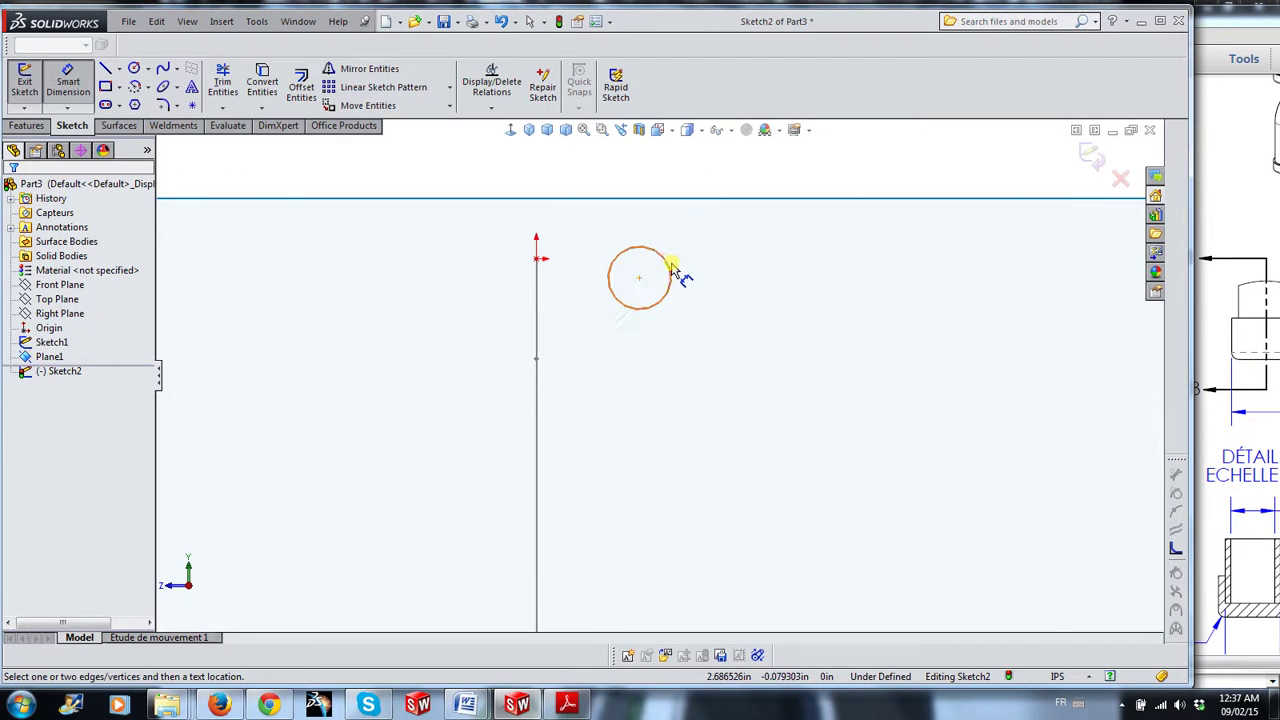
left_click(671, 267)
left_click(750, 232)
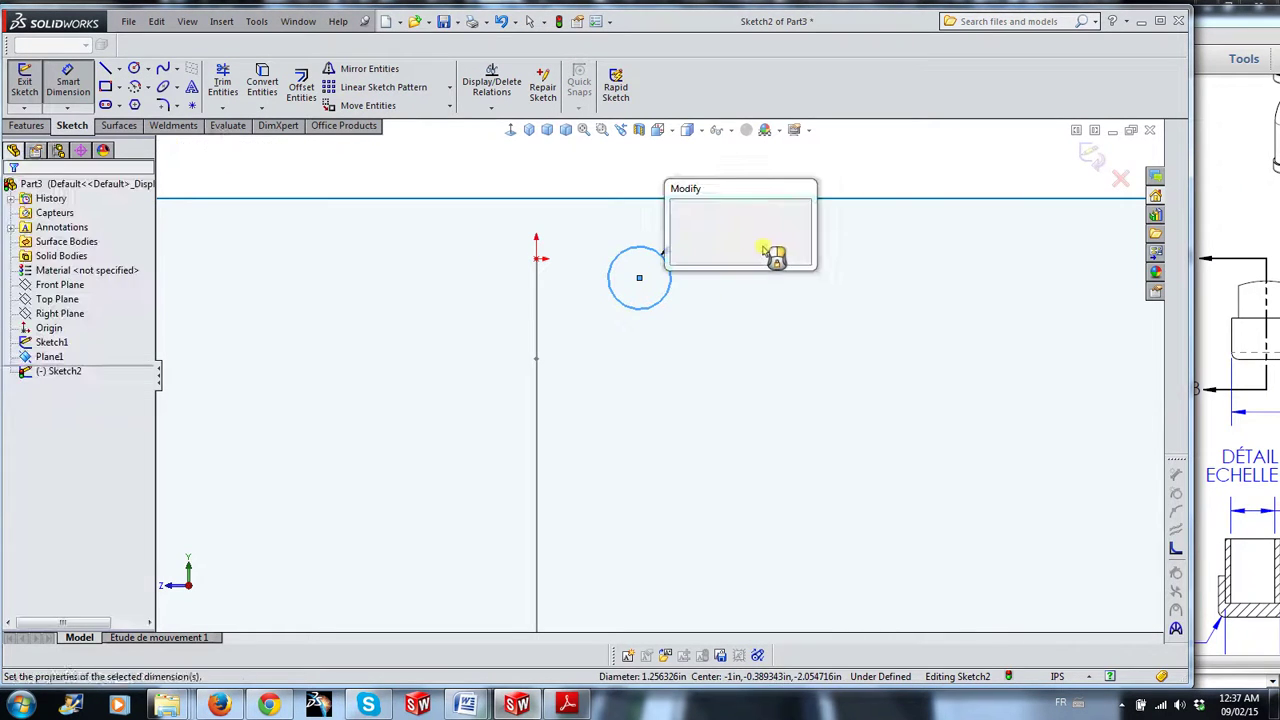
type("1")
key("Return")
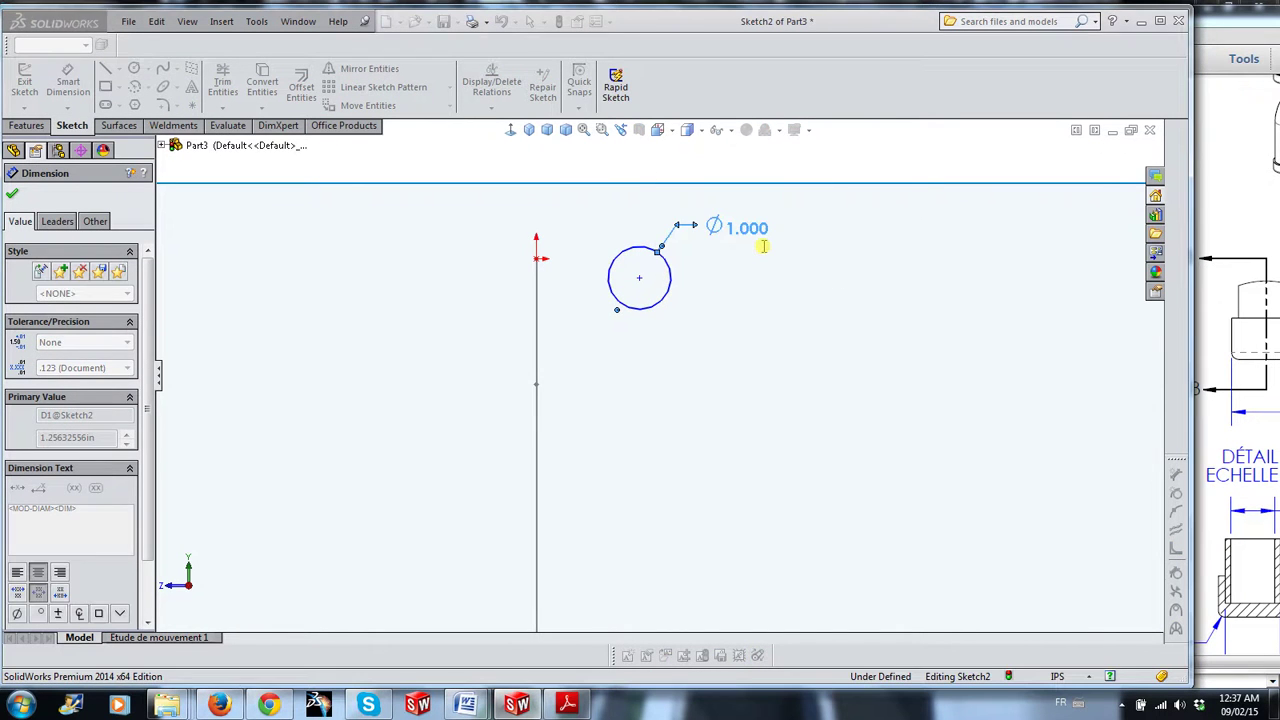
key("Escape")
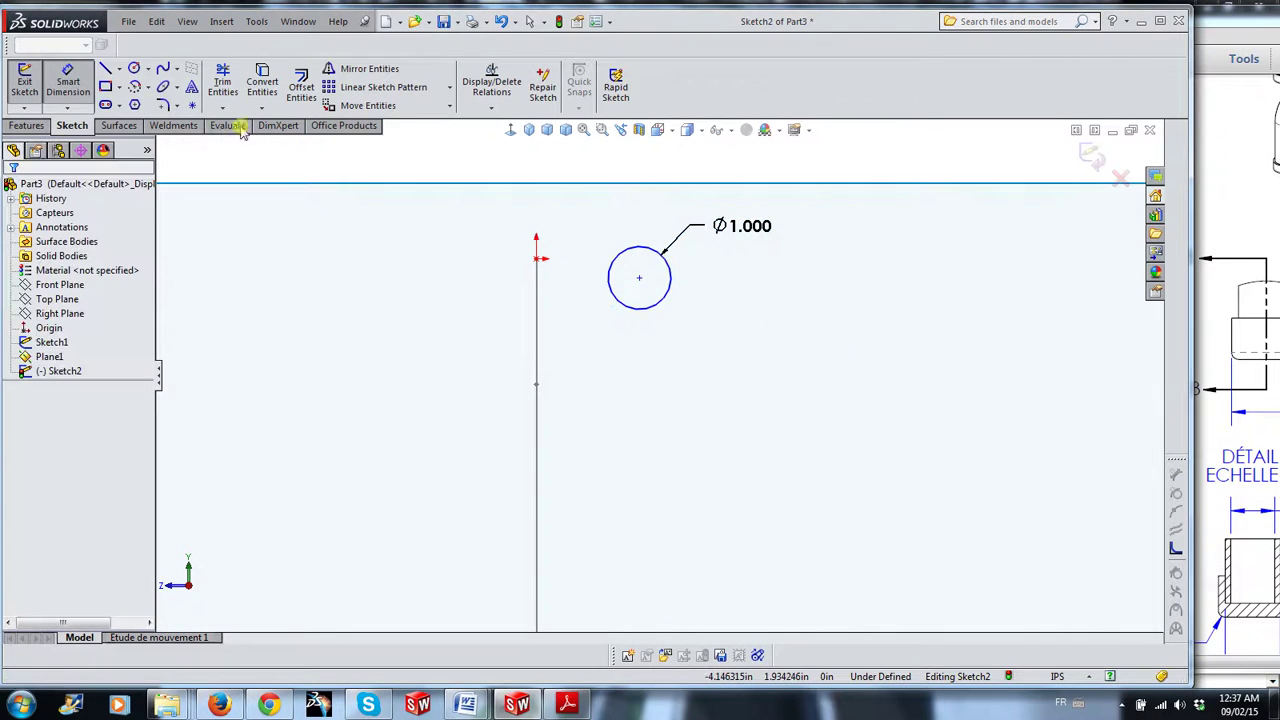
Draw a smaller circle on the same centre and dimension it Ø.800
left_click(134, 69)
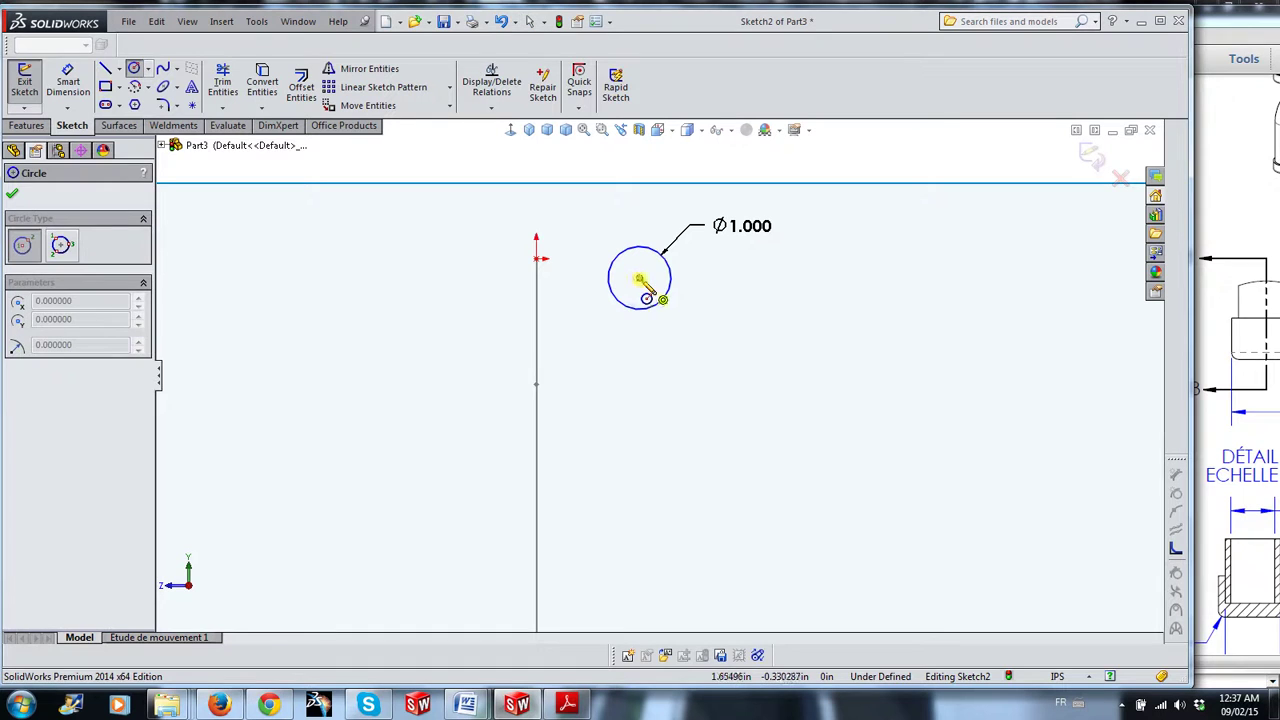
left_click_drag(639, 278, 655, 262)
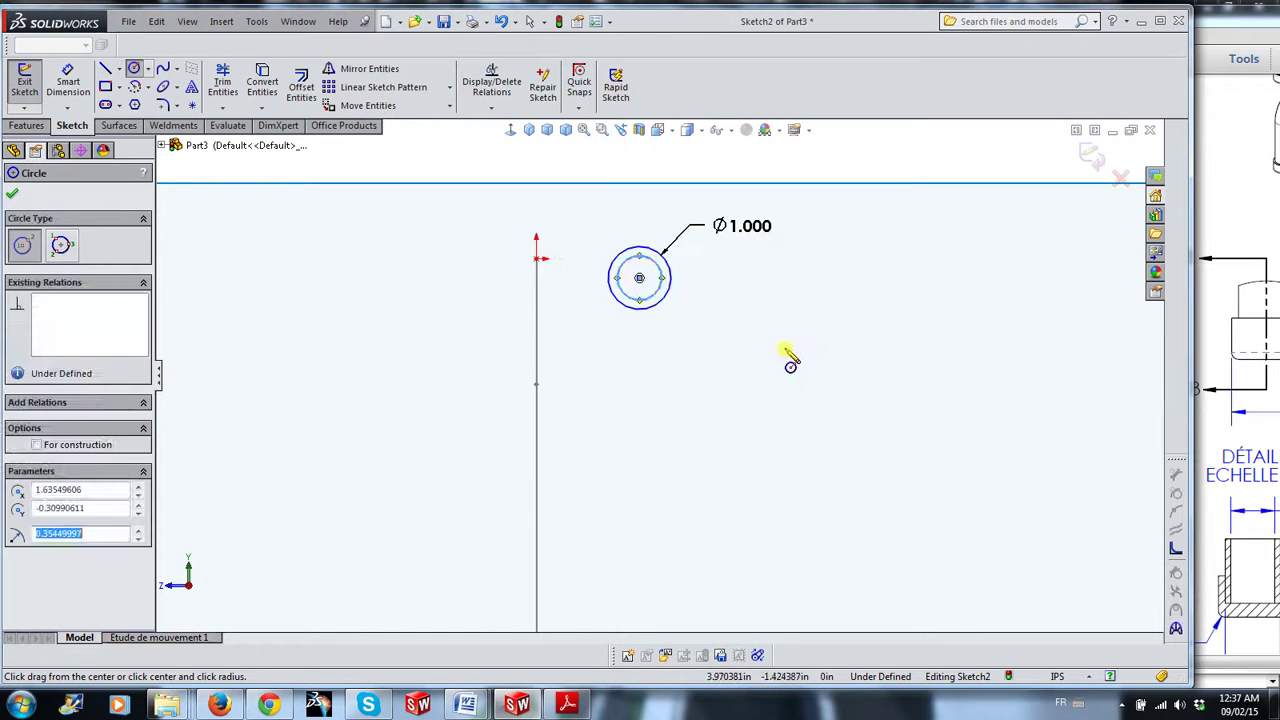
key("Escape")
right_click_drag(790, 383, 790, 325)
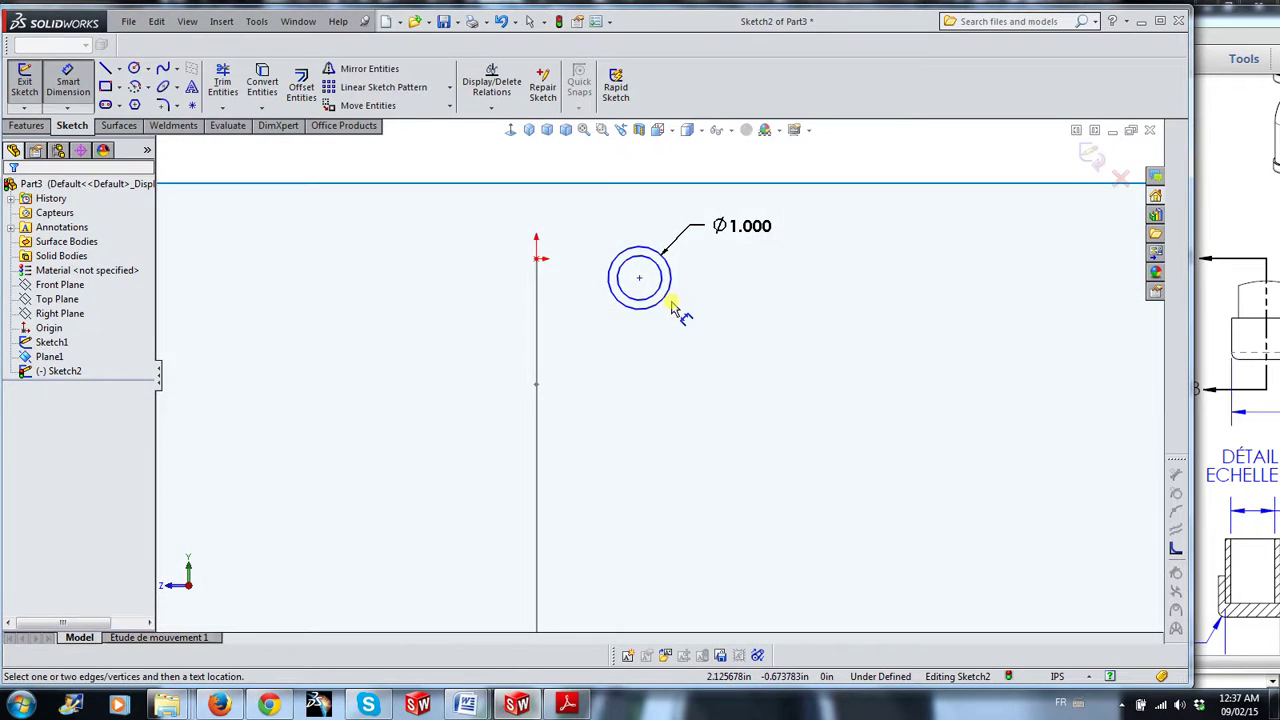
left_click(662, 290)
left_click(720, 330)
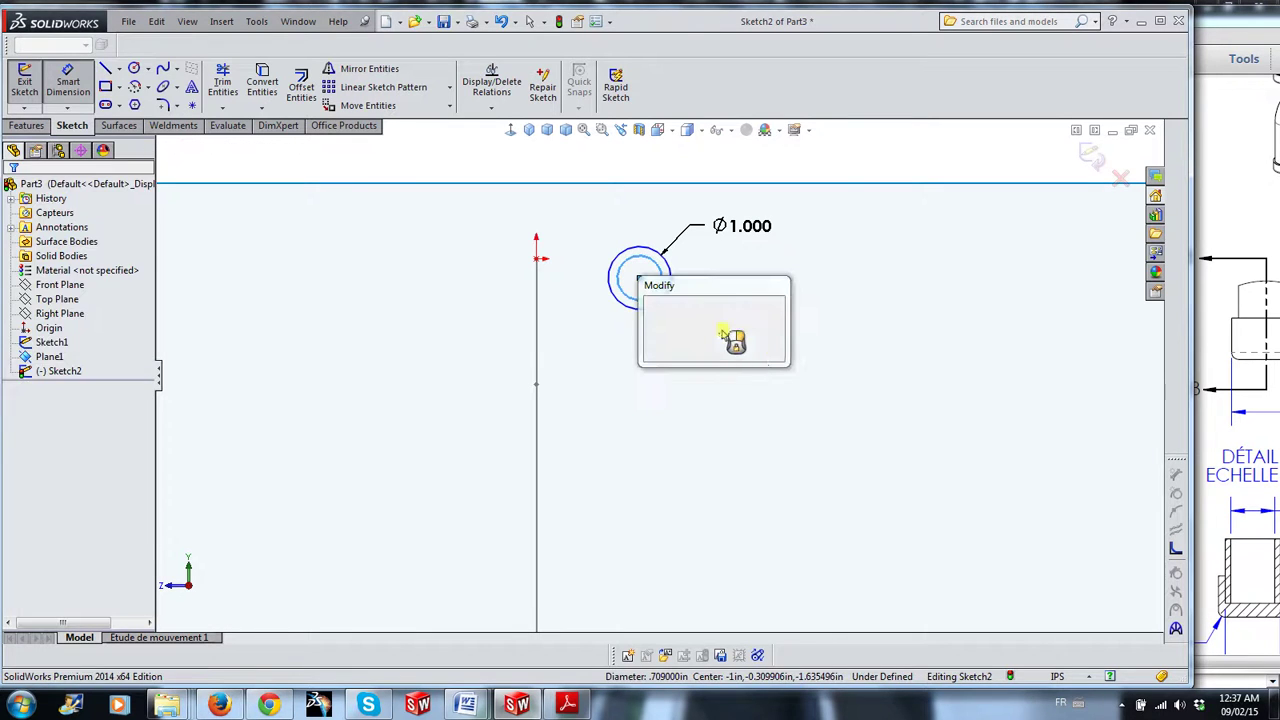
type(".8")
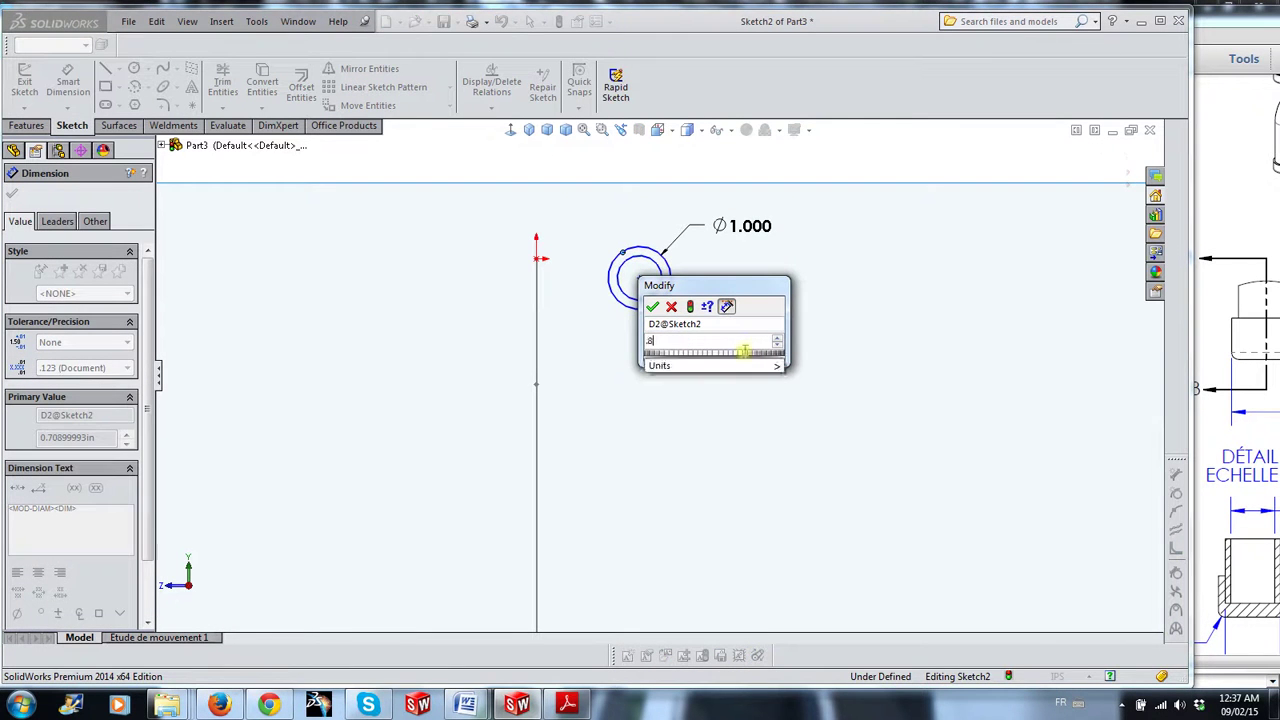
key("Return")
key("Escape")
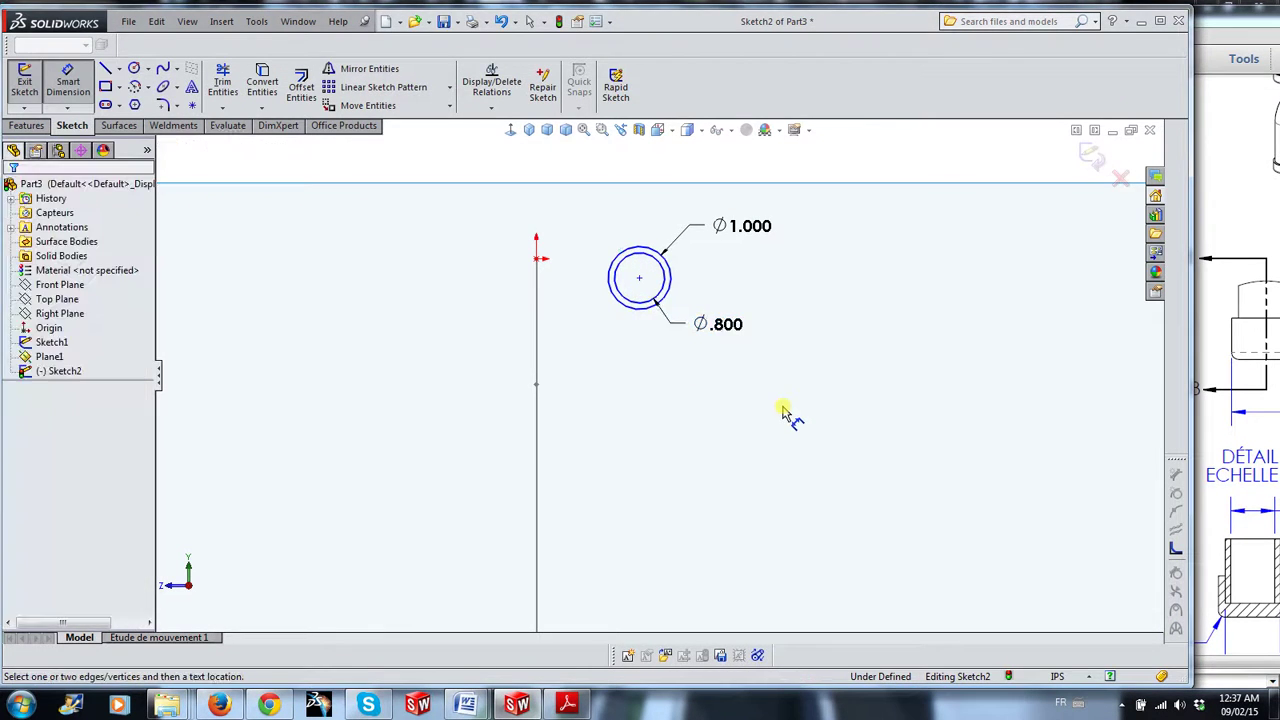
Make the circles' centre coincident with the origin to fully define the sketch
scroll(700, 294, "down", 1)
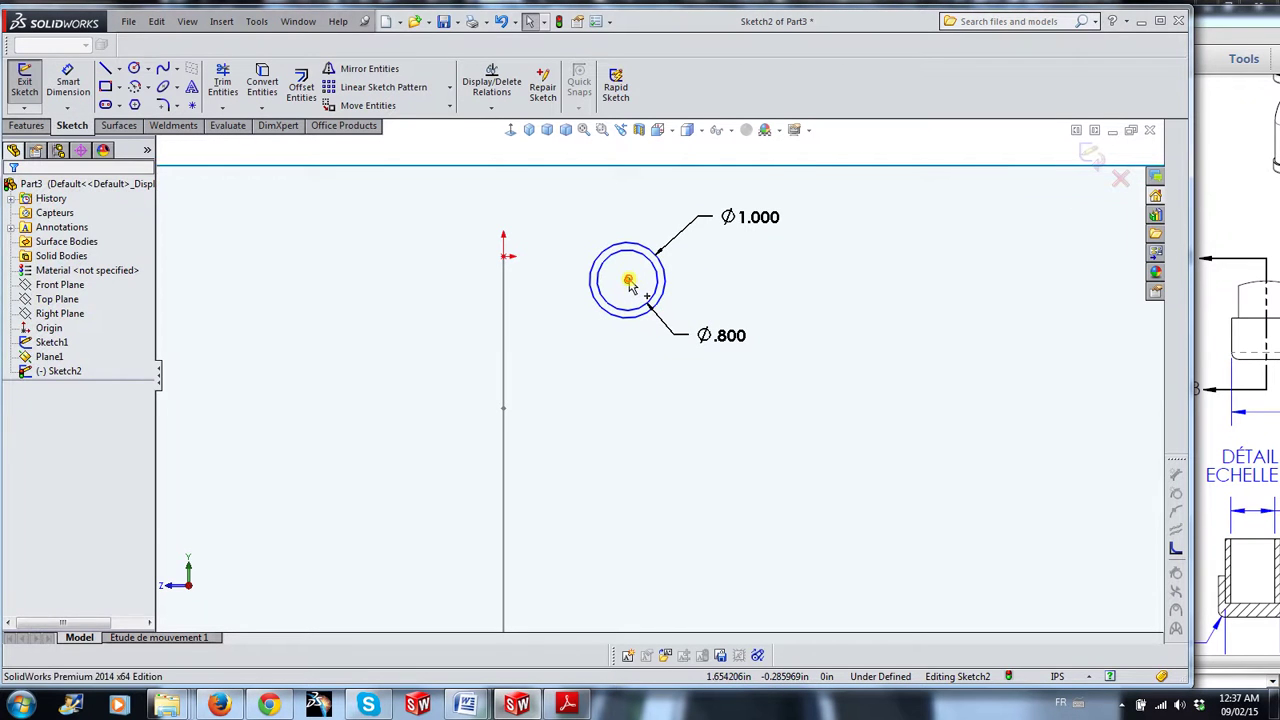
left_click(627, 281)
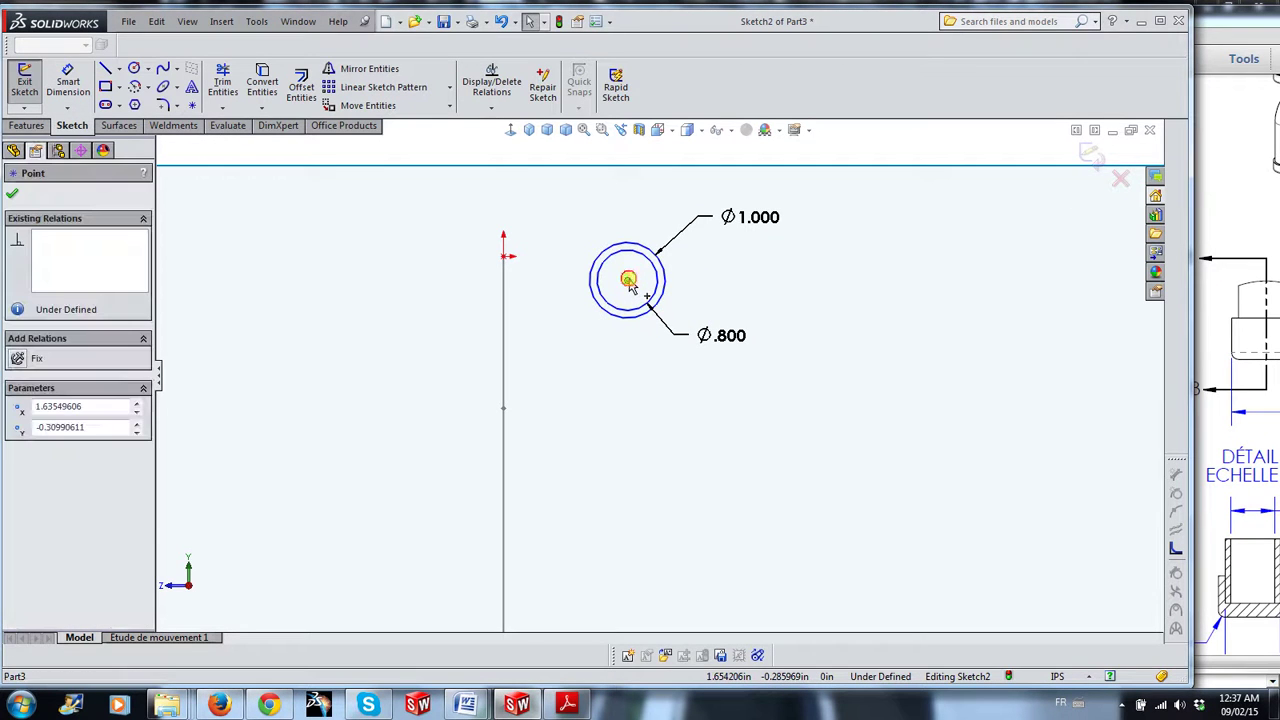
left_click(504, 256, "ctrl")
left_click(585, 192)
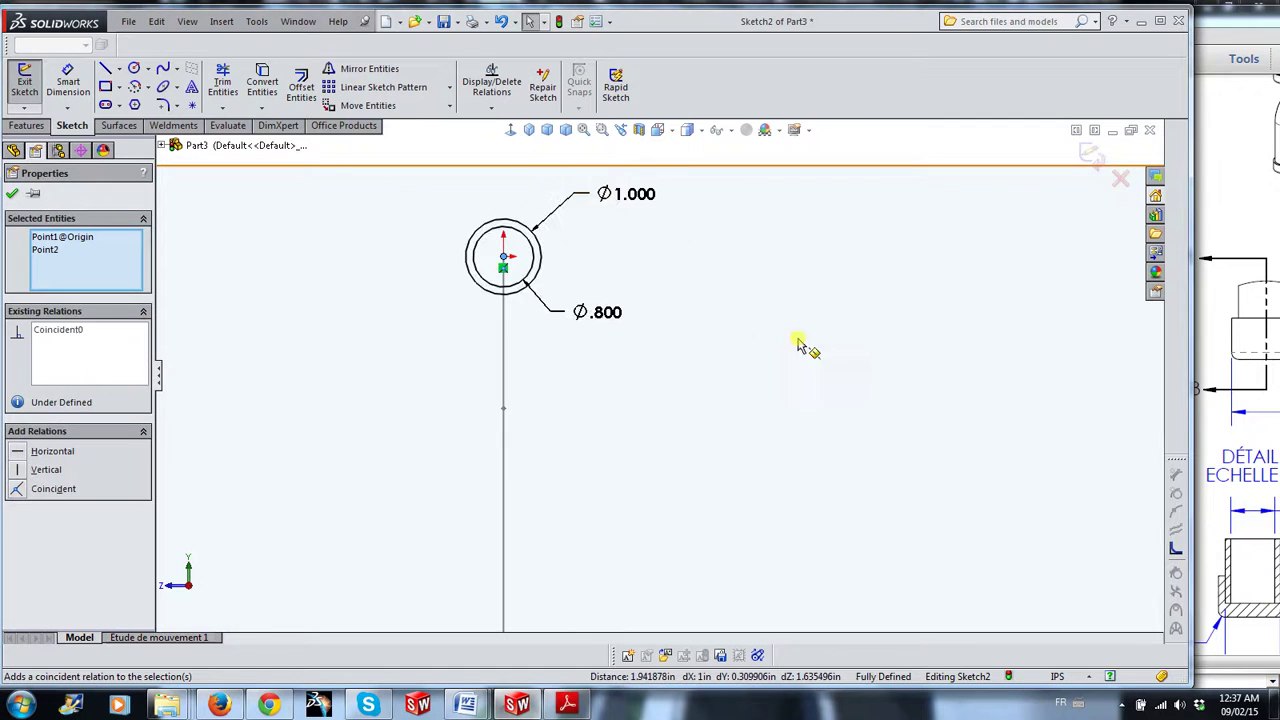
left_click(802, 348)
scroll(690, 380, "up", 1)
mouse_move(620, 397)
middle_mouse_down()
mouse_move(727, 441)
mouse_move(748, 434)
mouse_move(686, 451)
middle_mouse_up()
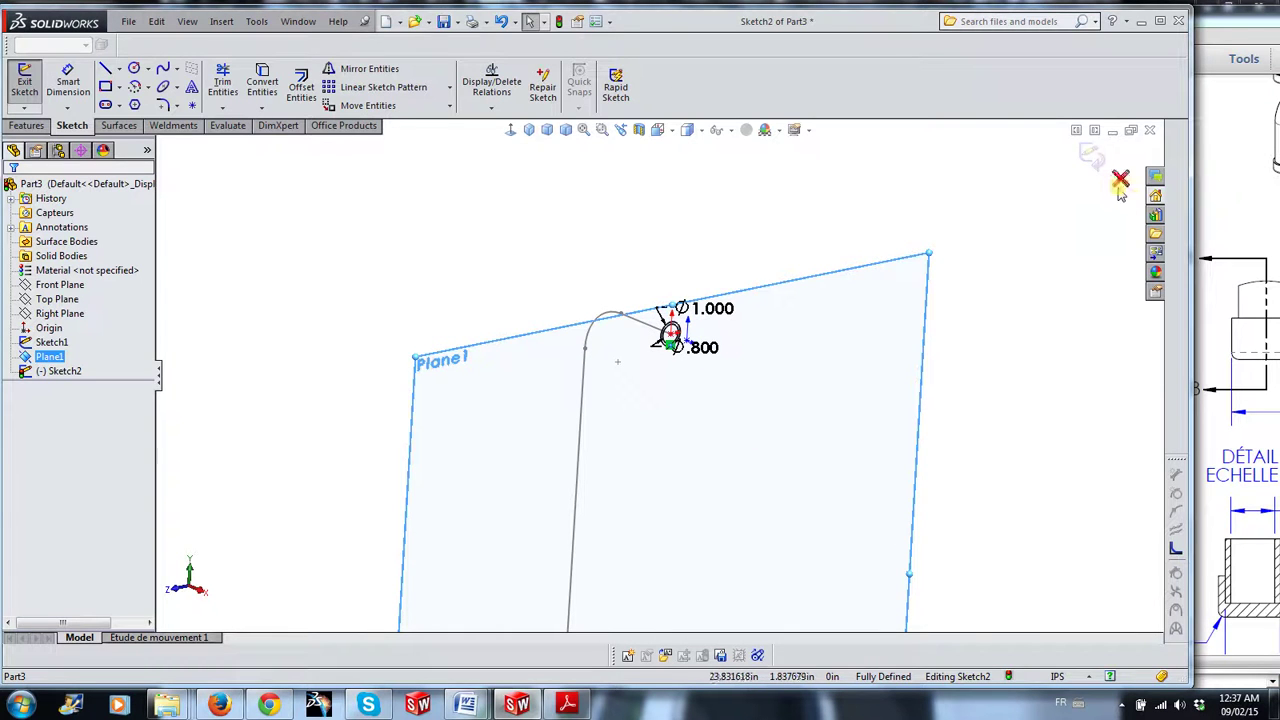
Exit Sketch2 and hide the reference planes from view
left_click(1091, 163)
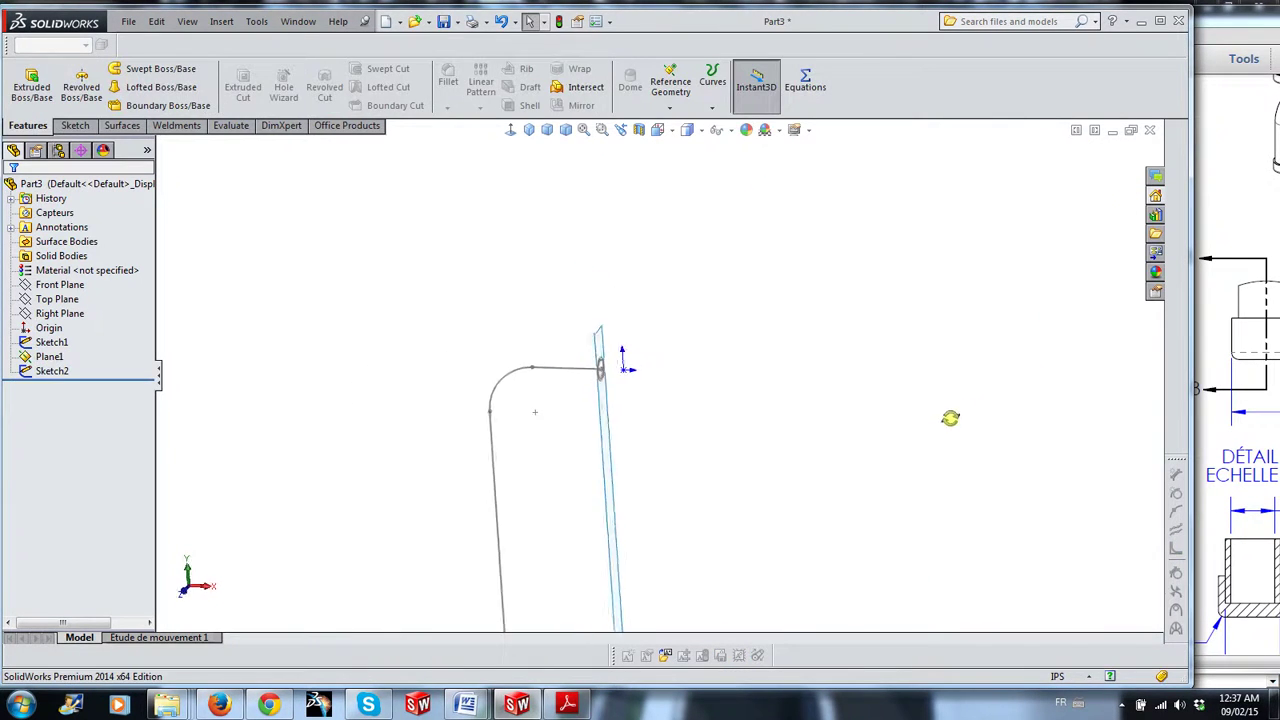
left_click(730, 131)
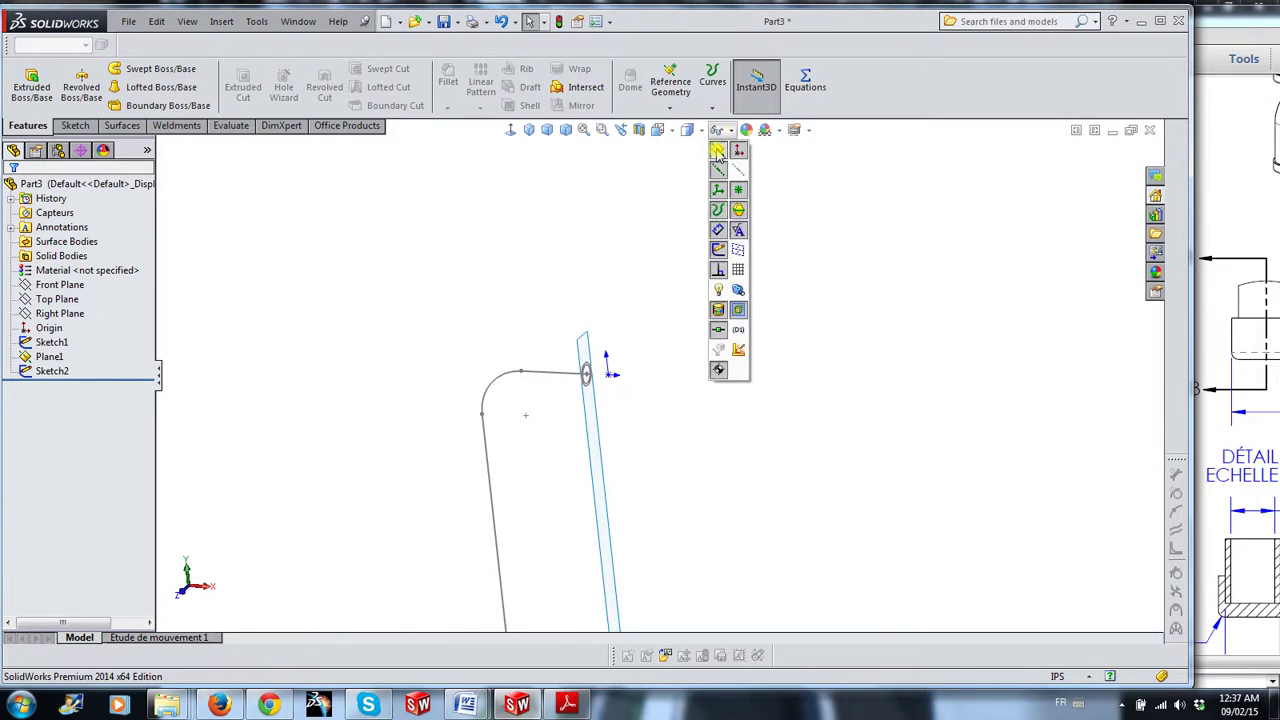
left_click(717, 150)
mouse_move(831, 486)
middle_mouse_down()
mouse_move(622, 456)
mouse_move(634, 371)
mouse_move(663, 394)
mouse_move(709, 314)
mouse_move(618, 218)
middle_mouse_up()
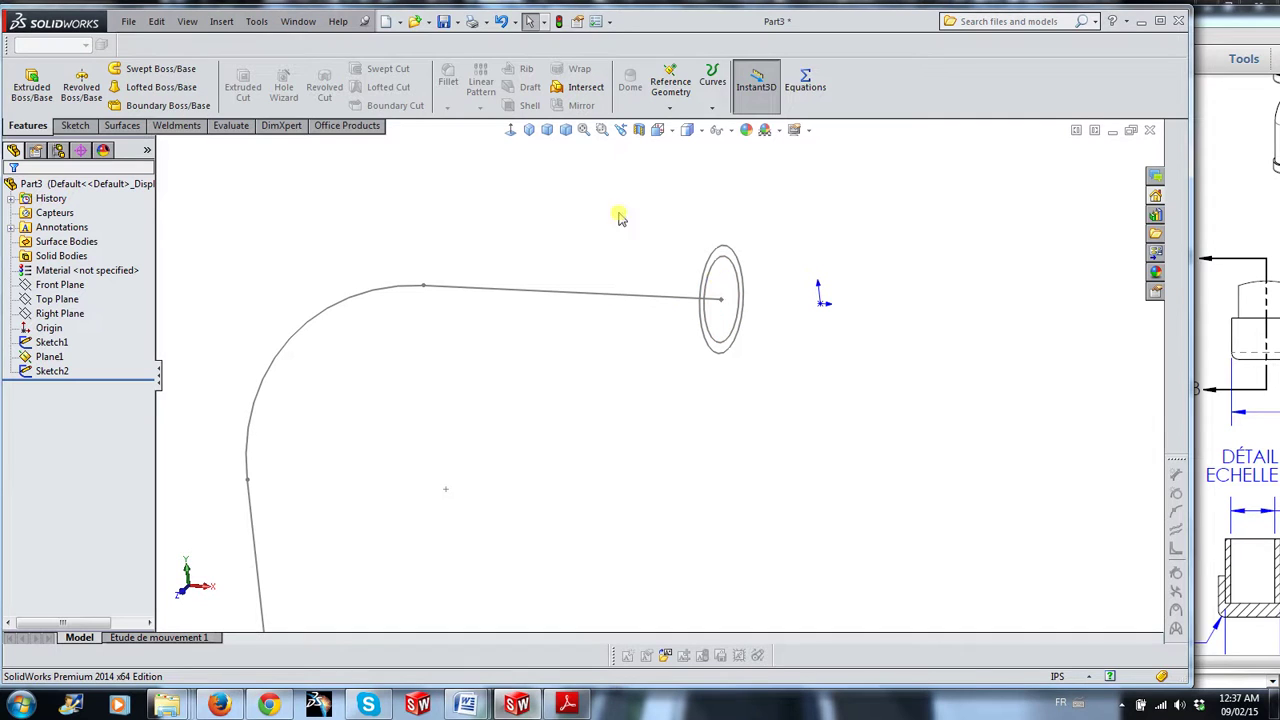
Sweep the Sketch2 ring profile along the Sketch1 path to create Sweep1
left_click(140, 74)
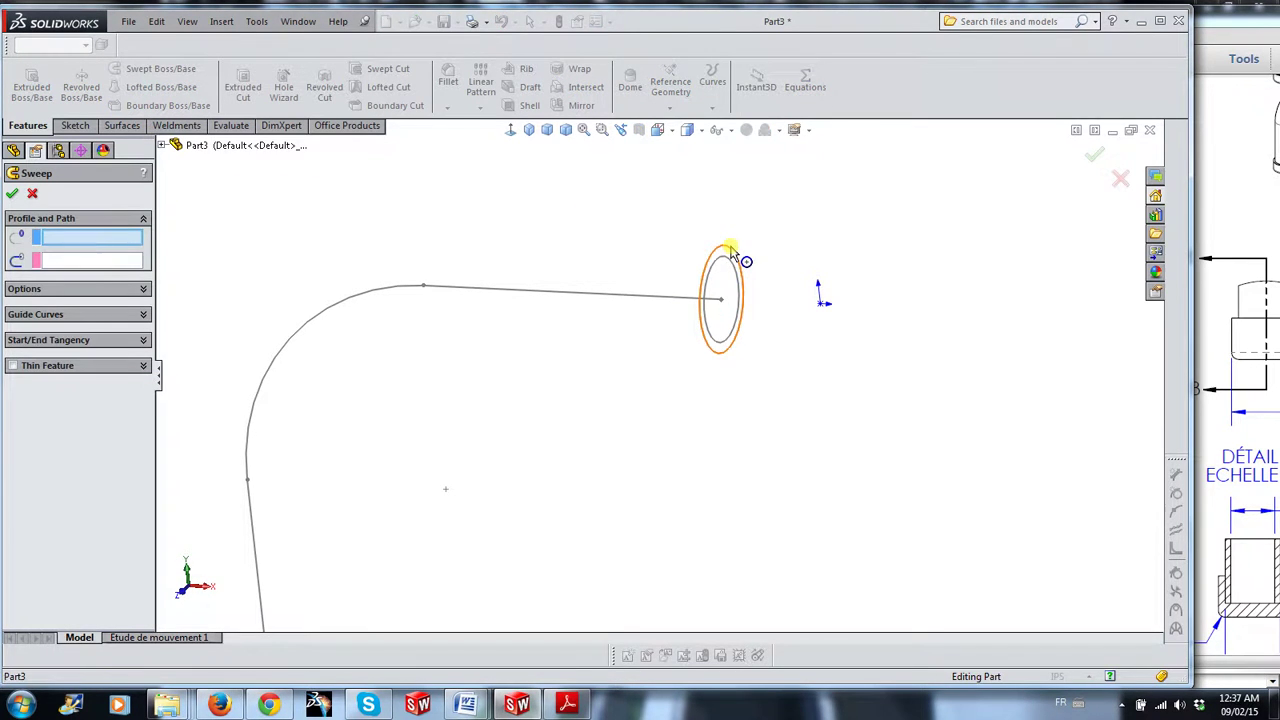
left_click(731, 252)
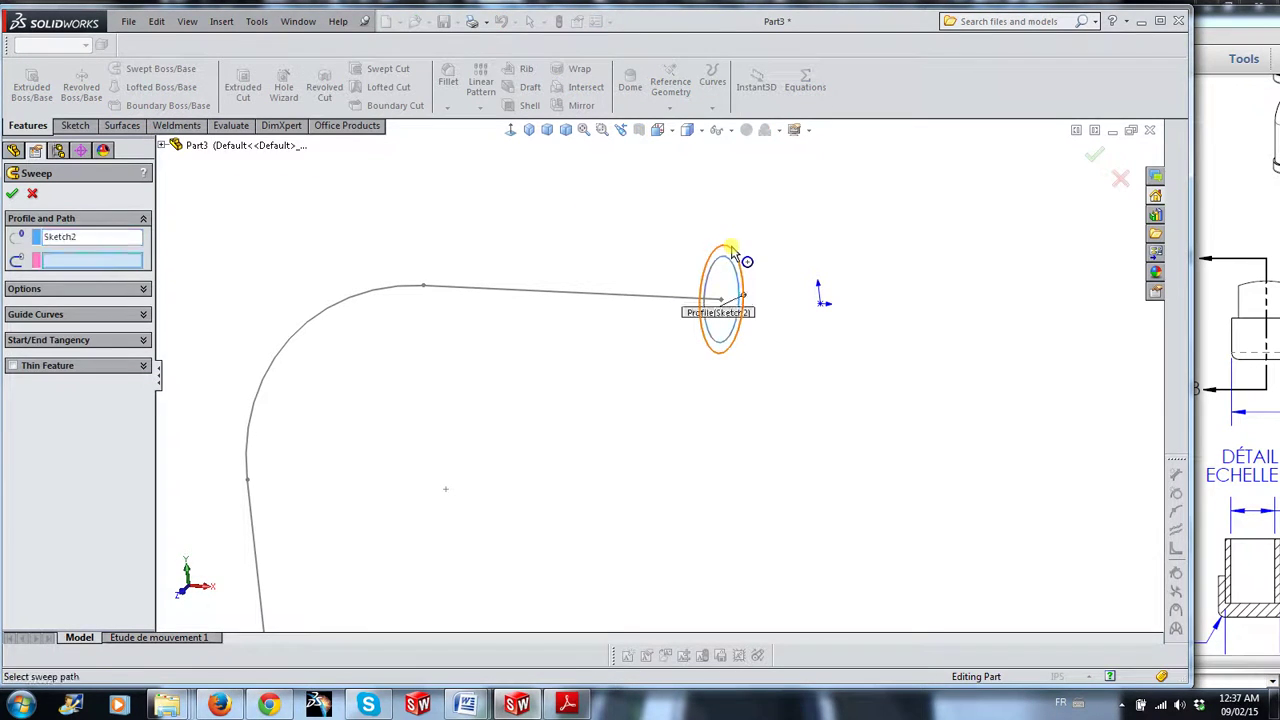
left_click(578, 293)
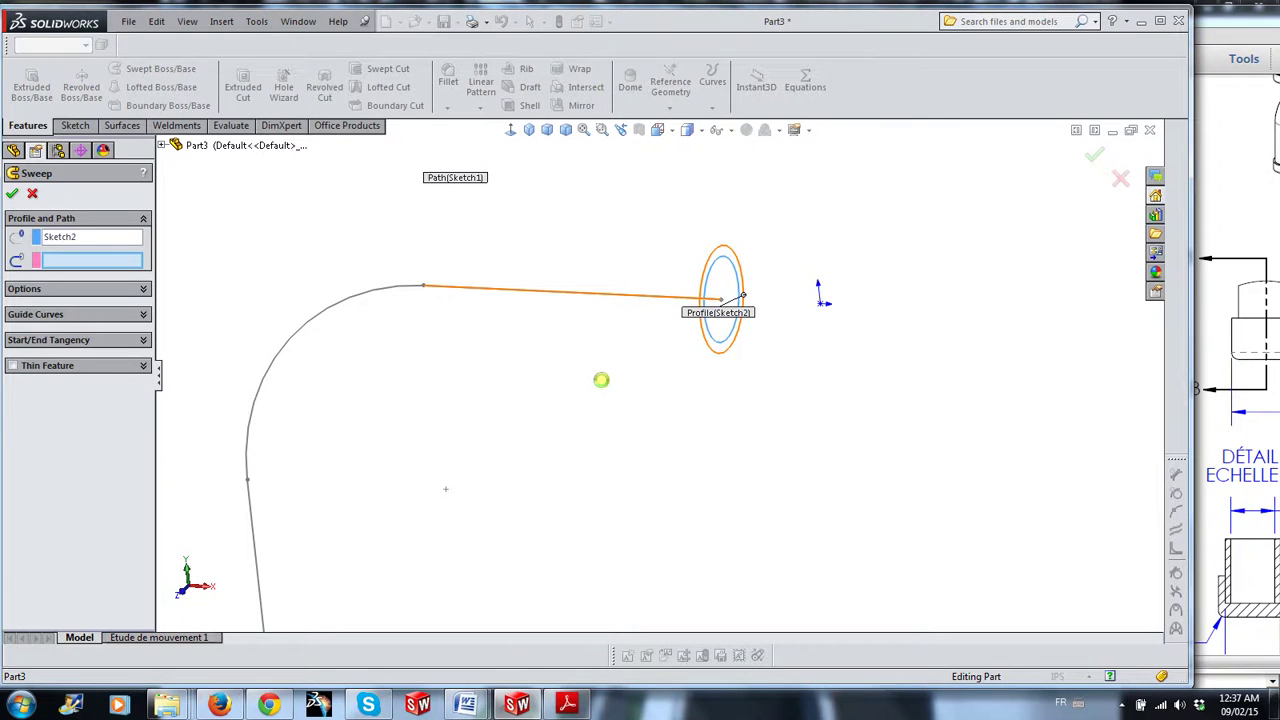
scroll(624, 434, "up", 2)
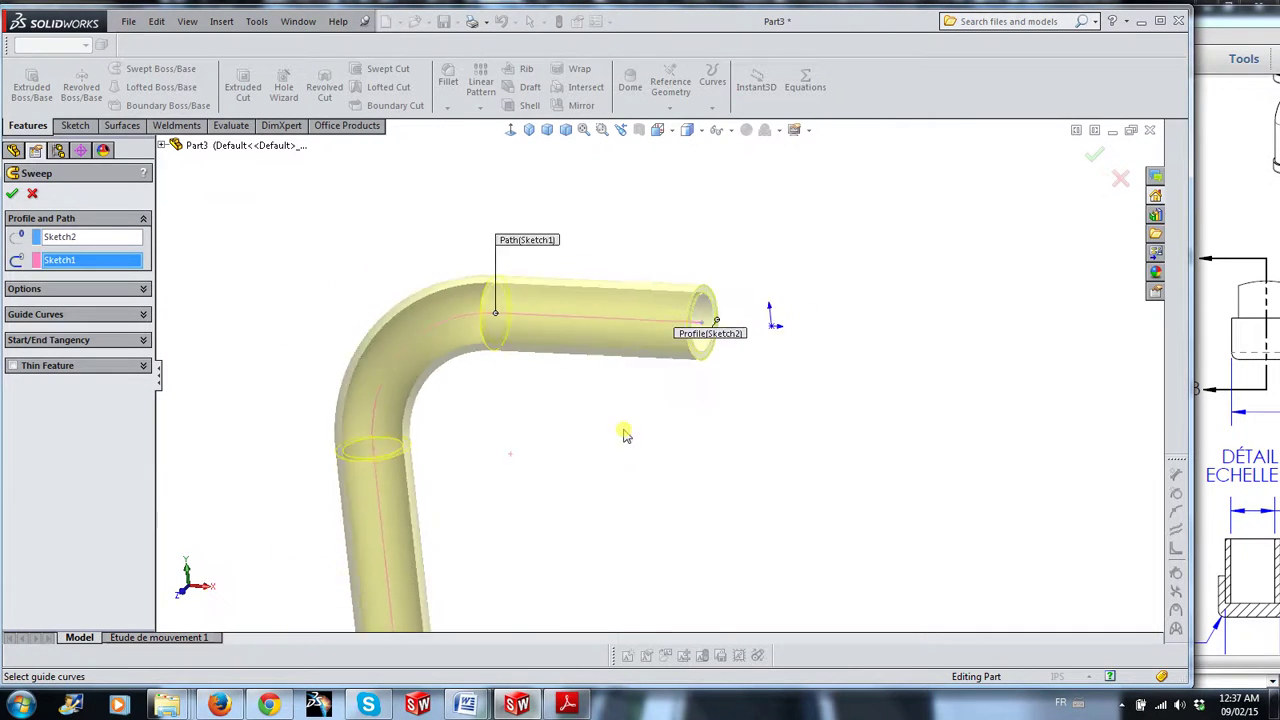
scroll(660, 491, "up", 2)
scroll(663, 508, "up", 2)
scroll(663, 511, "up", 1)
scroll(668, 515, "up", 1)
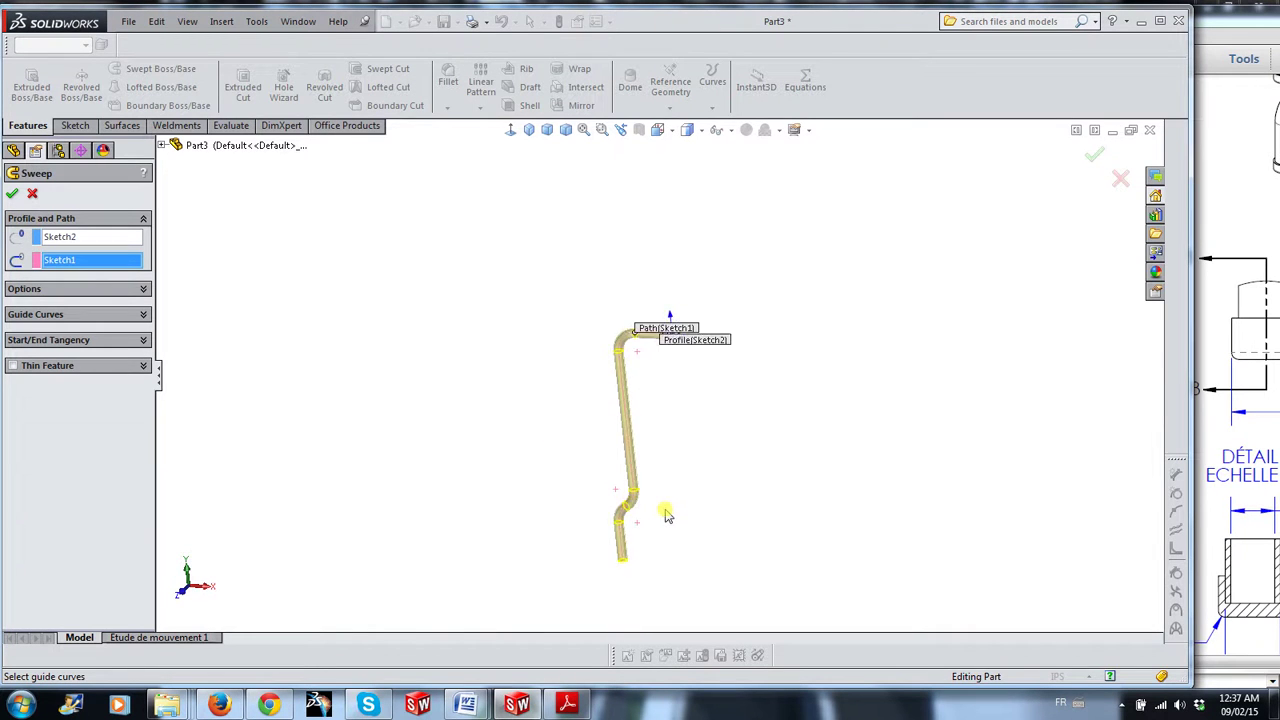
scroll(668, 515, "down", 1)
scroll(651, 343, "down", 1)
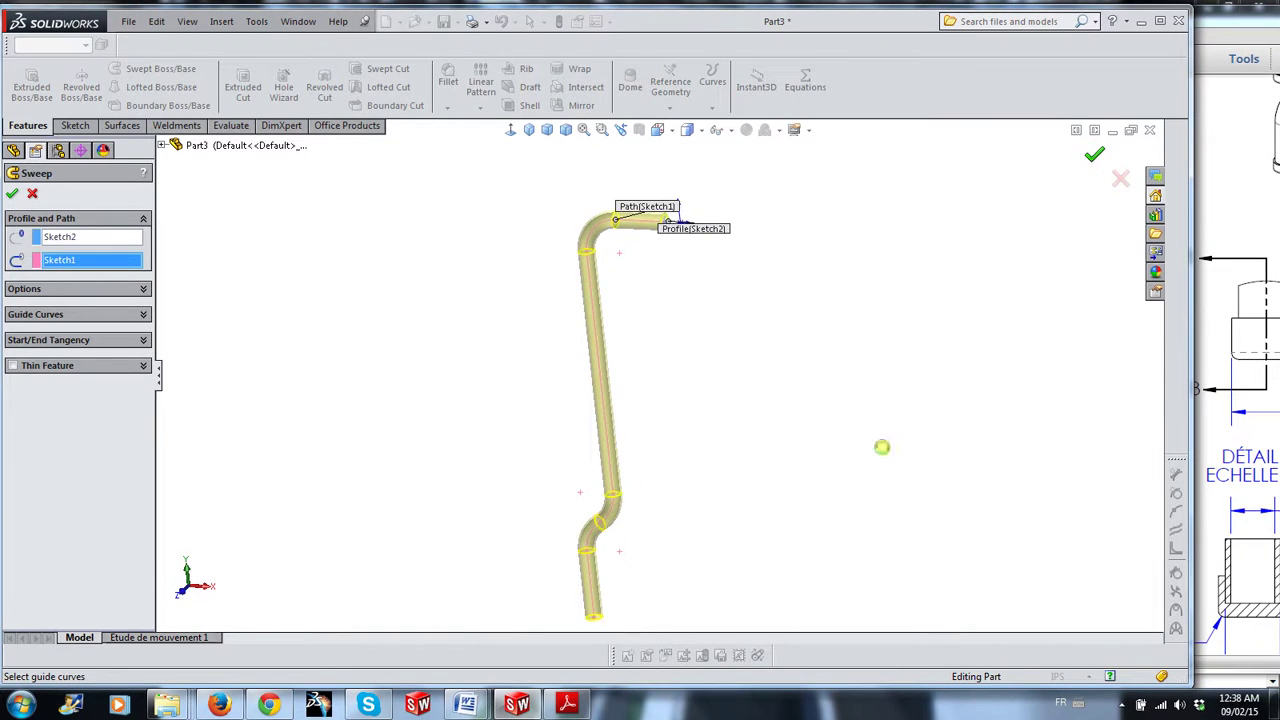
key("Return")
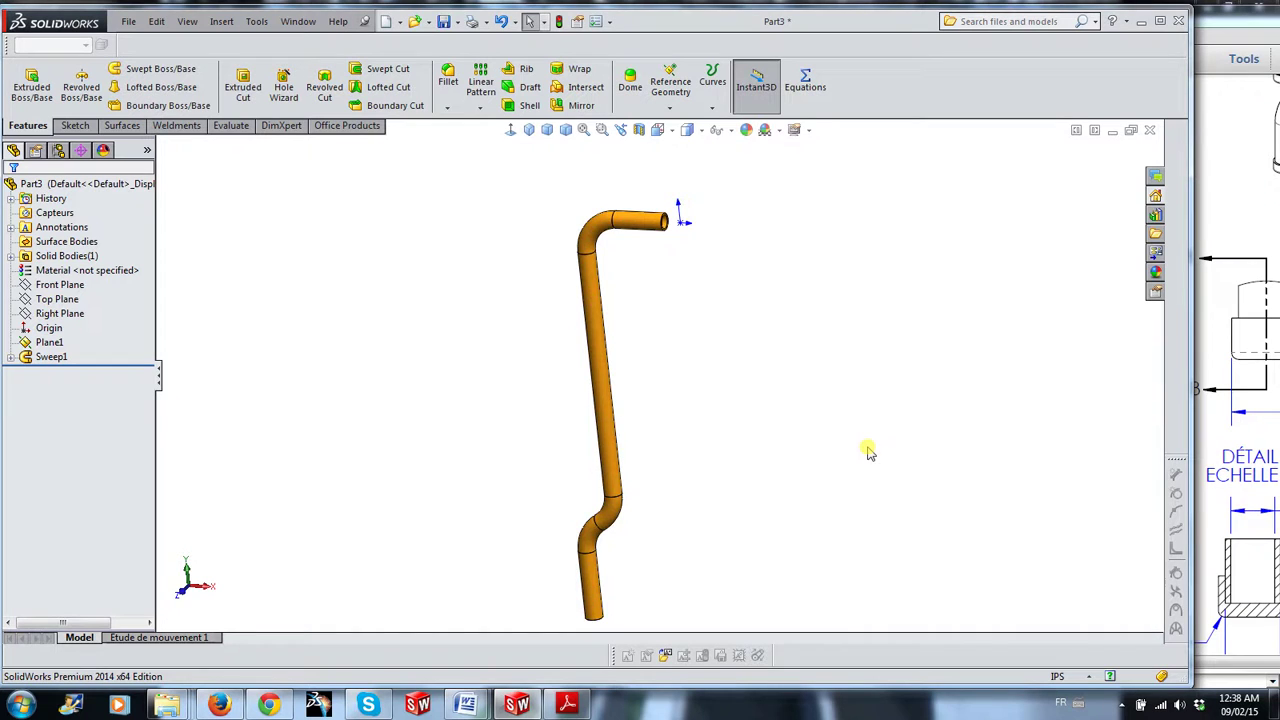
scroll(694, 370, "up", 1)
scroll(674, 352, "down", 1)
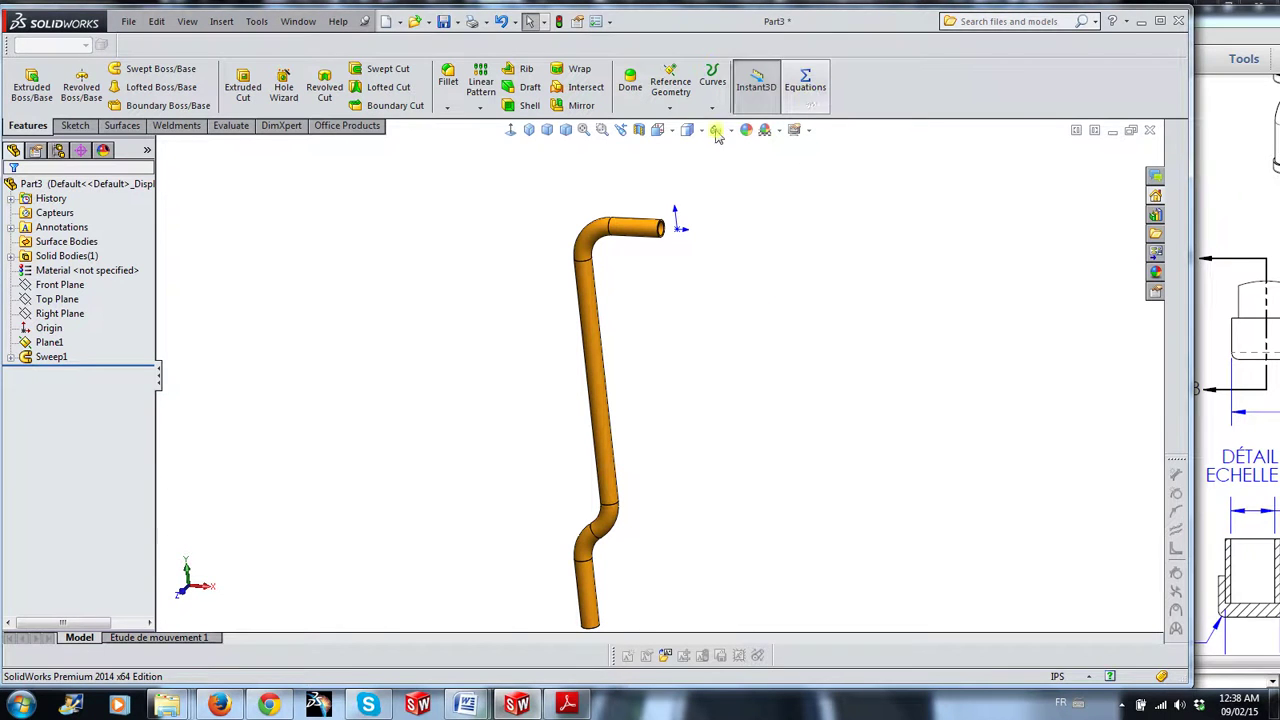
left_click(671, 95)
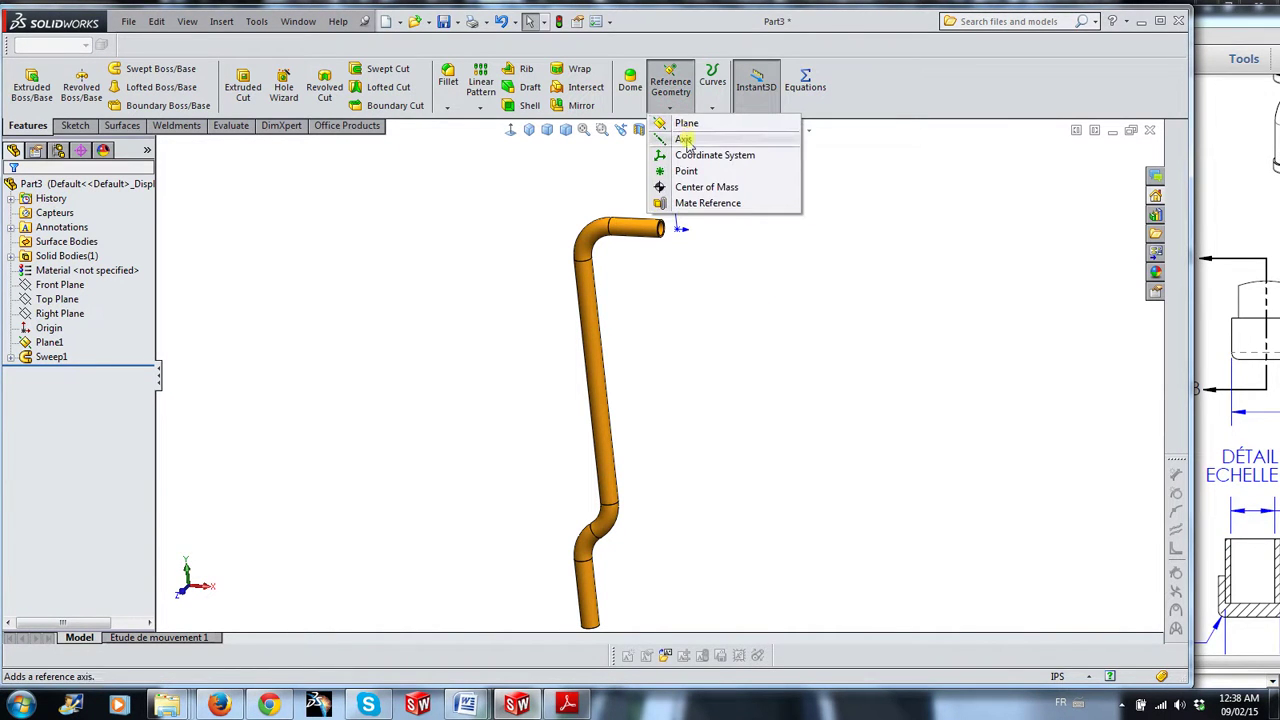
left_click(686, 143)
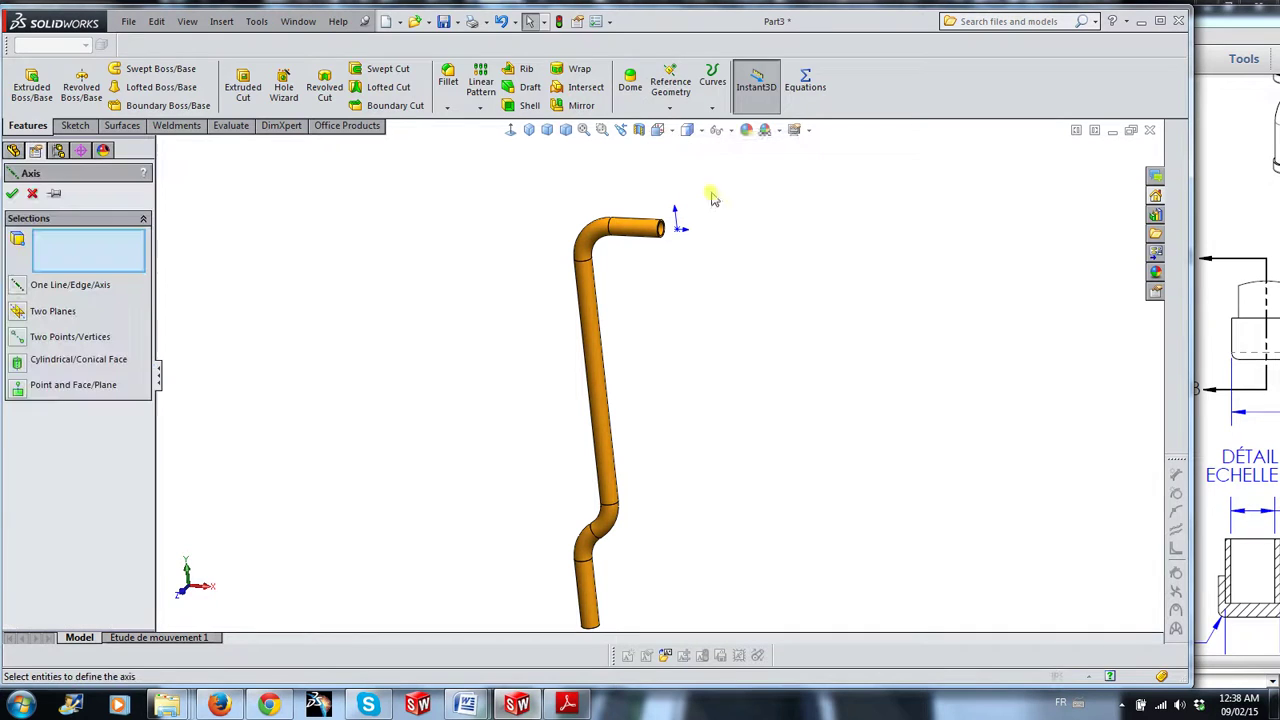
left_click(679, 231)
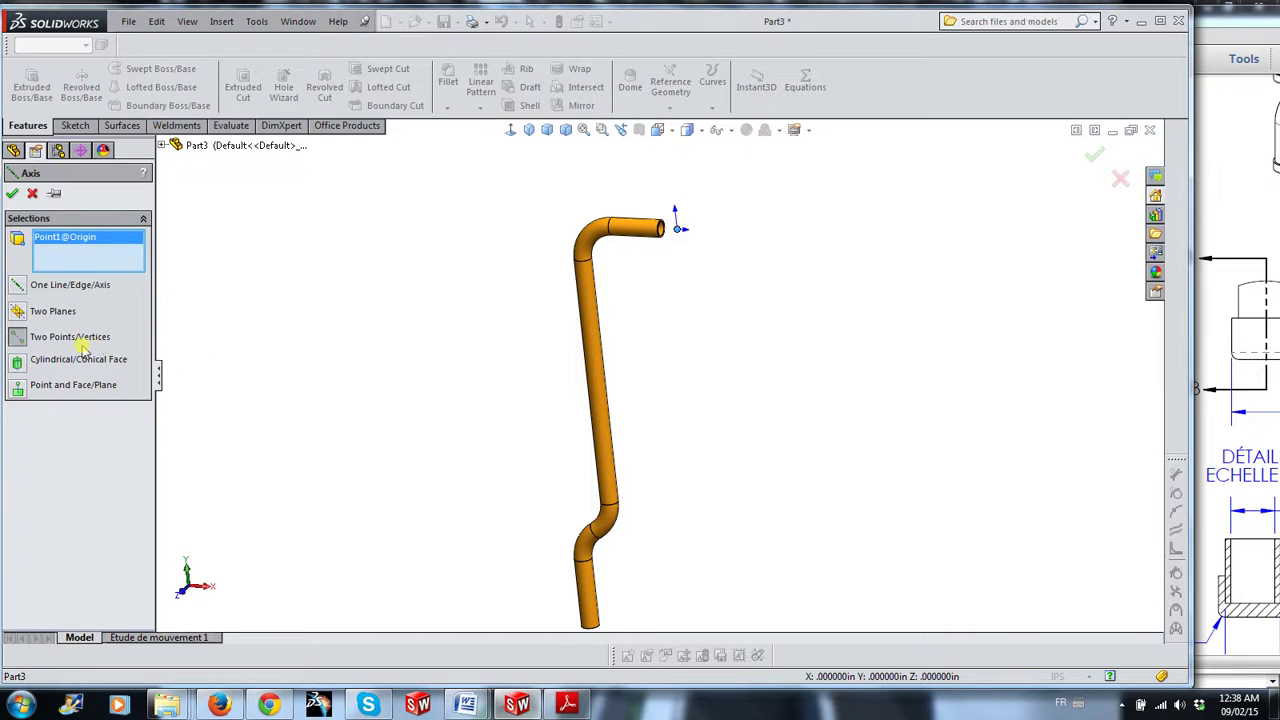
left_click(22, 394)
key("Escape")
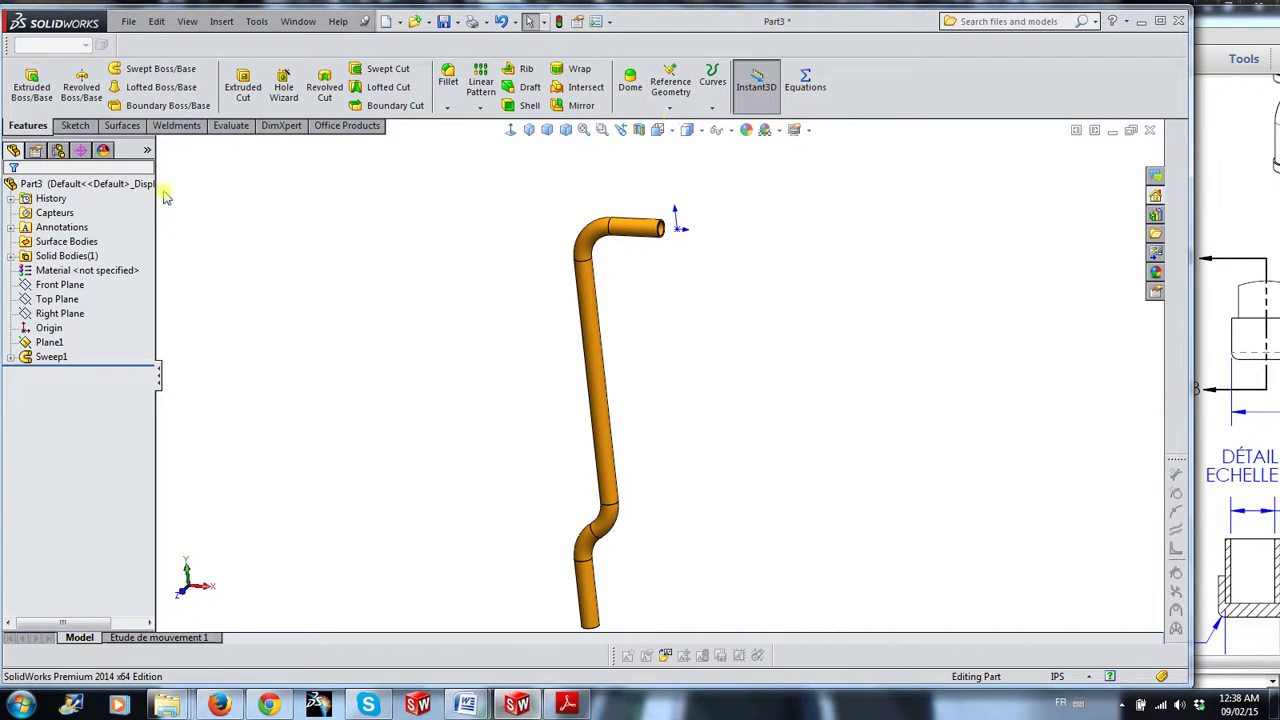
Show the reference planes and drag the Top Plane larger across the leg's top
left_click(718, 132)
left_click(738, 309)
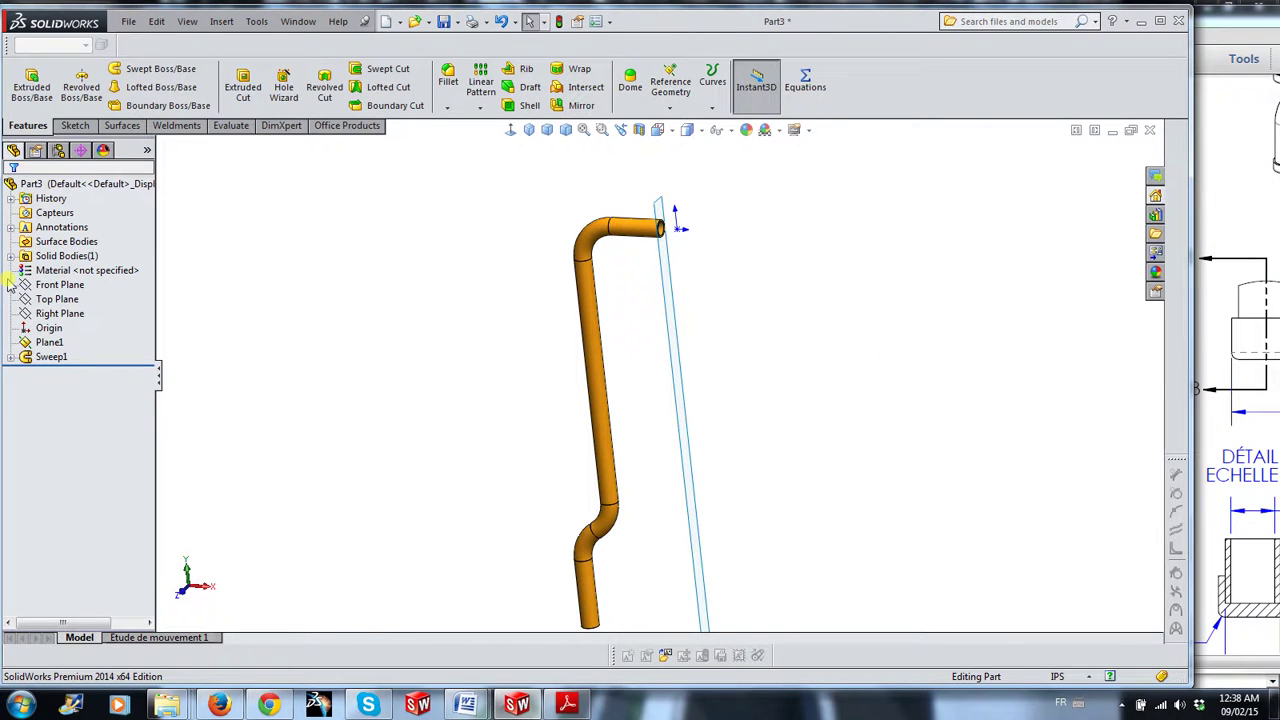
left_click(62, 302)
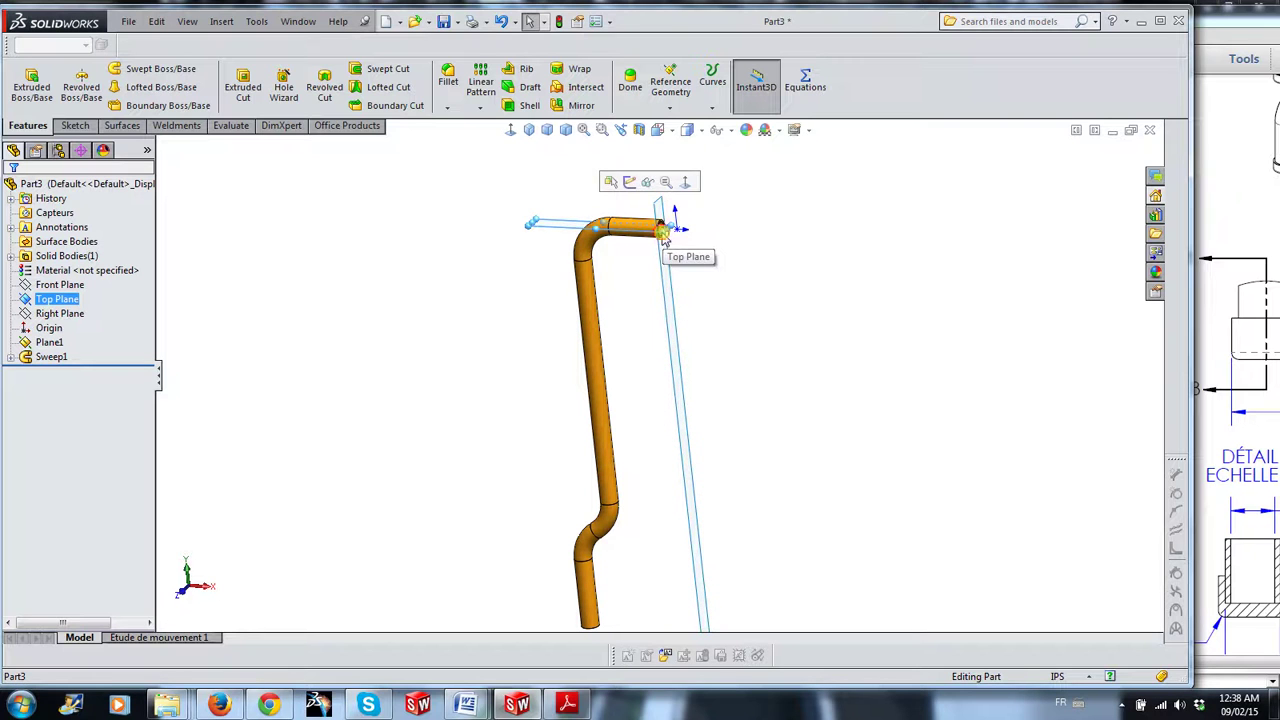
left_click_drag(663, 237, 743, 273)
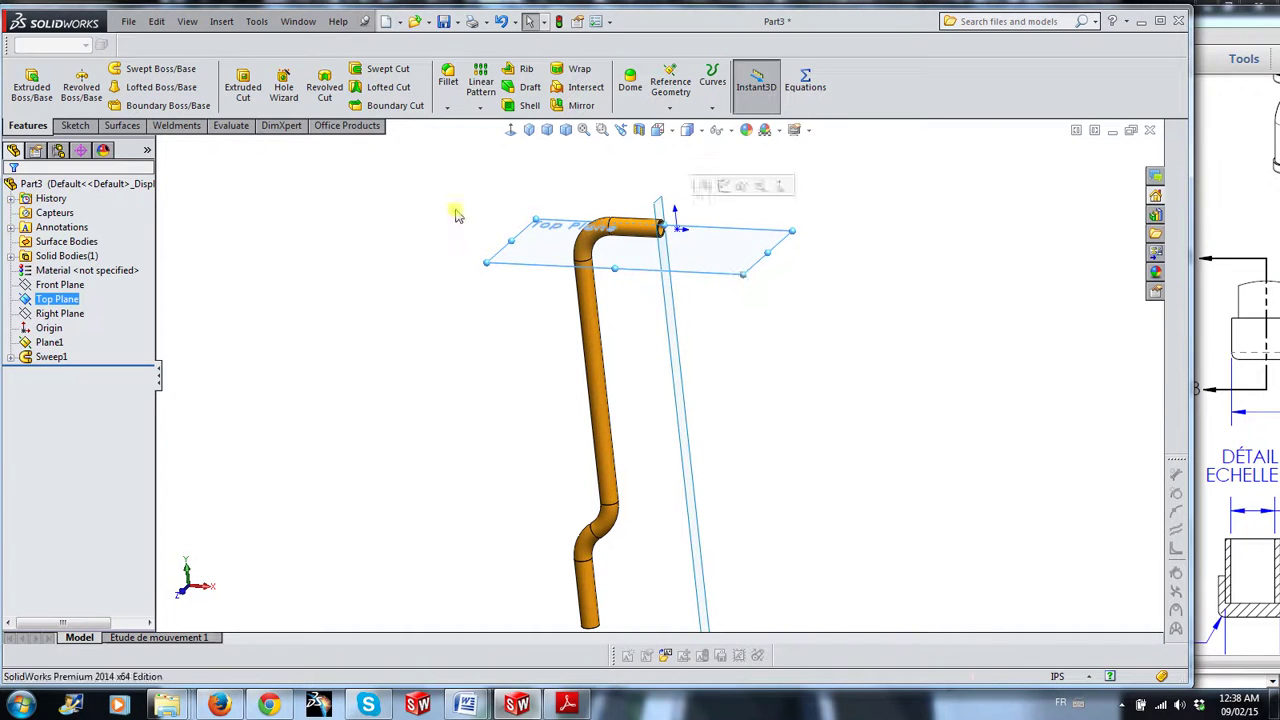
left_click(290, 257)
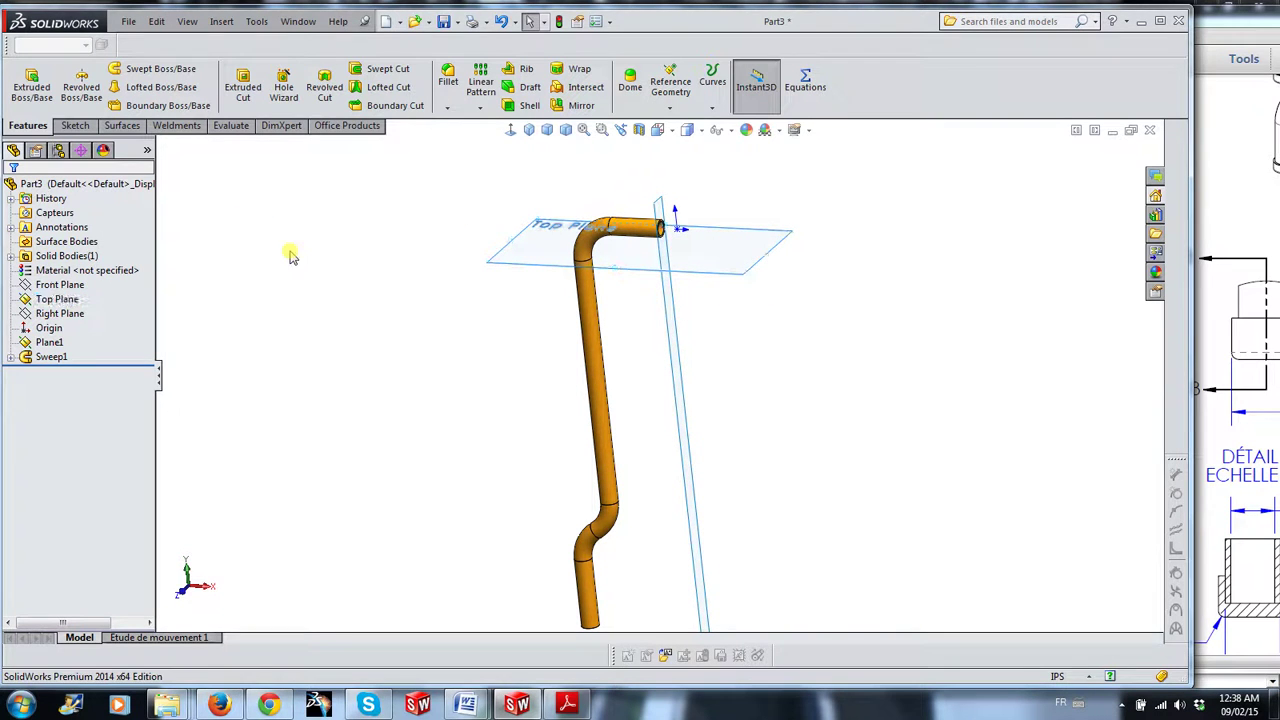
left_click(49, 342)
left_click(49, 328, "ctrl")
left_click(175, 343)
scroll(650, 217, "down", 2)
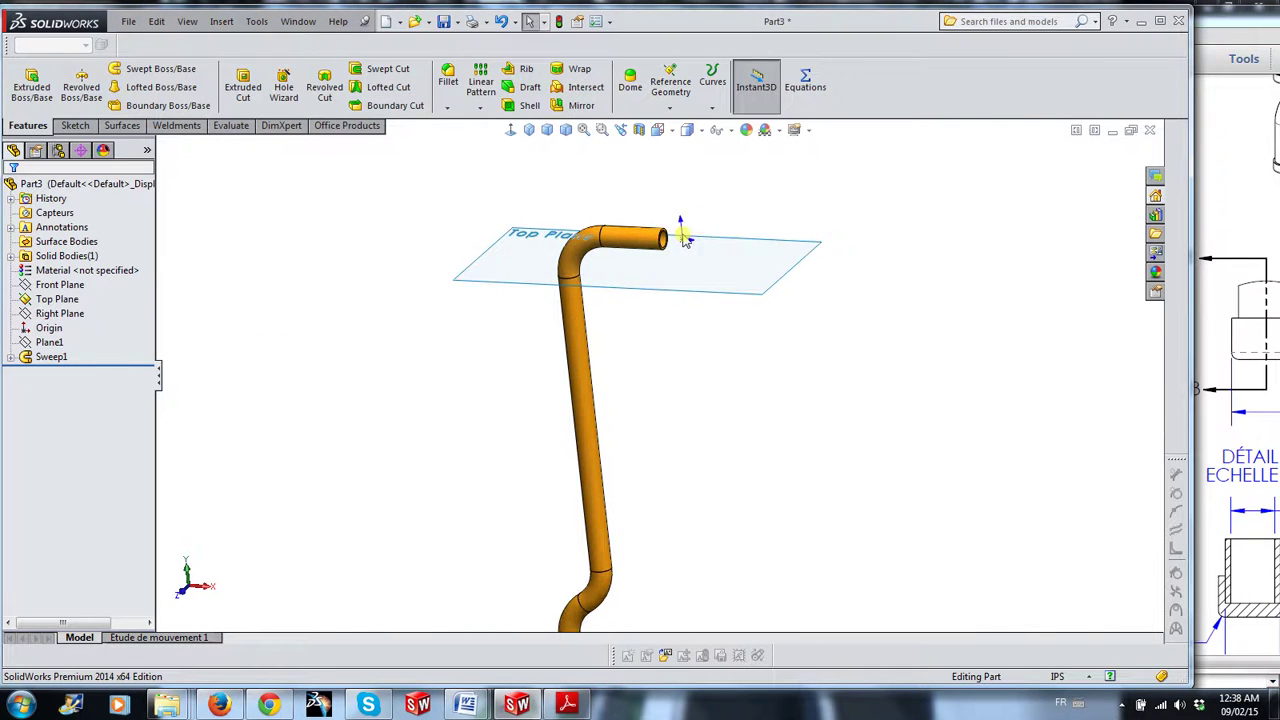
scroll(686, 237, "down", 2)
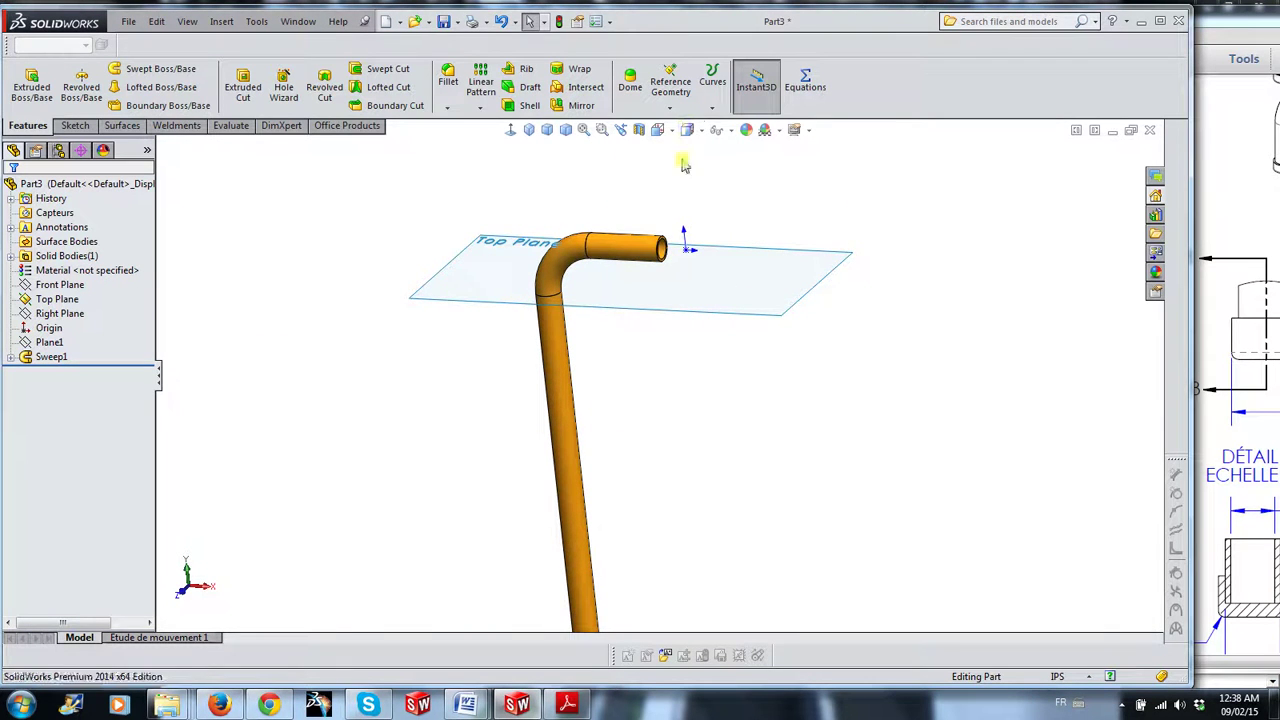
Create reference axis Axis1 from Point1@Origin and the Top Plane
left_click(670, 84)
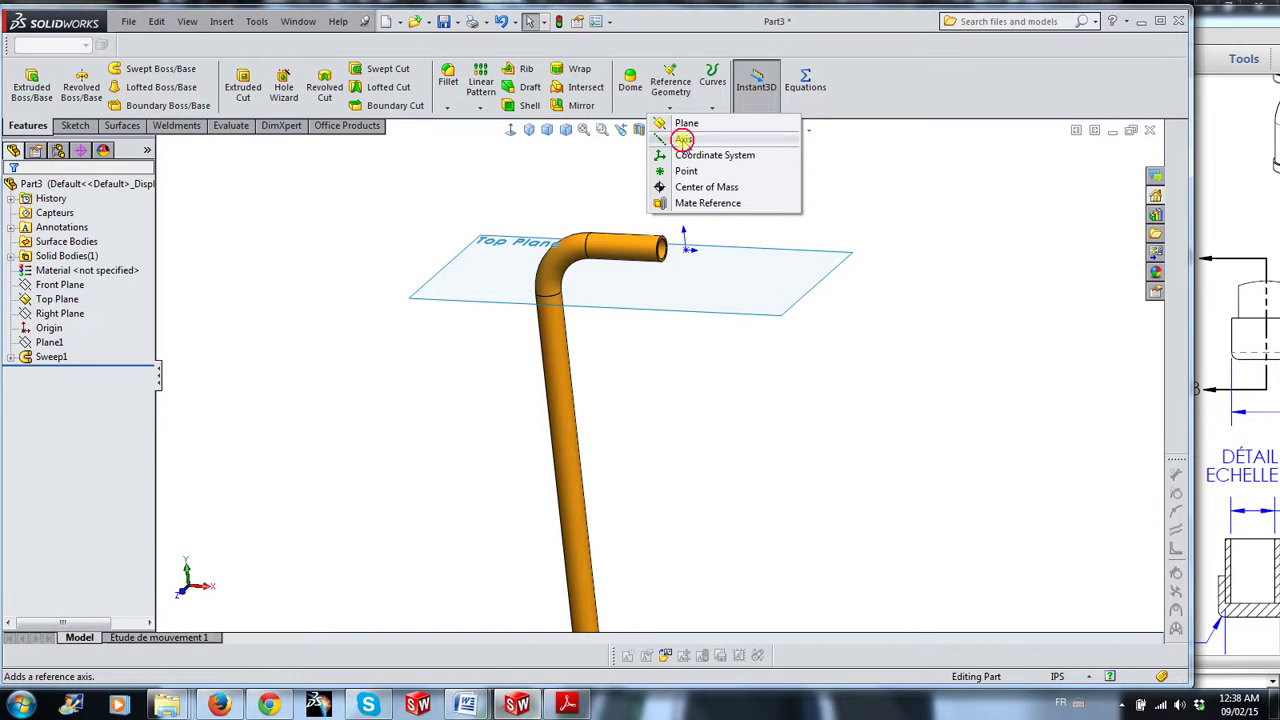
left_click(683, 140)
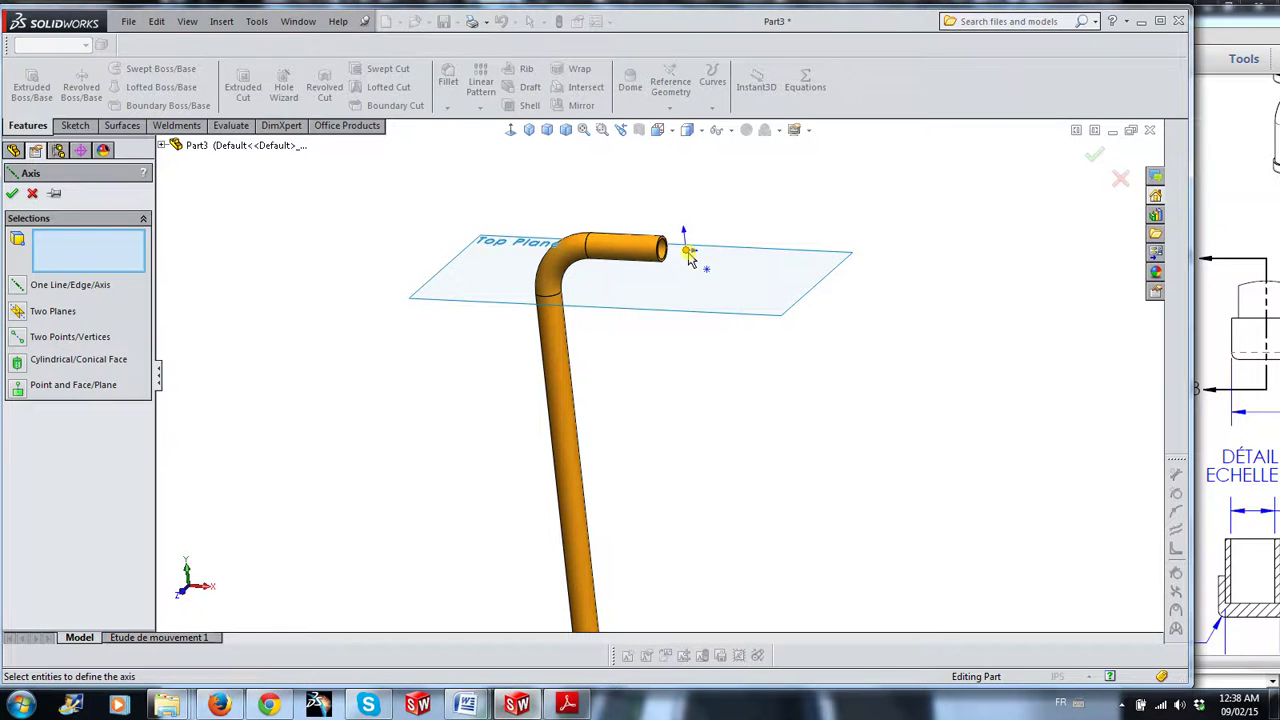
left_click(688, 255)
left_click(724, 250)
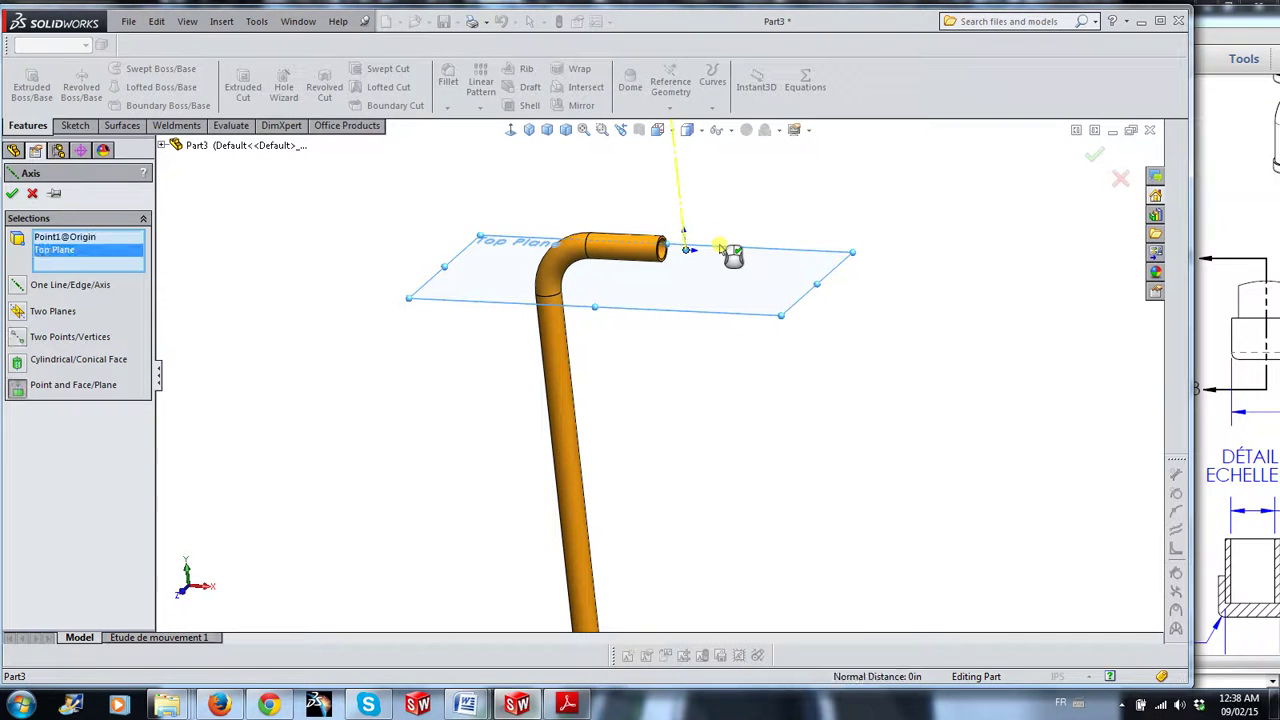
scroll(735, 262, "up", 3)
scroll(690, 268, "down", 3)
scroll(667, 300, "down", 1)
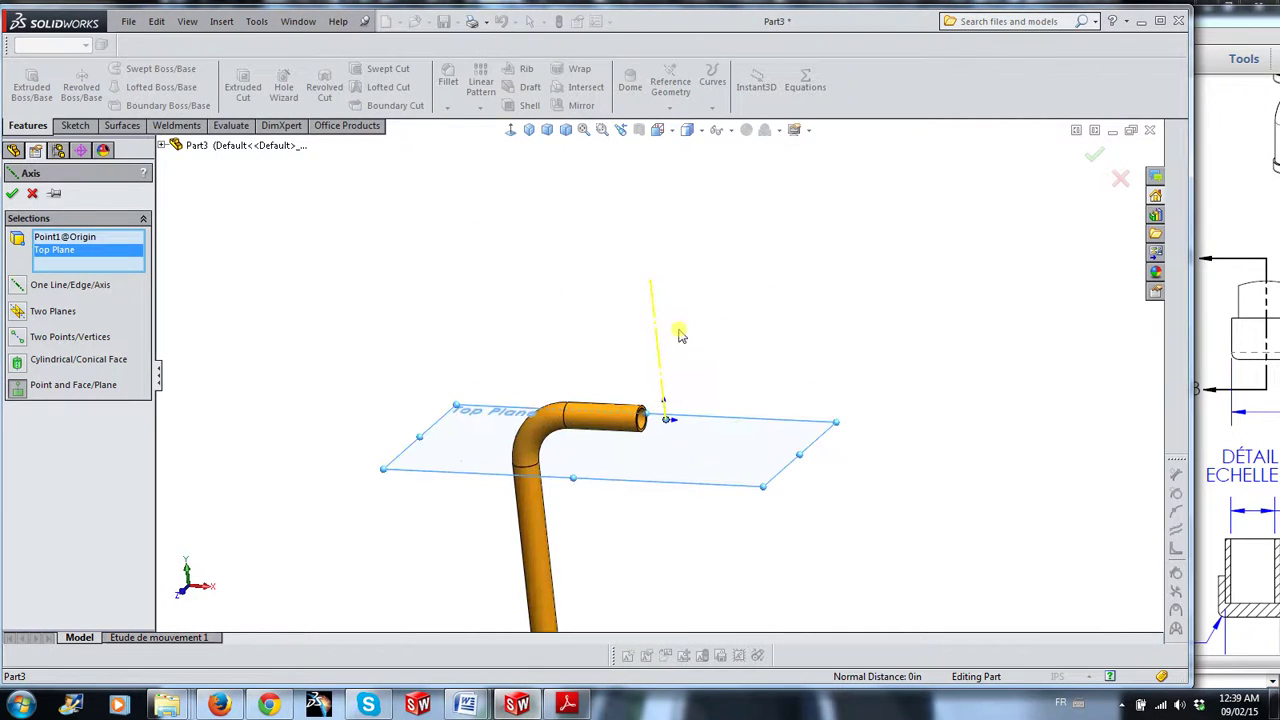
left_click(1093, 160)
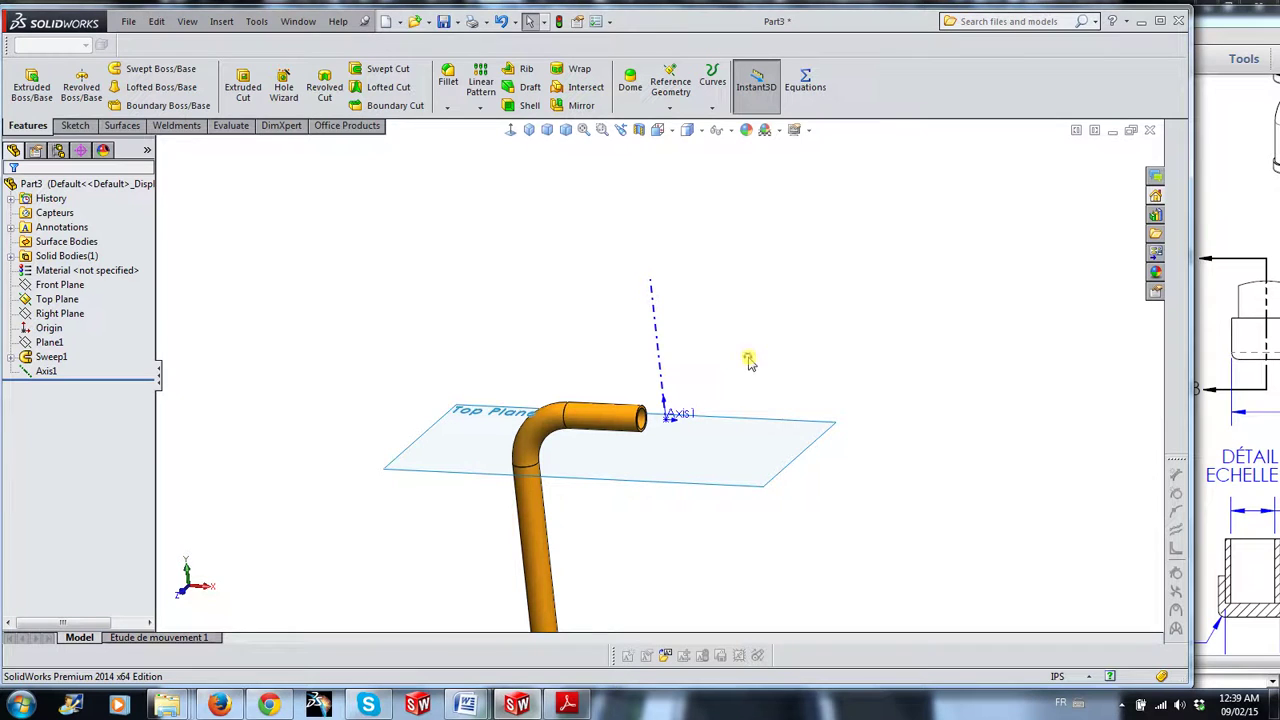
scroll(703, 446, "up", 1)
scroll(703, 446, "up", 1)
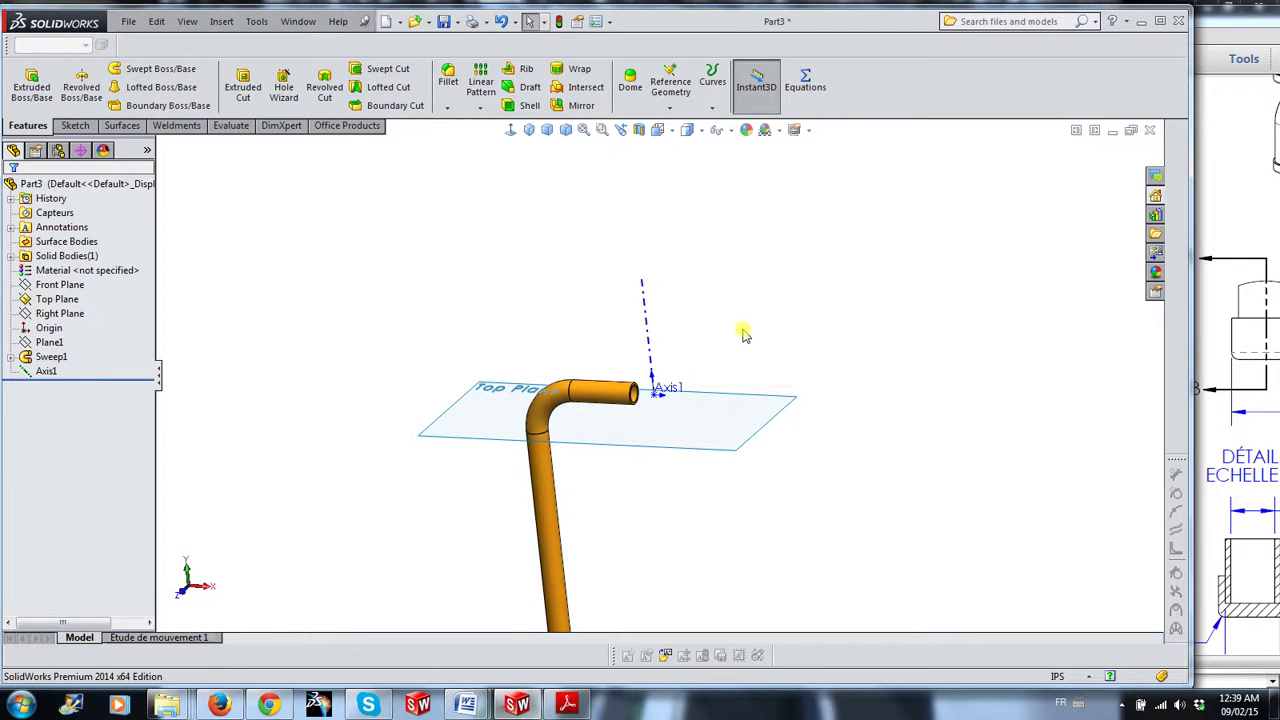
Circular-pattern the Sweep1 body around Axis1 as 4 equally spaced instances over 360°
left_click(480, 108)
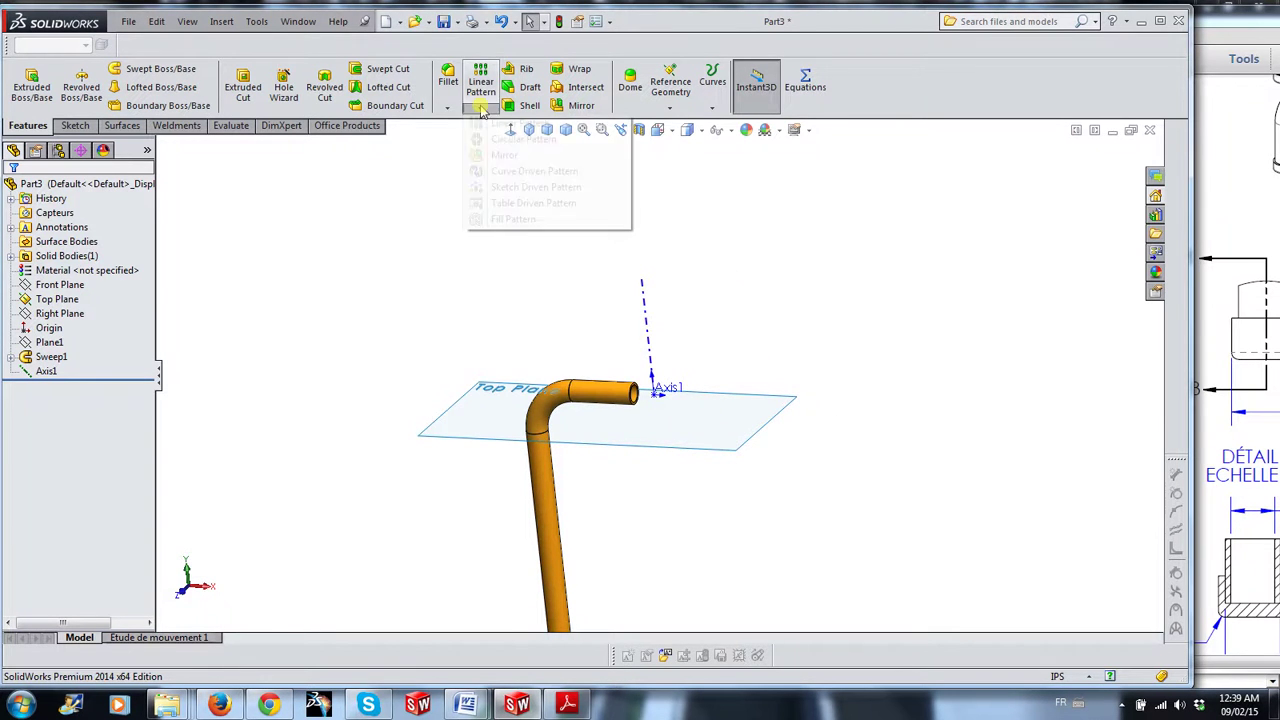
left_click(532, 141)
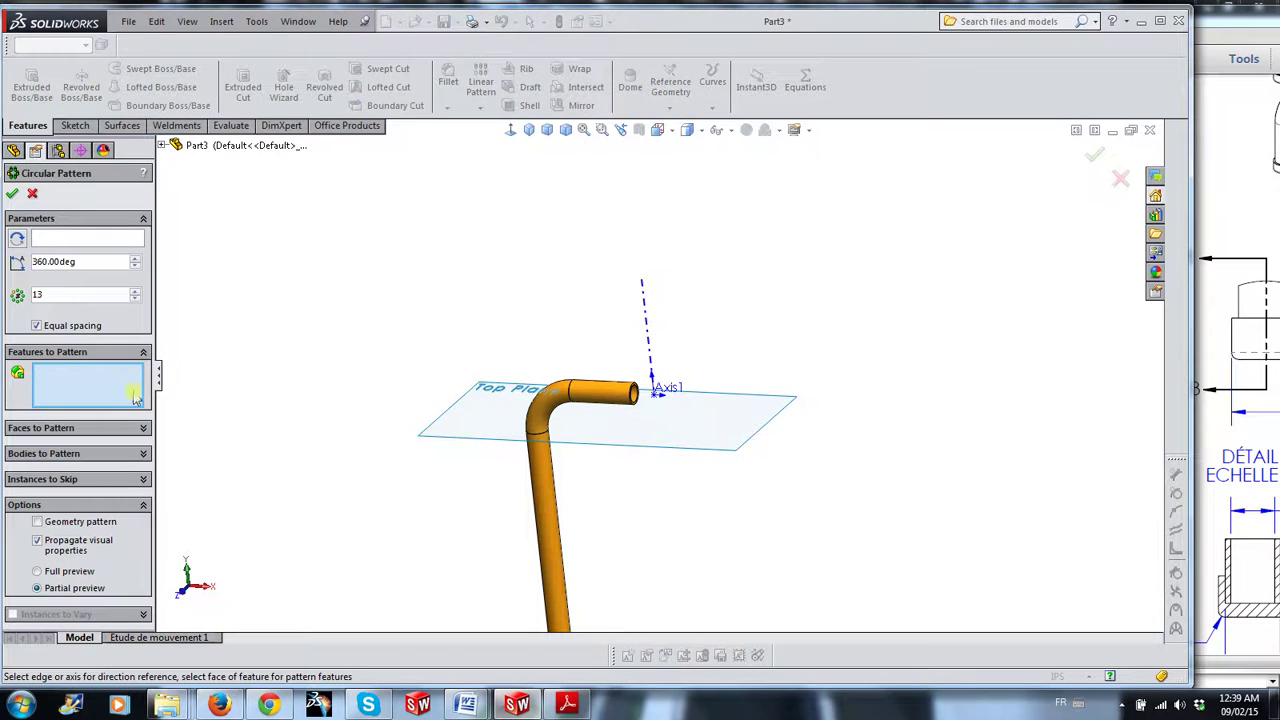
left_click(68, 454)
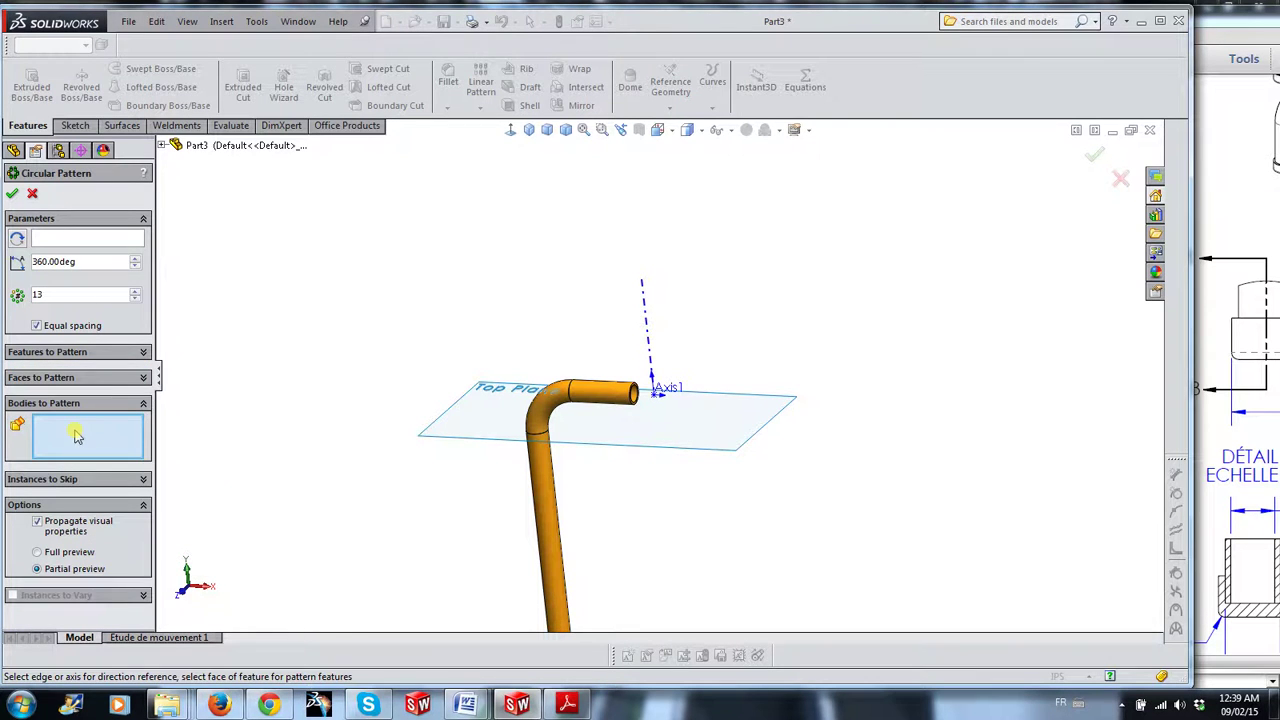
left_click(551, 527)
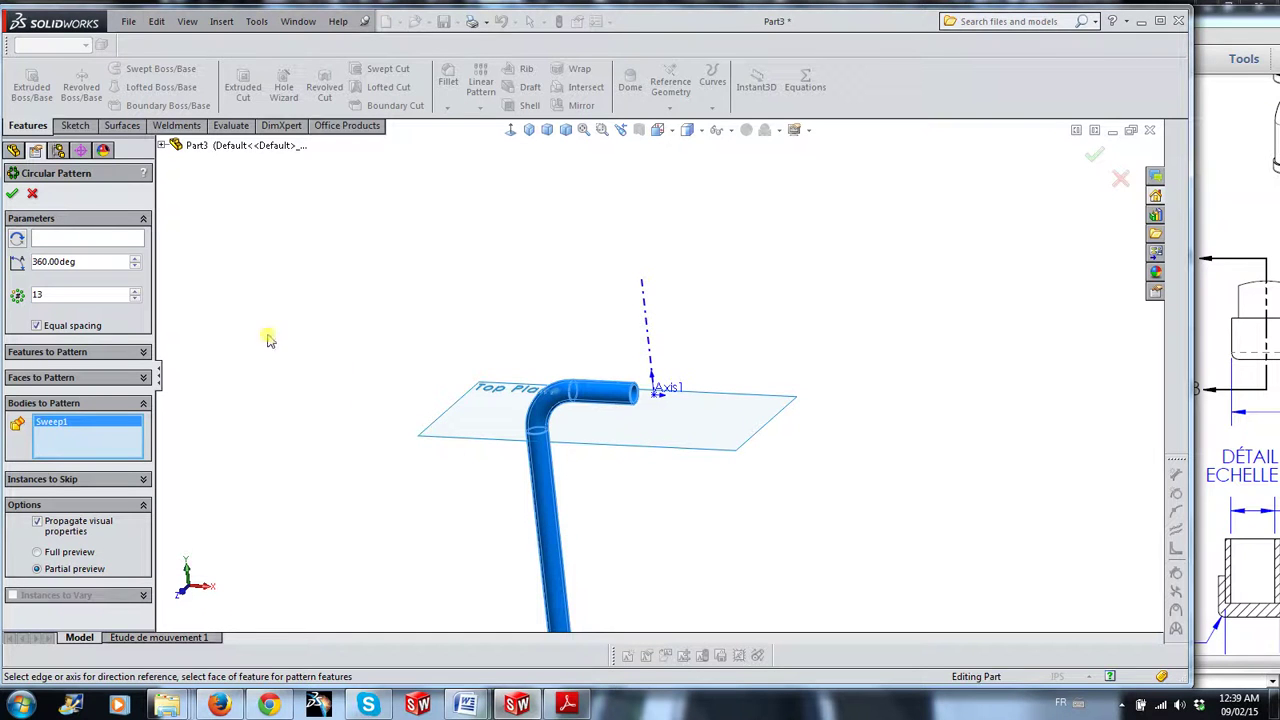
left_click(108, 241)
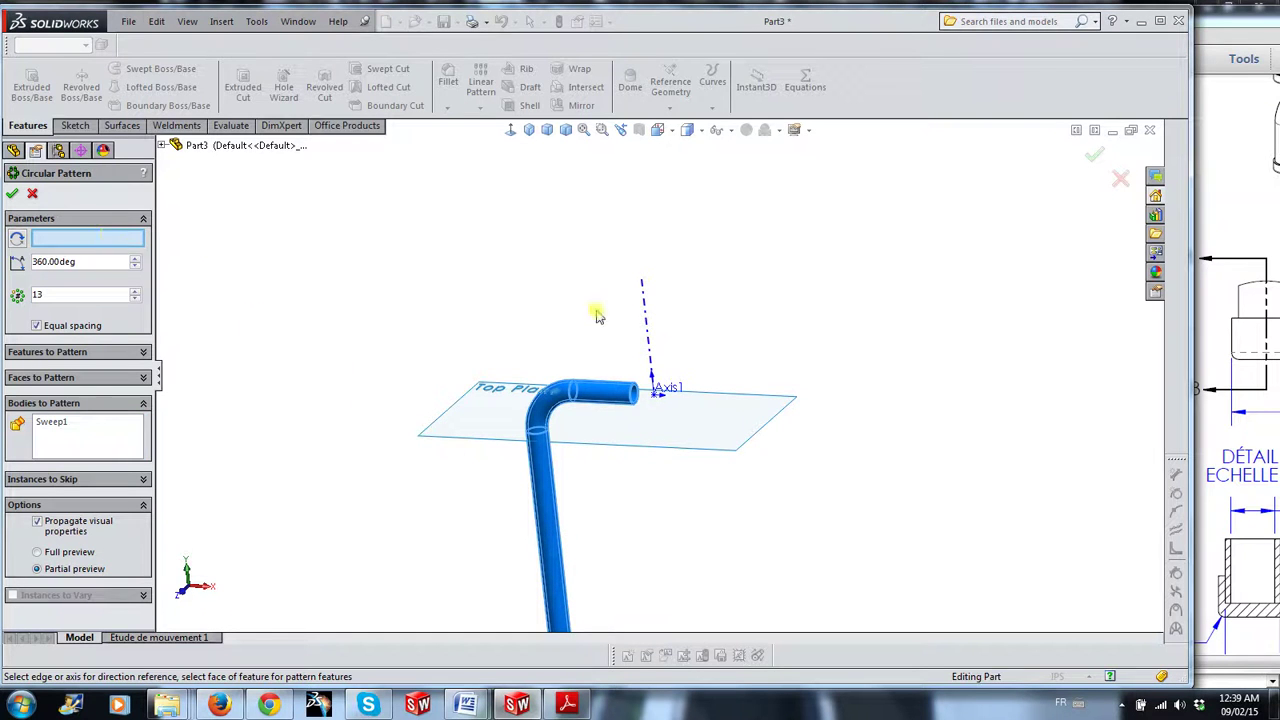
left_click(648, 322)
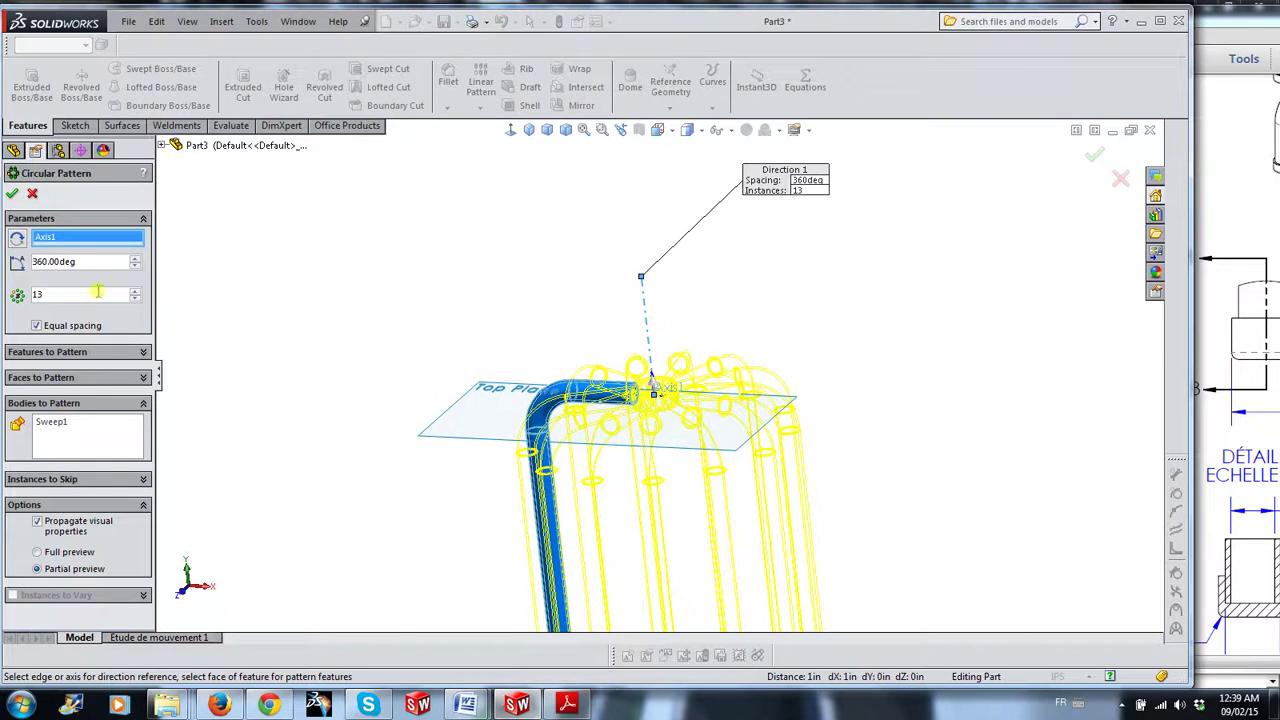
left_click_drag(70, 294, 10, 296)
type("4")
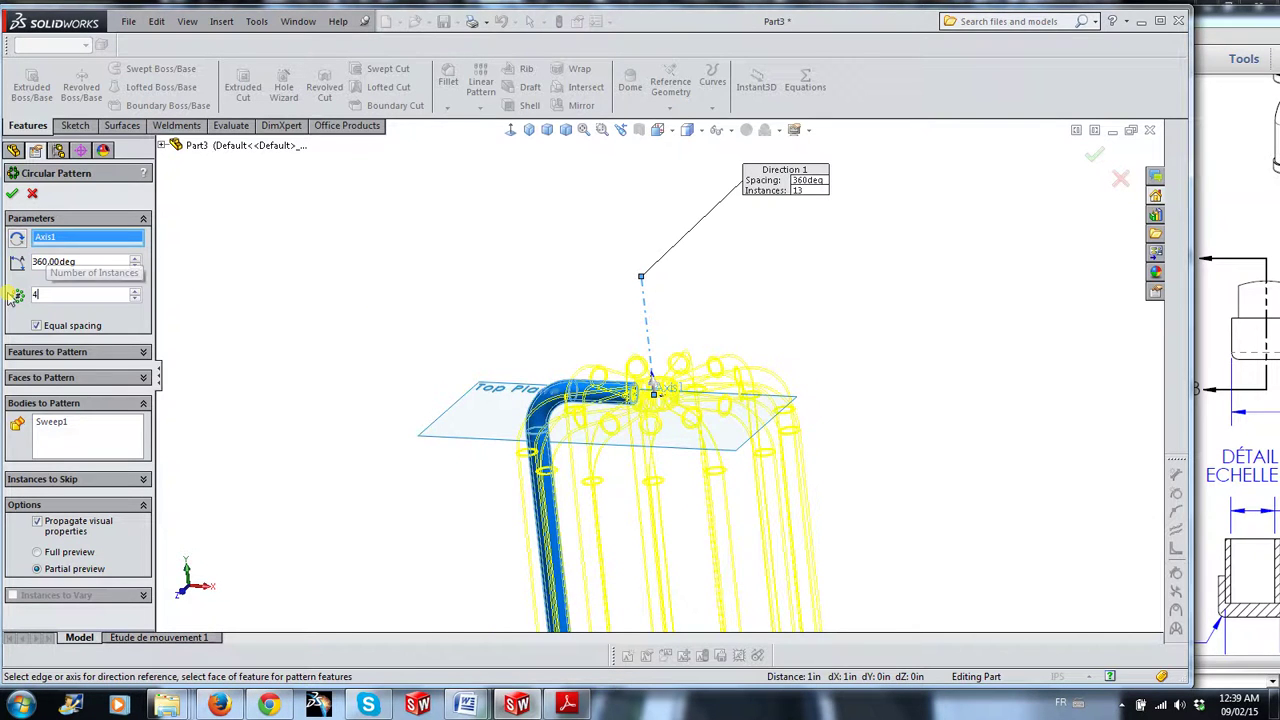
left_click(12, 193)
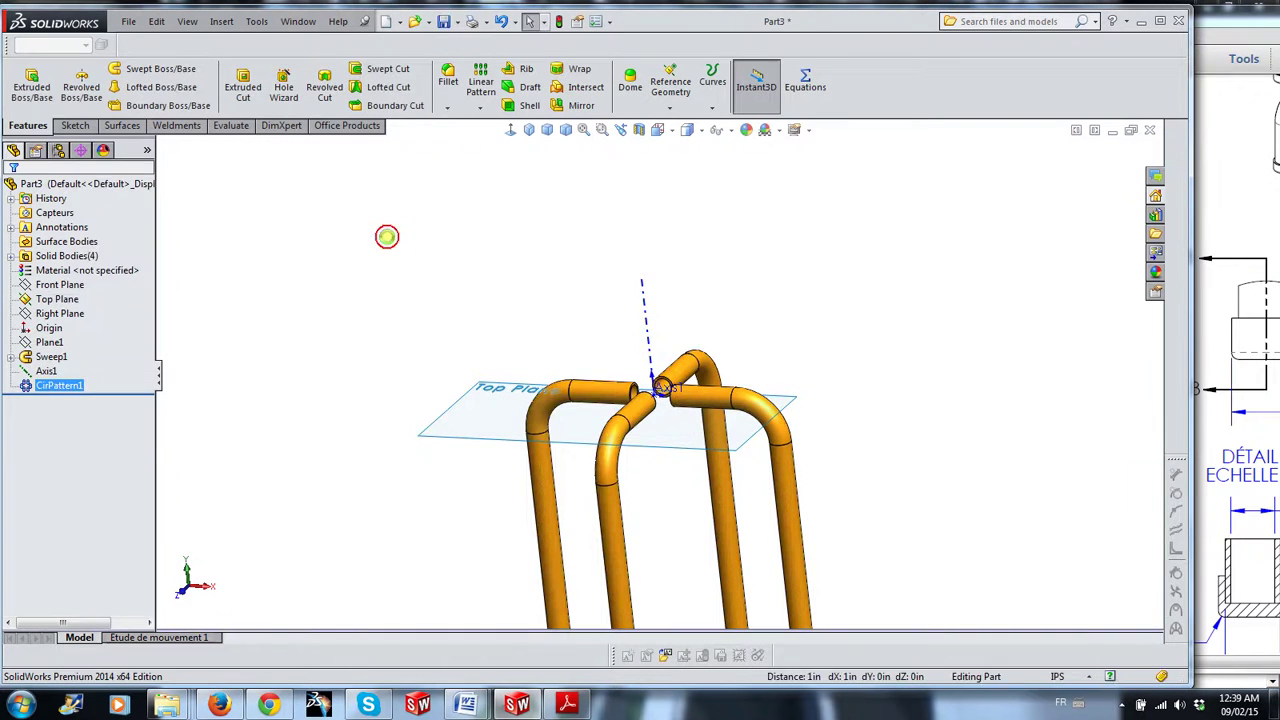
left_click(387, 236)
middle_click_drag(843, 449, 690, 450)
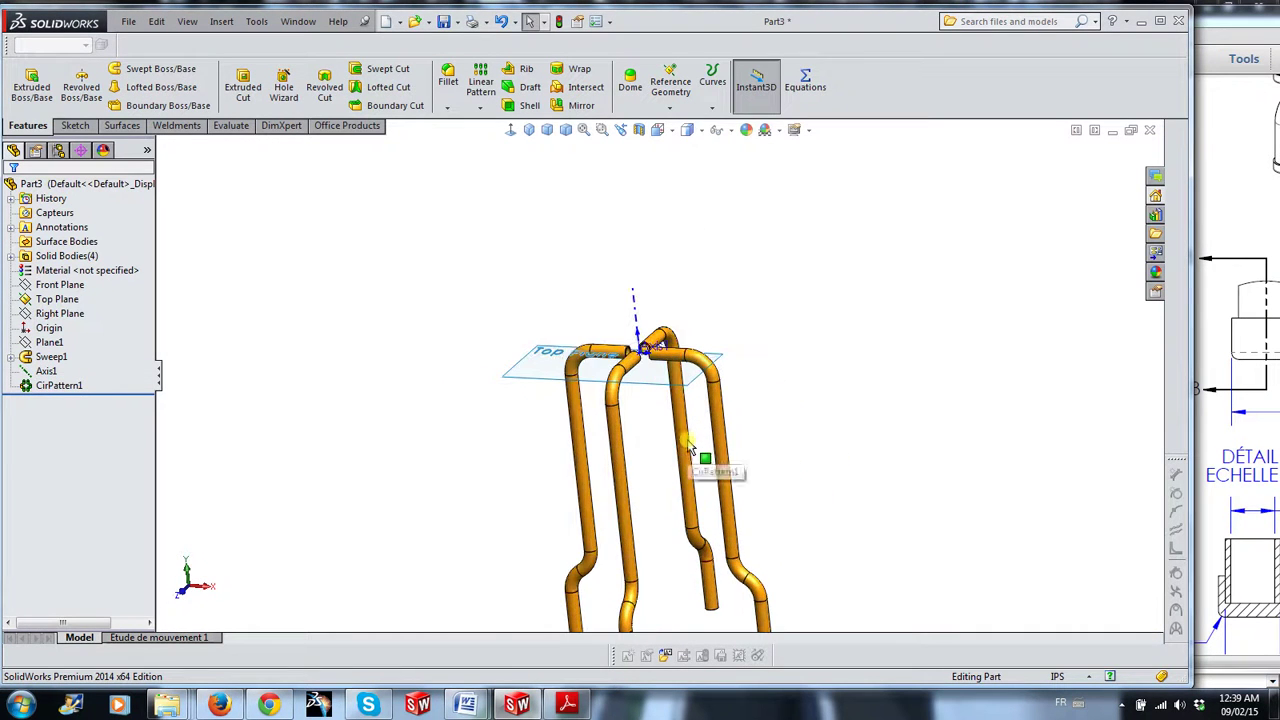
middle_click_drag(823, 466, 828, 444)
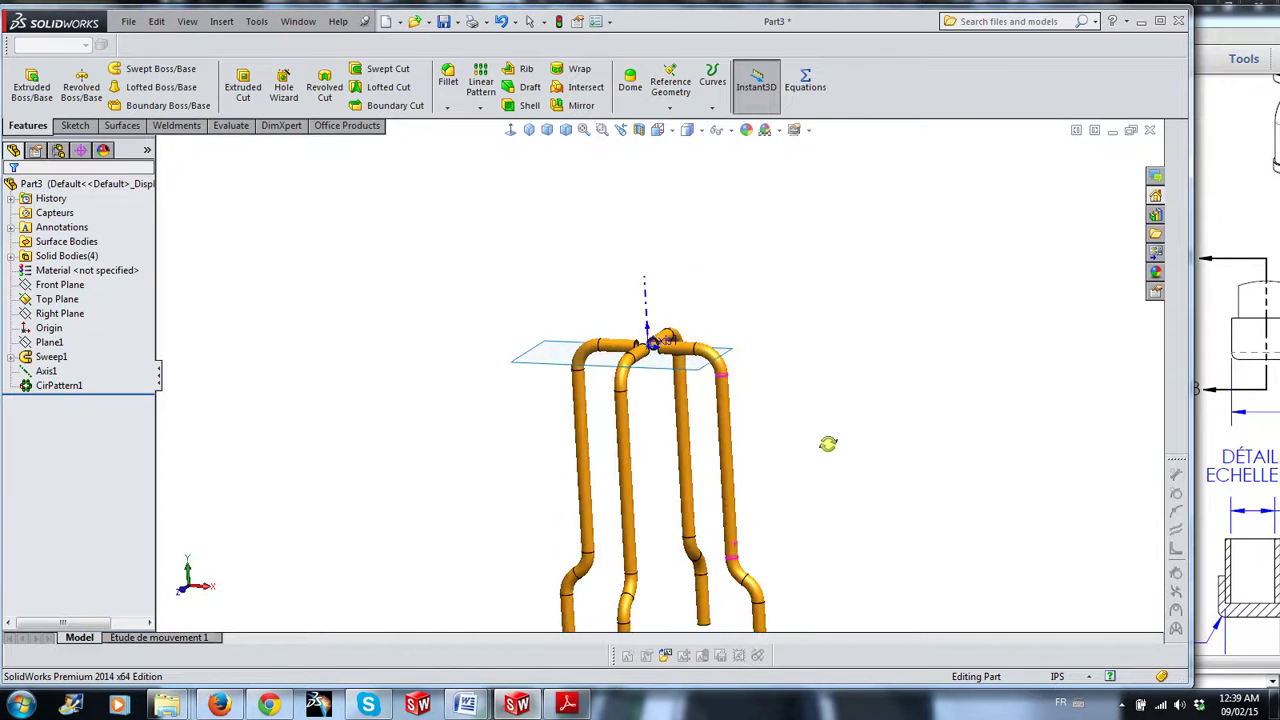
scroll(663, 423, "up", 2)
scroll(684, 441, "down", 1)
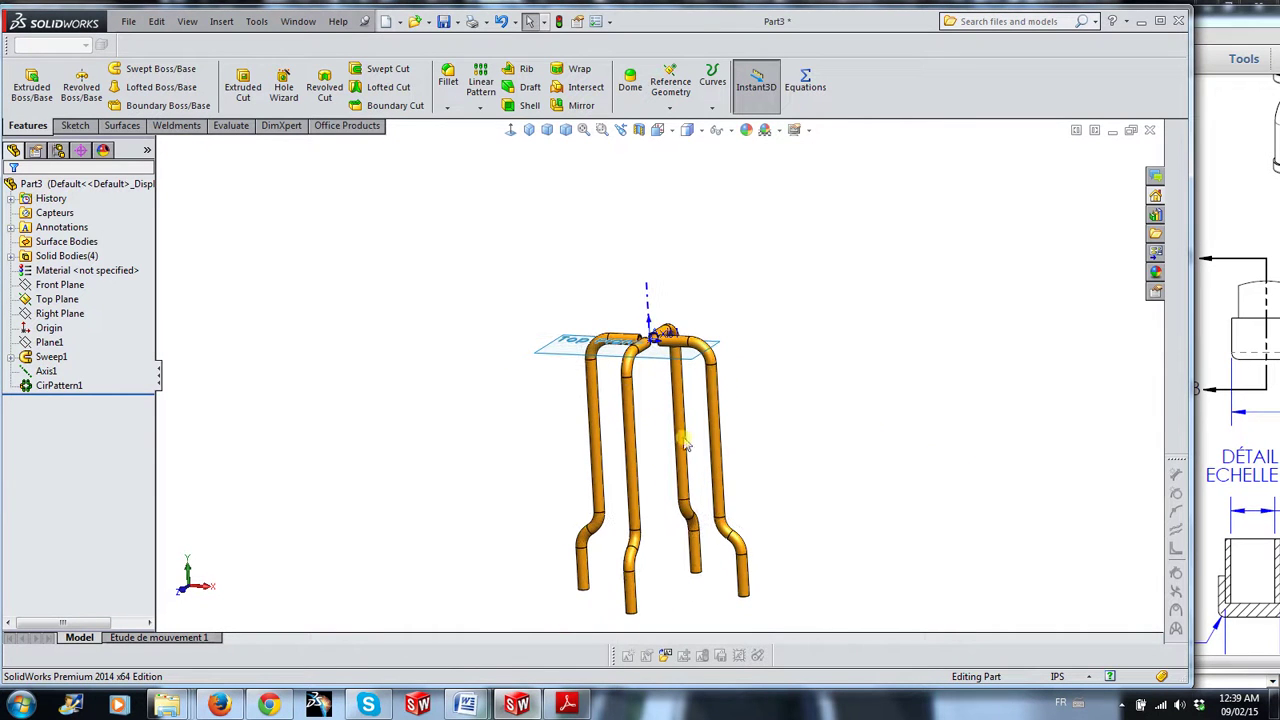
left_click(1226, 213)
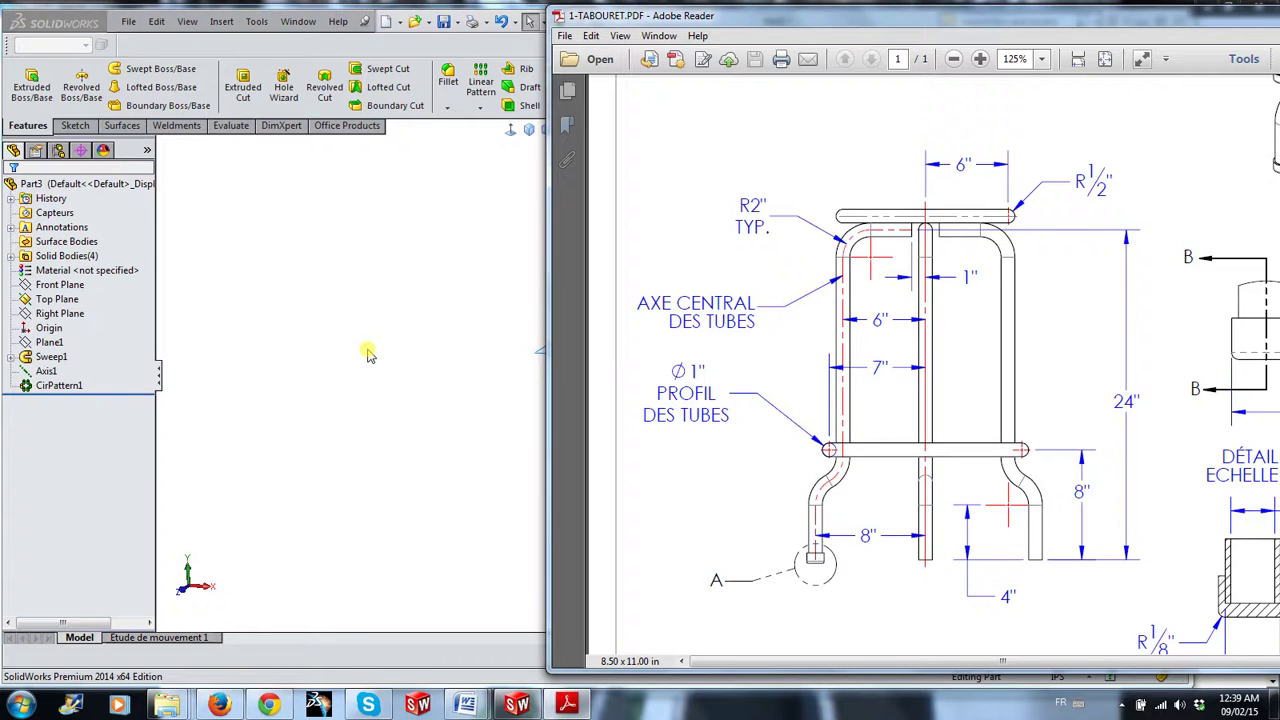
left_click(368, 354)
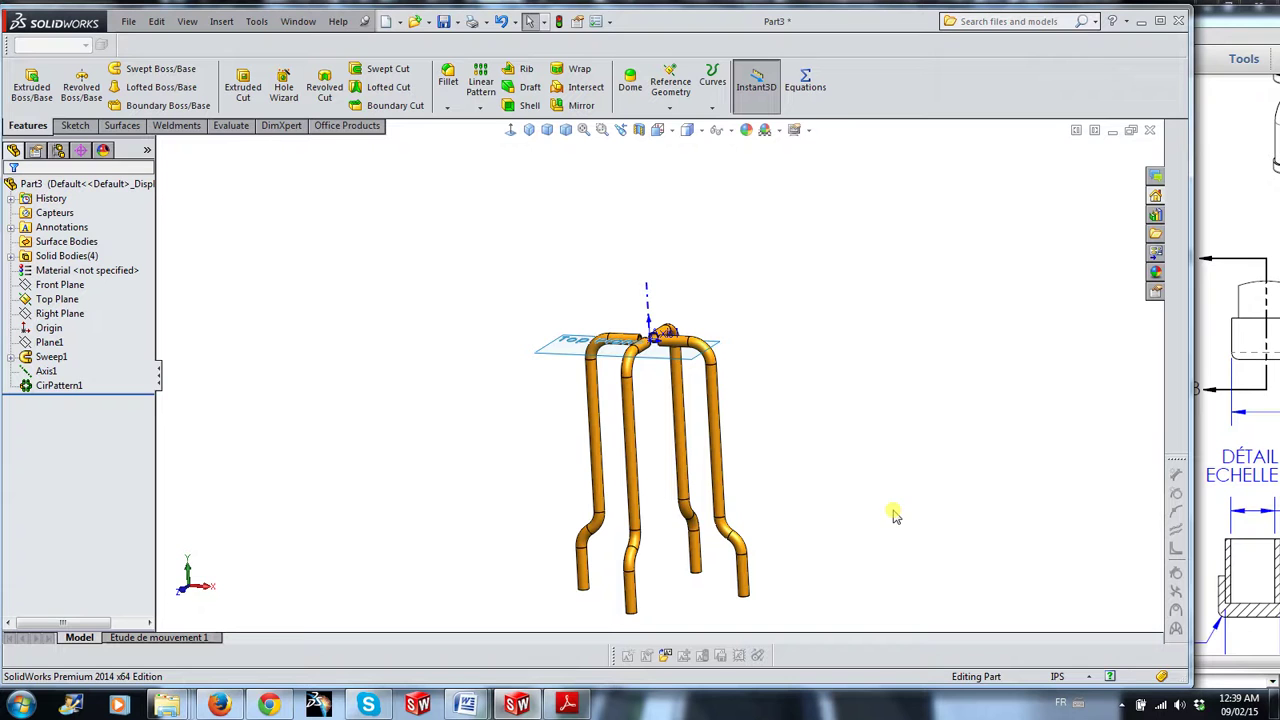
mouse_move(889, 513)
middle_mouse_down()
mouse_move(914, 449)
mouse_move(931, 451)
mouse_move(890, 494)
middle_mouse_up()
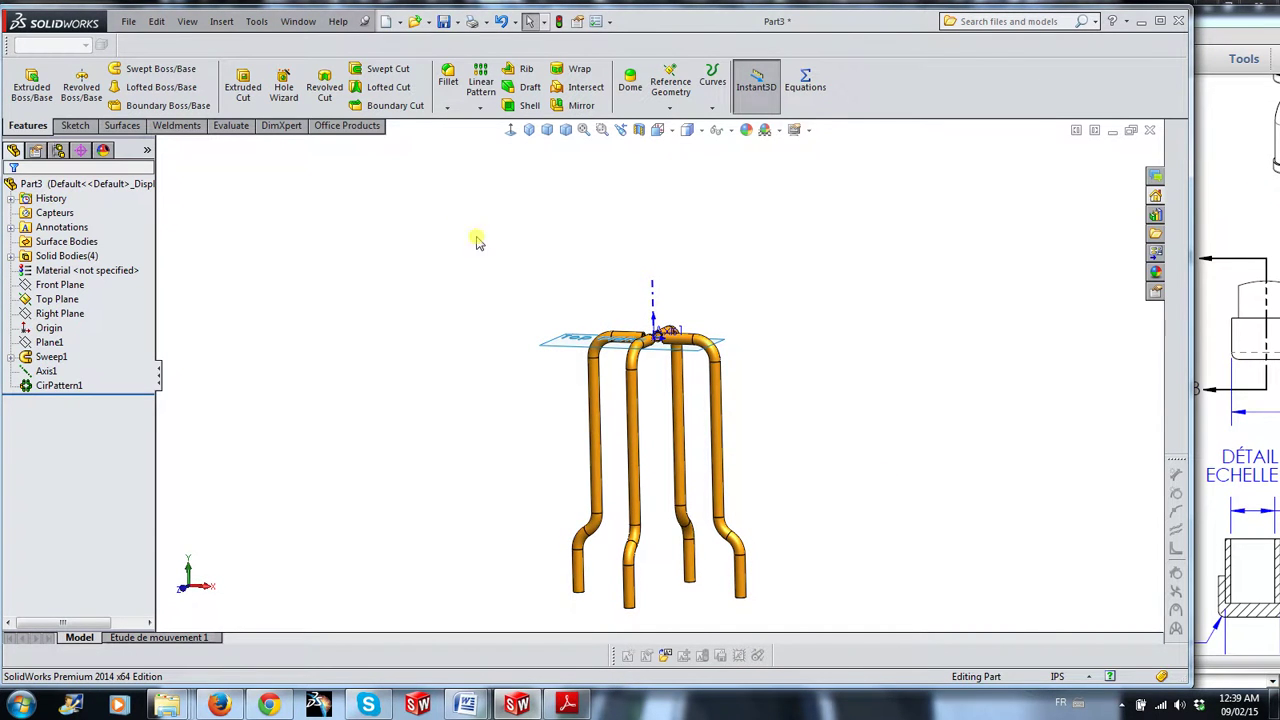
left_click(60, 285)
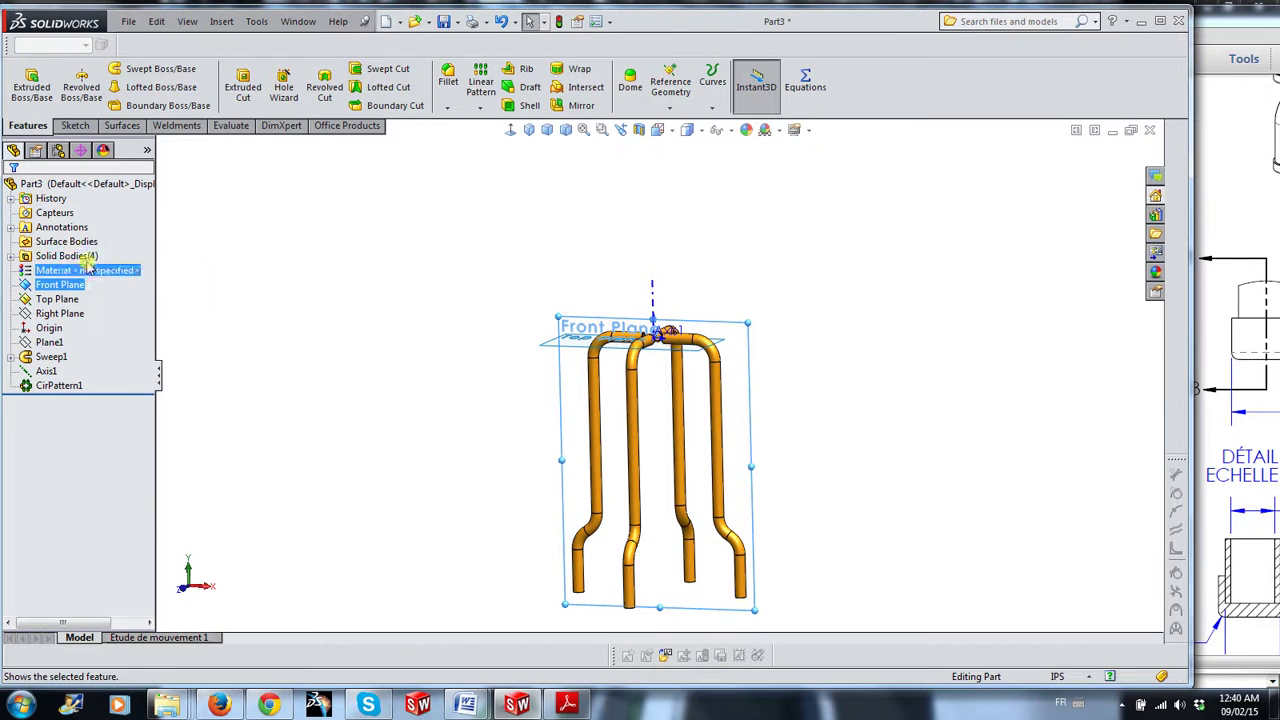
Start a sketch on the Front Plane and draw a circle beside the right leg
key("Escape")
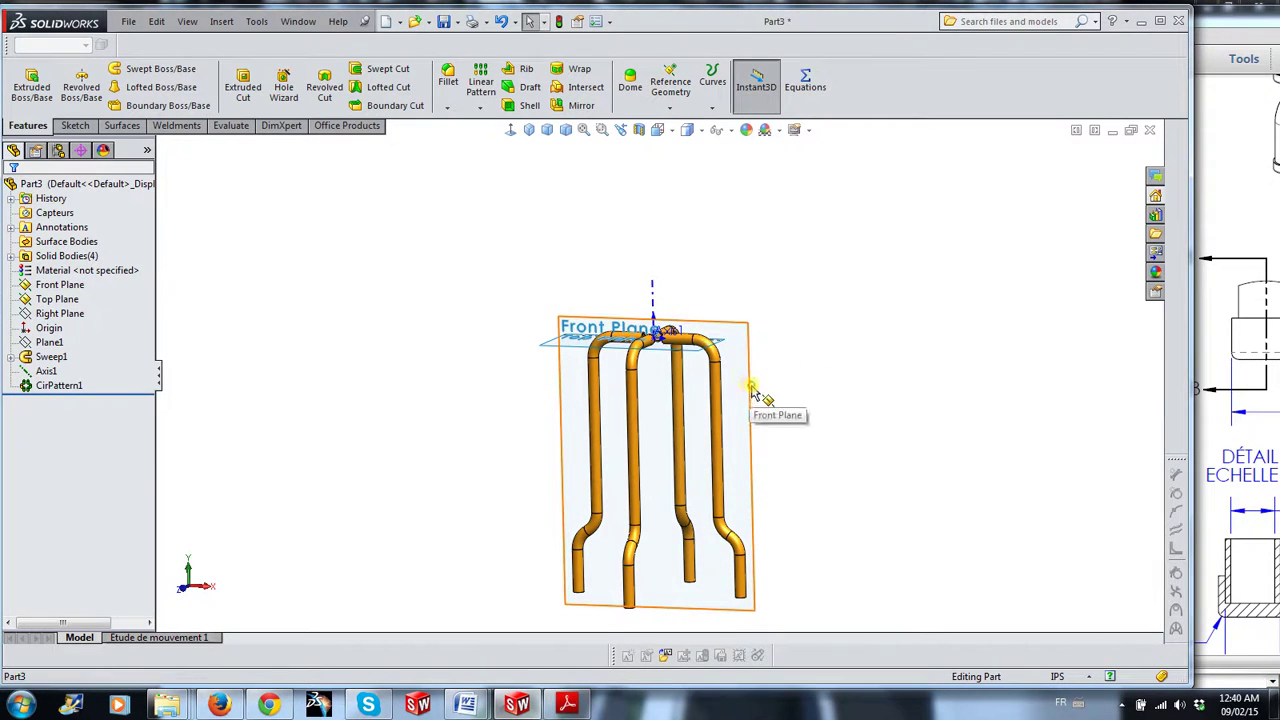
left_click(755, 392)
left_click(823, 337)
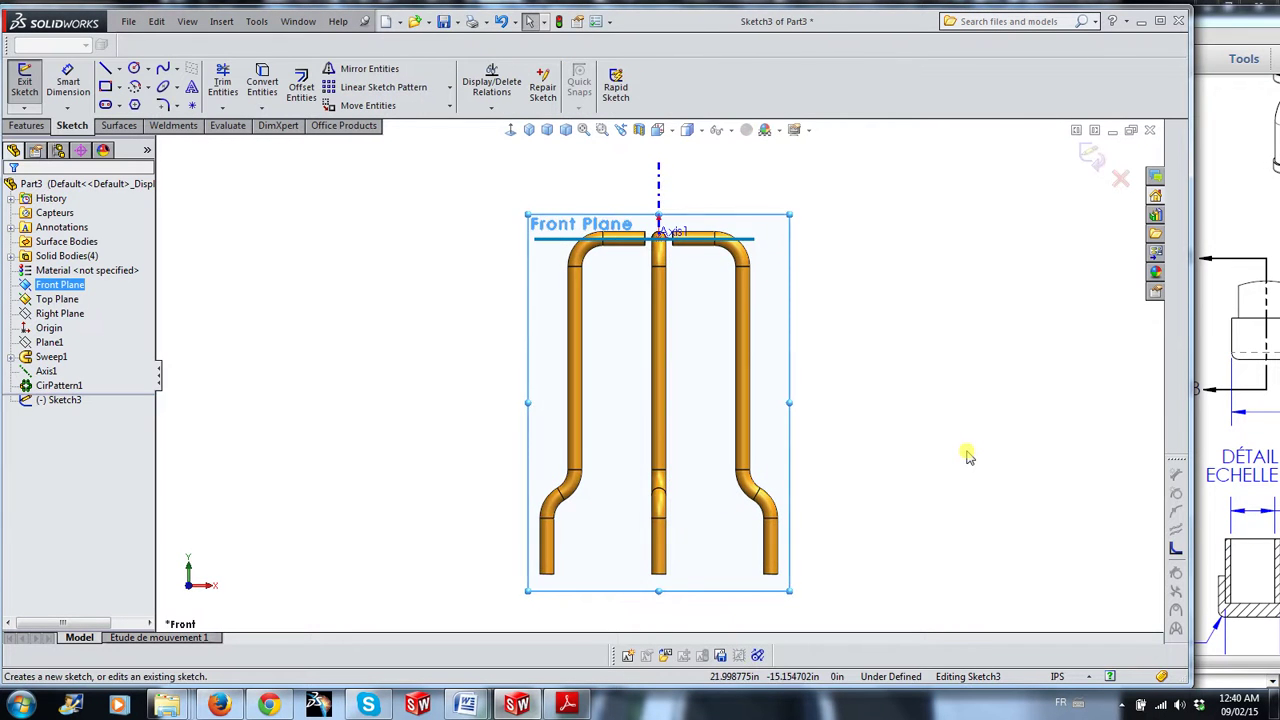
scroll(790, 465, "down", 2)
scroll(786, 459, "down", 2)
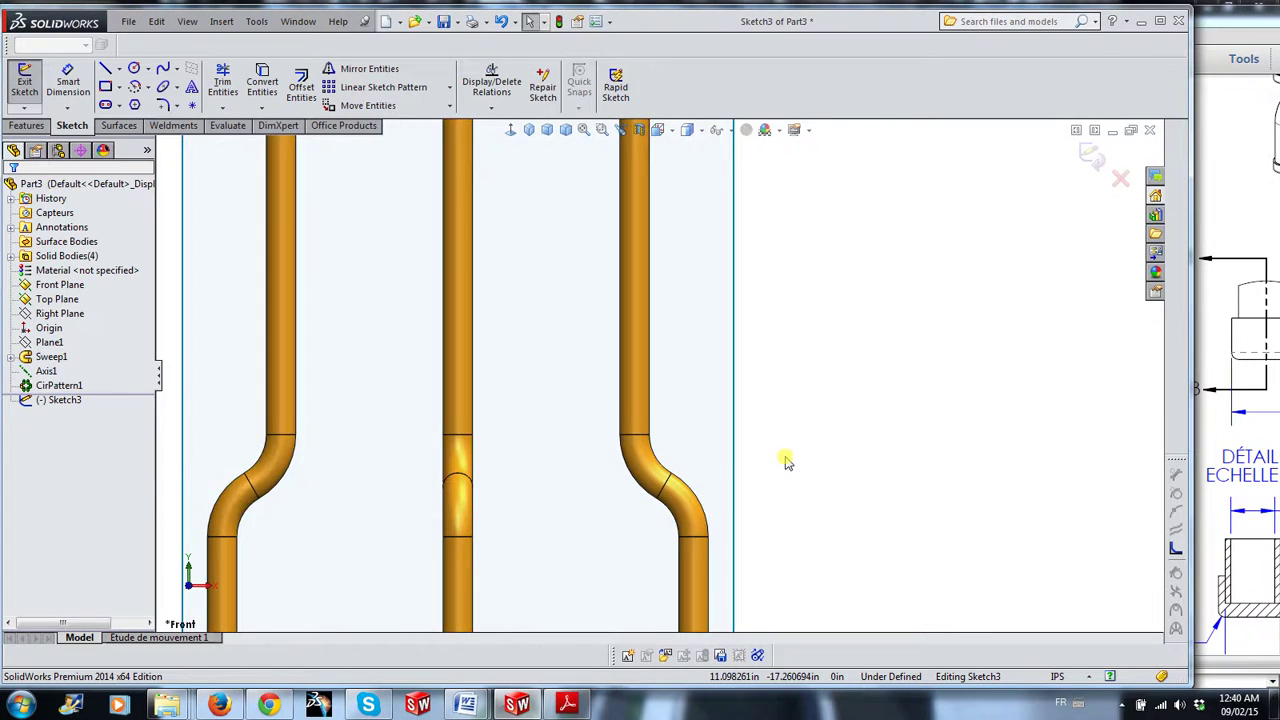
scroll(786, 460, "down", 1)
left_click(133, 68)
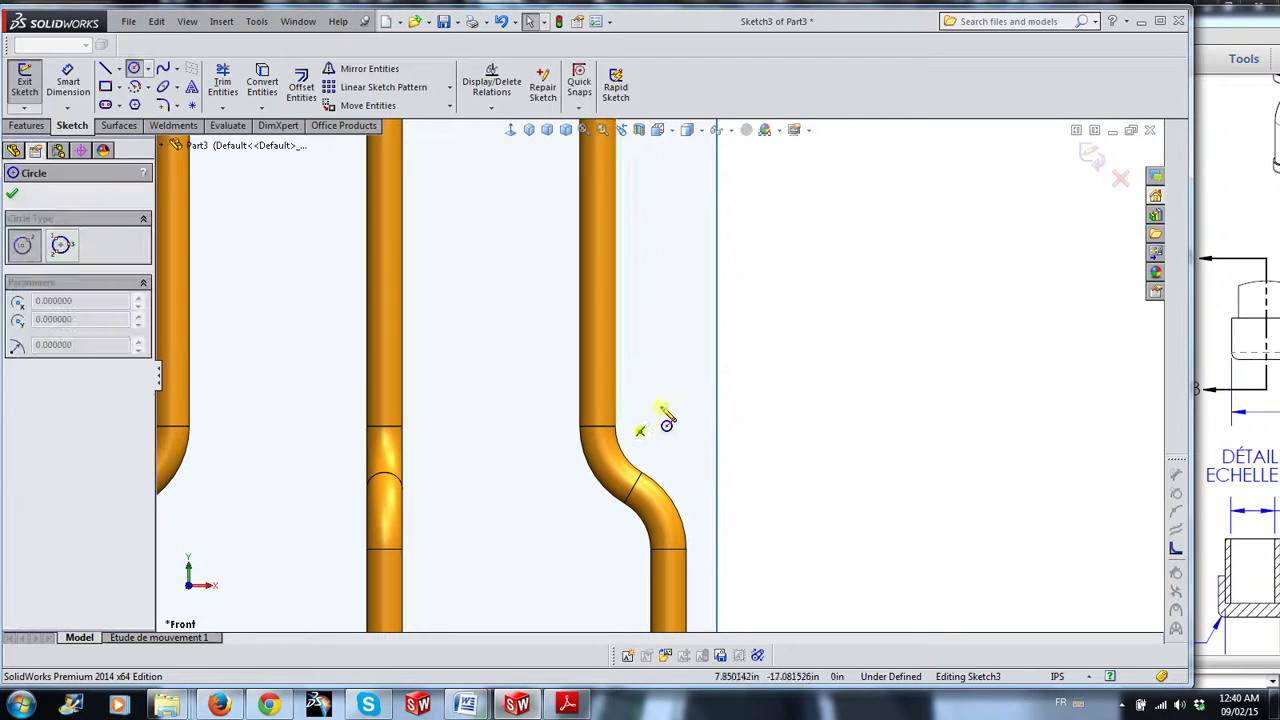
left_click(659, 408)
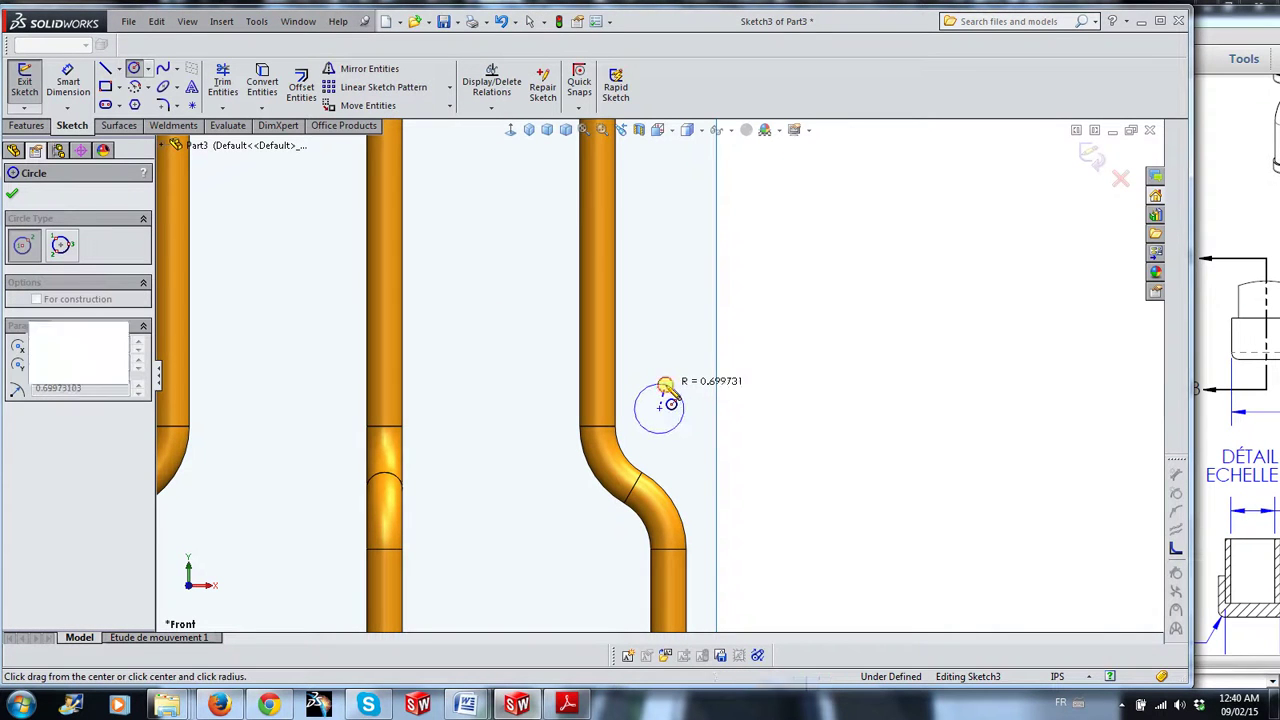
left_click(668, 386)
key("Escape")
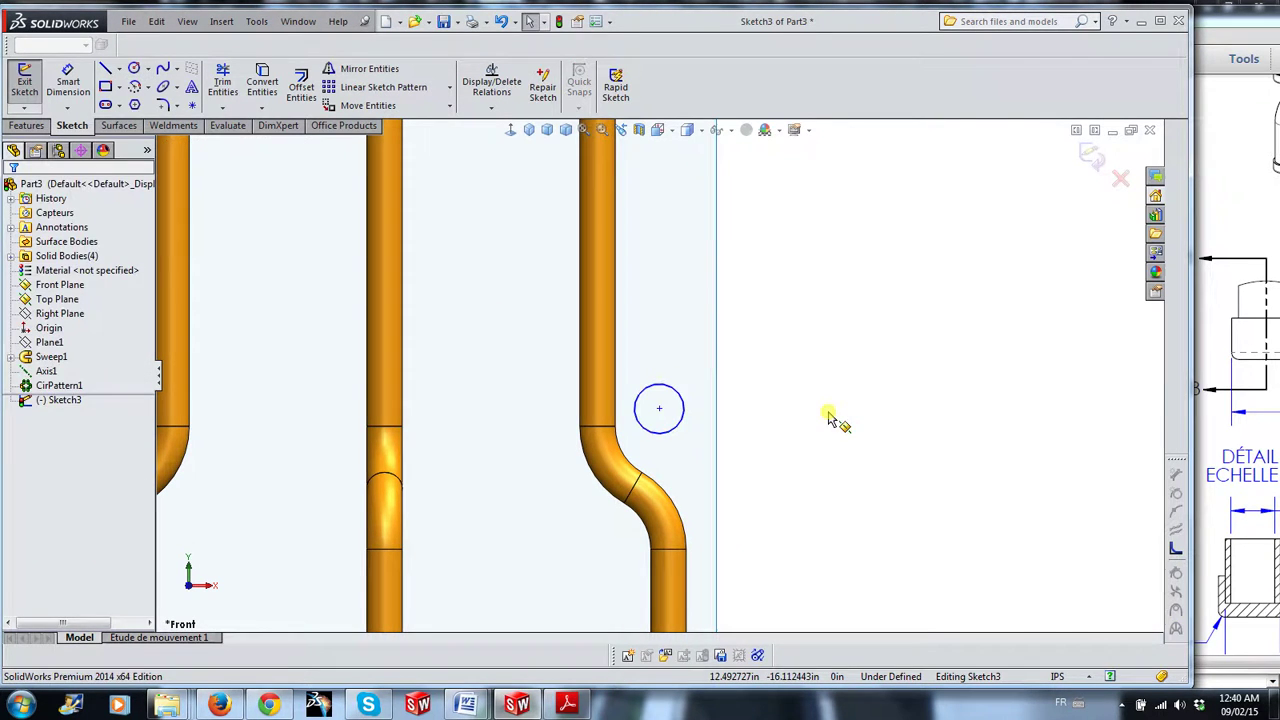
Draw a second circle on the same centre point
scroll(849, 443, "up", 2)
scroll(694, 443, "up", 1)
scroll(714, 434, "down", 2)
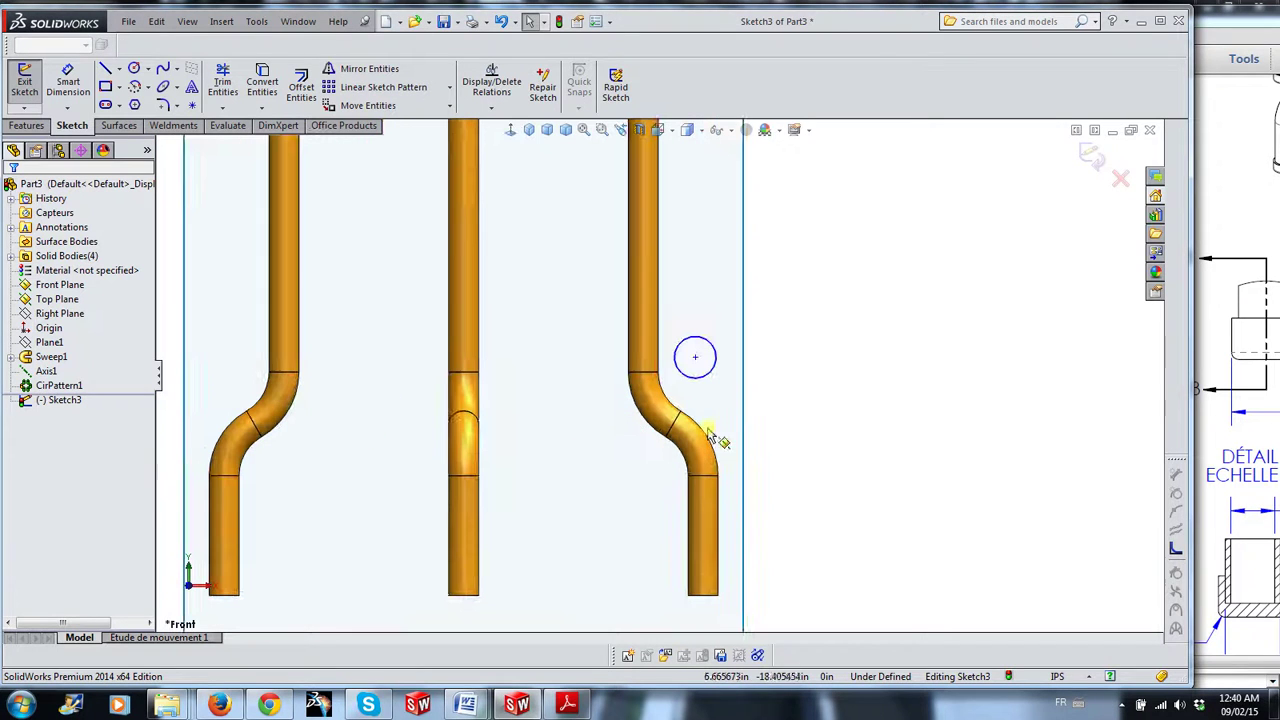
right_click_drag(904, 423, 903, 418)
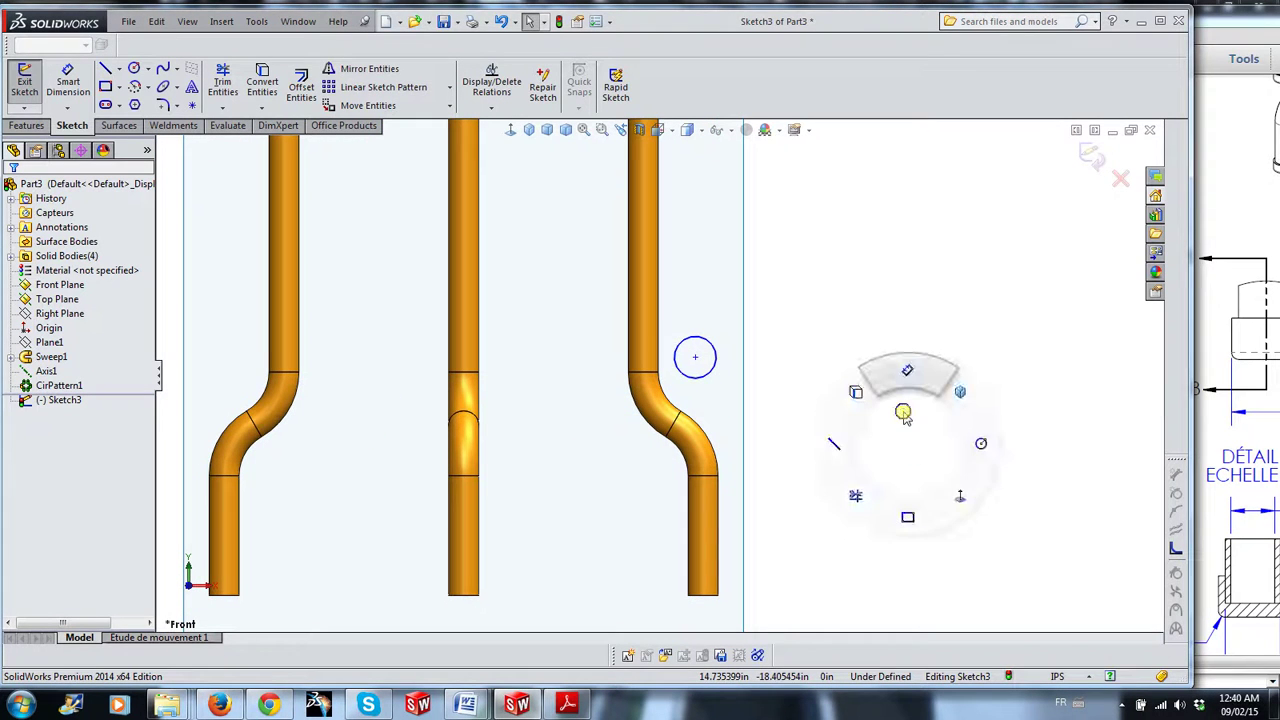
left_click(133, 68)
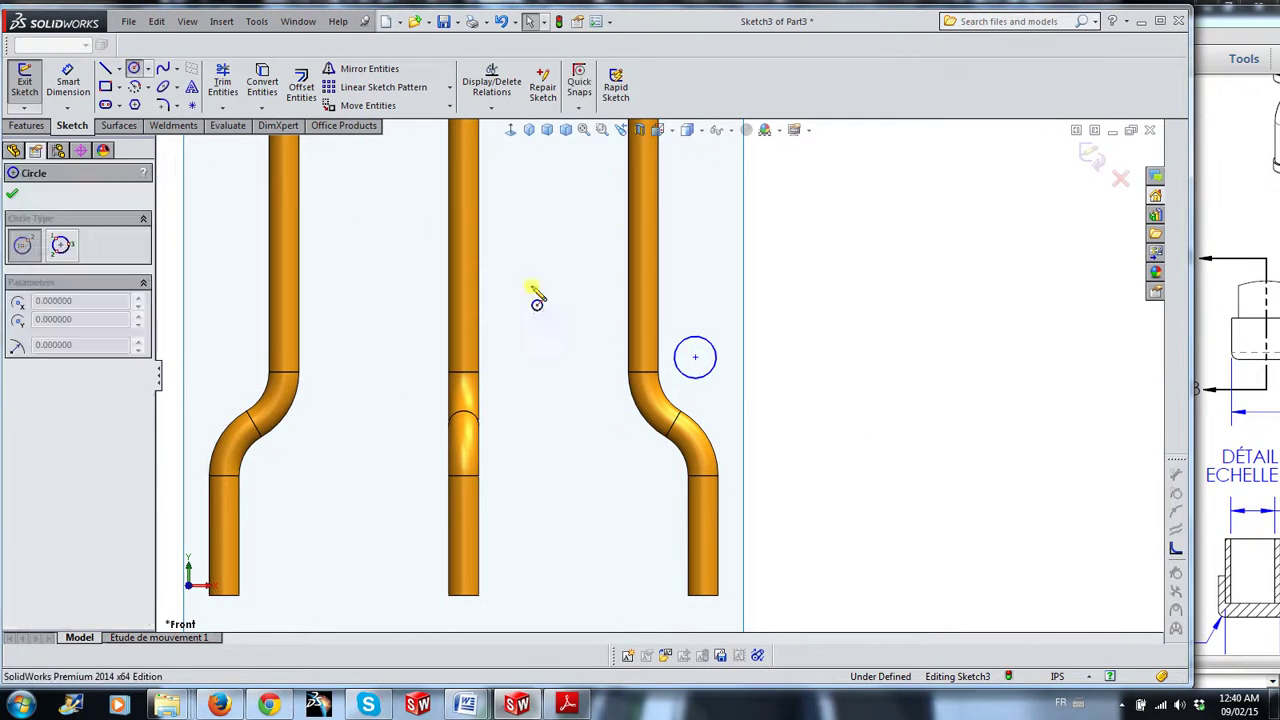
scroll(550, 298, "down", 2)
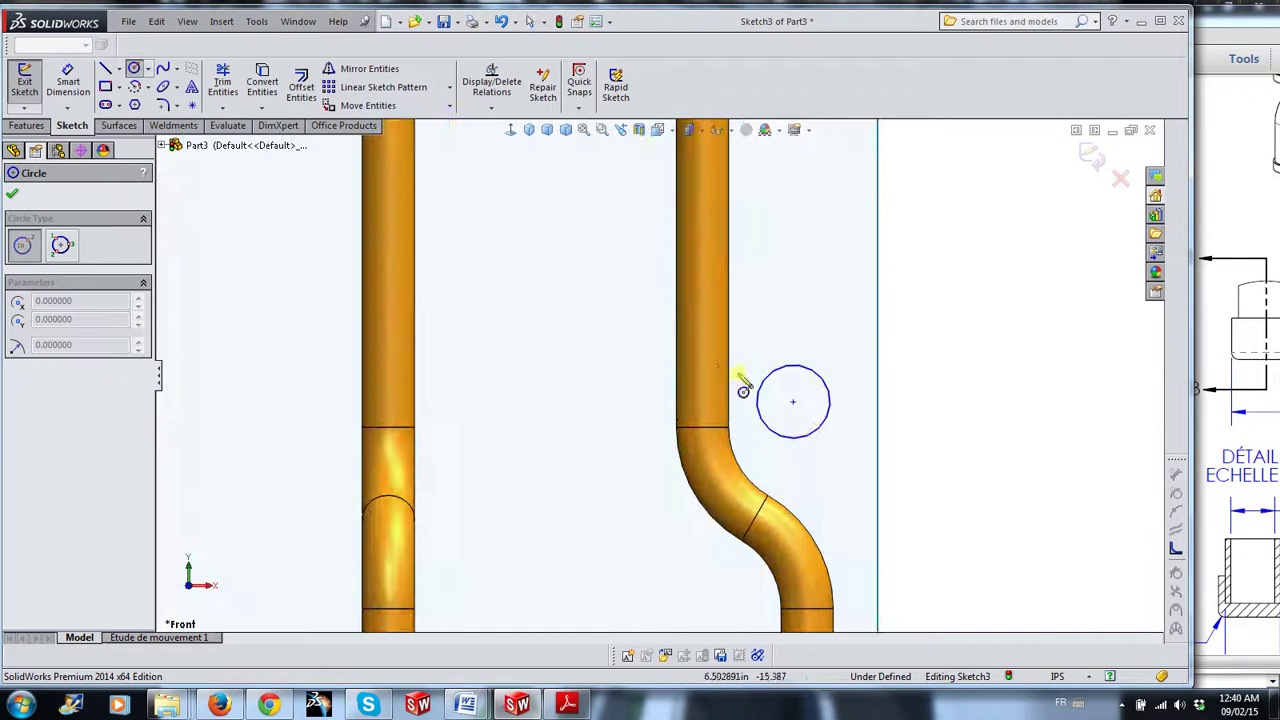
left_click(816, 423)
key("Escape")
right_click_drag(935, 423, 935, 350)
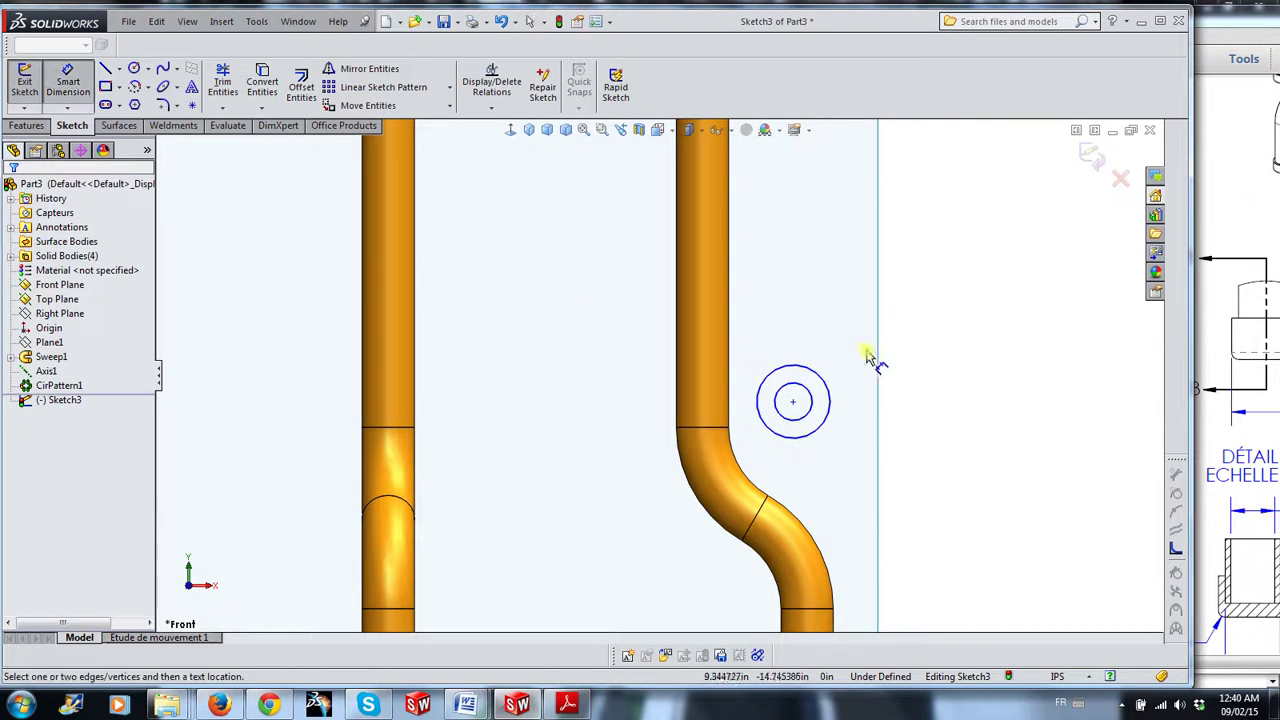
Dimension the outer circle Ø1.000 and the inner circle Ø.800
left_click(826, 404)
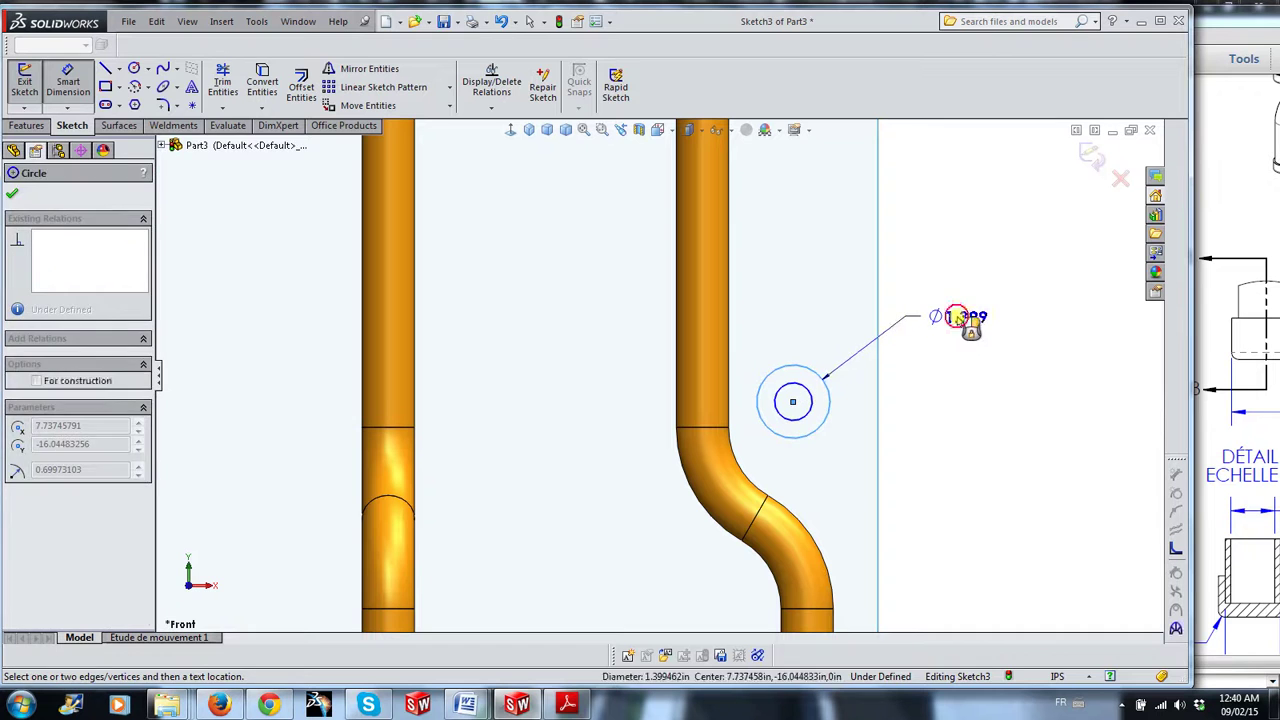
left_click(950, 350)
type("1")
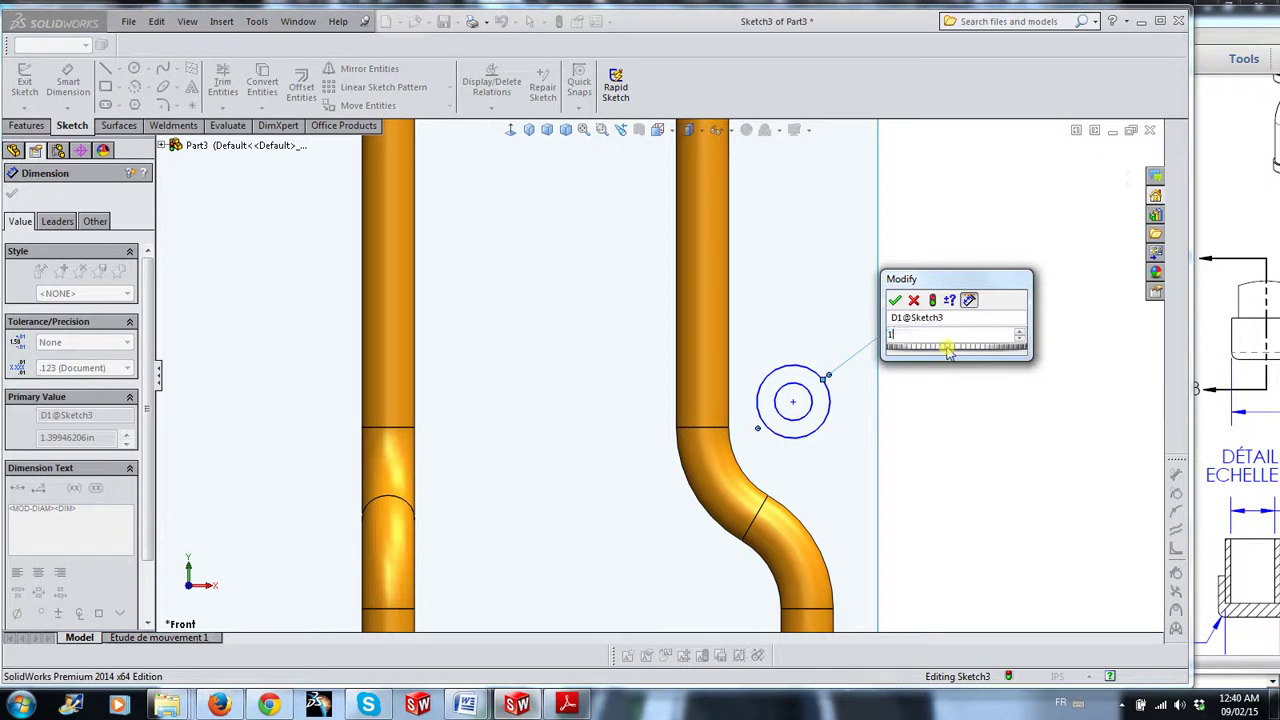
key("Return")
left_click(815, 418)
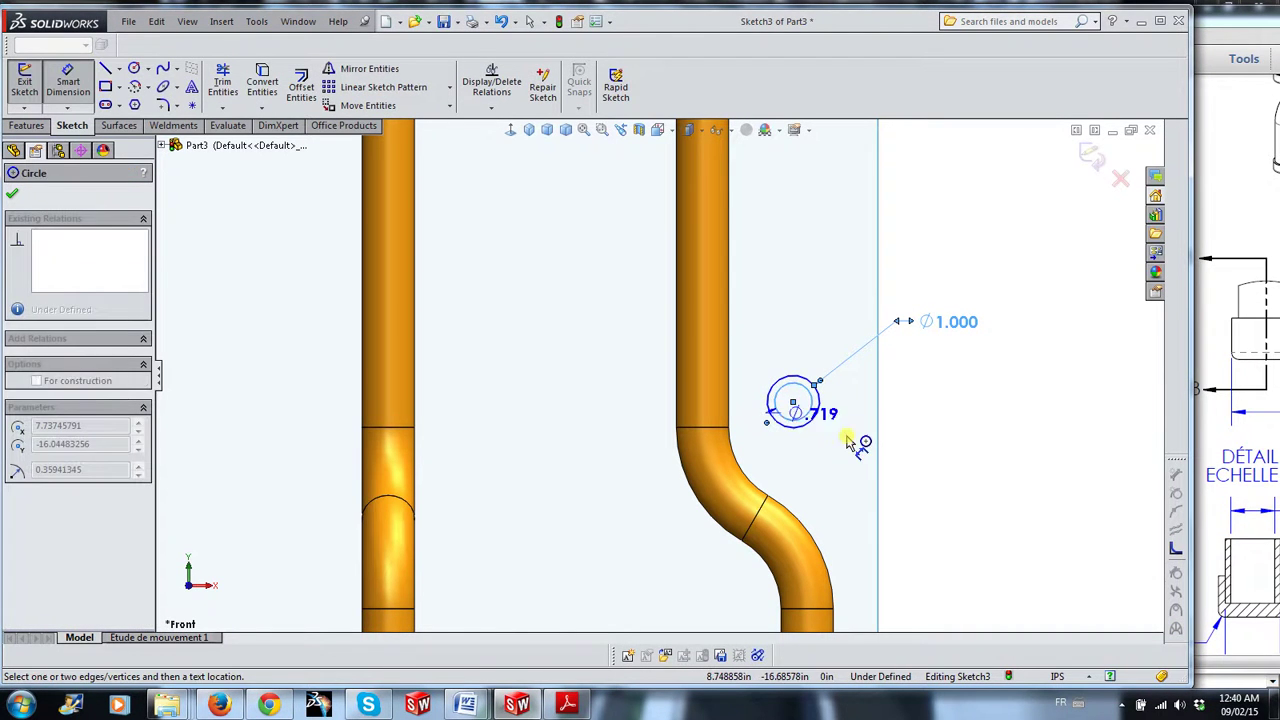
left_click(845, 435)
type(".8")
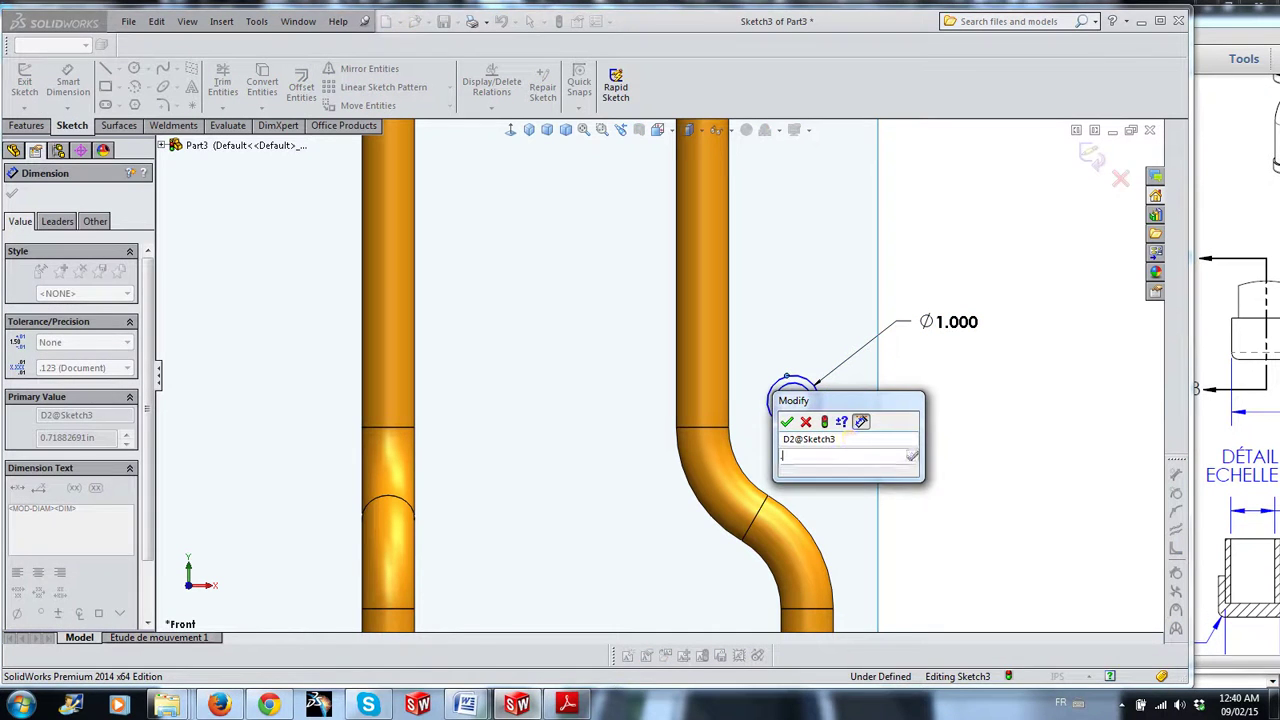
key("Return")
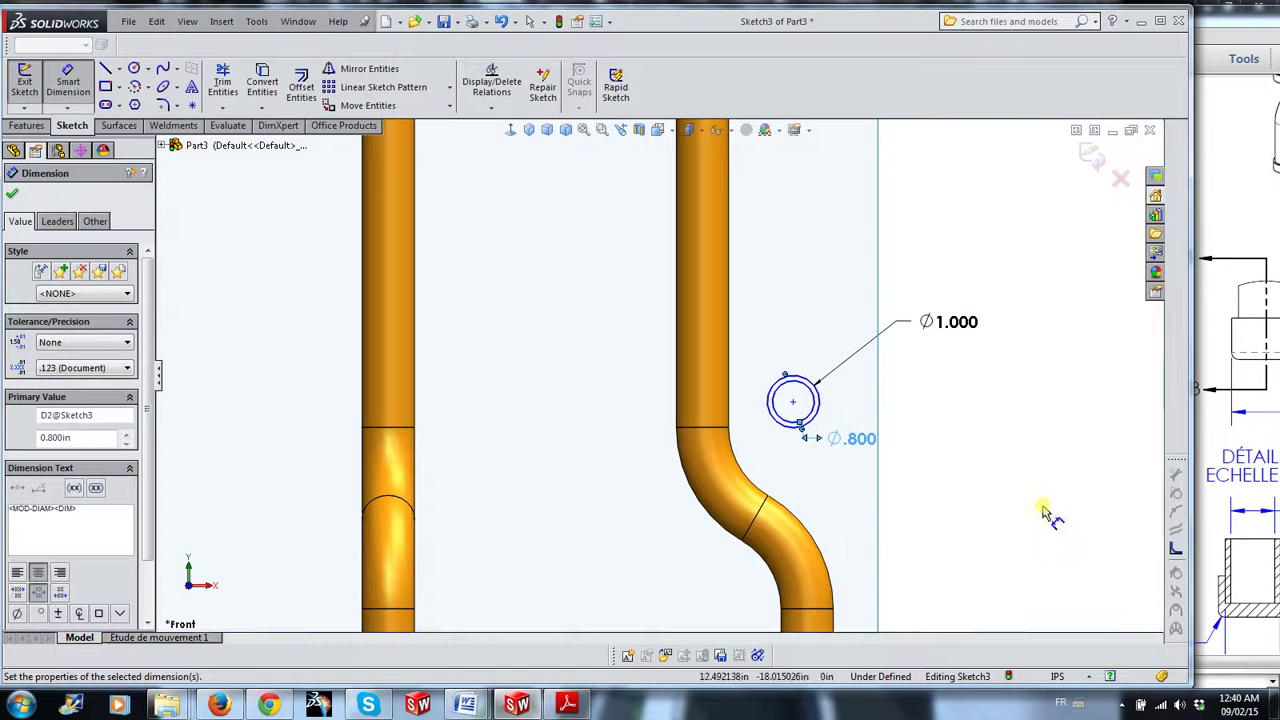
Set the circles' centre 8.000 above the right leg's bottom, then show the stool PDF
left_click(797, 410)
key("z")
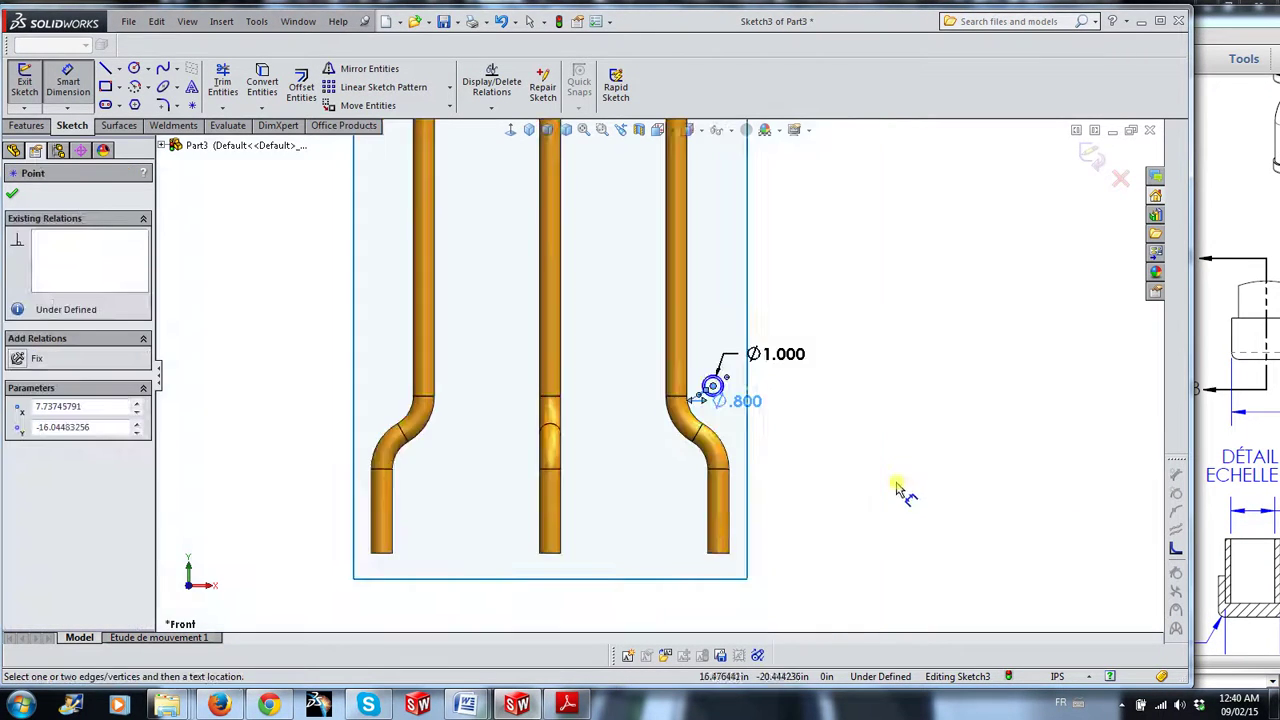
scroll(786, 523, "down", 3)
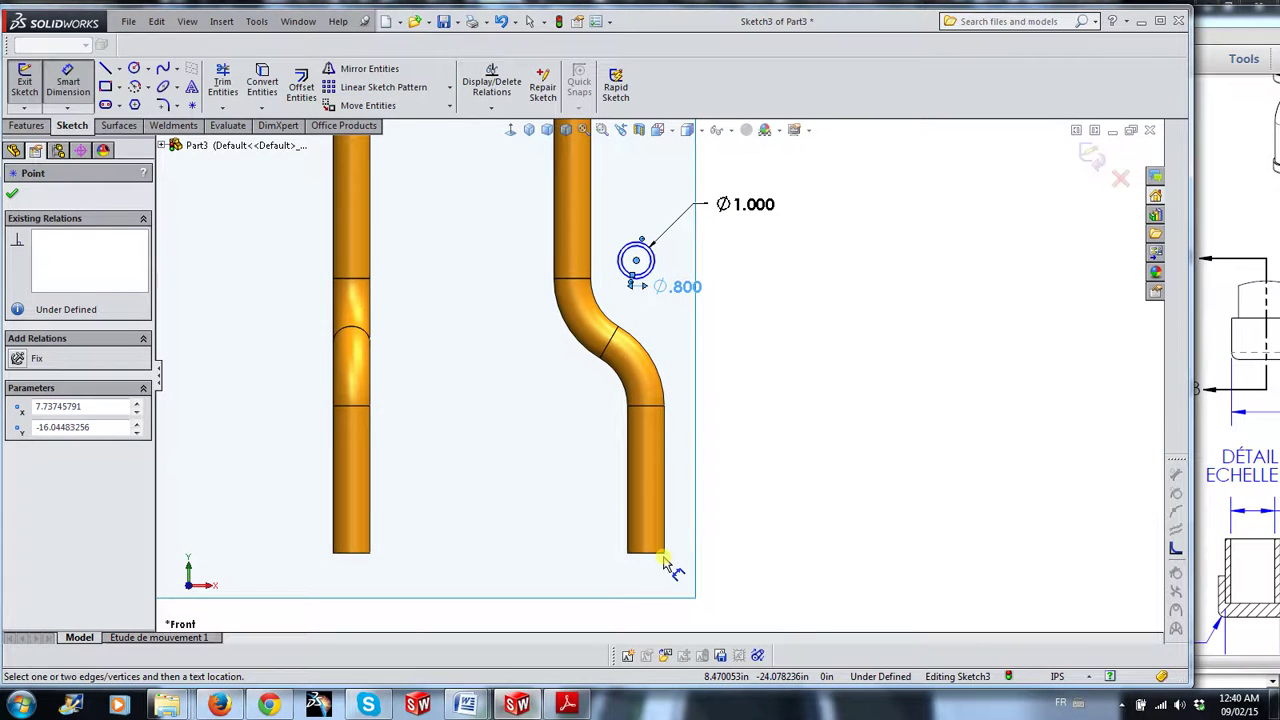
left_click(666, 554)
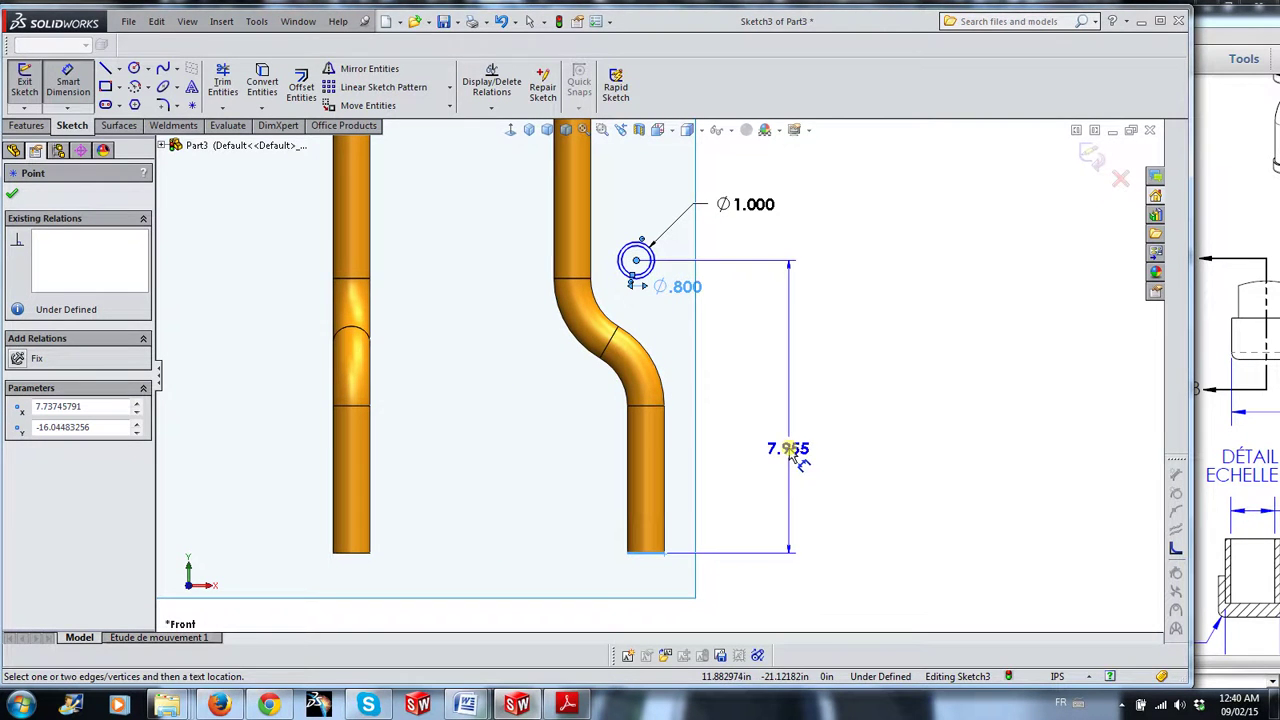
left_click(788, 445)
type("8")
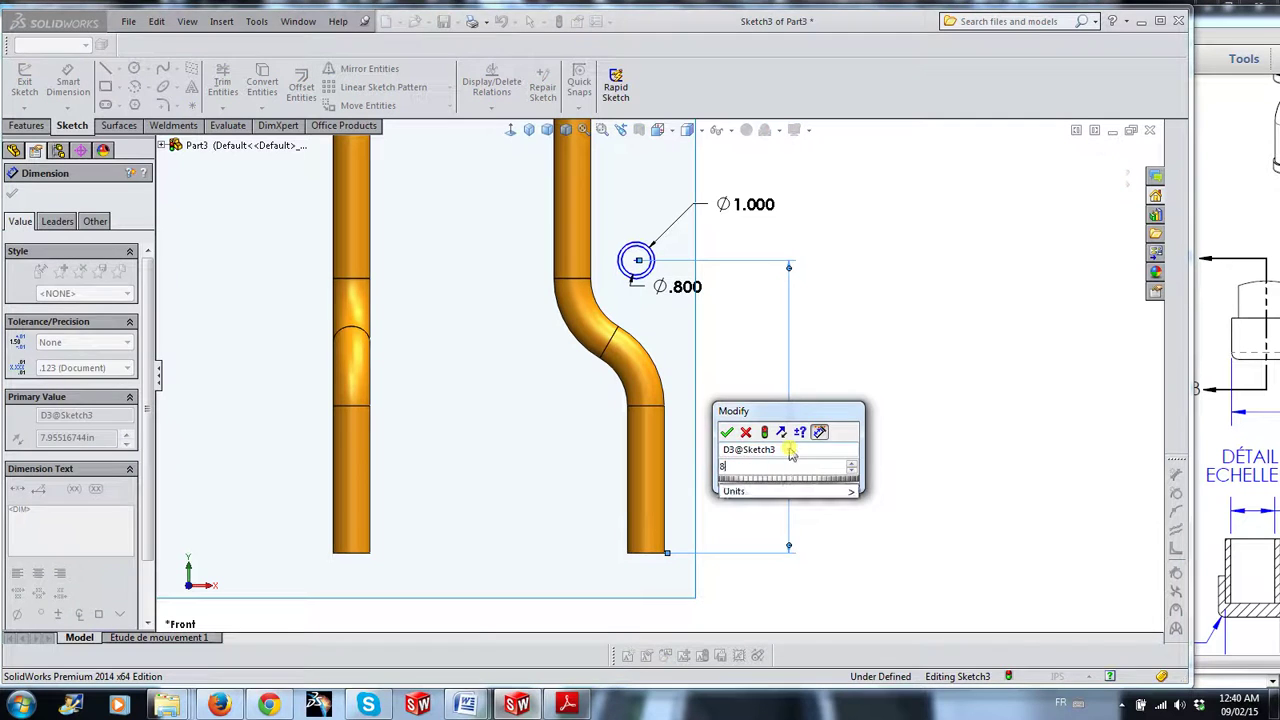
key("Return")
left_click(965, 470)
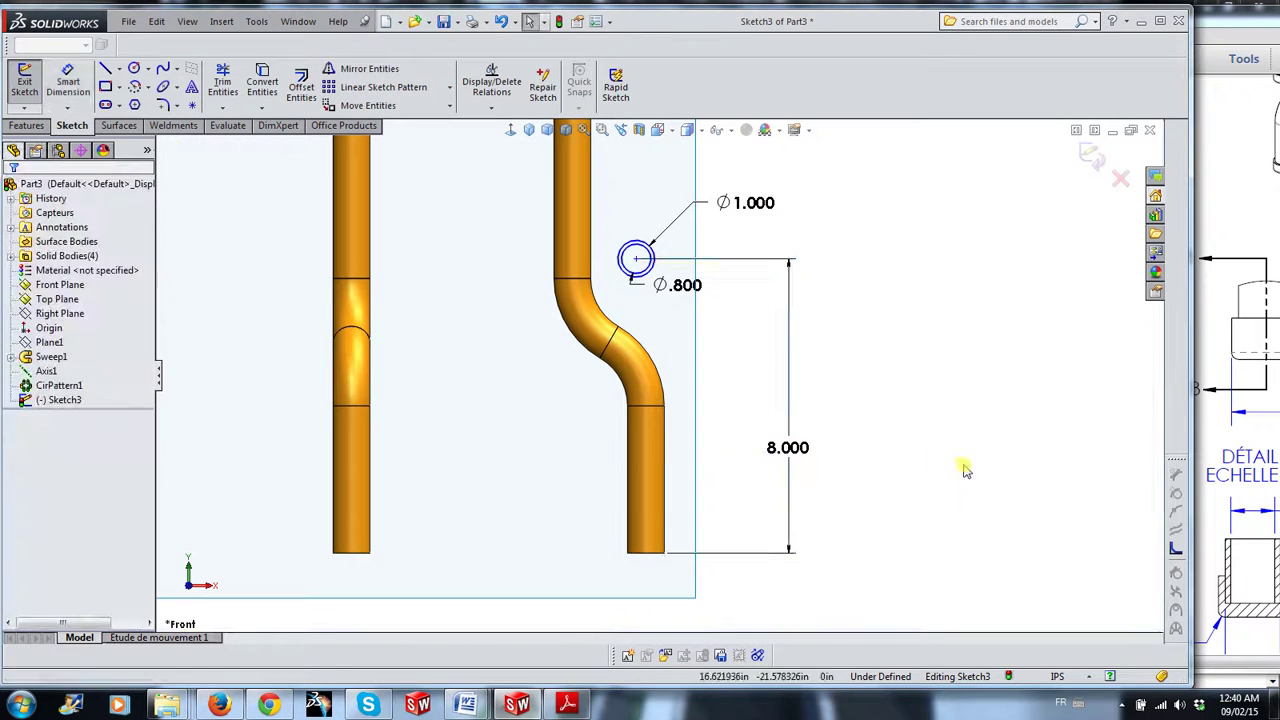
left_click(1245, 412)
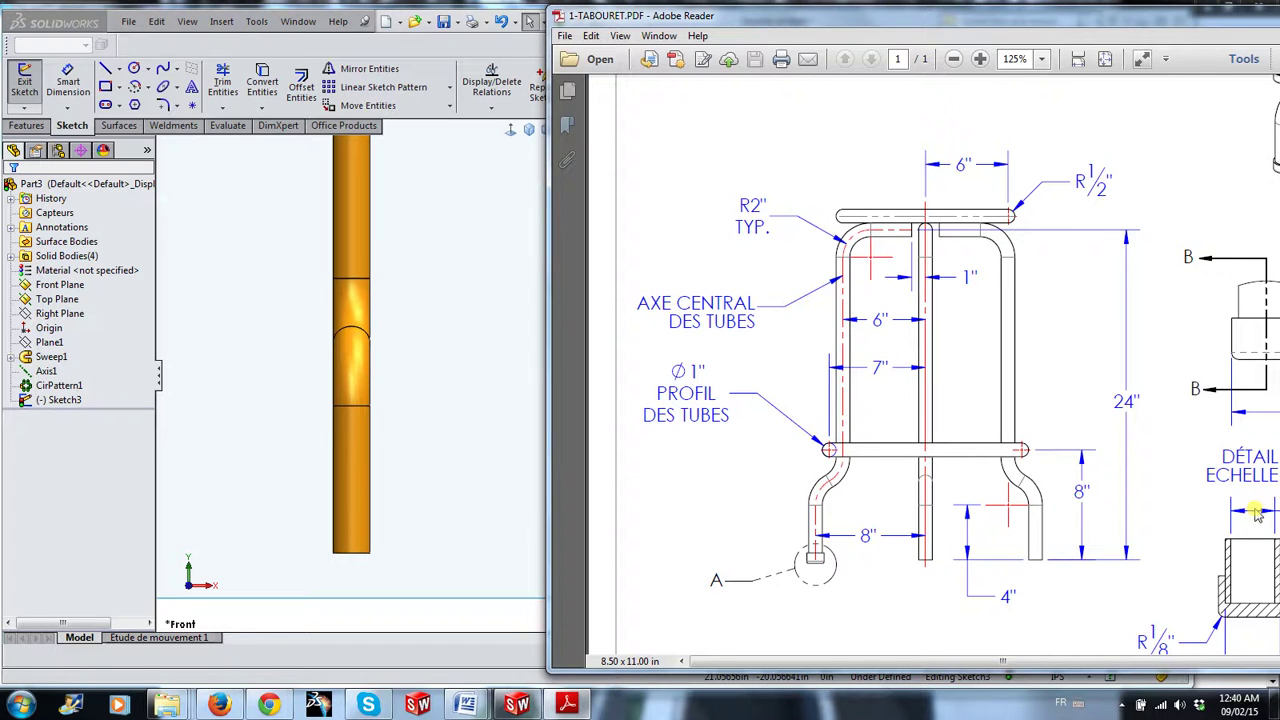
Draw a vertical centerline down from the stool's top axis point
left_click(478, 382)
right_click_drag(943, 366, 943, 340)
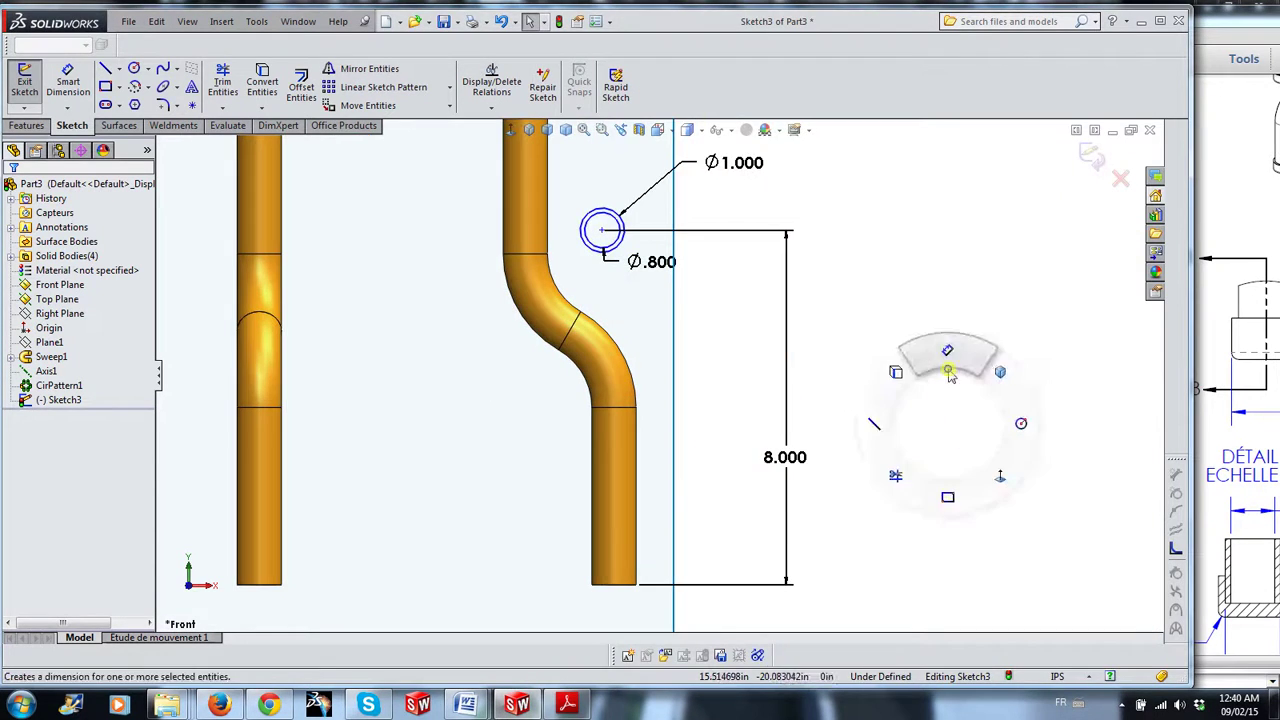
key("z")
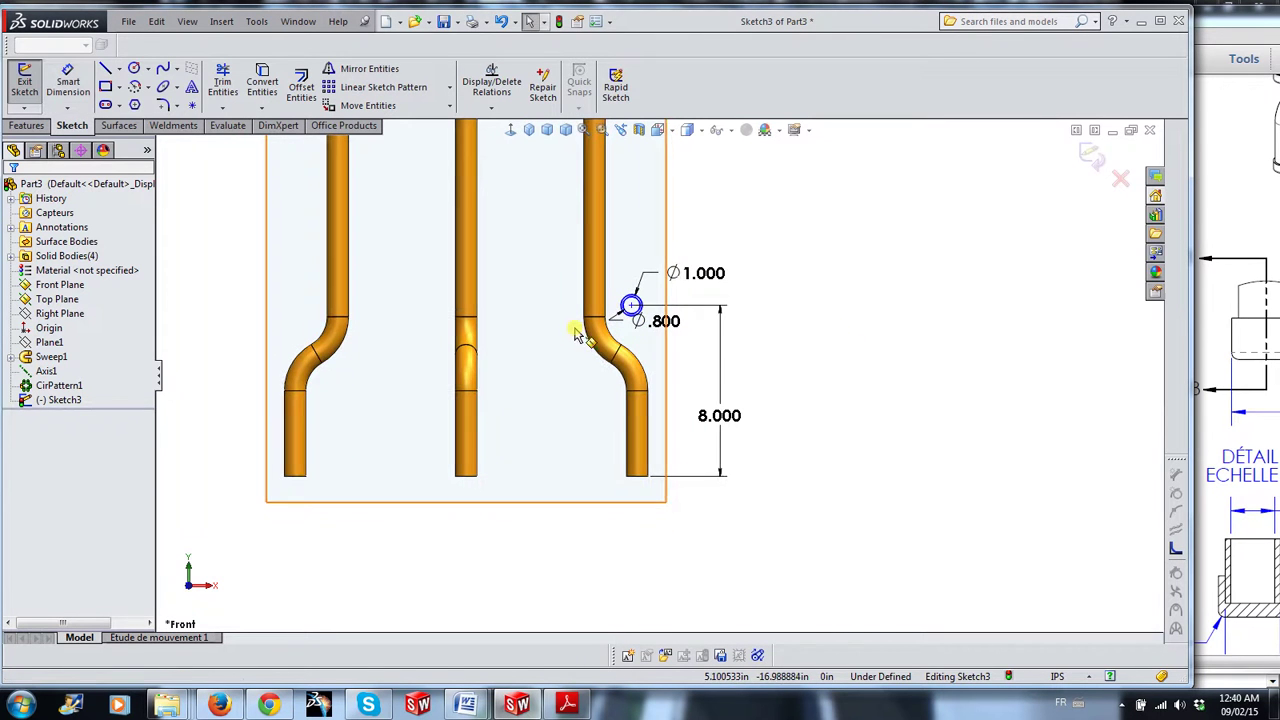
key("z")
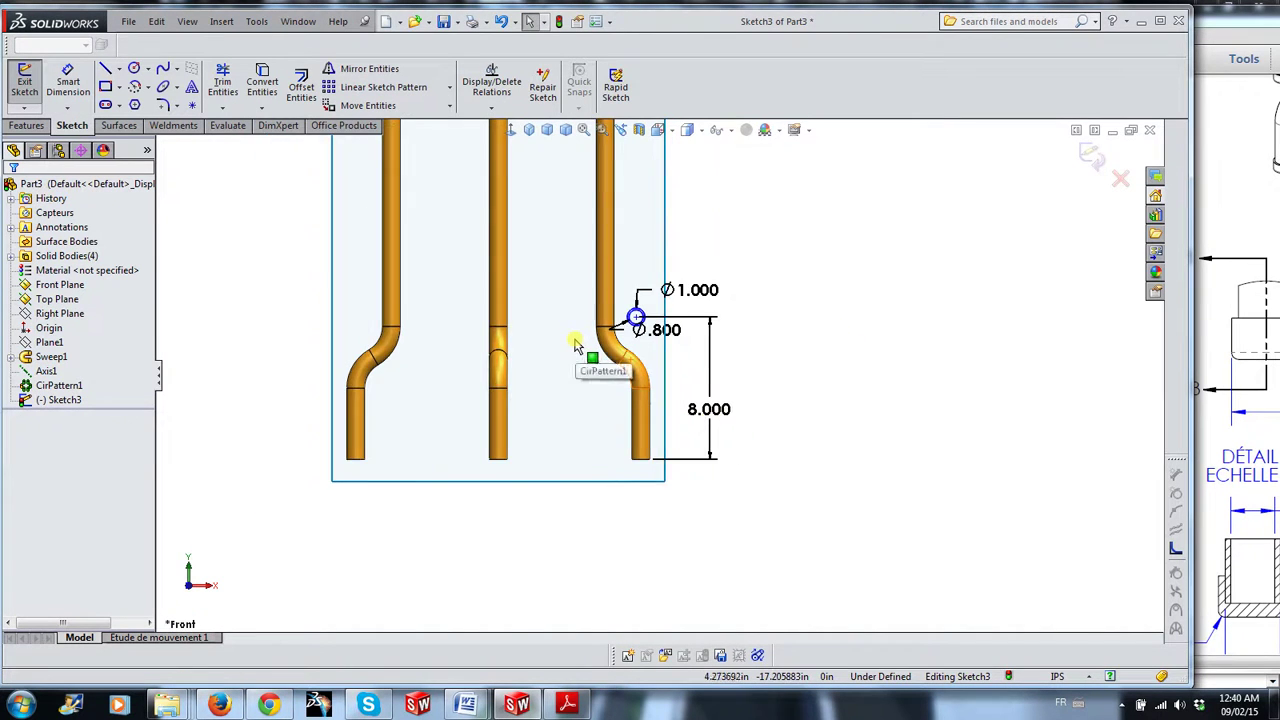
scroll(577, 350, "down", 2)
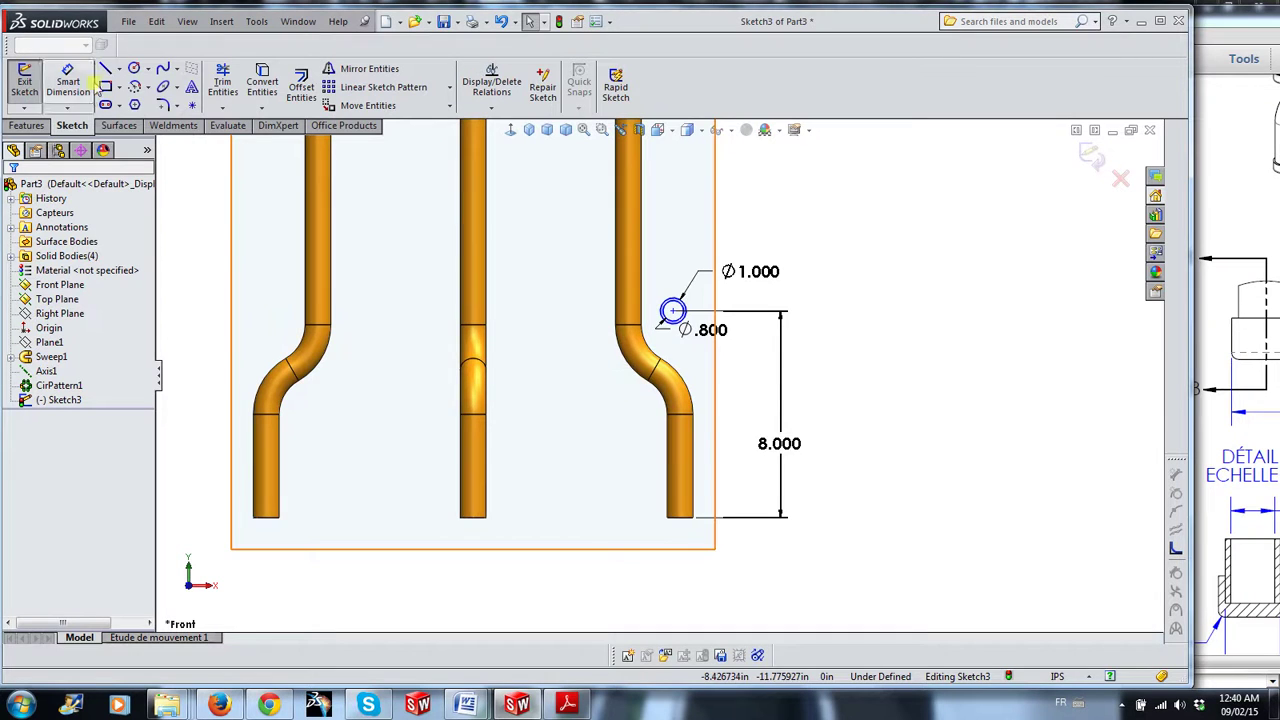
left_click(119, 70)
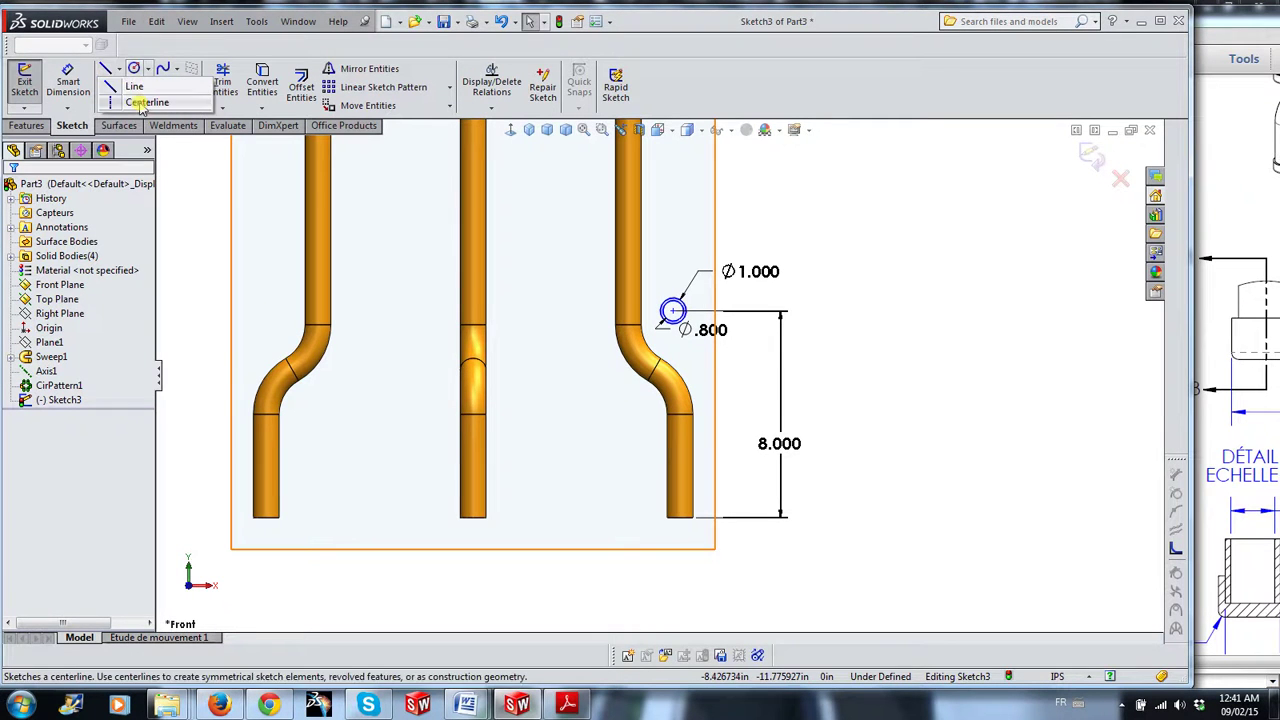
left_click(140, 101)
scroll(622, 342, "up", 3)
scroll(635, 355, "down", 1)
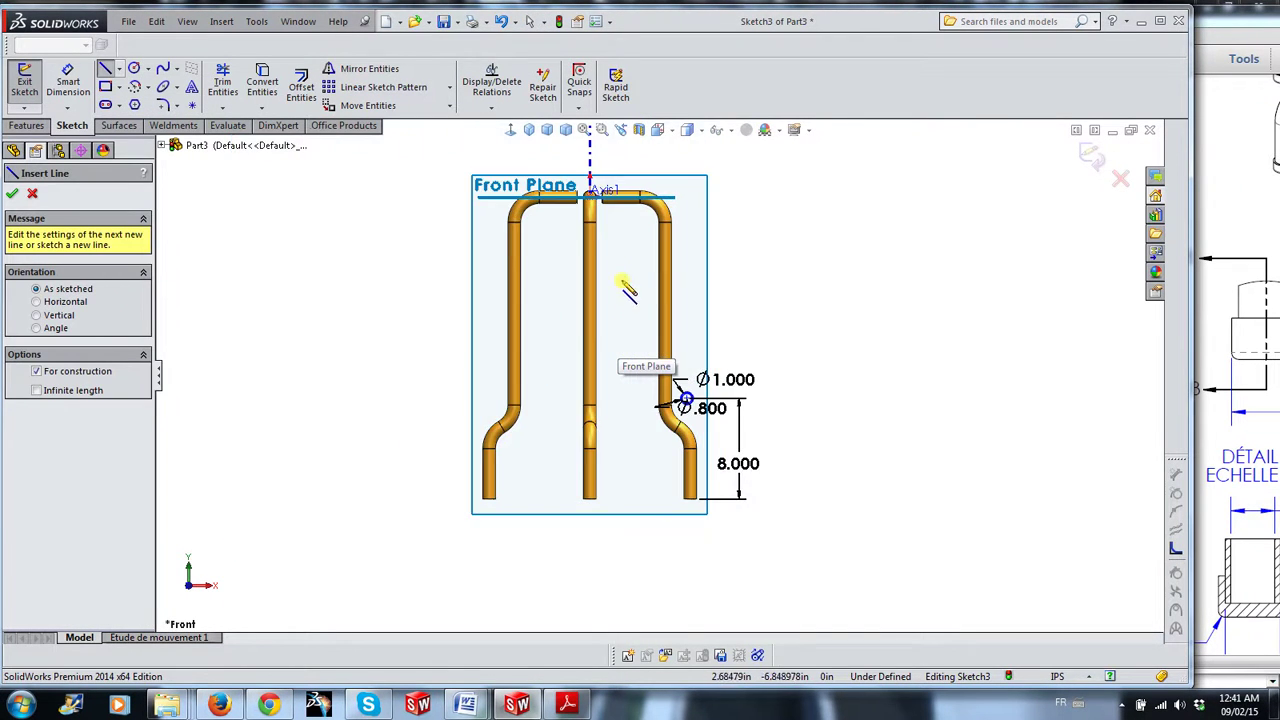
left_click(594, 198)
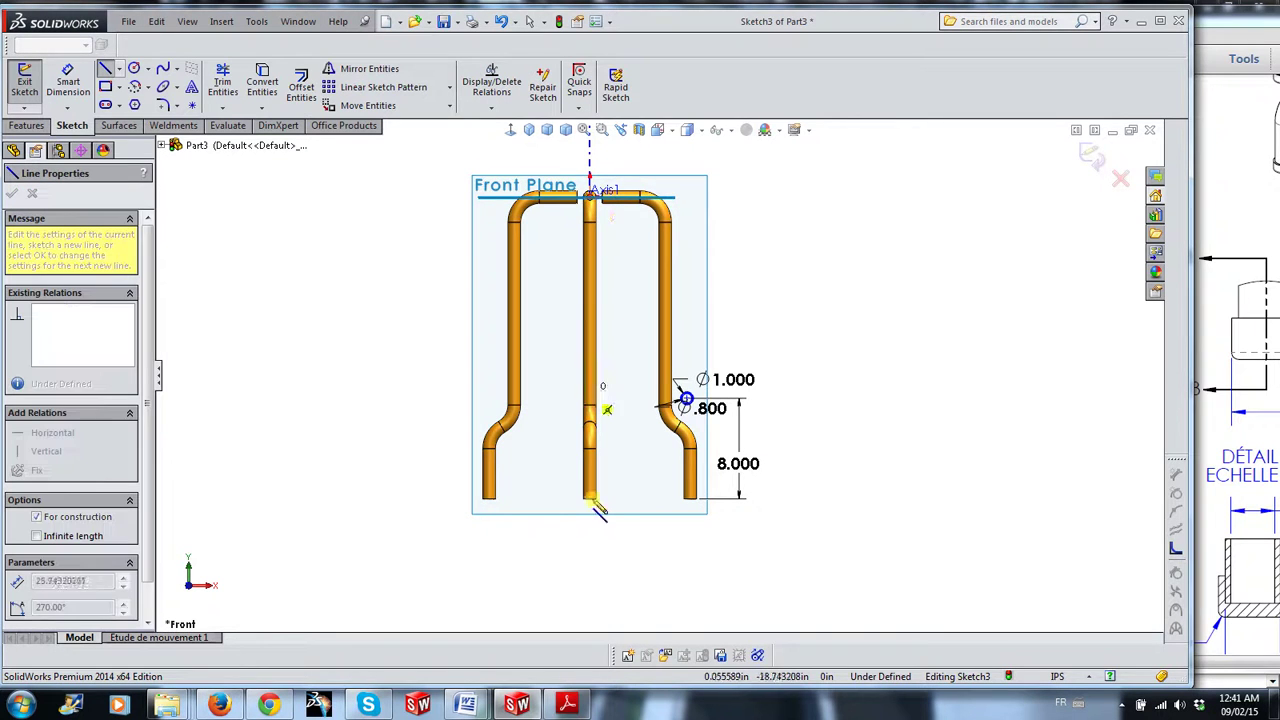
left_click(596, 582)
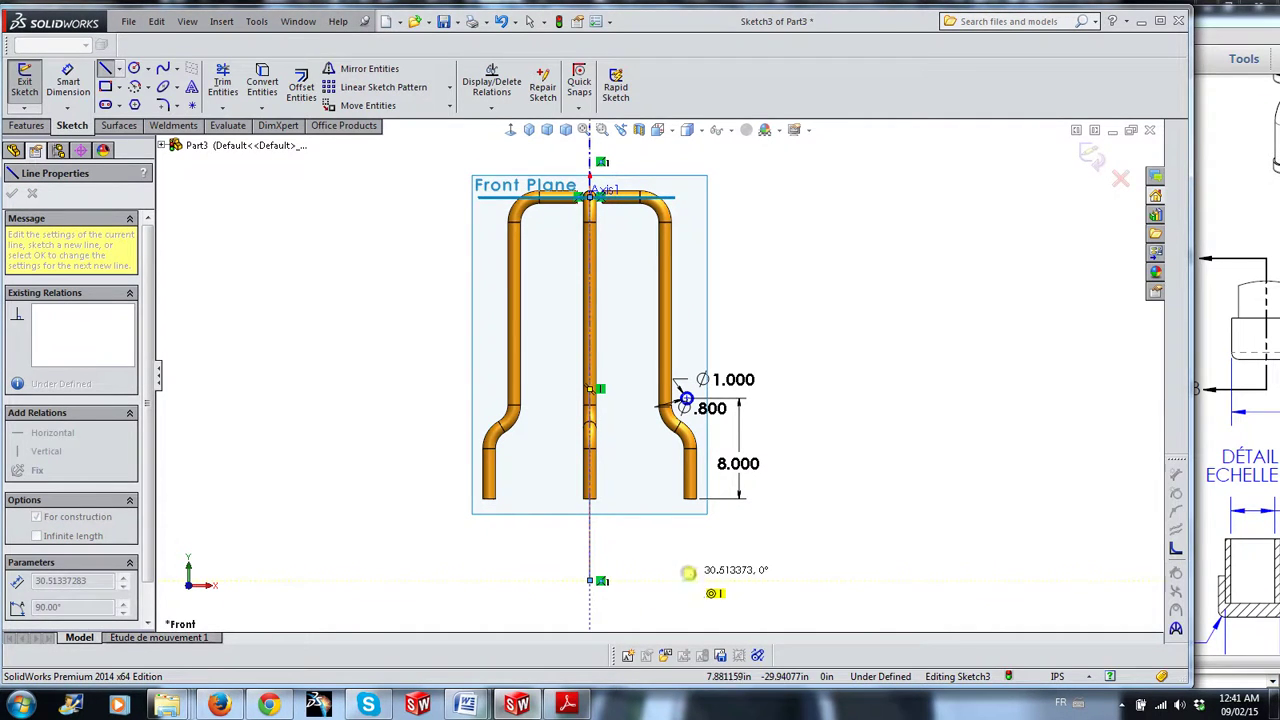
key("Escape")
scroll(721, 407, "down", 3)
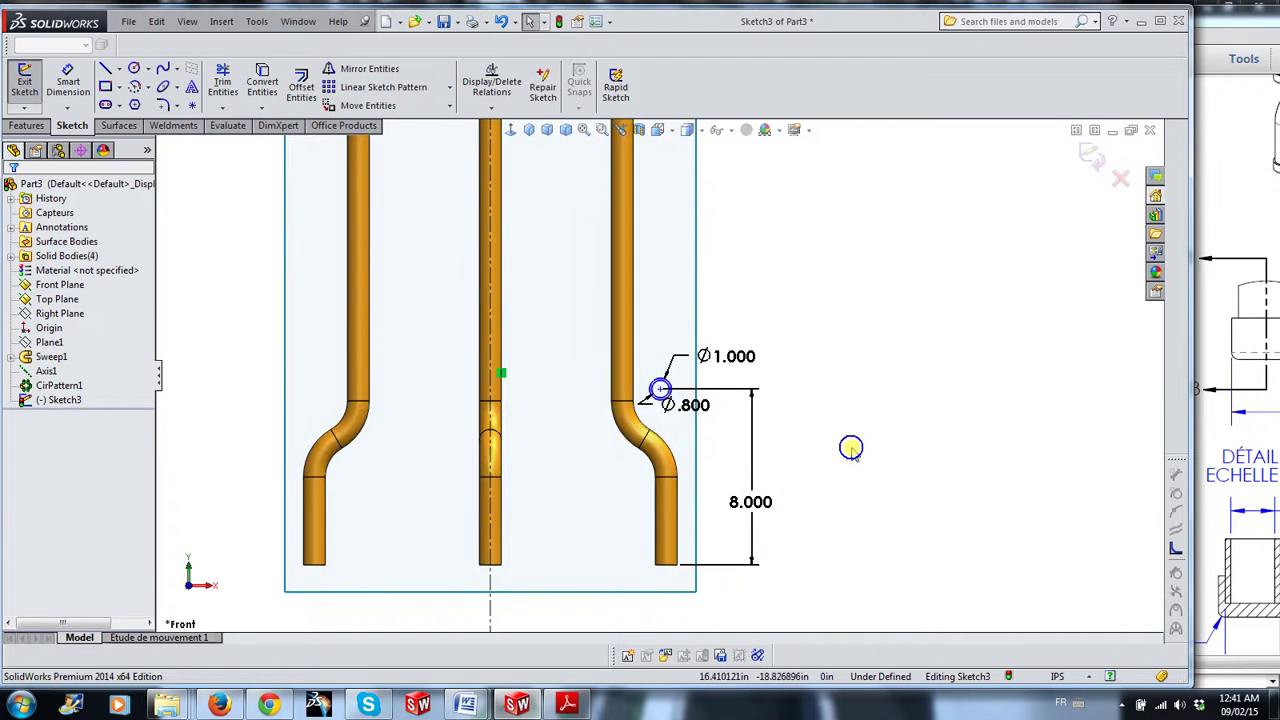
Dimension the ring centre 7.000 from the centerline and exit the sketch
right_click_drag(850, 448, 850, 405)
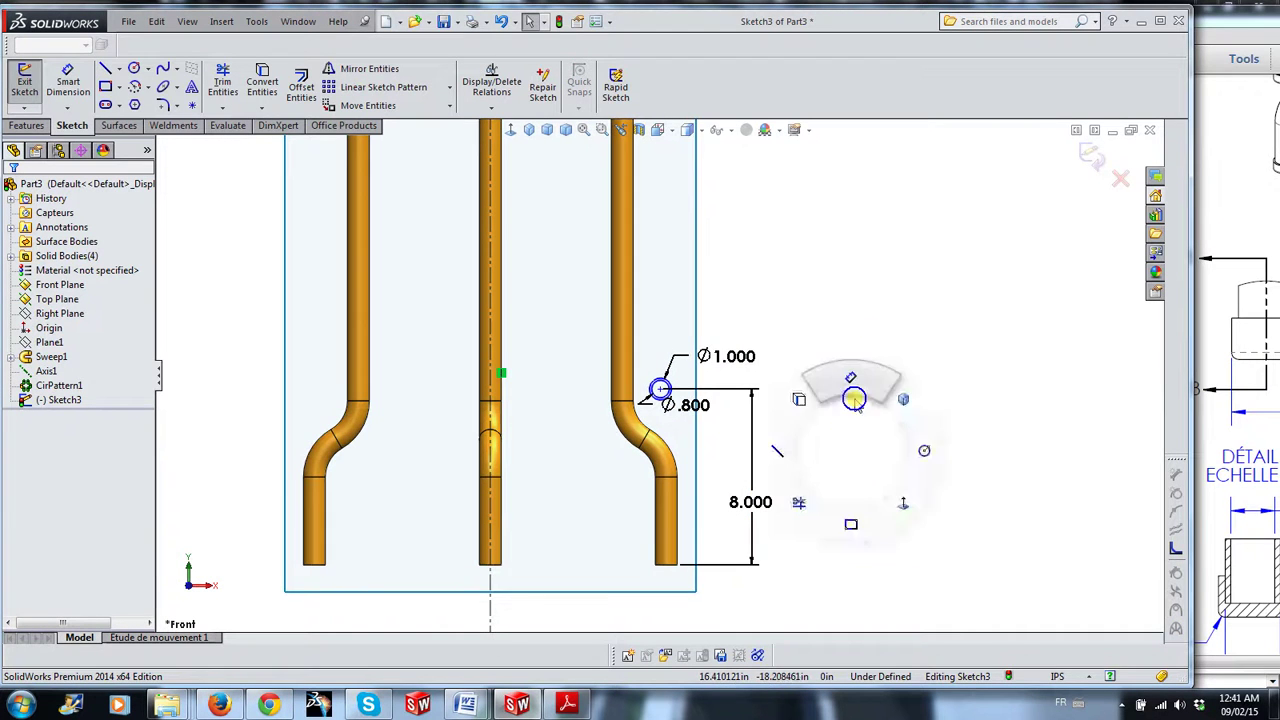
left_click(660, 390)
left_click(492, 402)
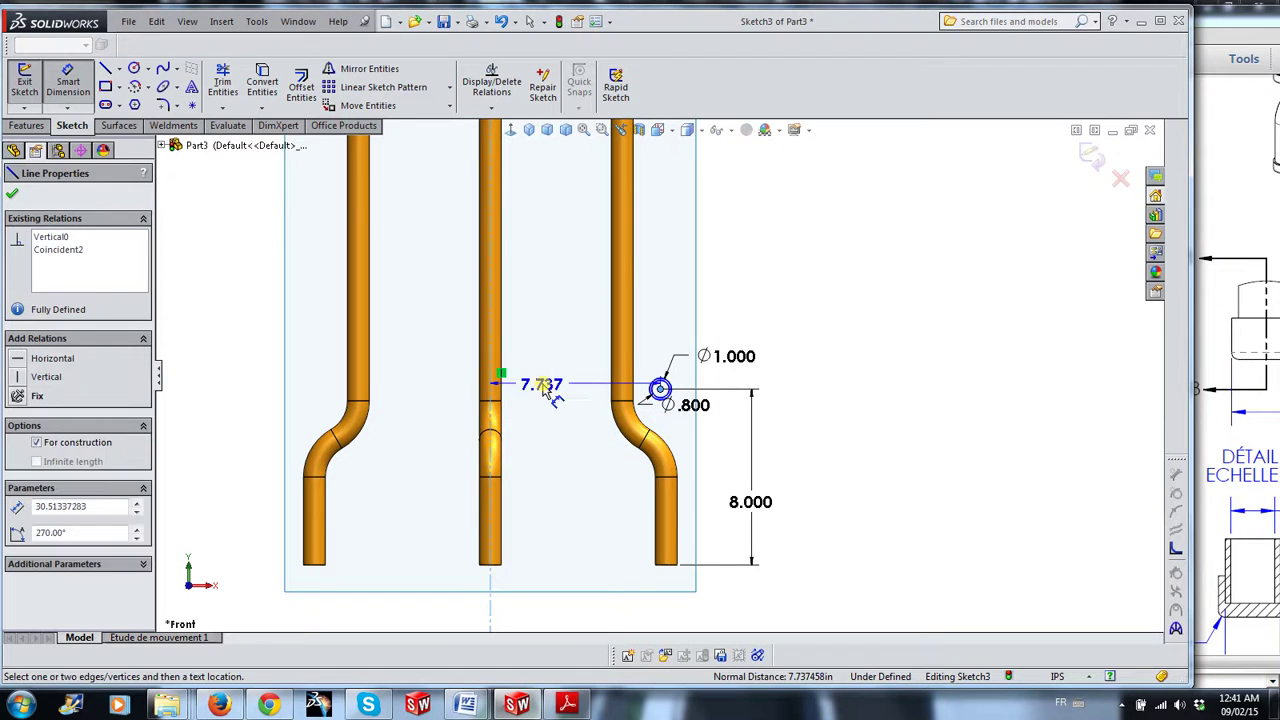
left_click(552, 396)
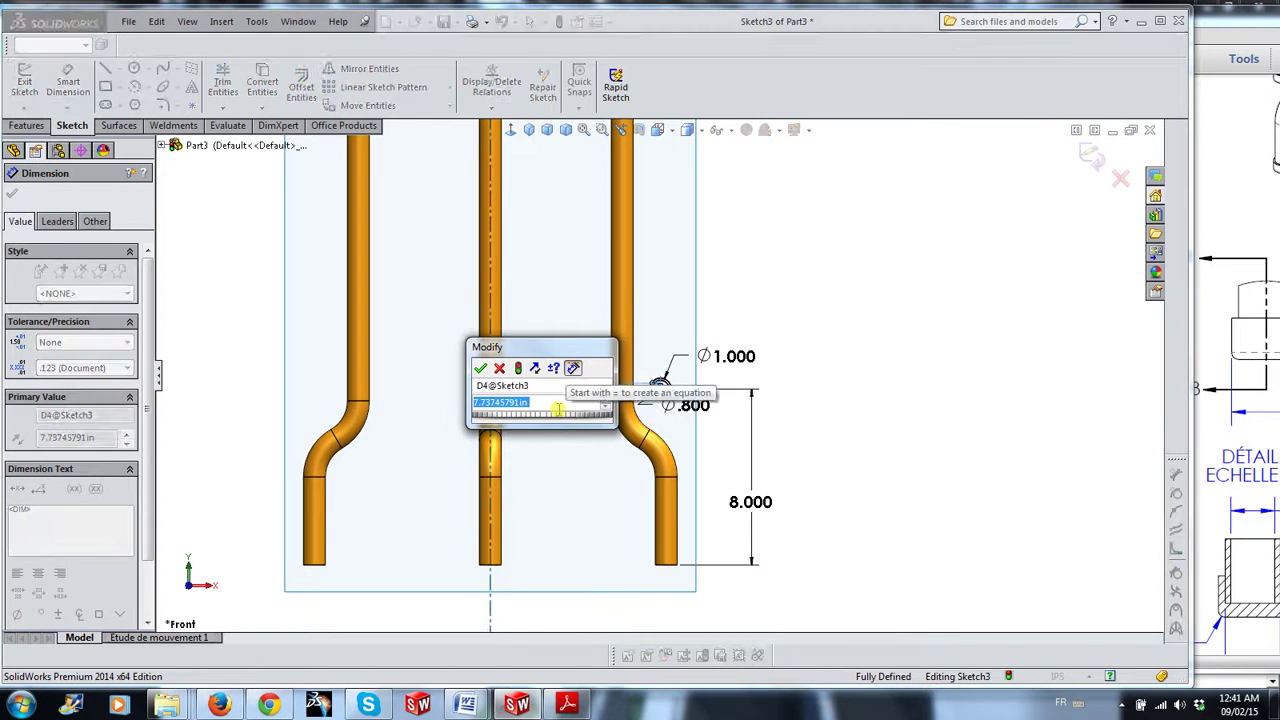
type("7")
key("Return")
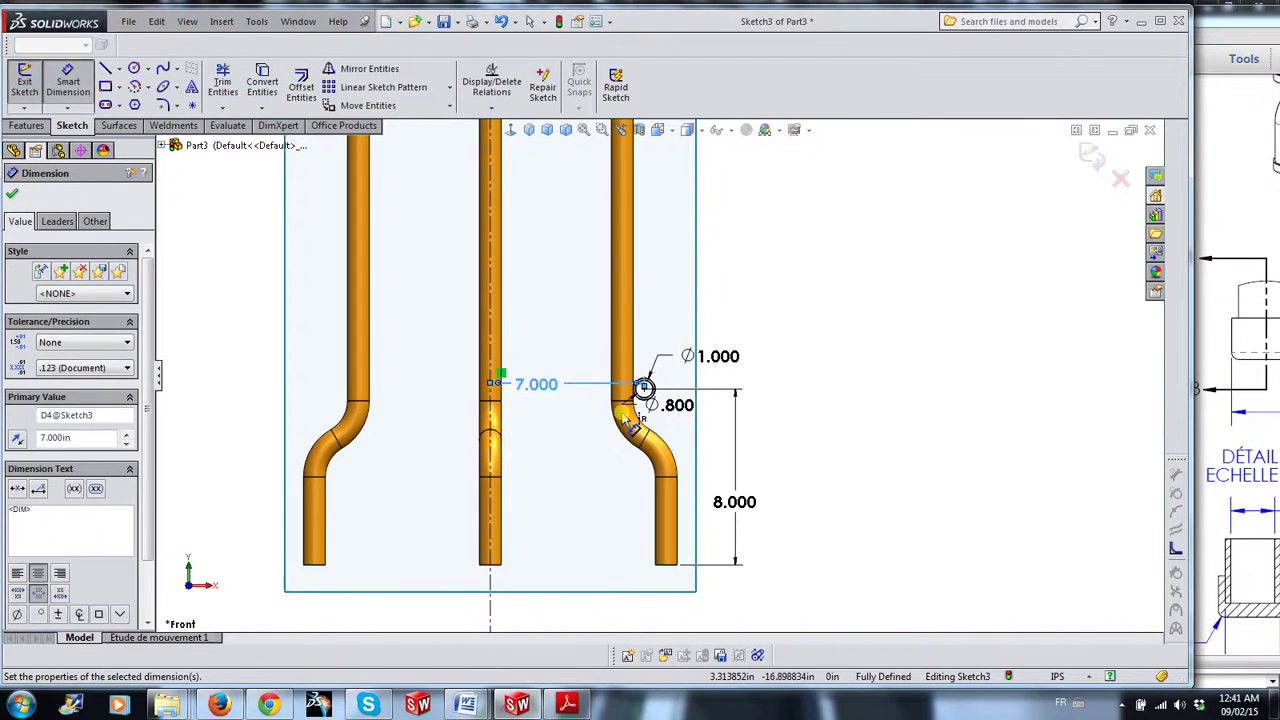
left_click(975, 488)
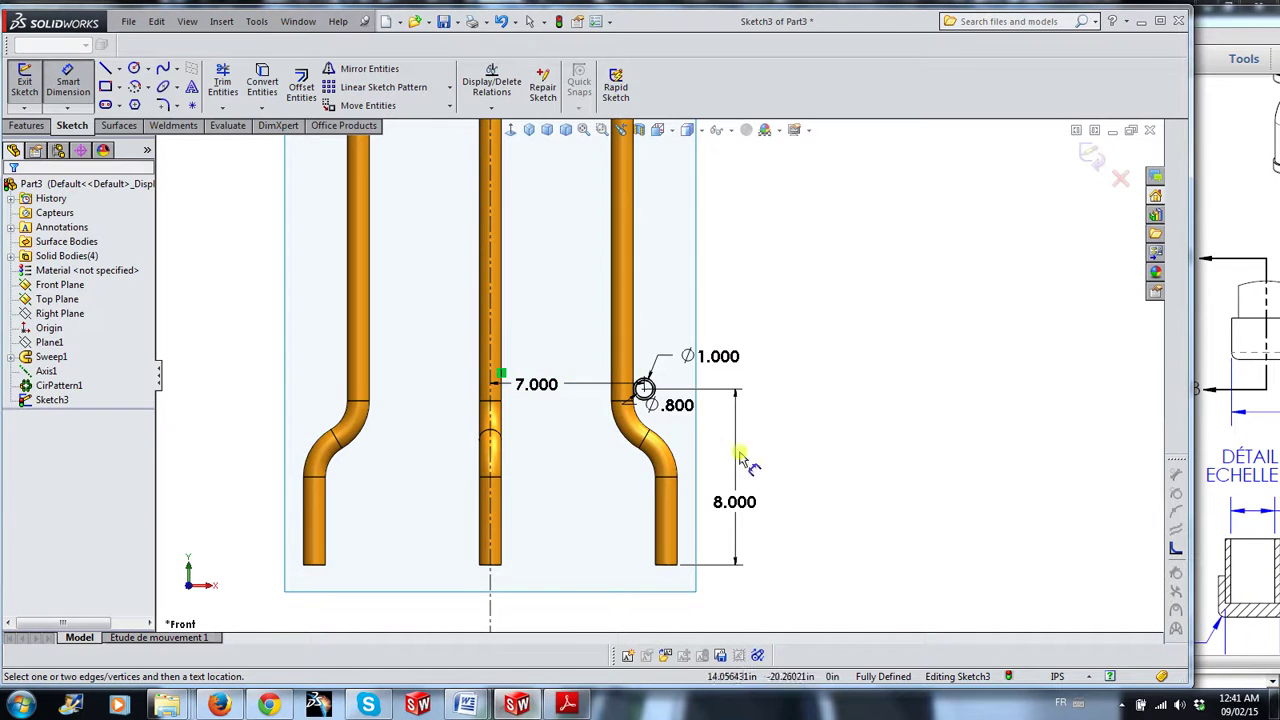
scroll(640, 422, "up", 3)
scroll(951, 251, "down", 3)
middle_click_drag(951, 251, 778, 505)
key("ctrl+b")
scroll(700, 515, "down", 3)
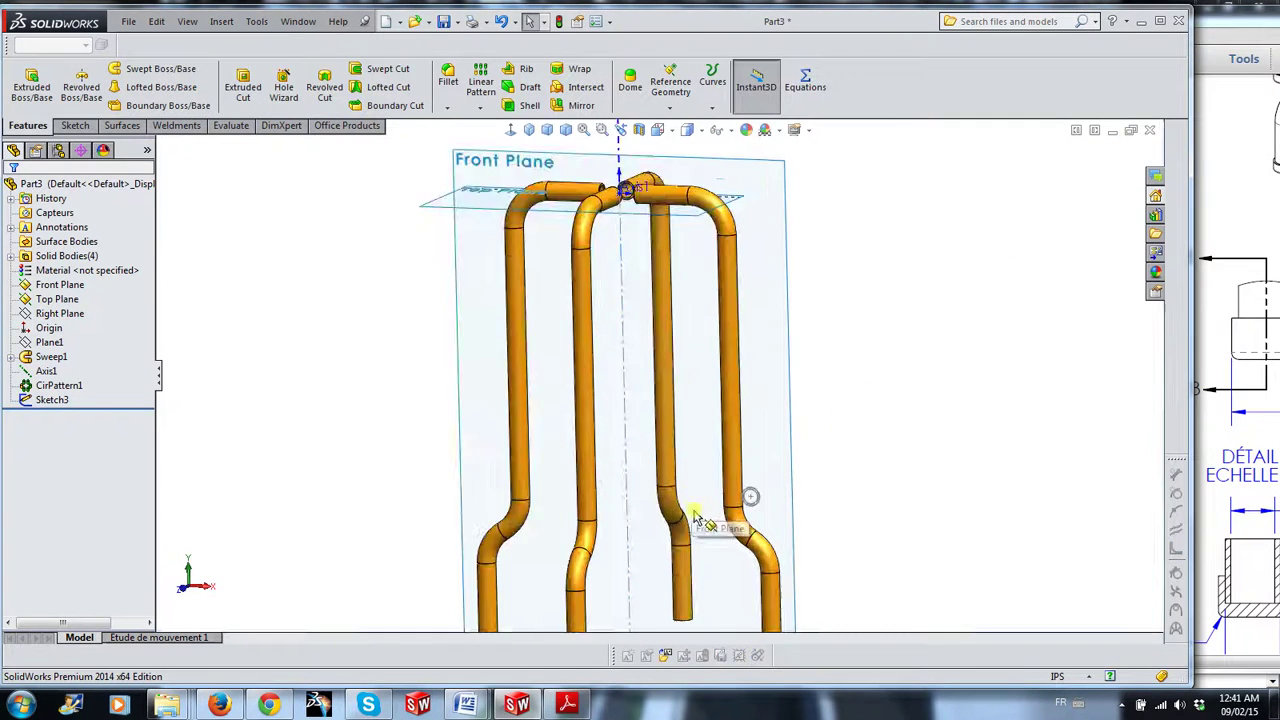
Revolve Sketch3's small circle 360° around axis Line2 to form the leg-joining ring
left_click(84, 90)
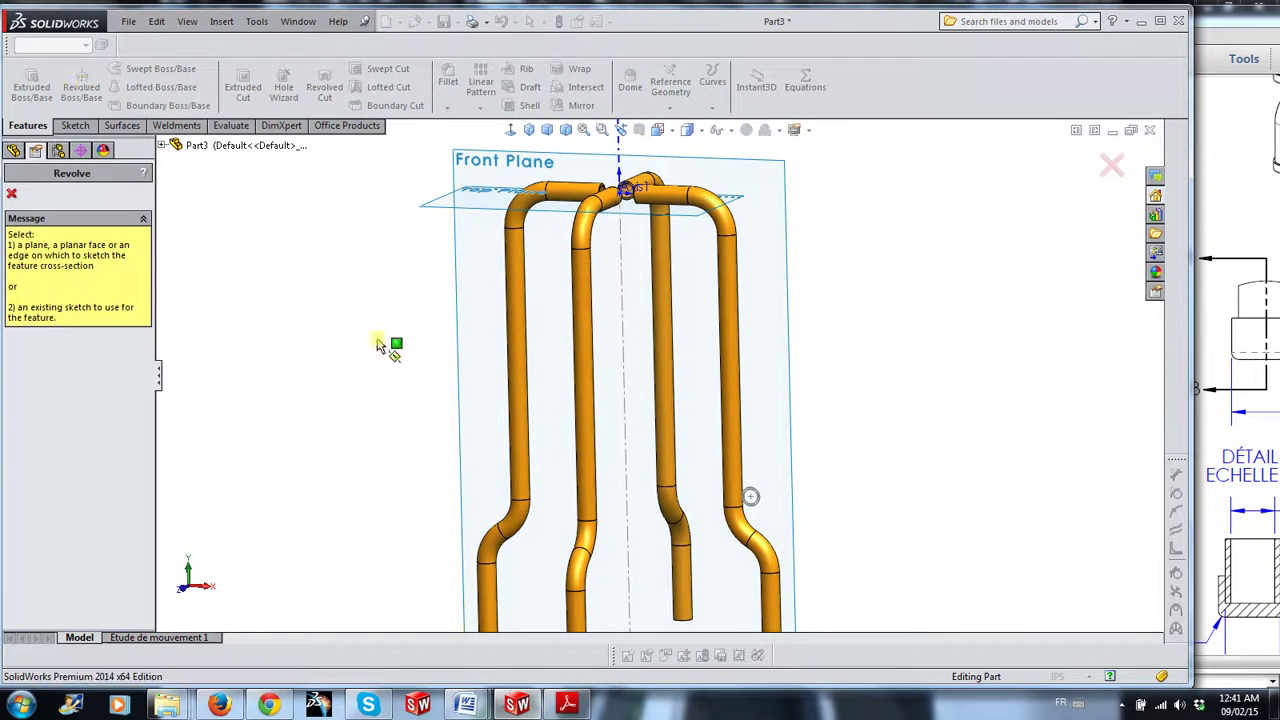
scroll(808, 534, "down", 2)
scroll(790, 515, "down", 2)
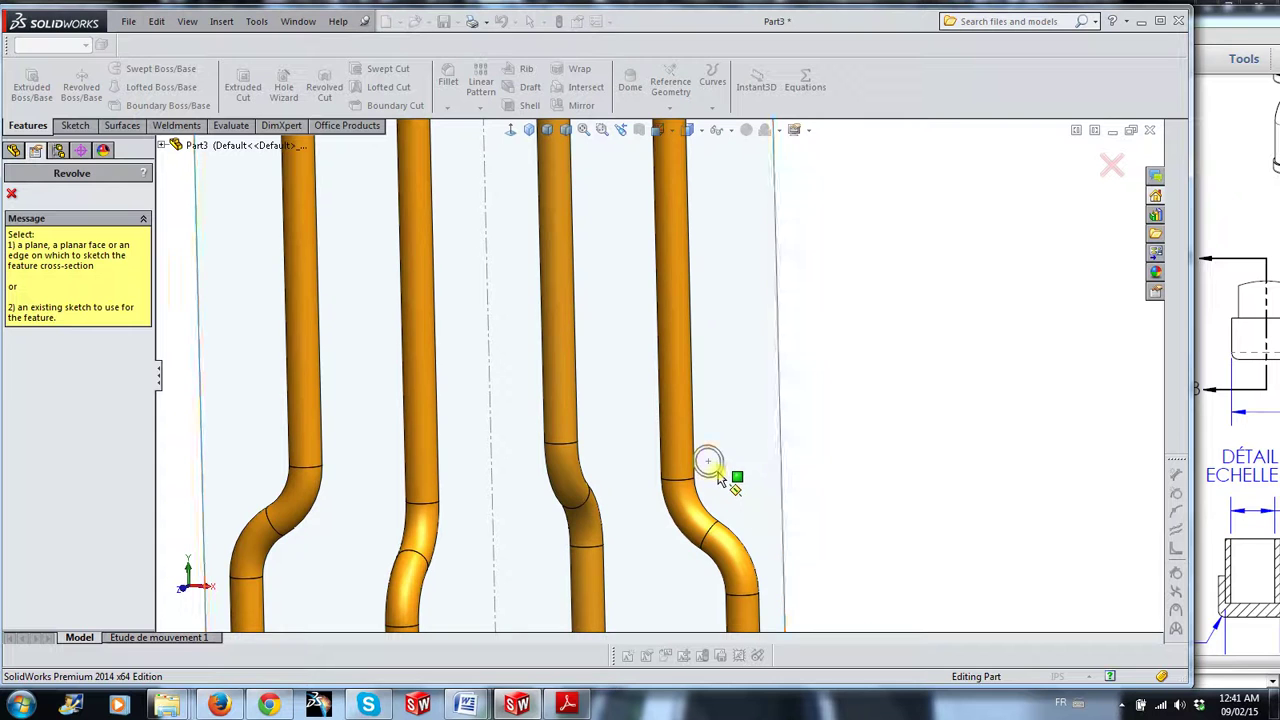
key("Escape")
left_click(856, 503)
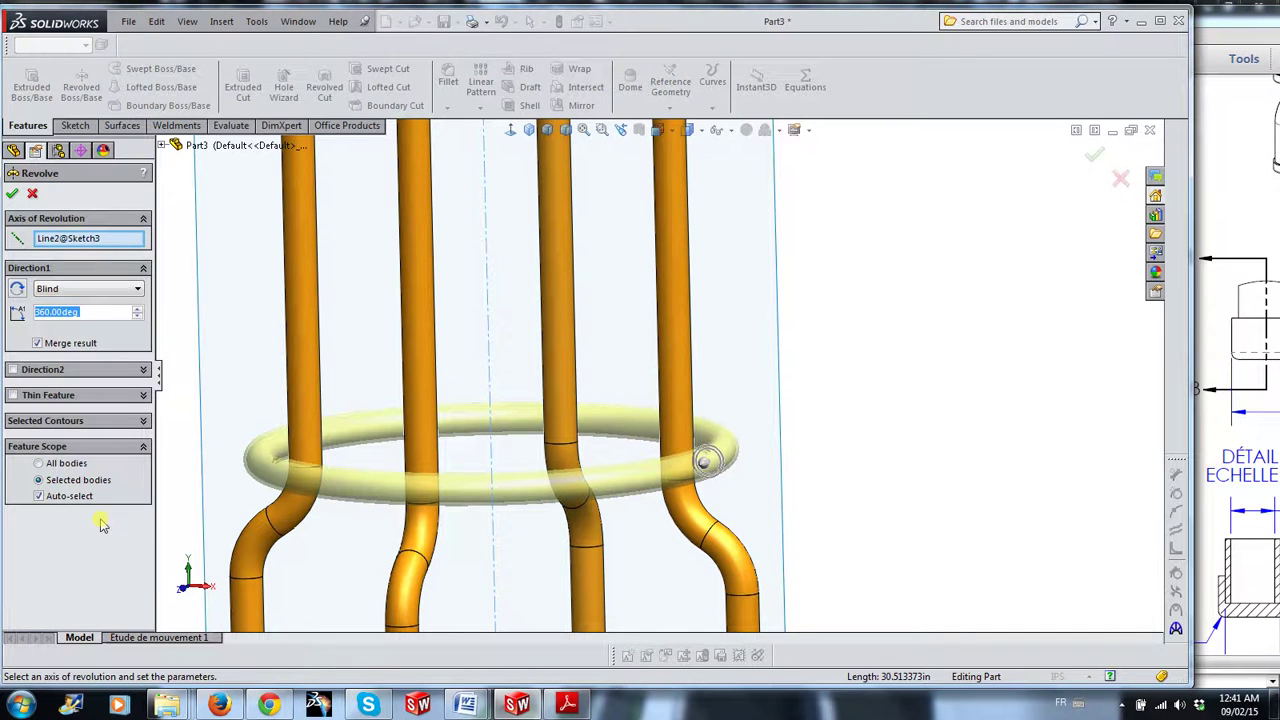
scroll(884, 519, "up", 2)
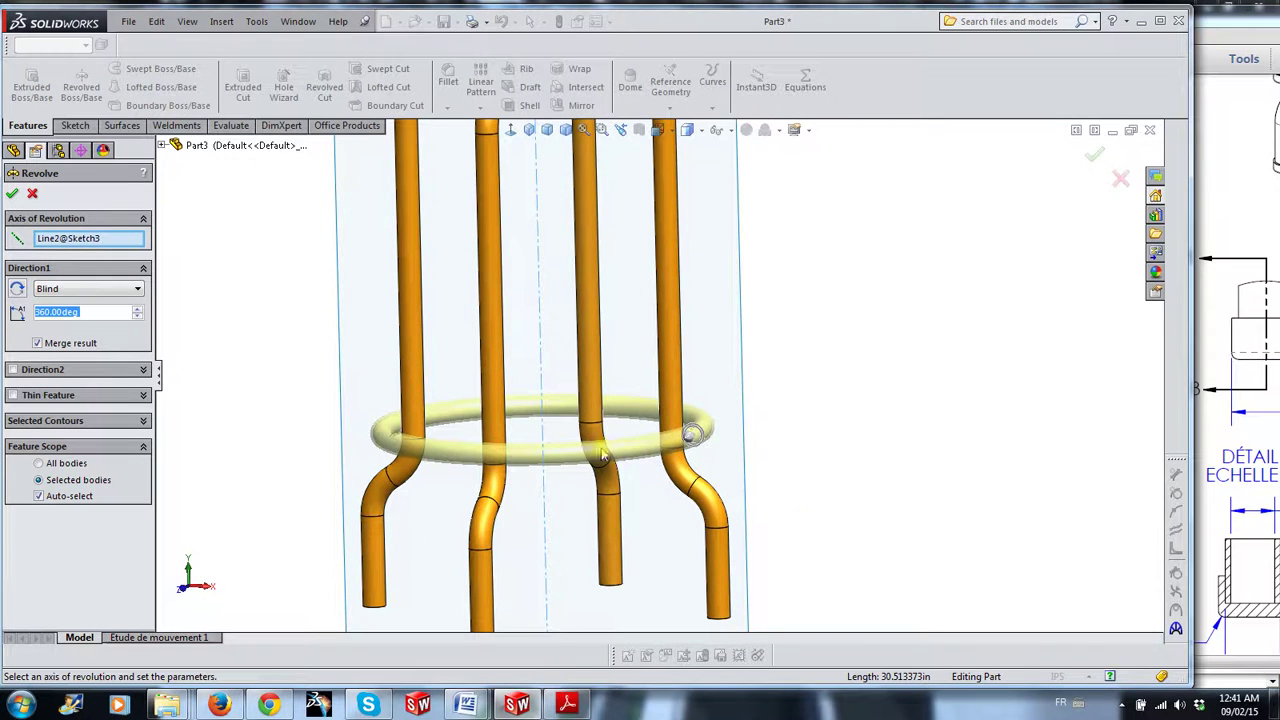
left_click(12, 194)
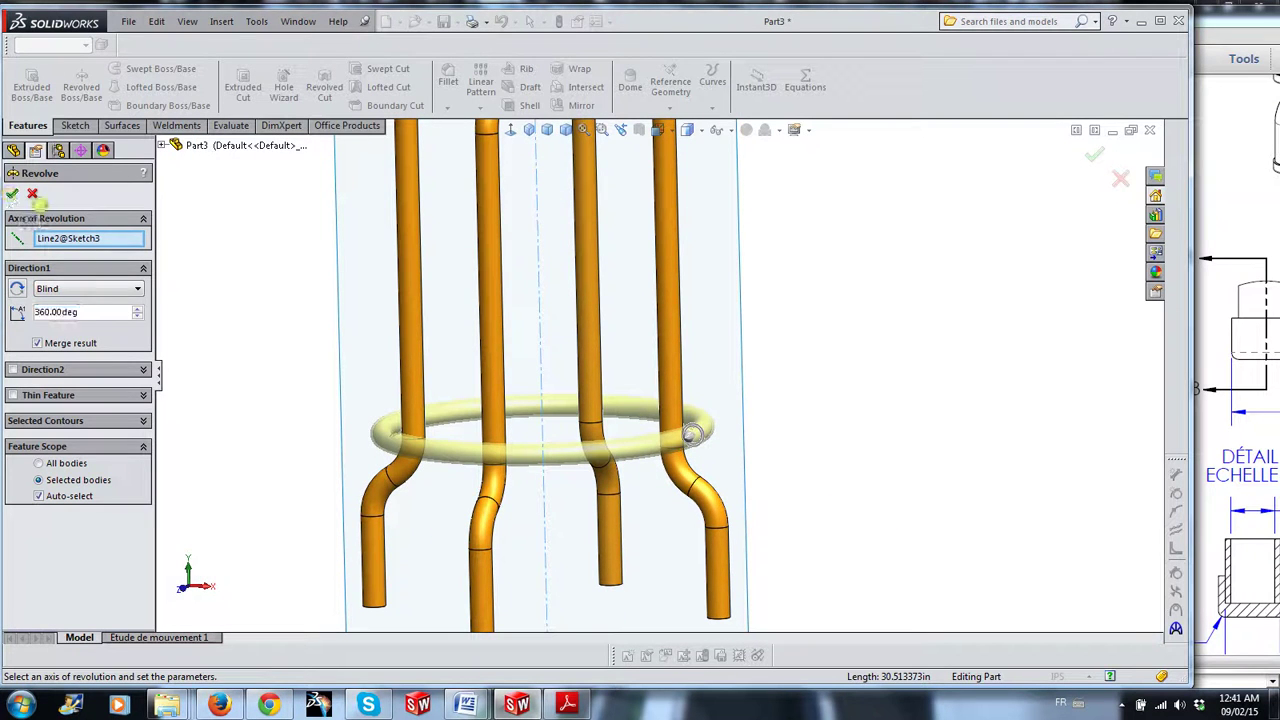
left_click(925, 448)
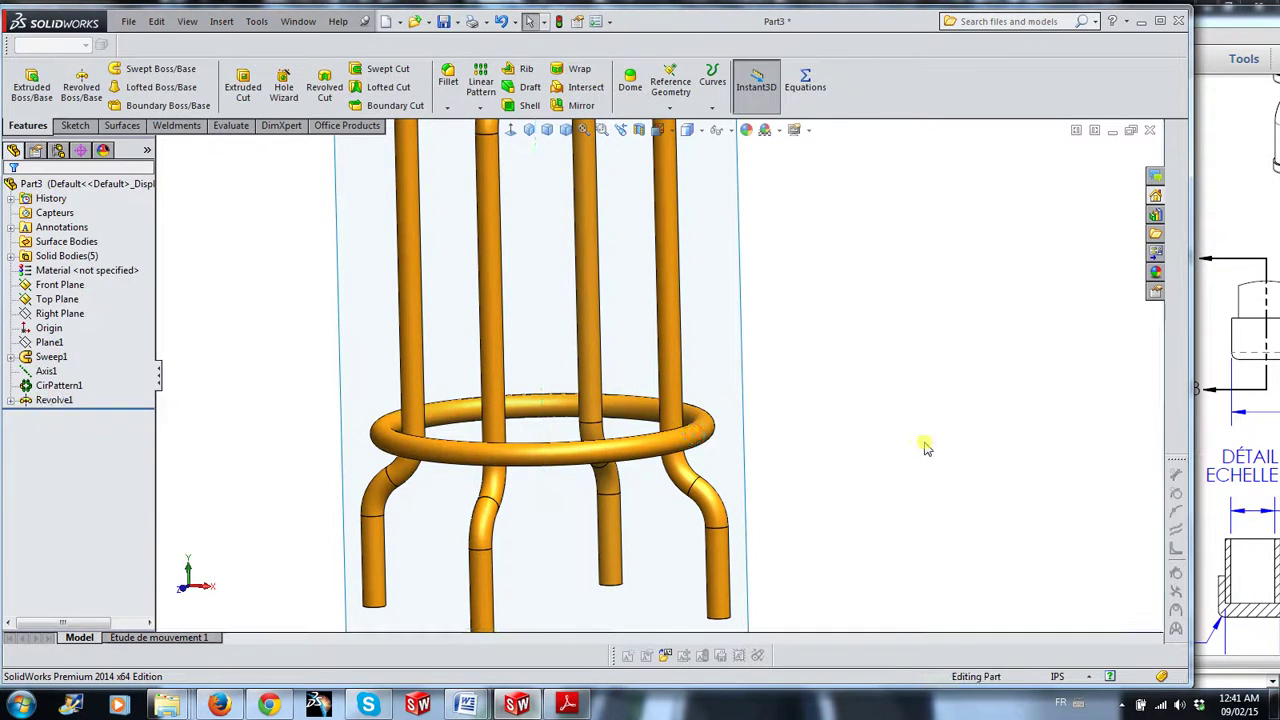
scroll(897, 443, "up", 3)
middle_click_drag(757, 354, 640, 303)
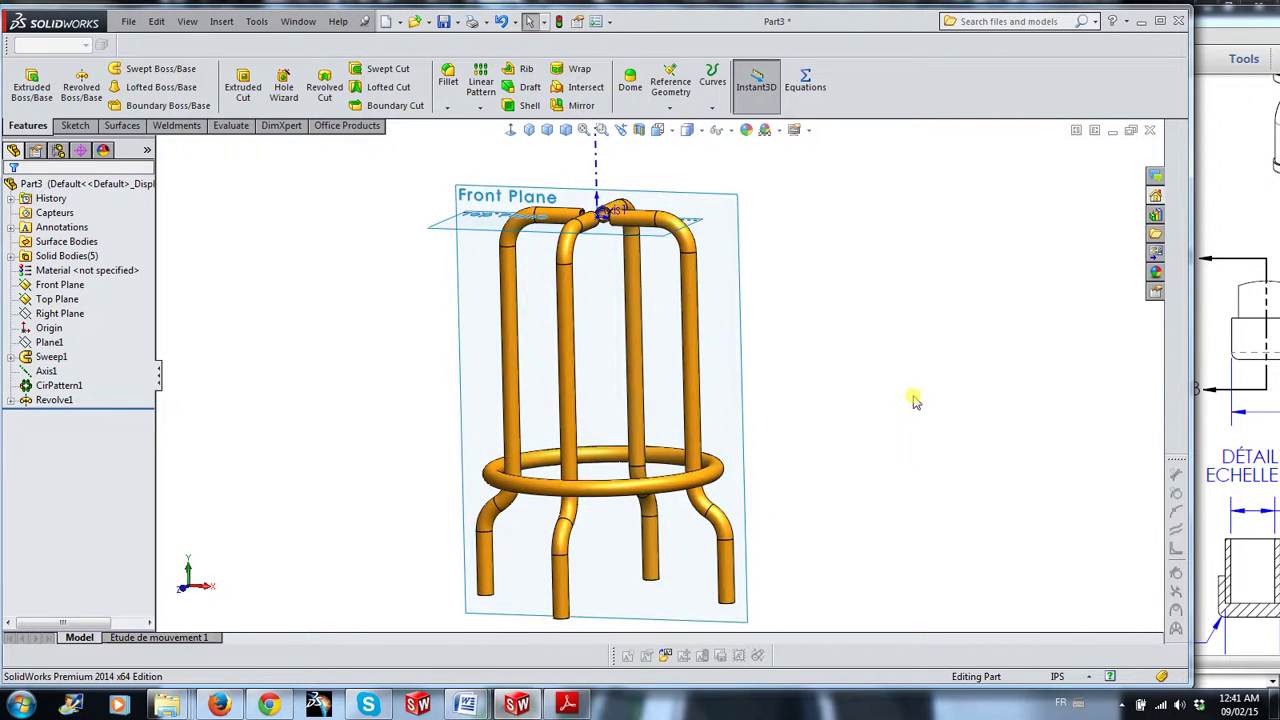
middle_click_drag(913, 400, 907, 433)
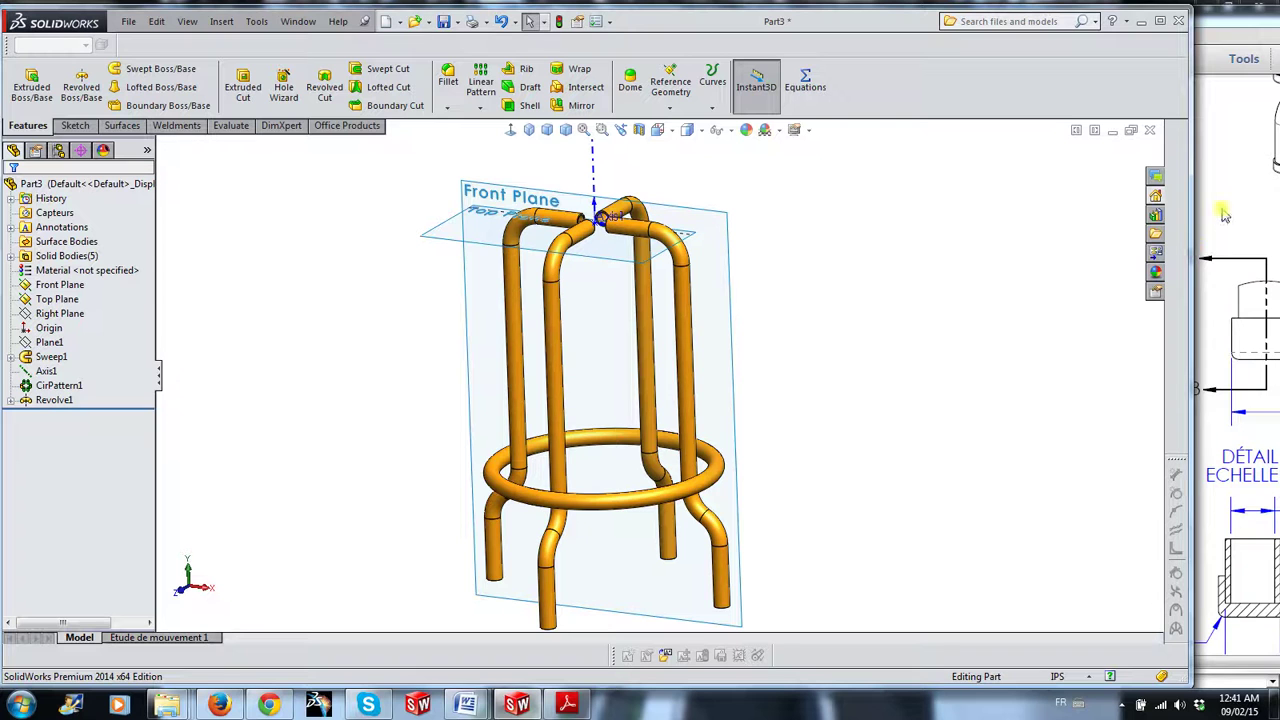
scroll(735, 204, "down", 2)
Create Plane2 parallel to the Top Plane and tangent to the central tube's top face
left_click(670, 88)
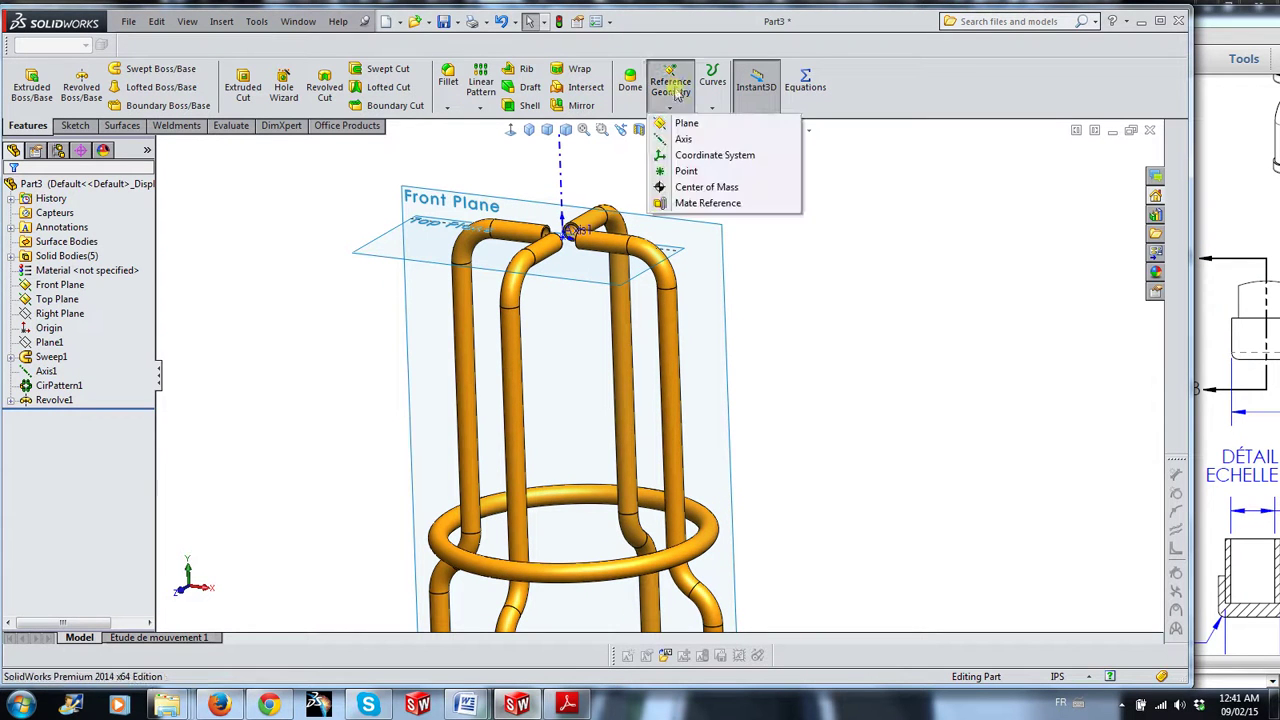
left_click(687, 124)
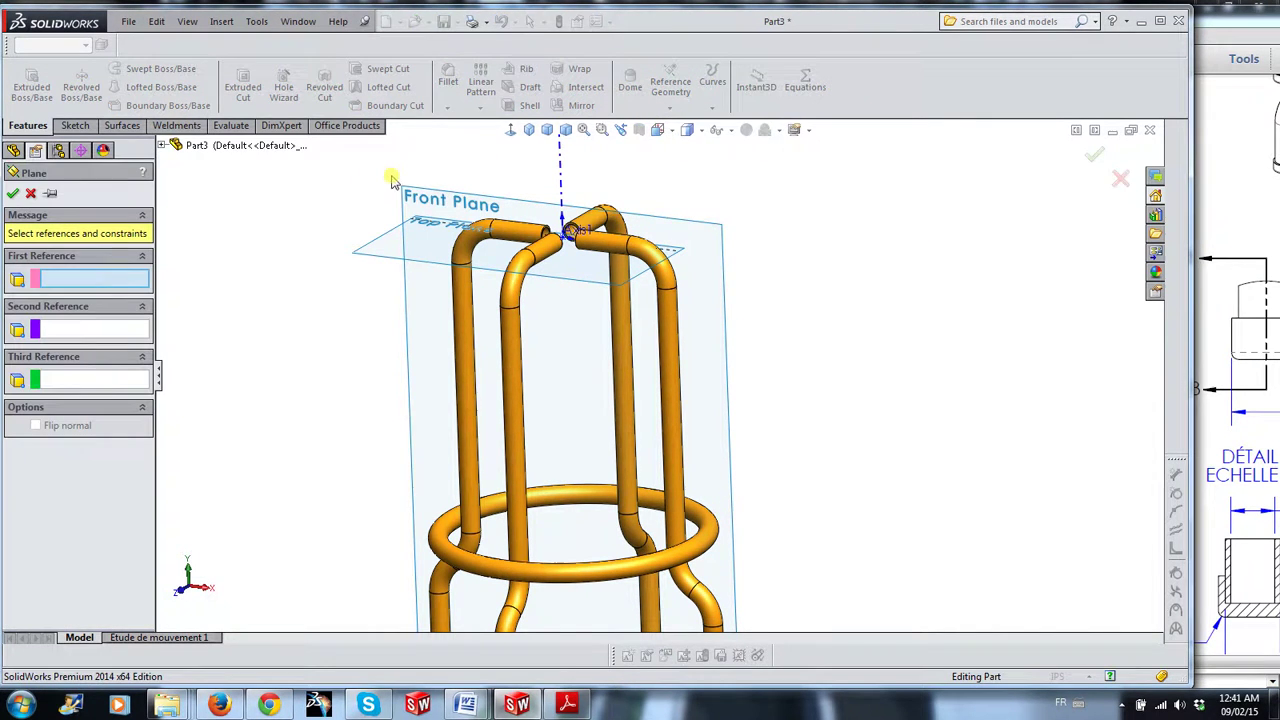
scroll(392, 181, "down", 1)
scroll(375, 215, "down", 1)
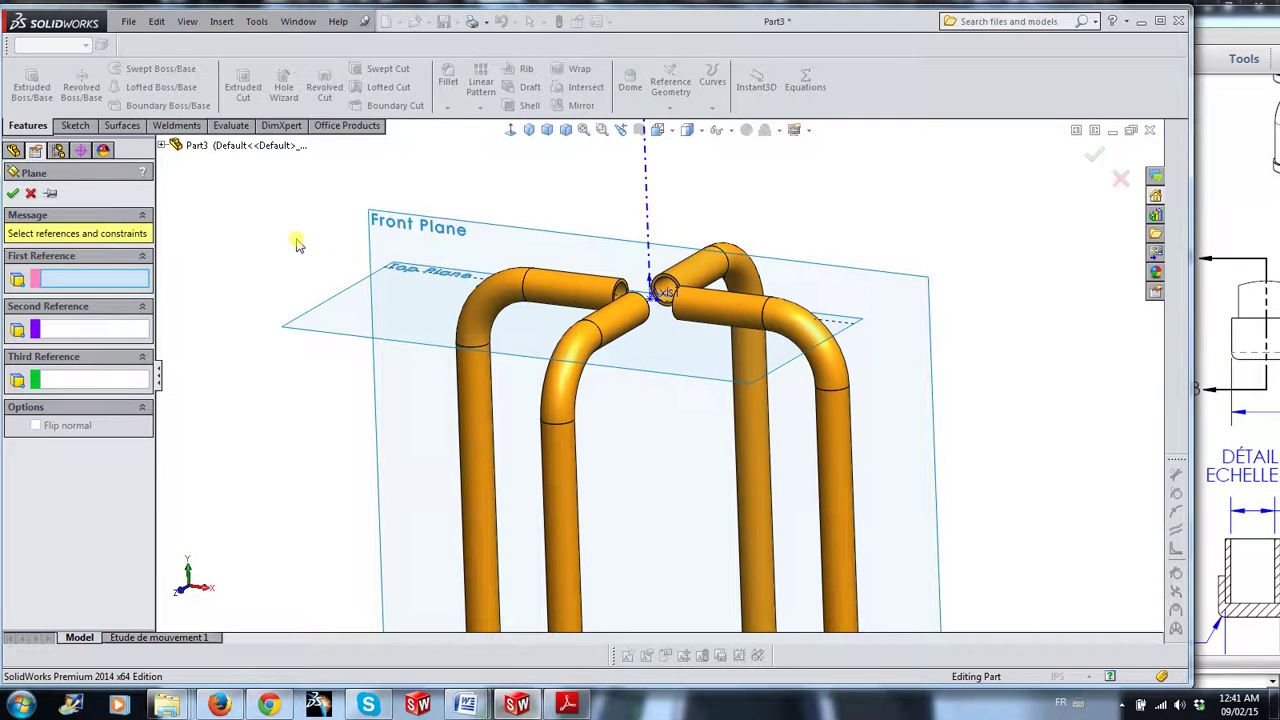
left_click(336, 305)
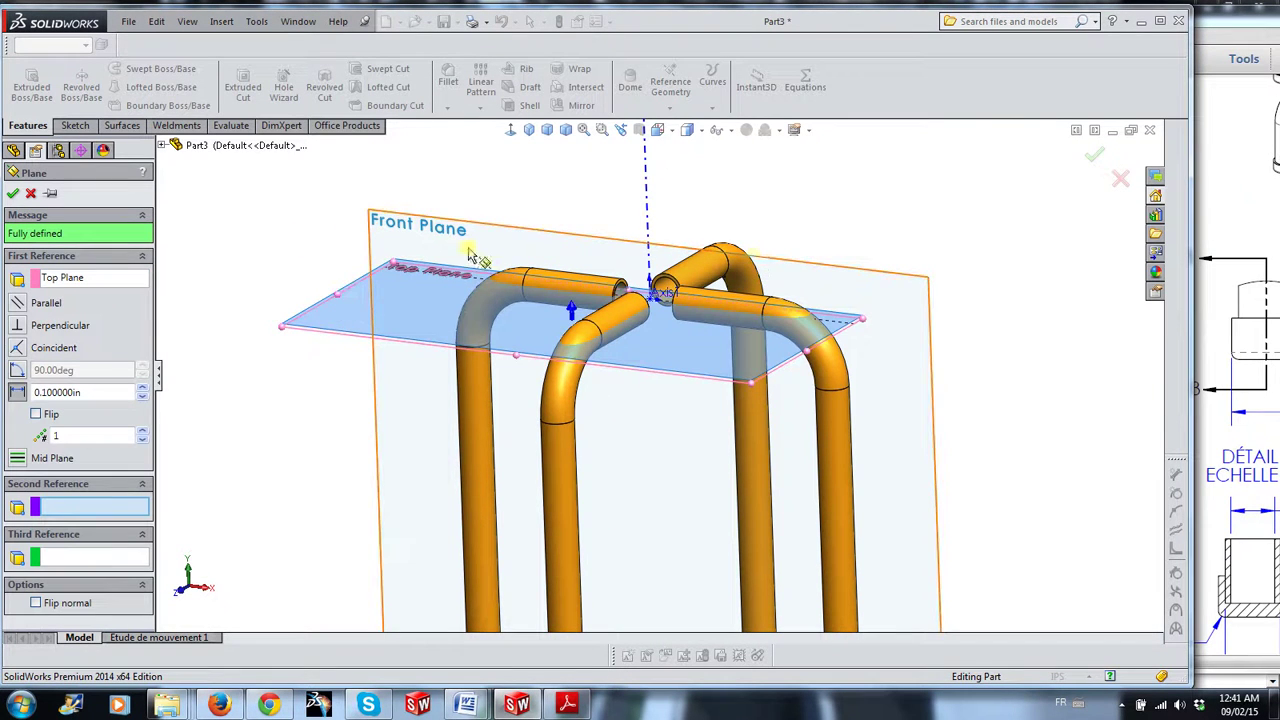
scroll(766, 268, "down", 1)
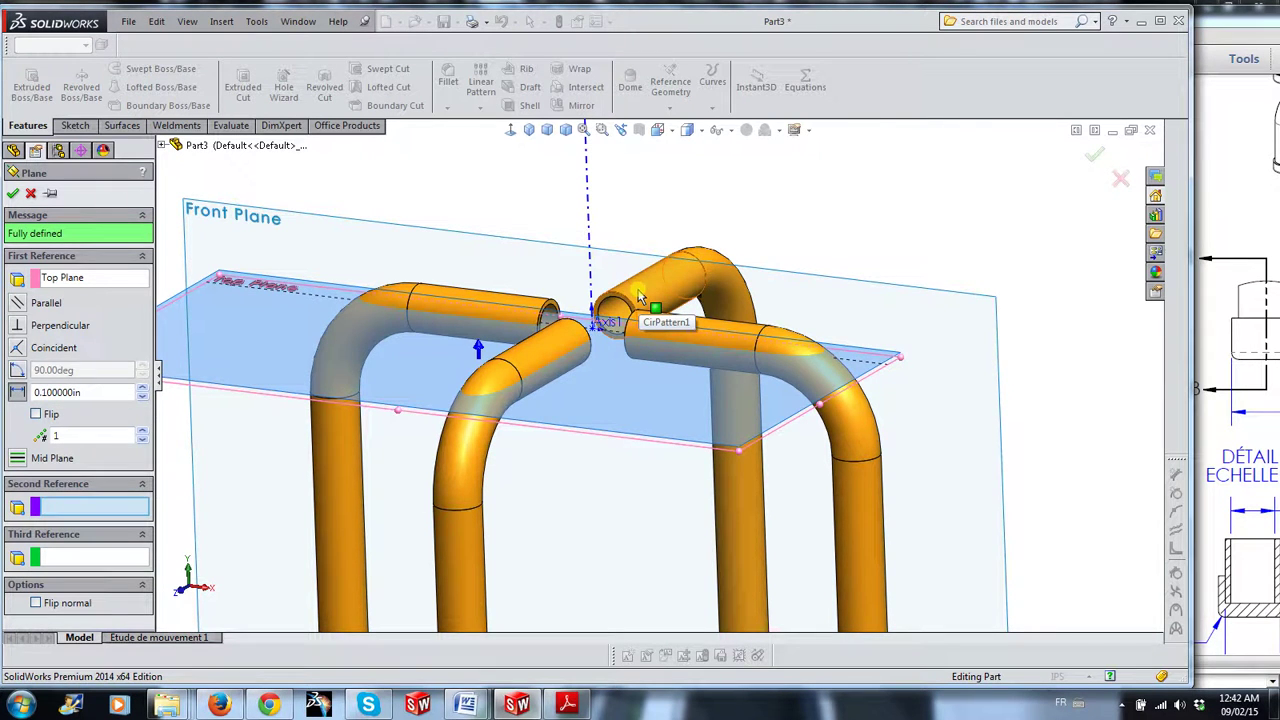
left_click(655, 280)
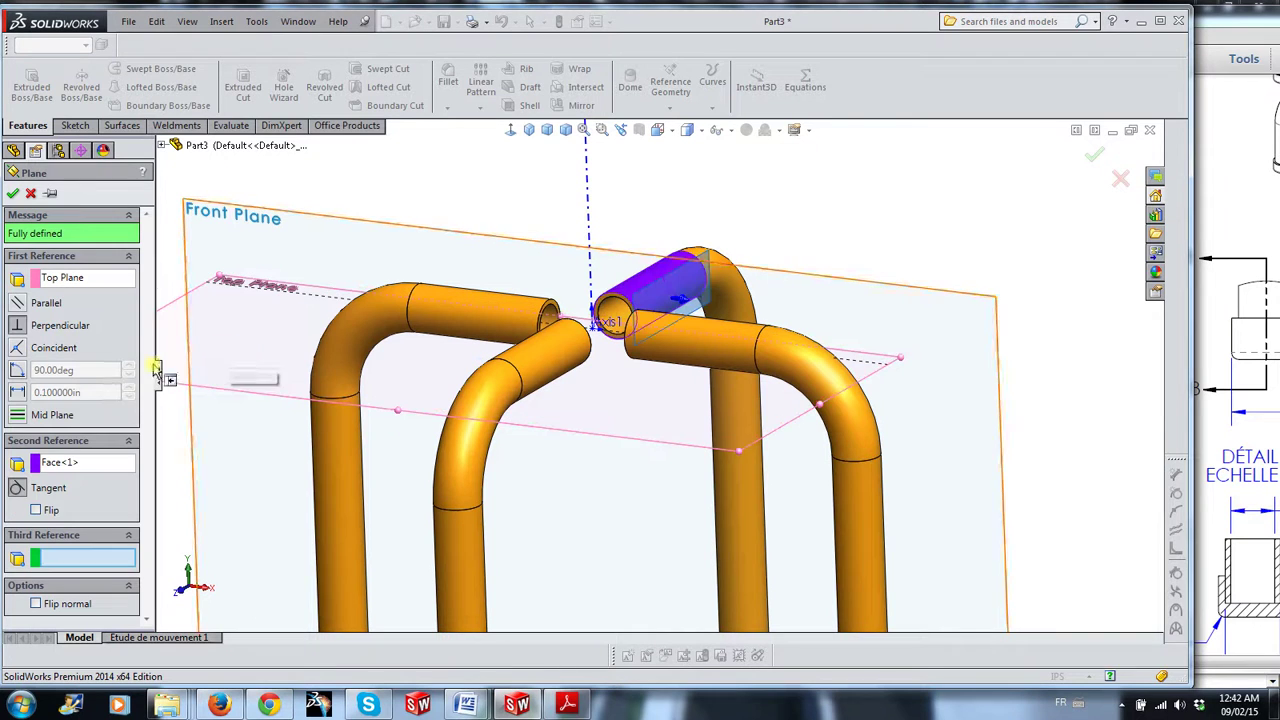
left_click(17, 305)
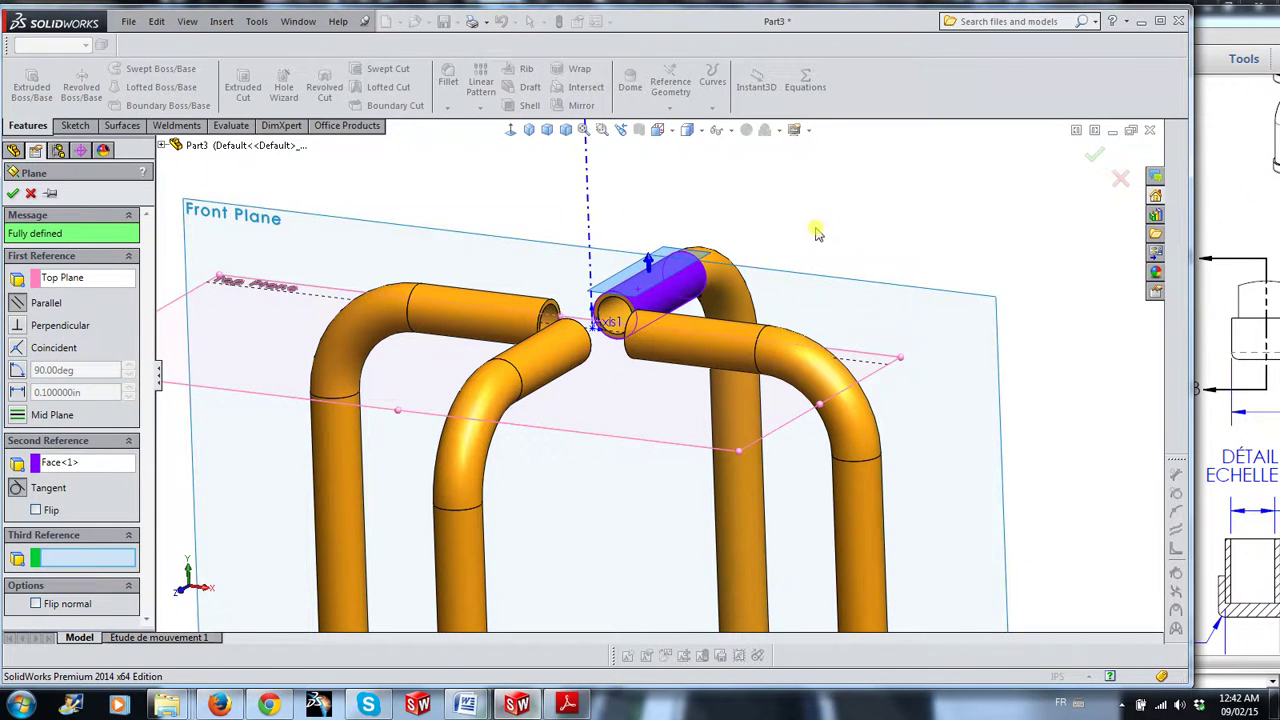
mouse_move(816, 233)
middle_mouse_down()
mouse_move(831, 194)
mouse_move(828, 210)
middle_mouse_up()
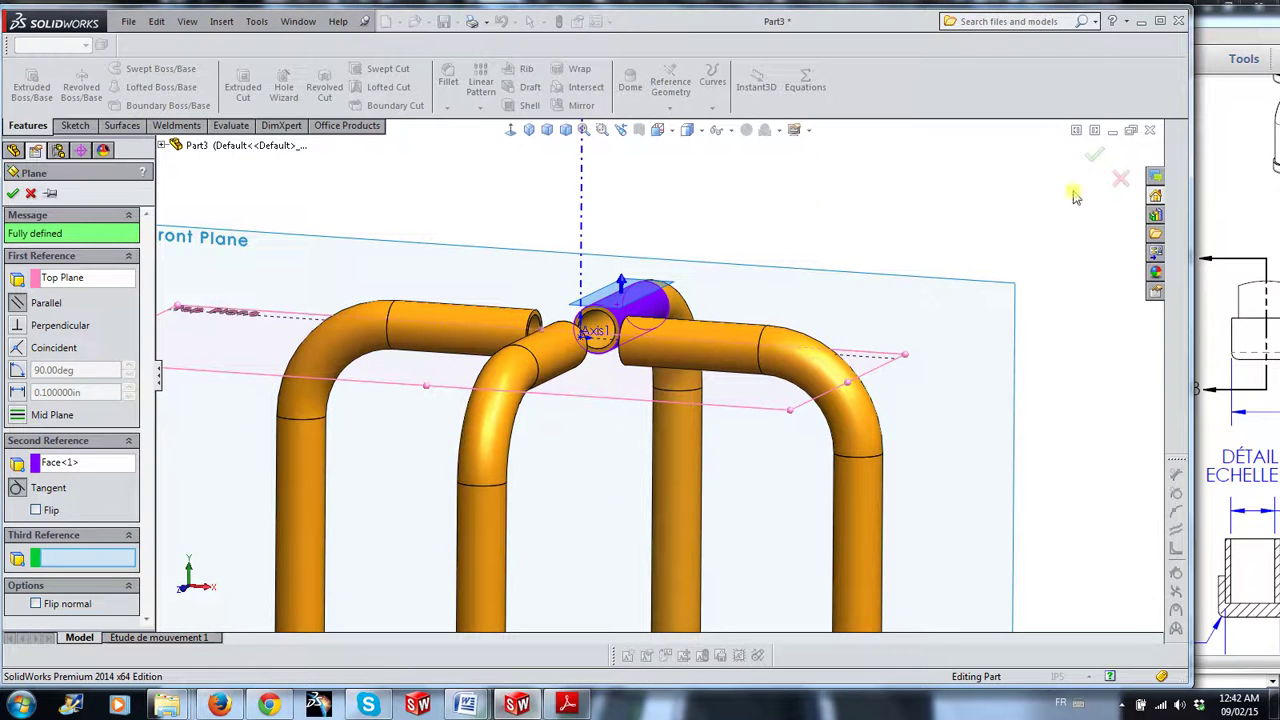
left_click(1090, 158)
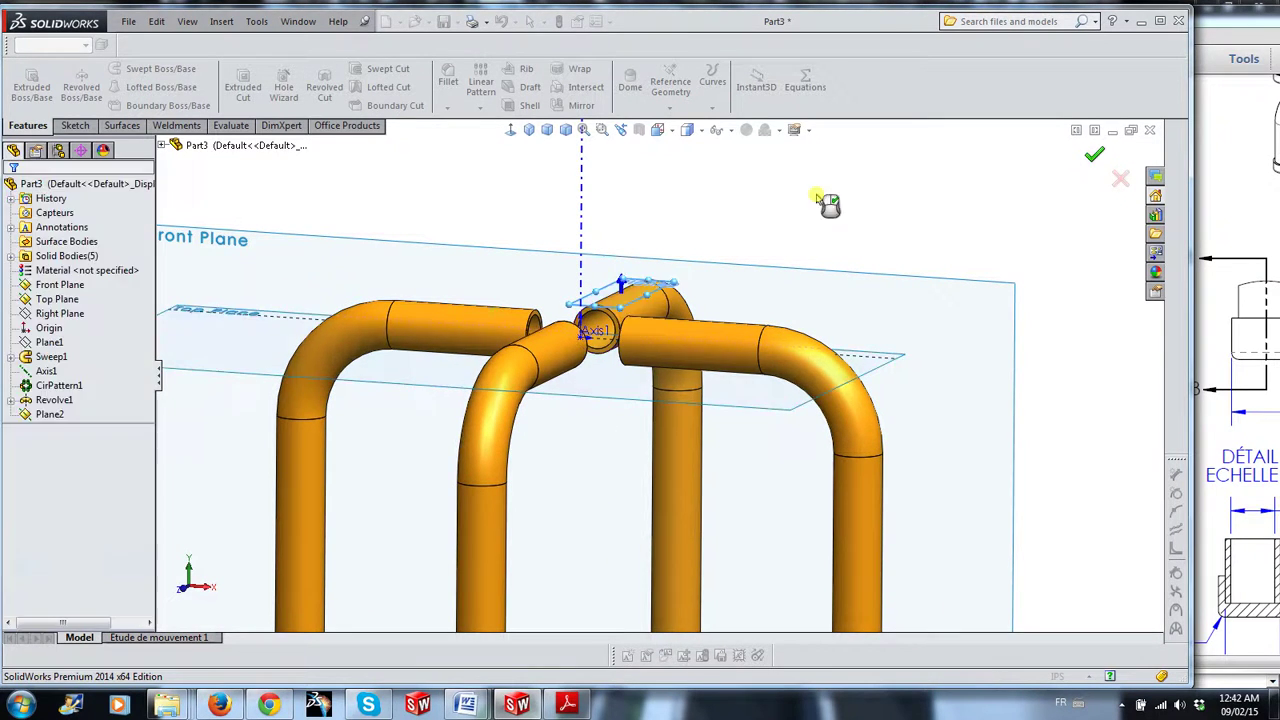
Hide the Front Plane and Top Plane
left_click(818, 198)
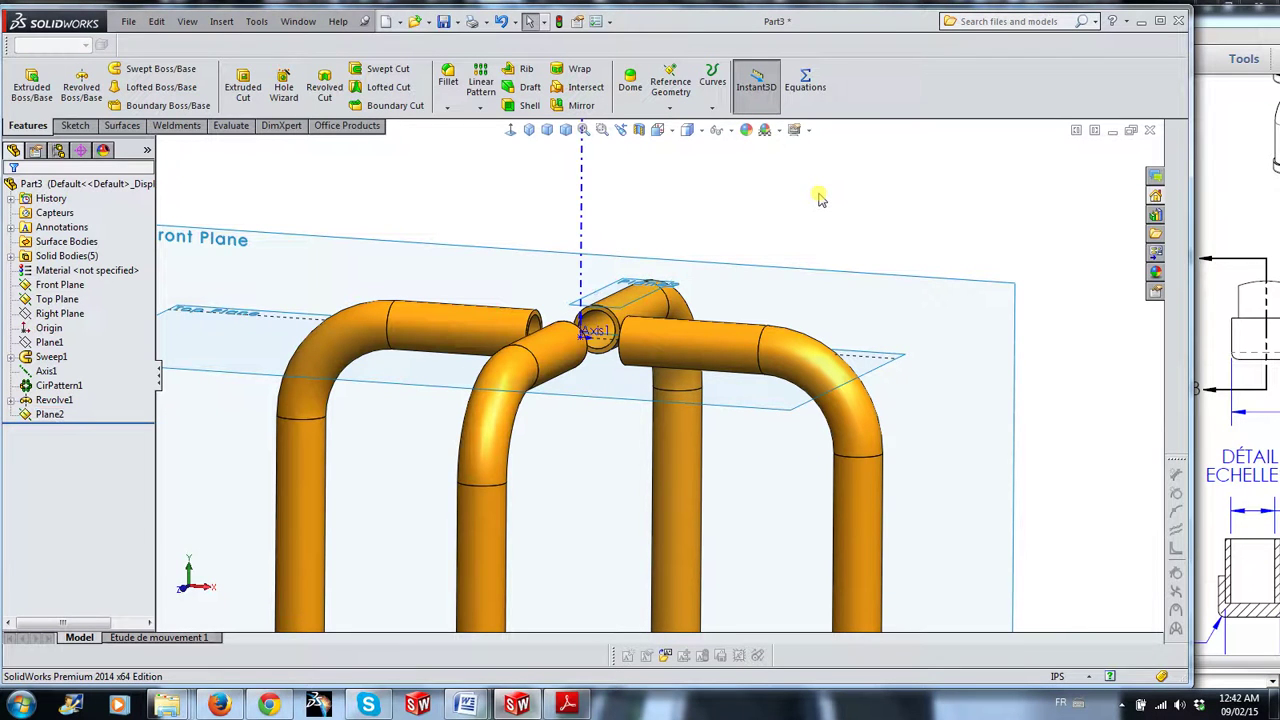
left_click(851, 279)
left_click(926, 229)
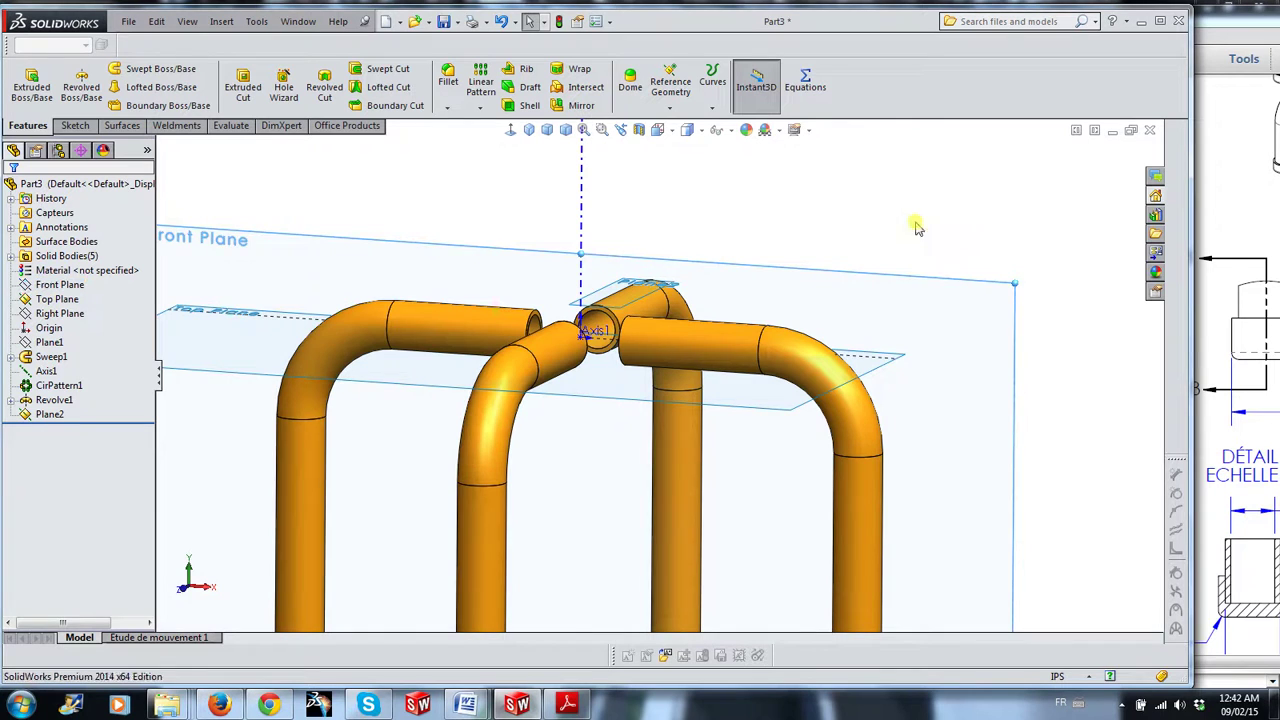
left_click(886, 354)
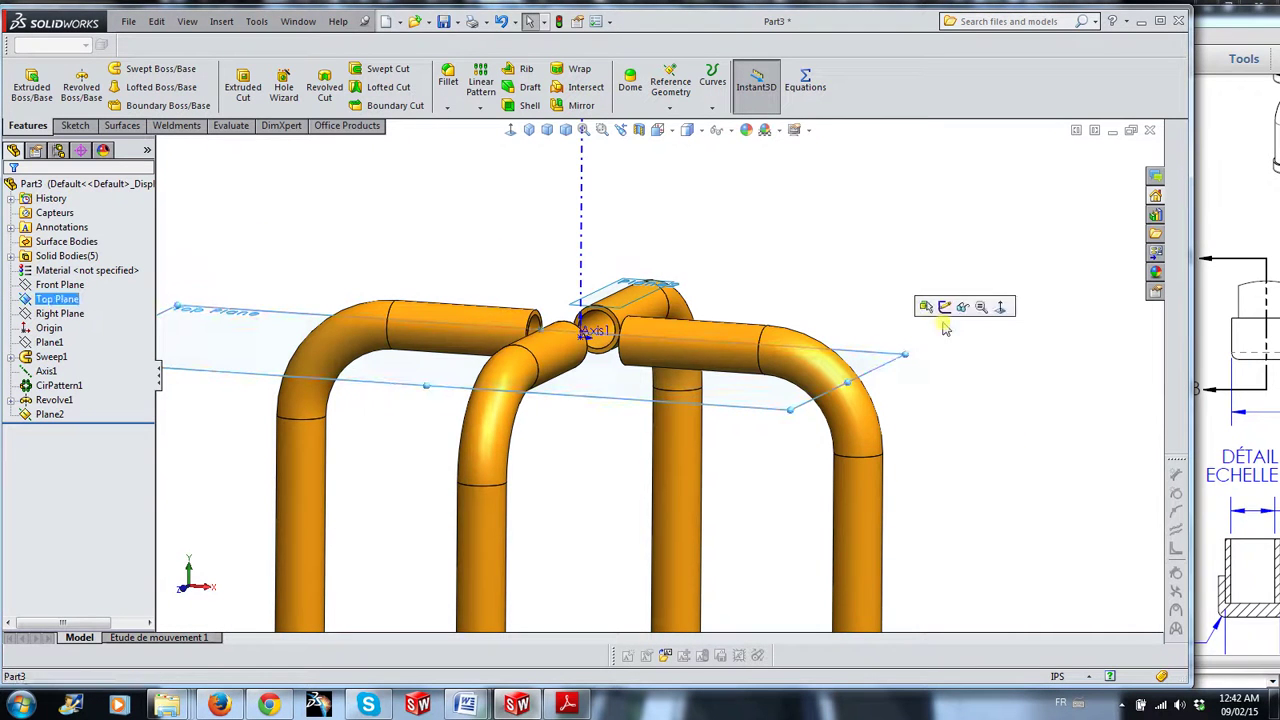
left_click(978, 304)
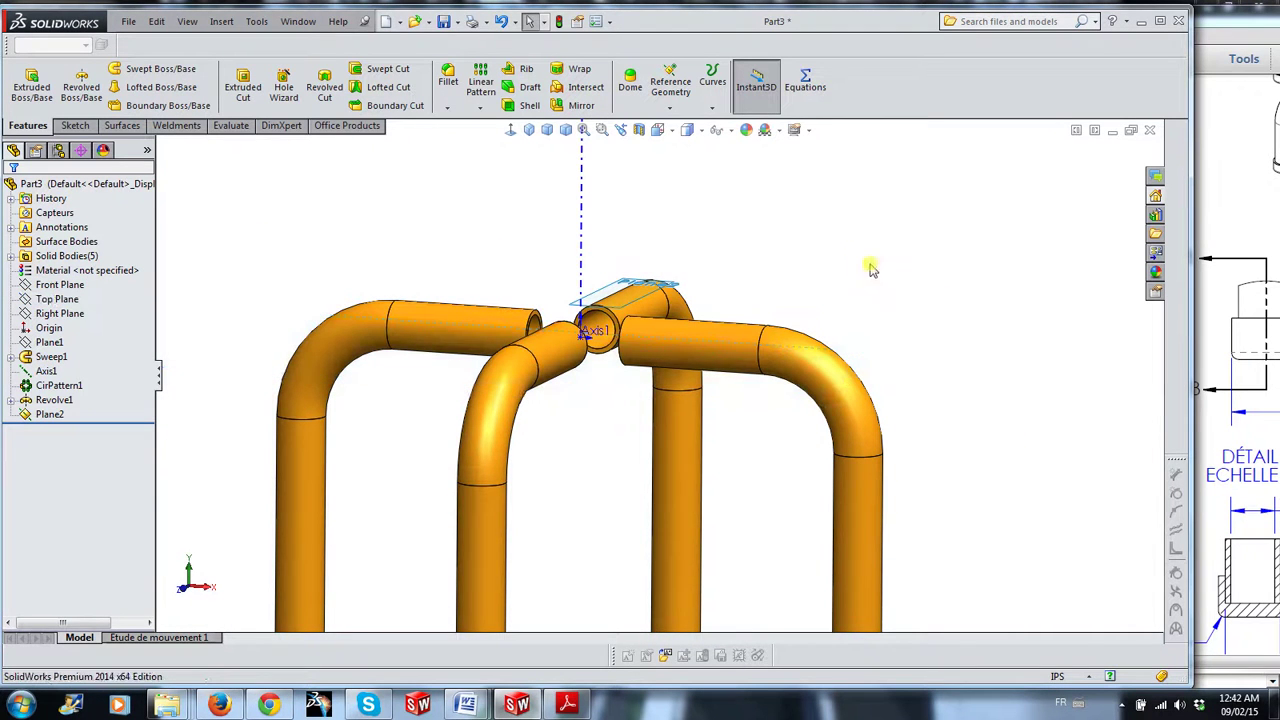
Stretch Plane2 wider to the left and right across the tube tops
left_click(656, 297)
left_click_drag(656, 297, 840, 300)
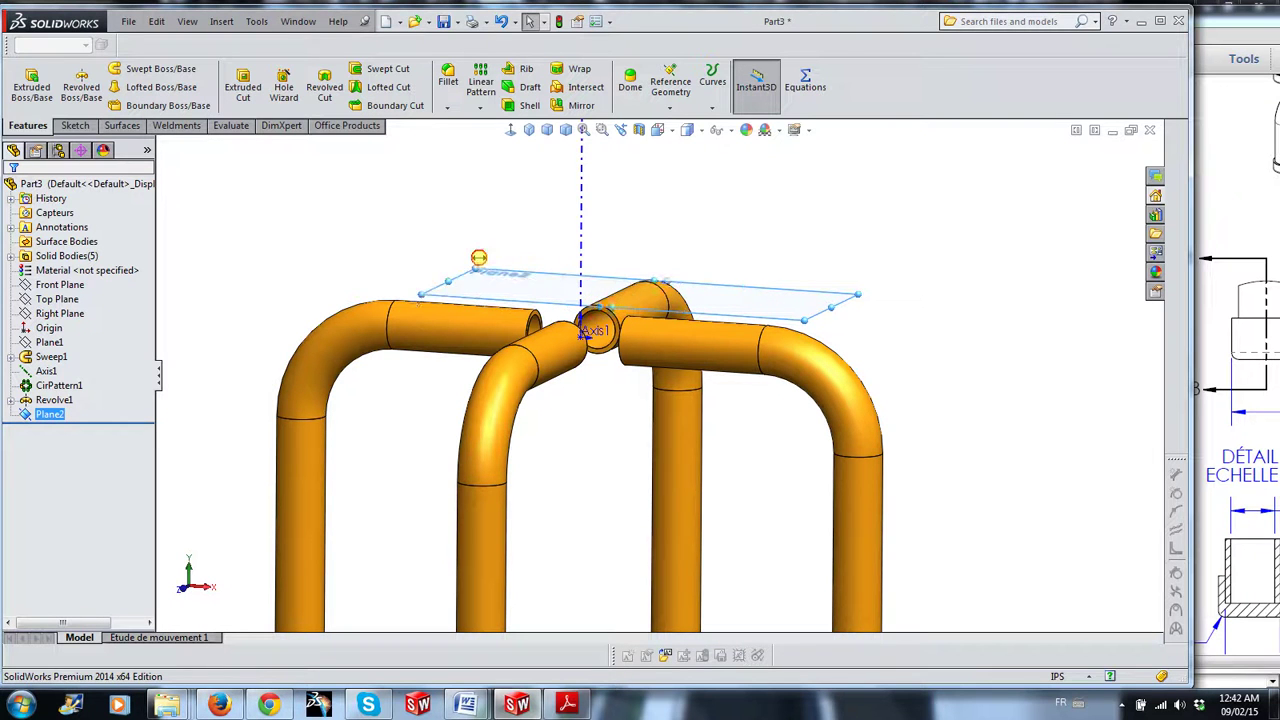
left_click_drag(594, 293, 443, 268)
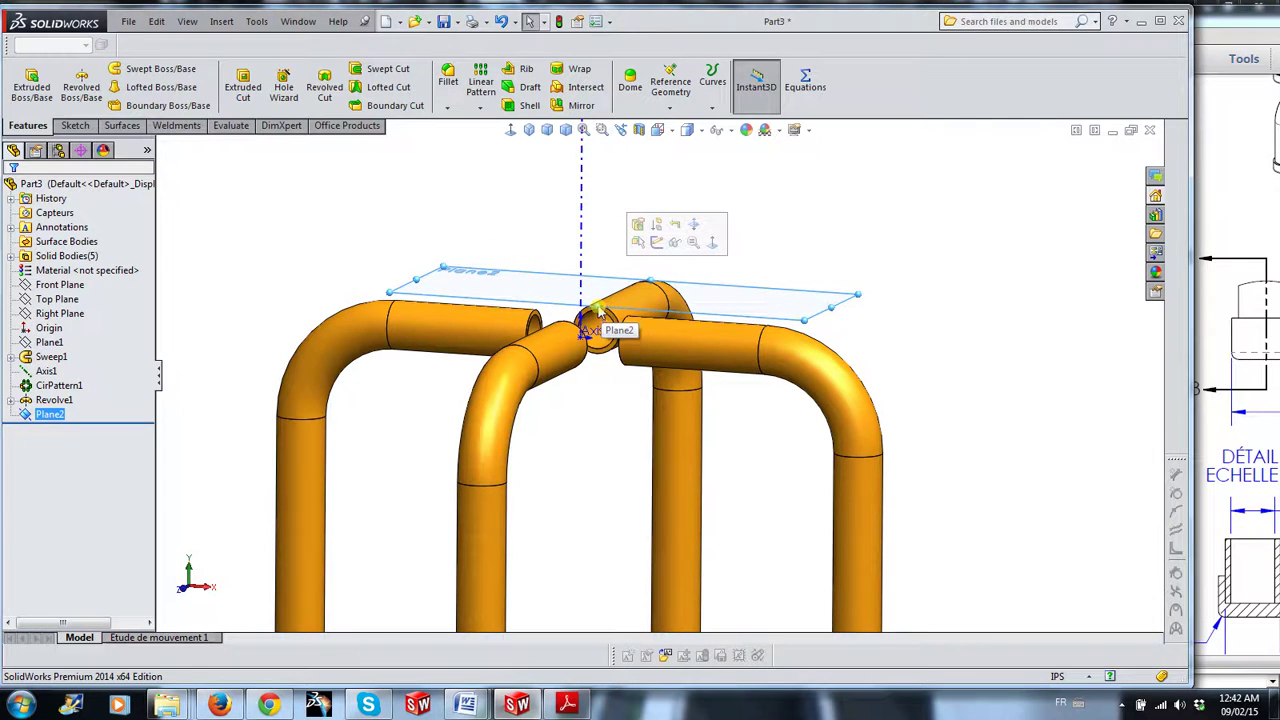
left_click(900, 268)
key("Left")
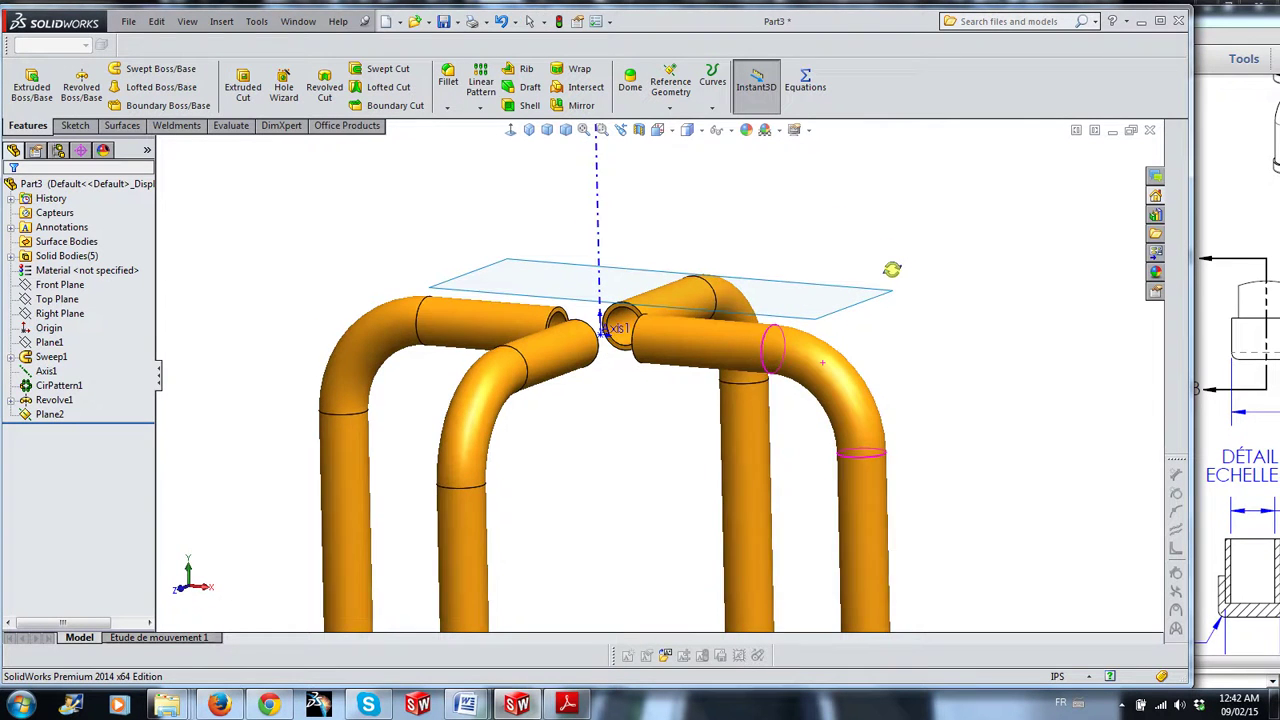
Hide Axis1 and orbit the model toward a front view
left_click(601, 196)
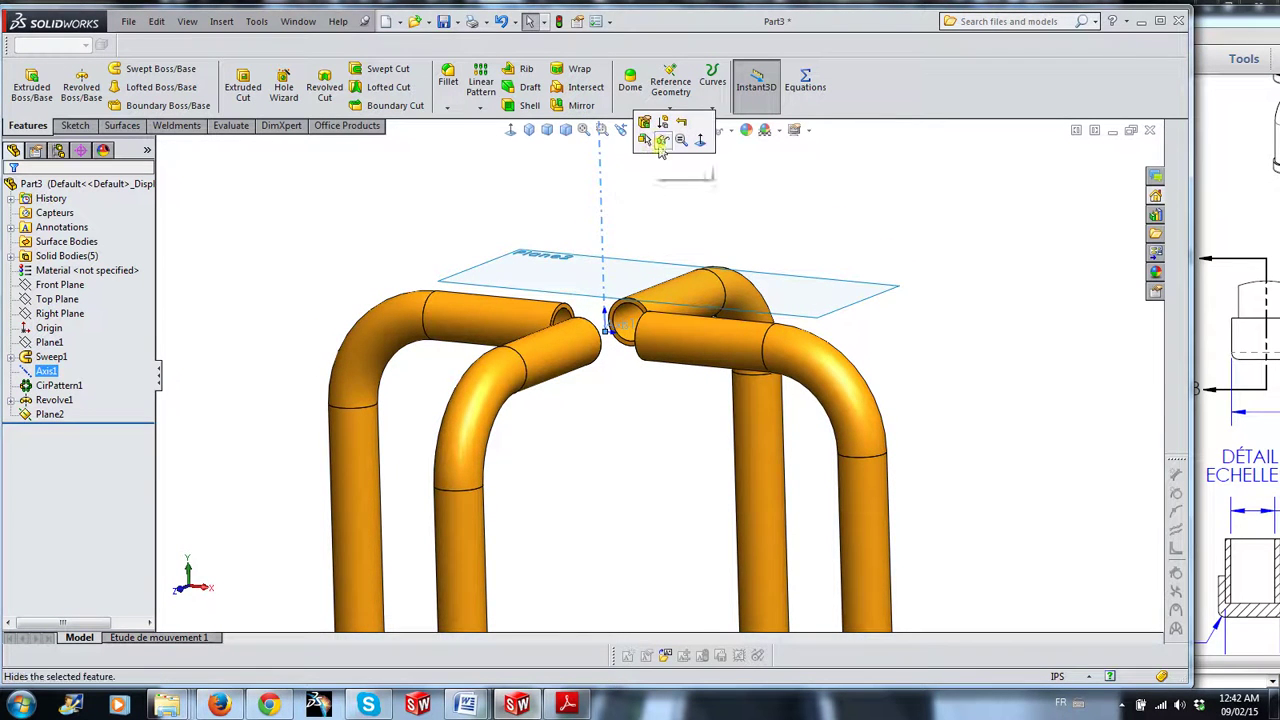
left_click(660, 138)
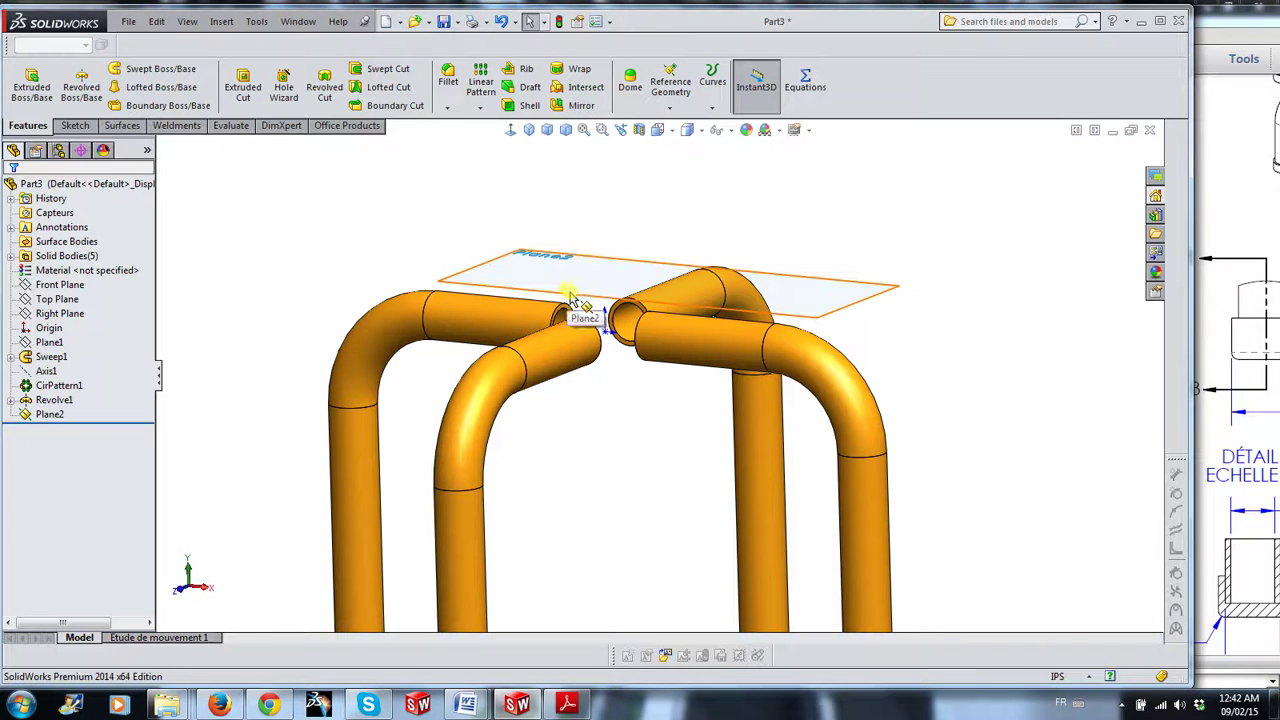
left_click(585, 310)
key("Escape")
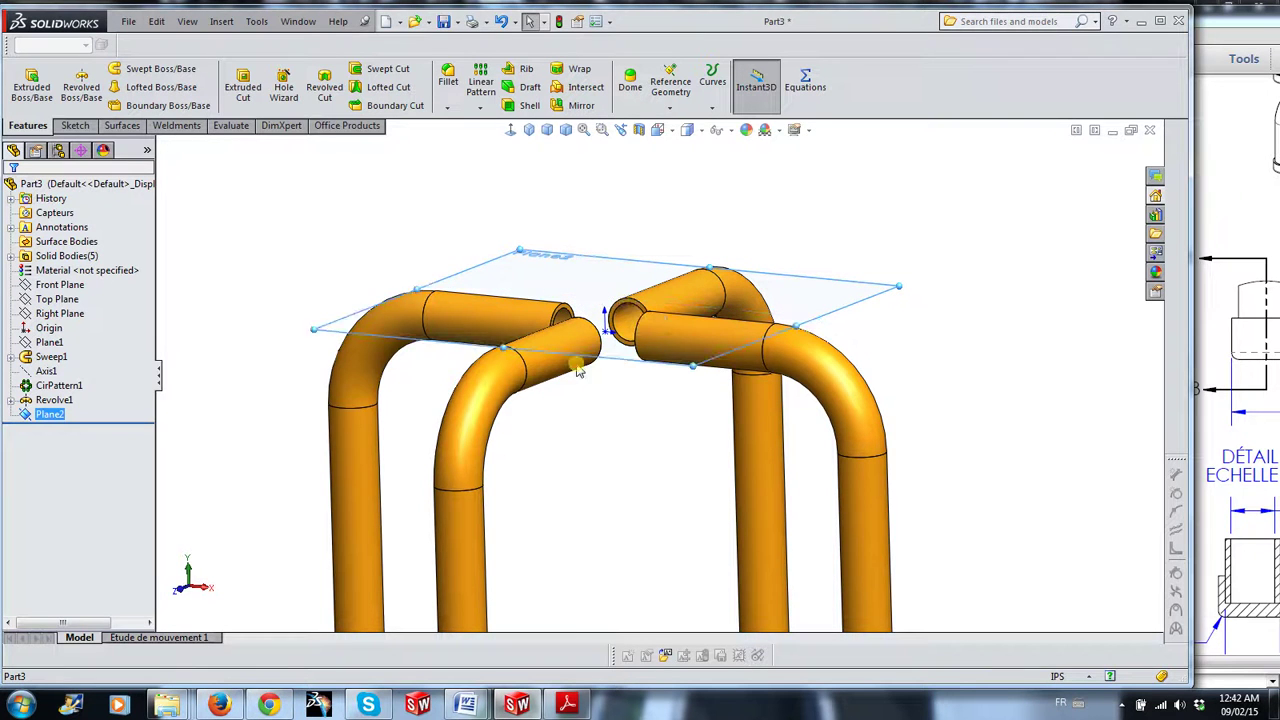
mouse_move(966, 414)
middle_mouse_down()
mouse_move(997, 397)
mouse_move(971, 460)
mouse_move(1190, 452)
middle_mouse_up()
left_click(1222, 440)
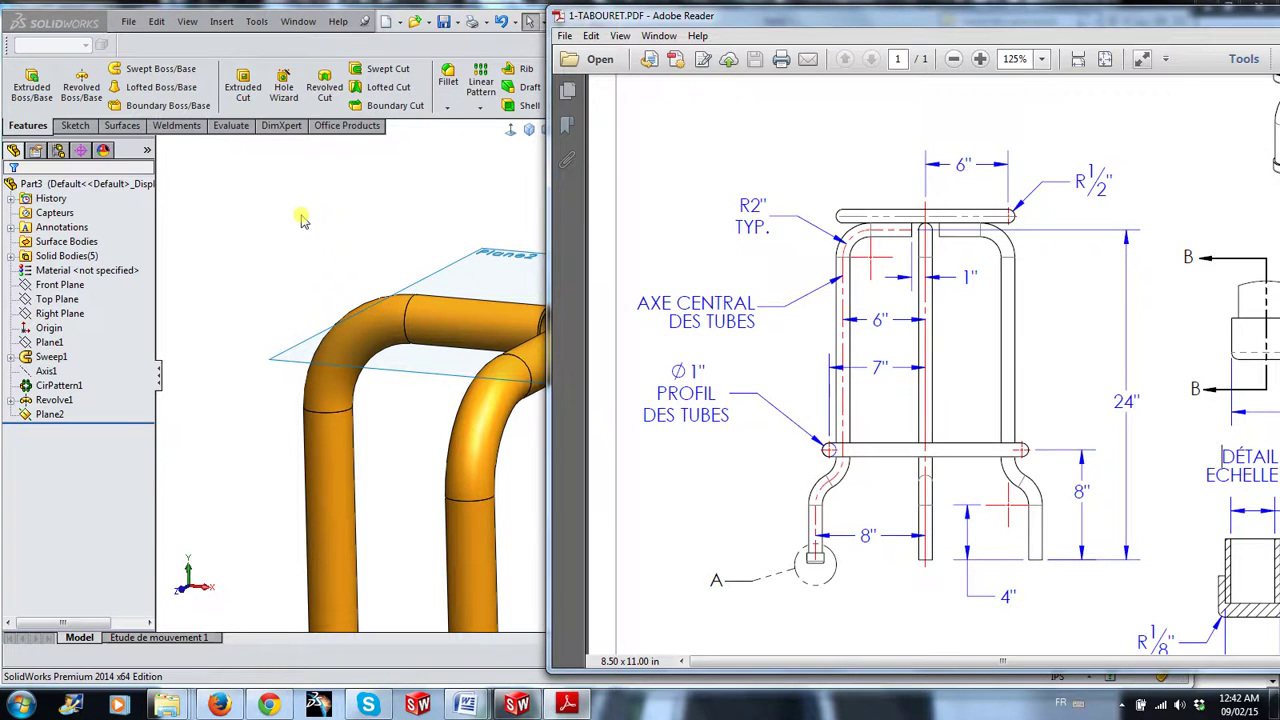
left_click(303, 220)
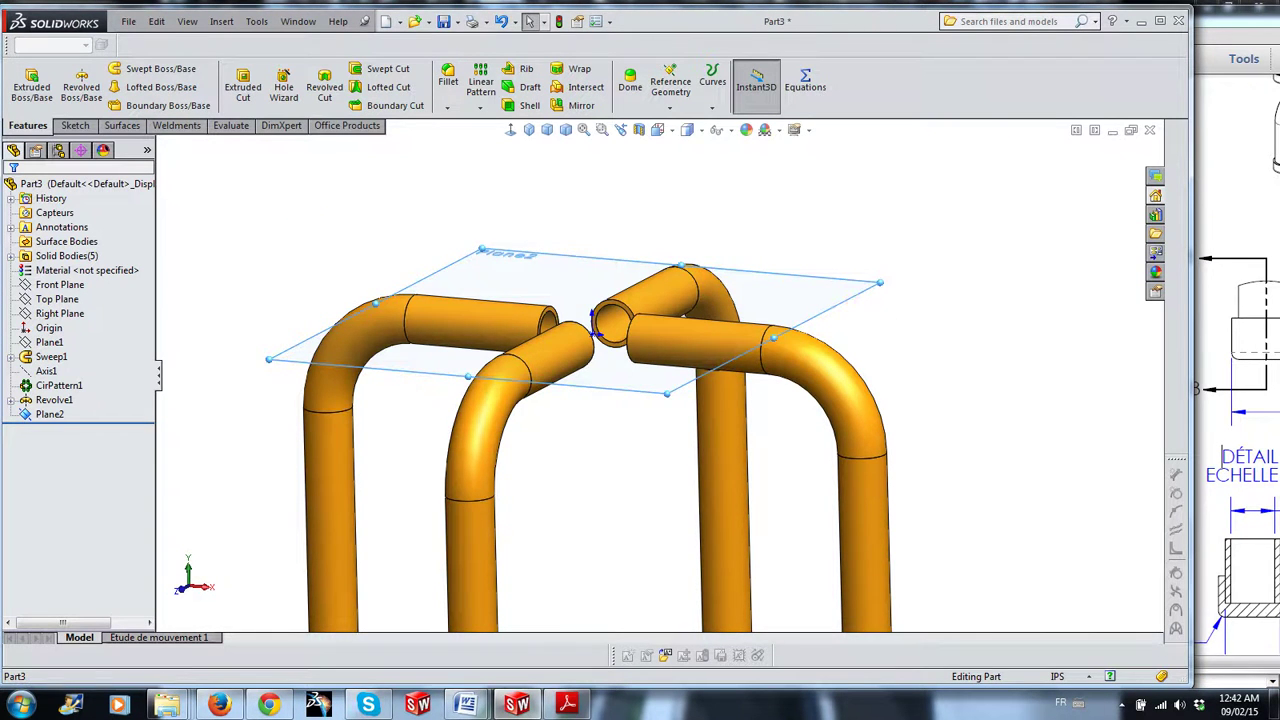
Turn the view Normal To the Front Plane and open a new sketch on it
left_click(858, 298)
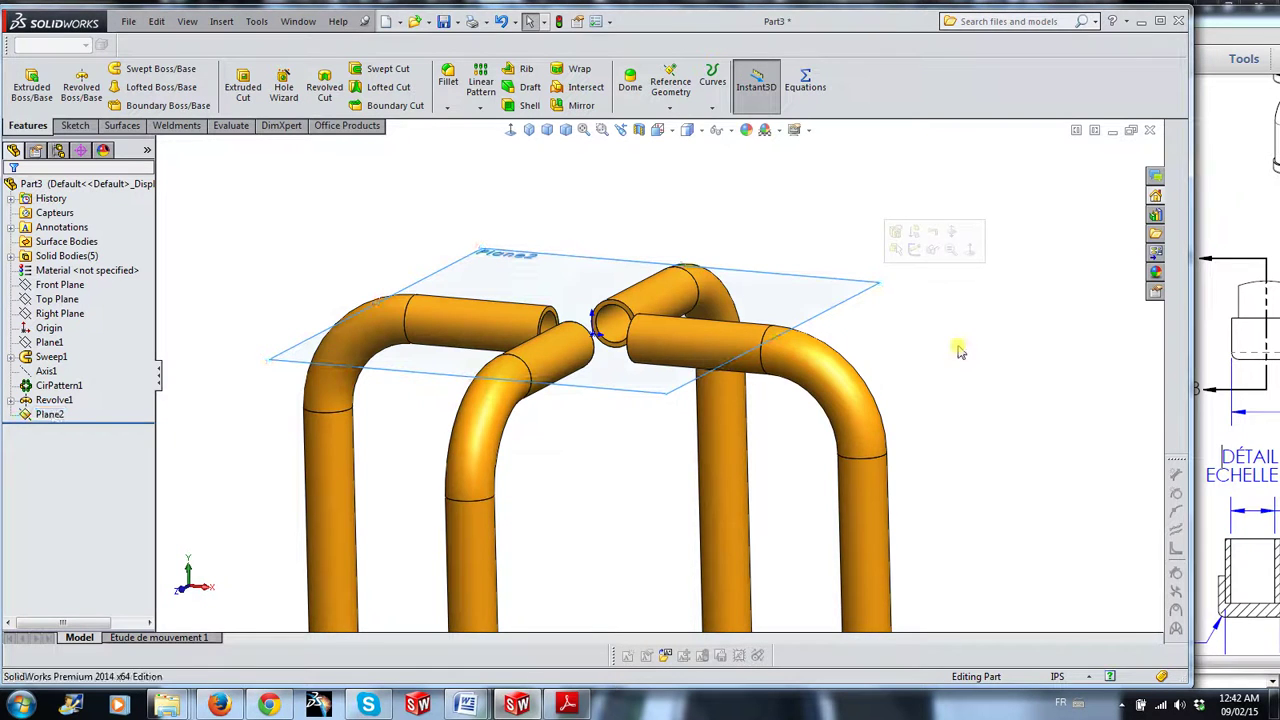
scroll(955, 365, "up", 3)
middle_click_drag(948, 403, 977, 373)
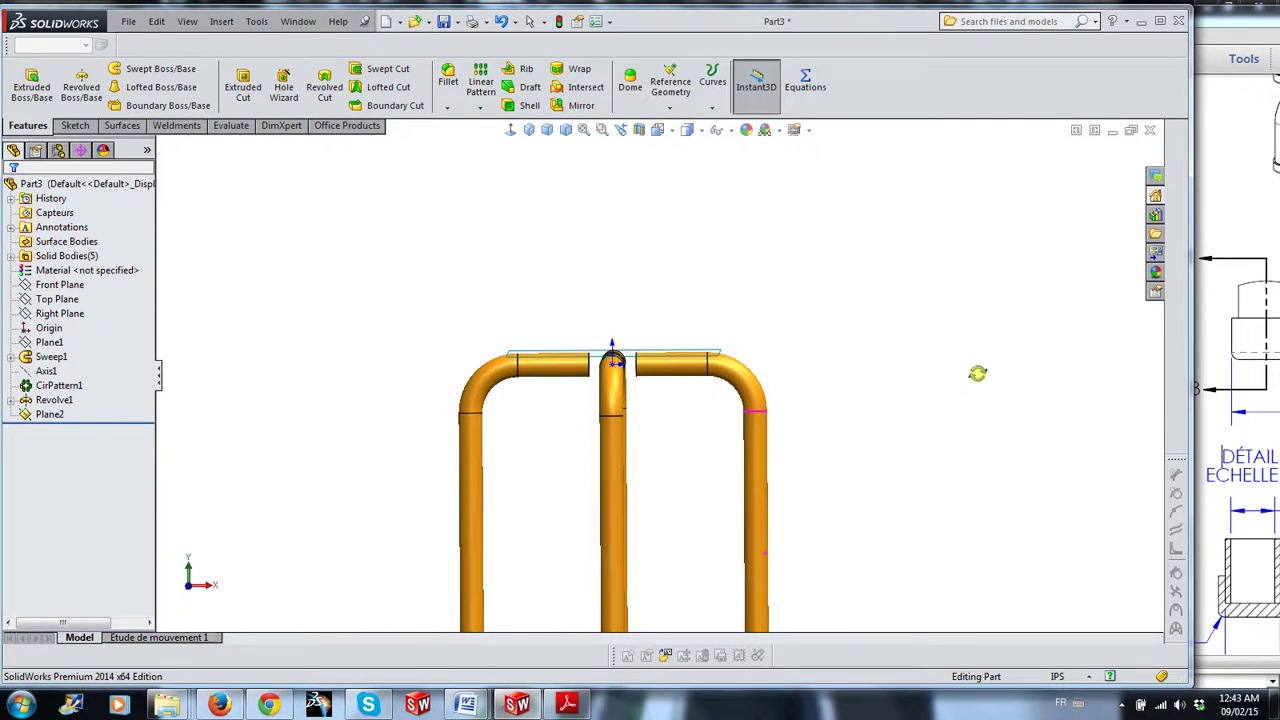
middle_click_drag(977, 373, 958, 393)
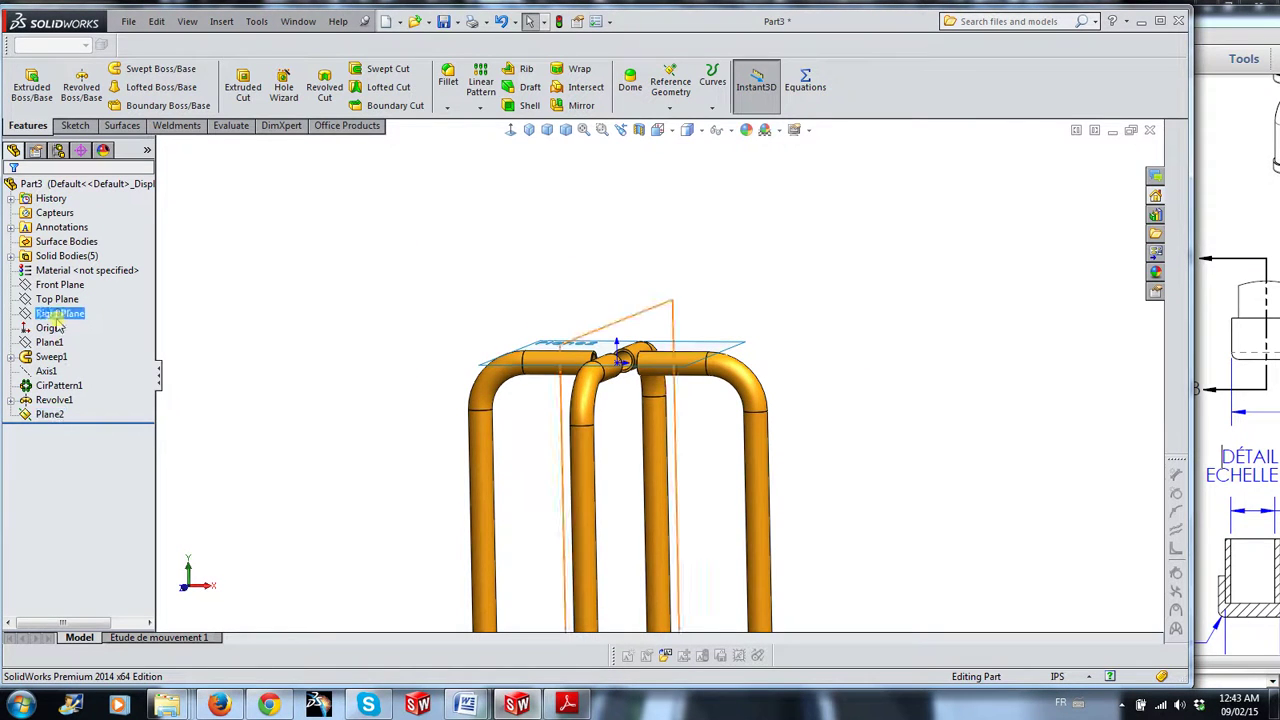
left_click(58, 286)
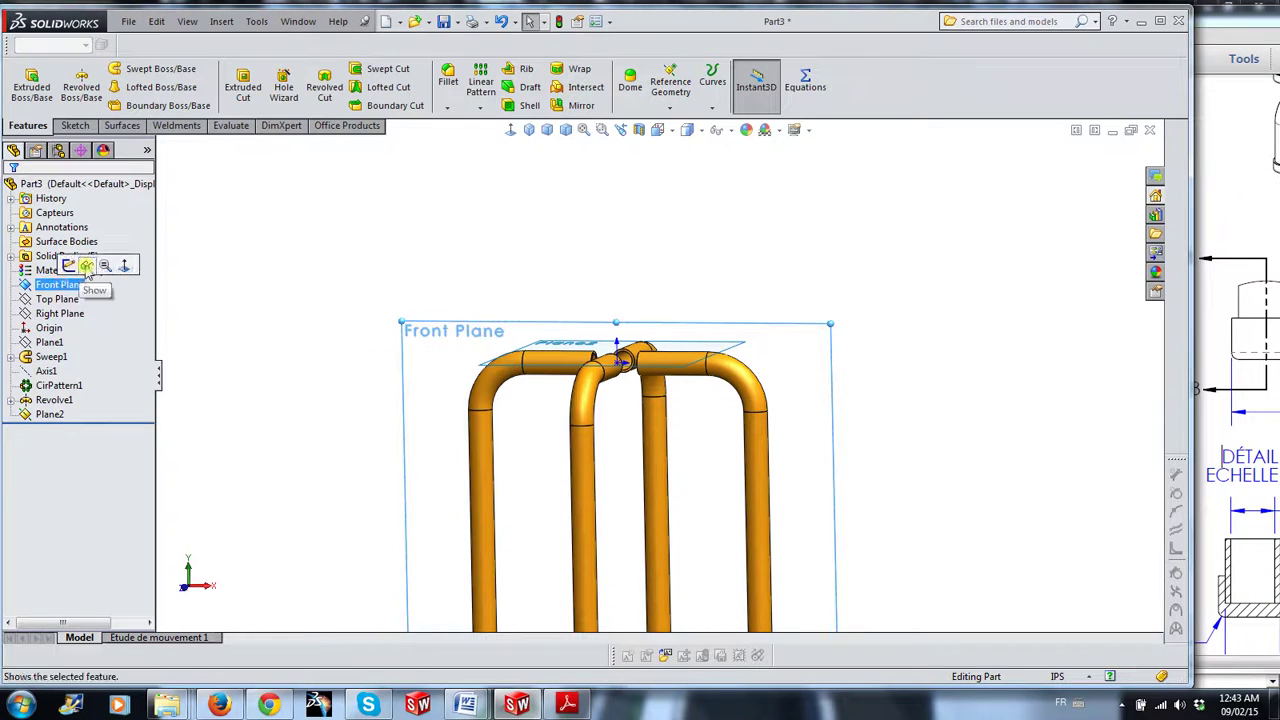
key("ctrl+8")
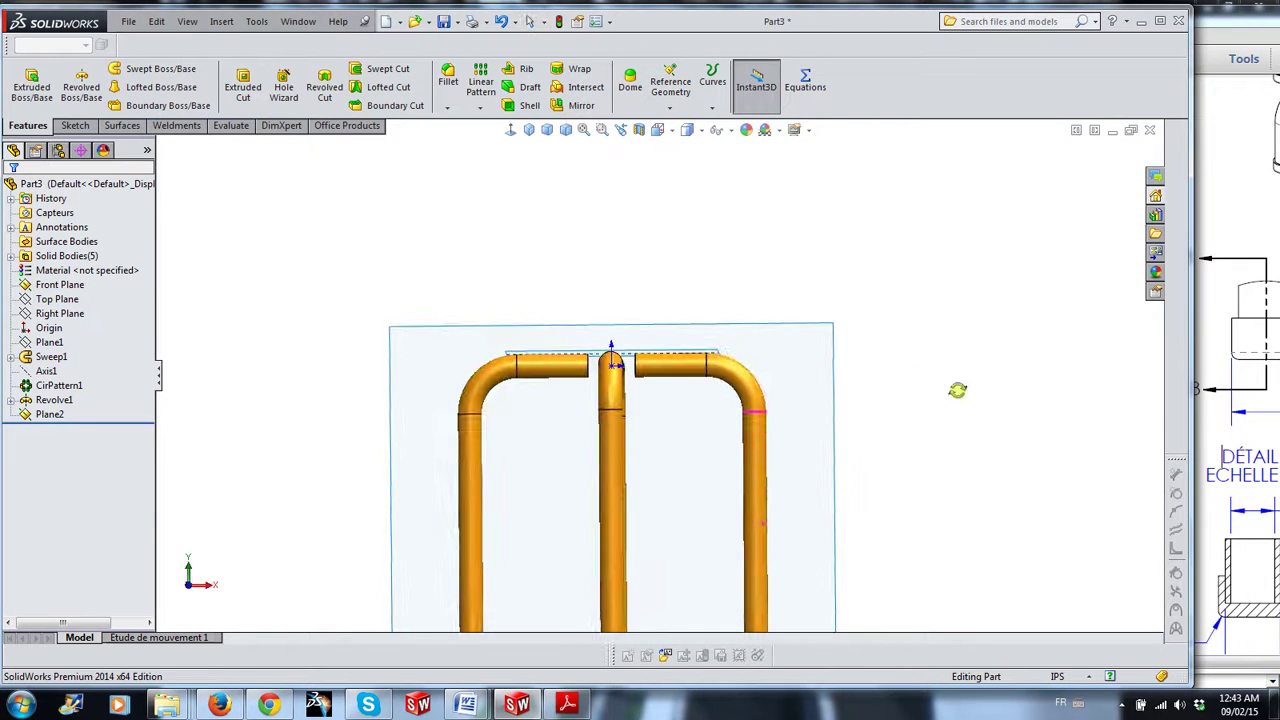
left_click(760, 326)
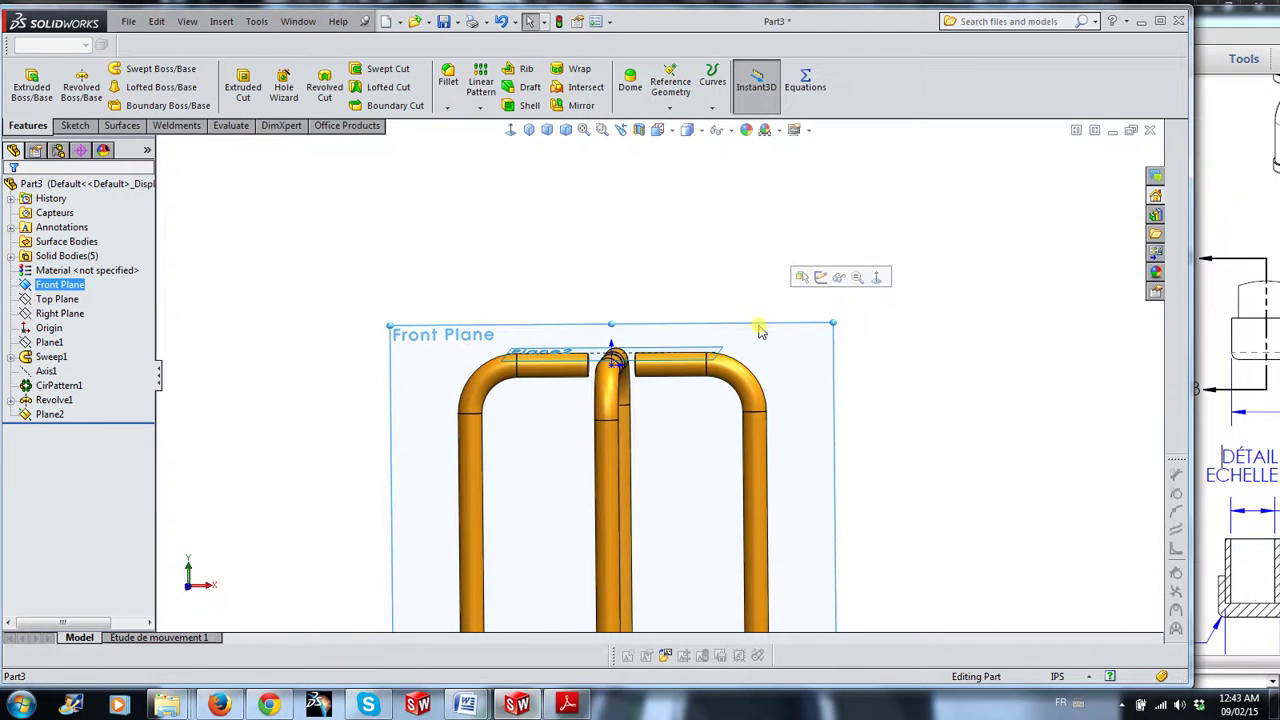
left_click(960, 378)
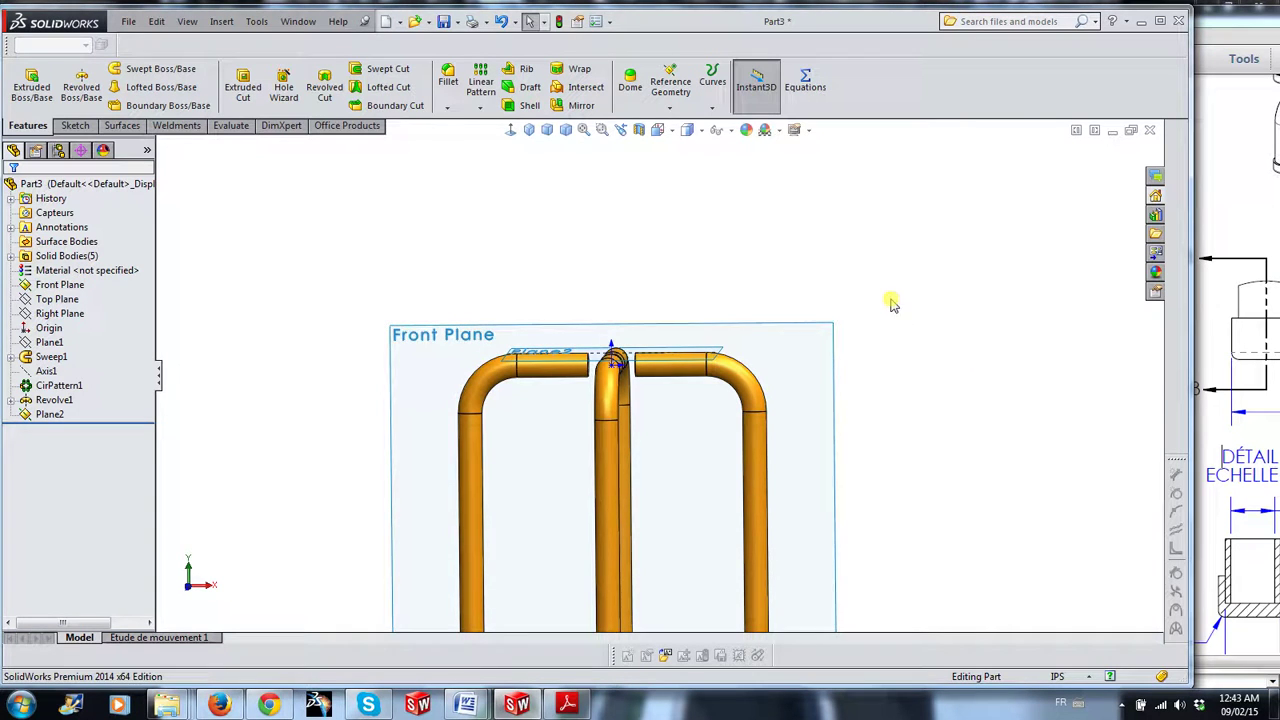
left_click(819, 276)
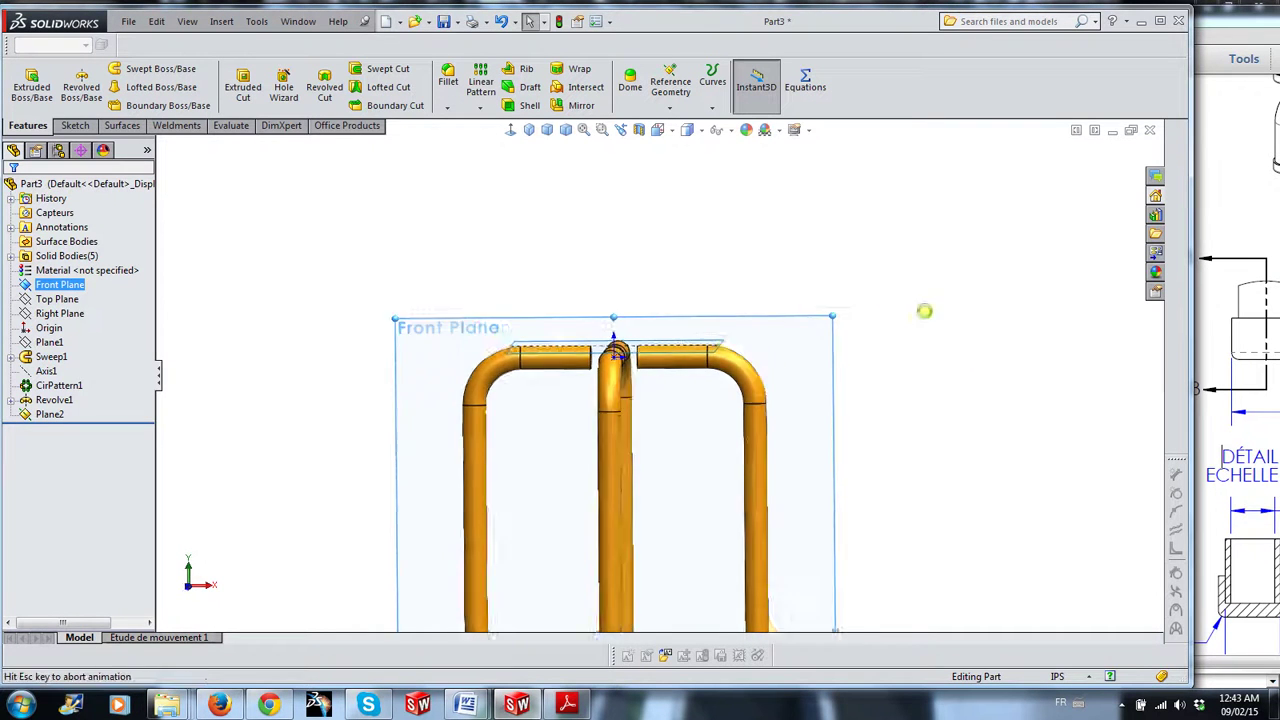
Hide all planes from the view
scroll(677, 229, "down", 2)
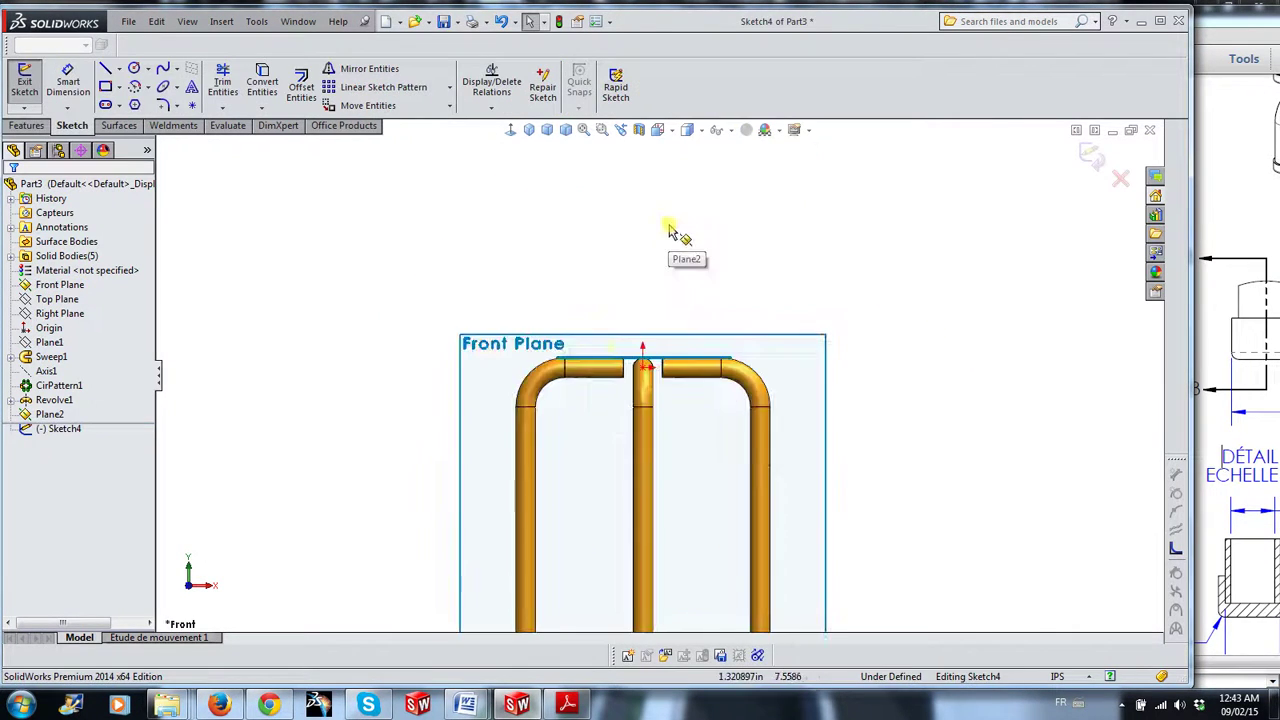
scroll(643, 366, "down", 2)
scroll(651, 371, "down", 2)
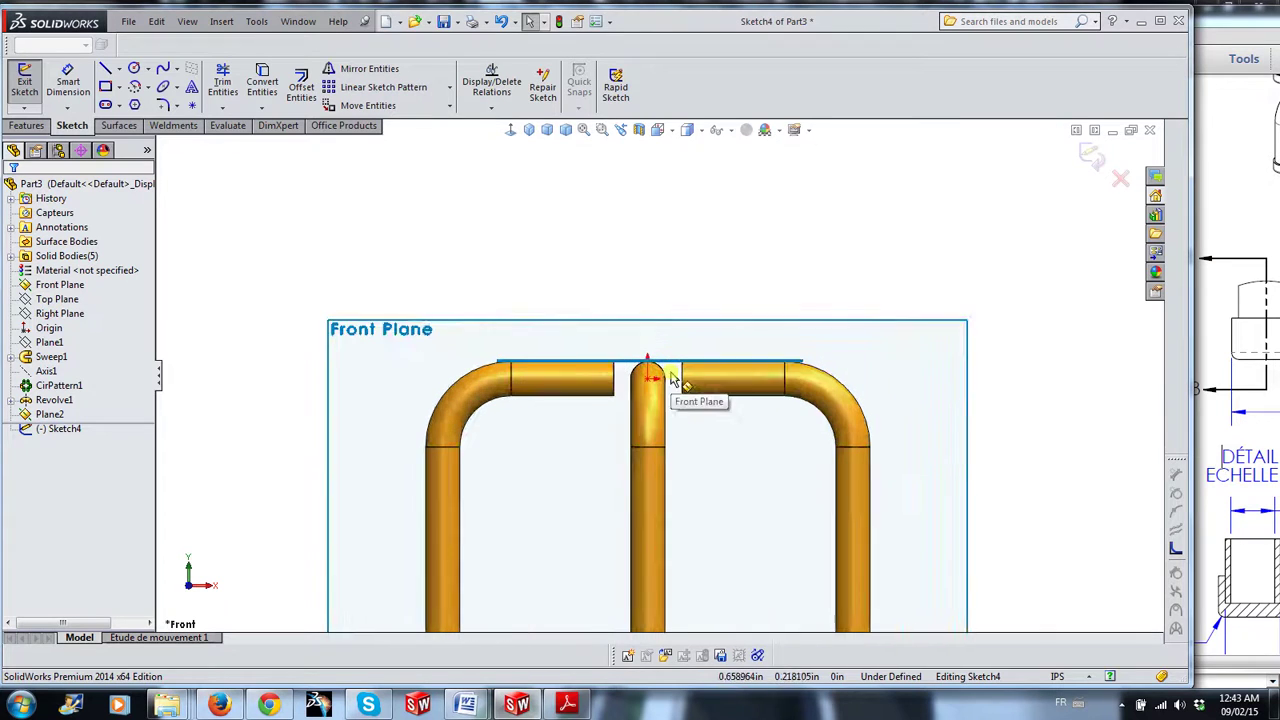
left_click(729, 131)
left_click(719, 152)
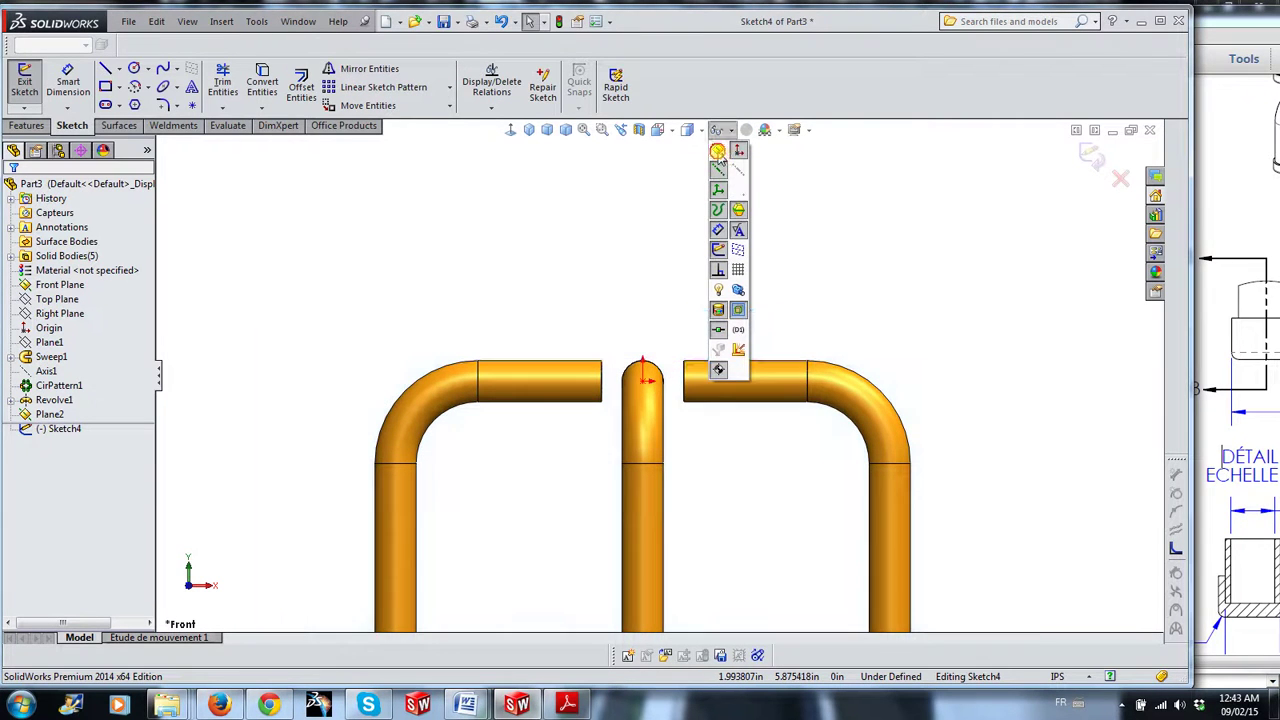
left_click(918, 271)
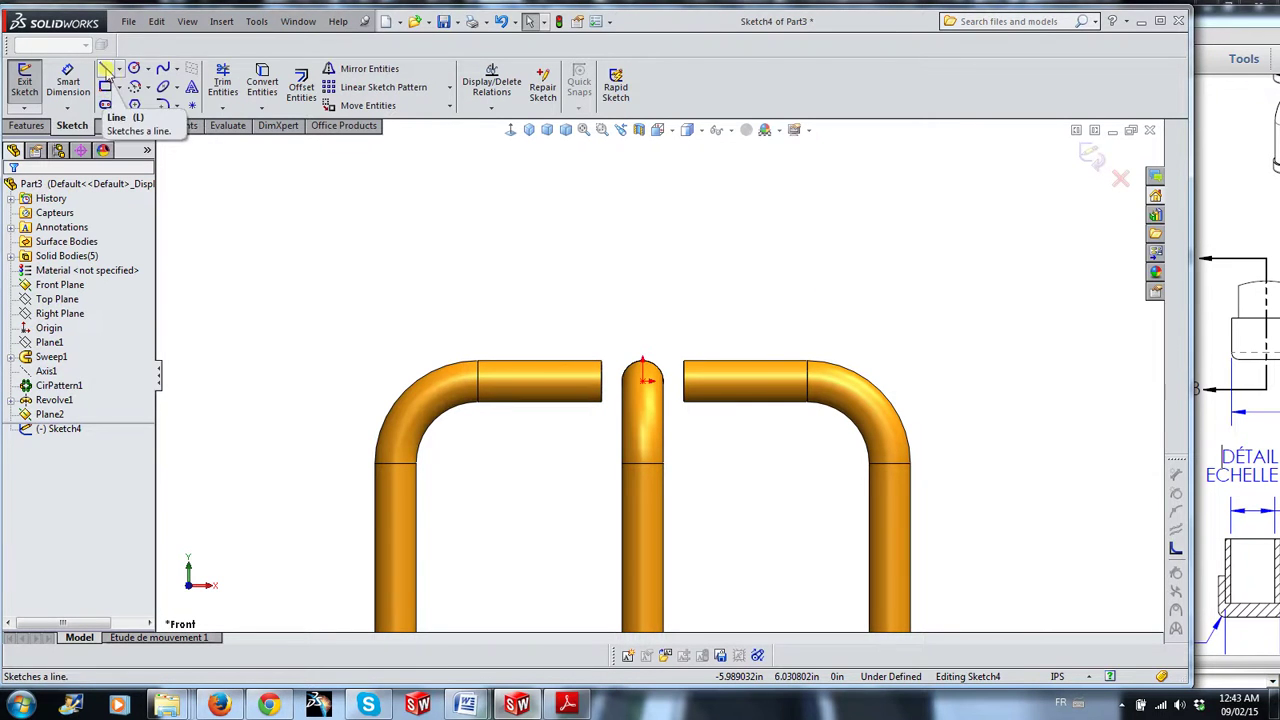
Draw a closed slot profile above the centre tube, square on the left, rounded on the right
left_click(105, 68)
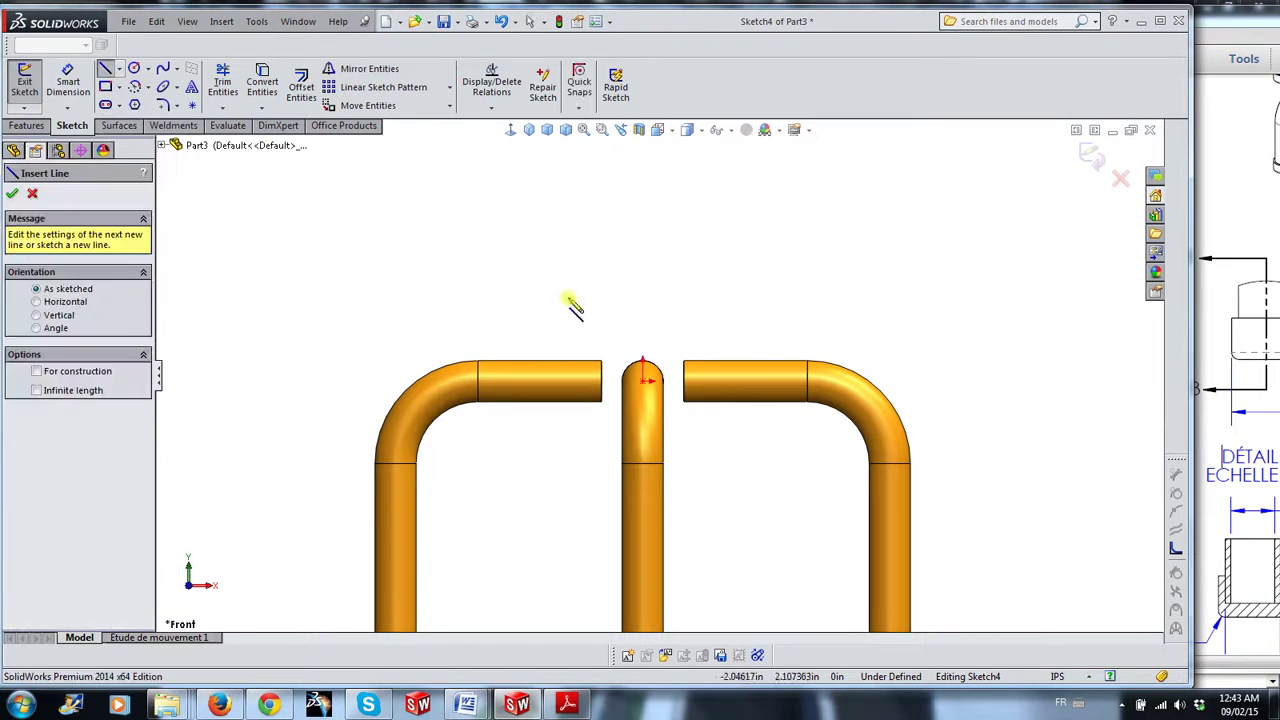
left_click(643, 294)
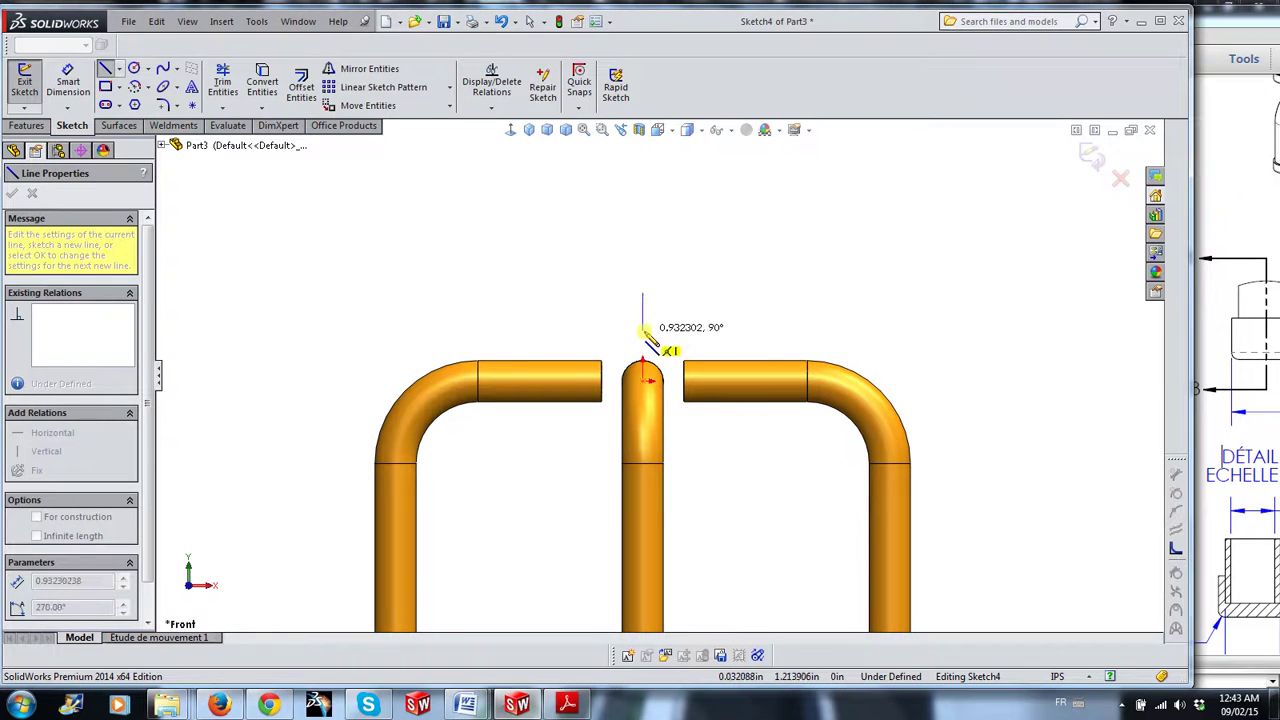
left_click(643, 331)
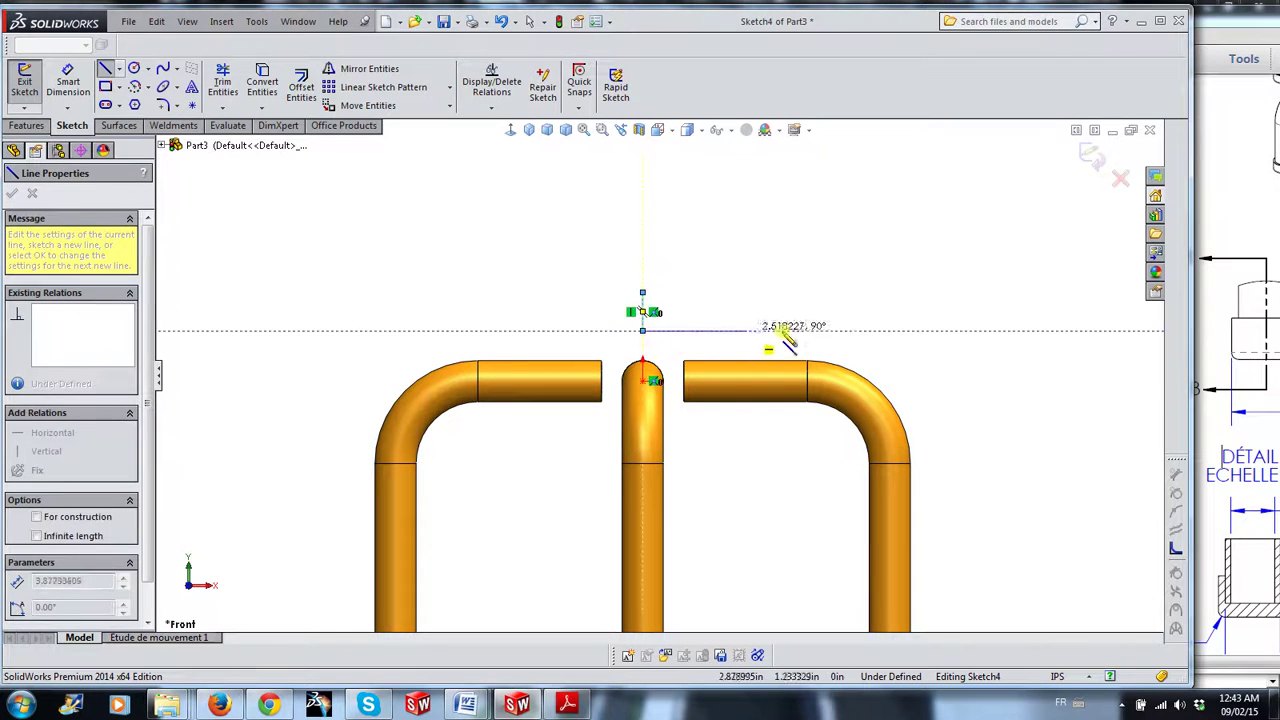
left_click(877, 331)
left_click(876, 331)
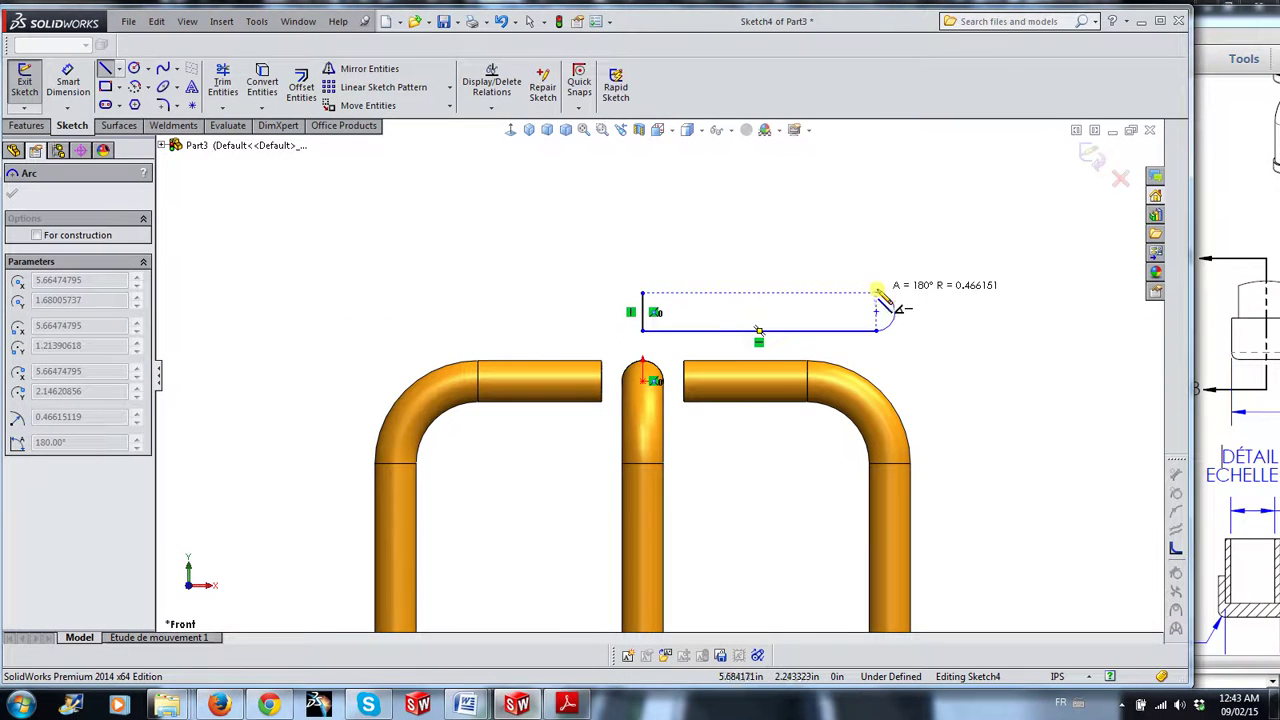
left_click(877, 293)
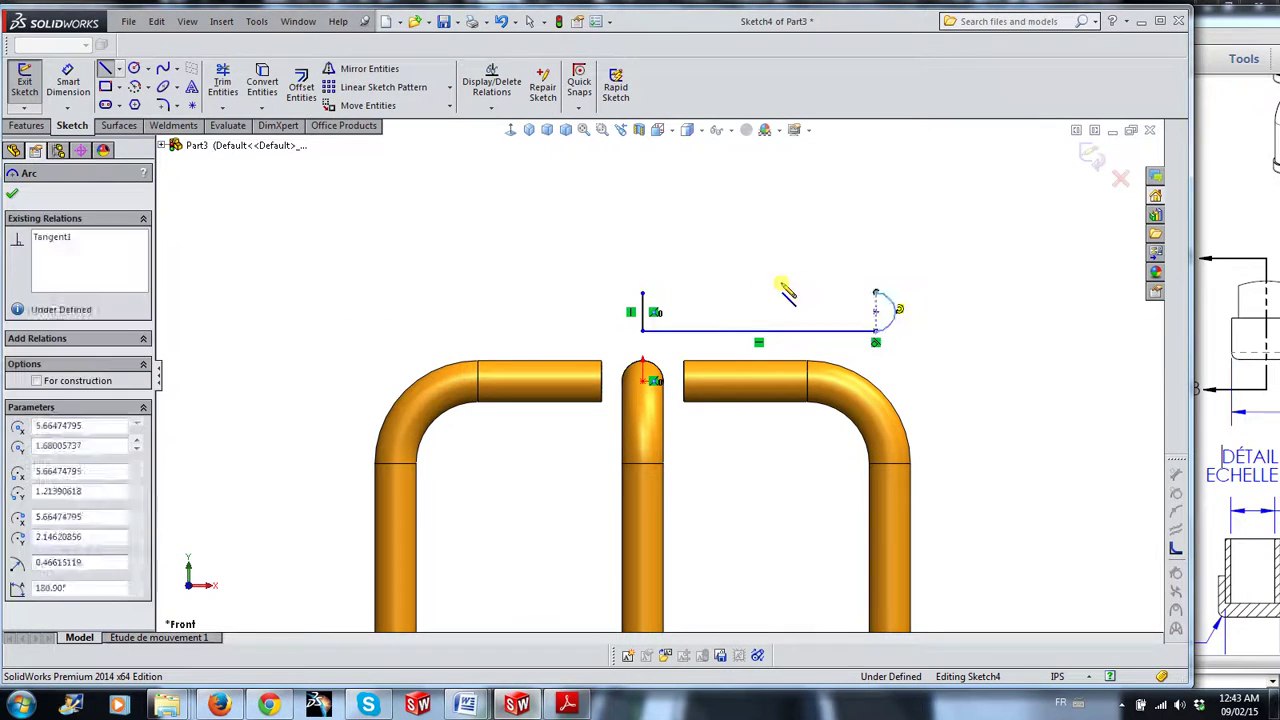
left_click(643, 294)
key("Escape")
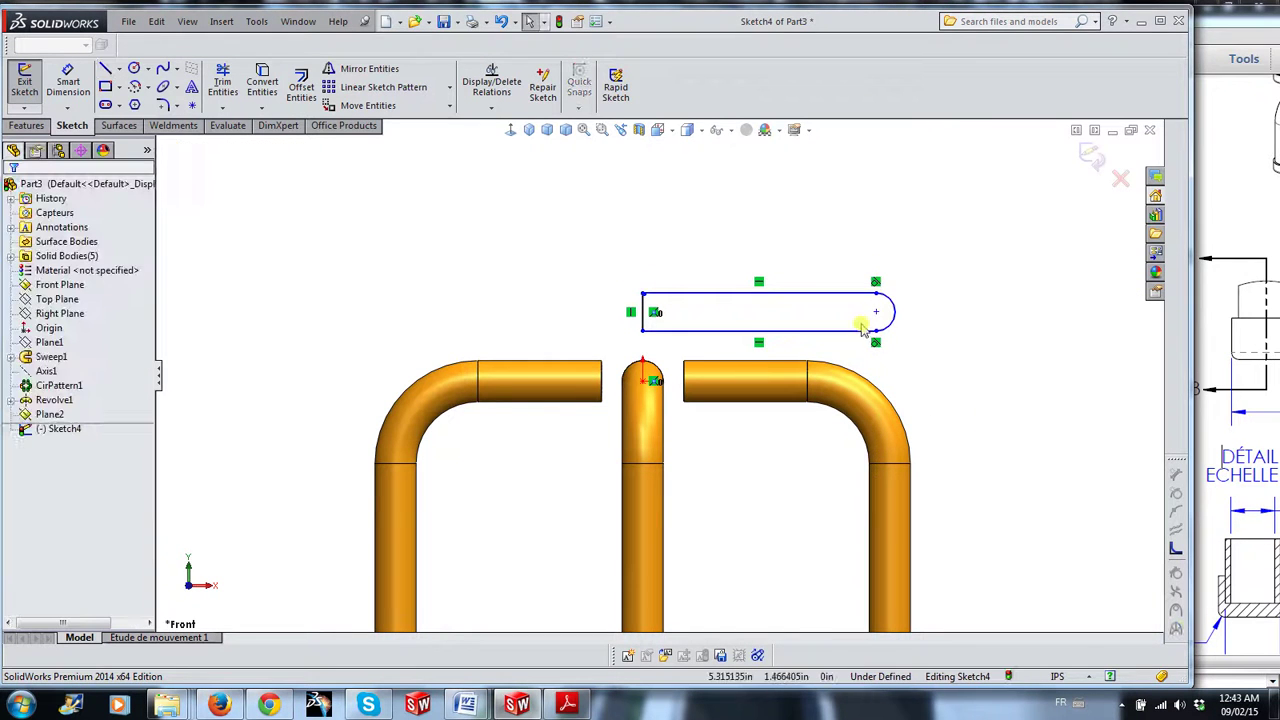
Dimension the slot's rounded end arc to a 0.500 radius
left_click(877, 318)
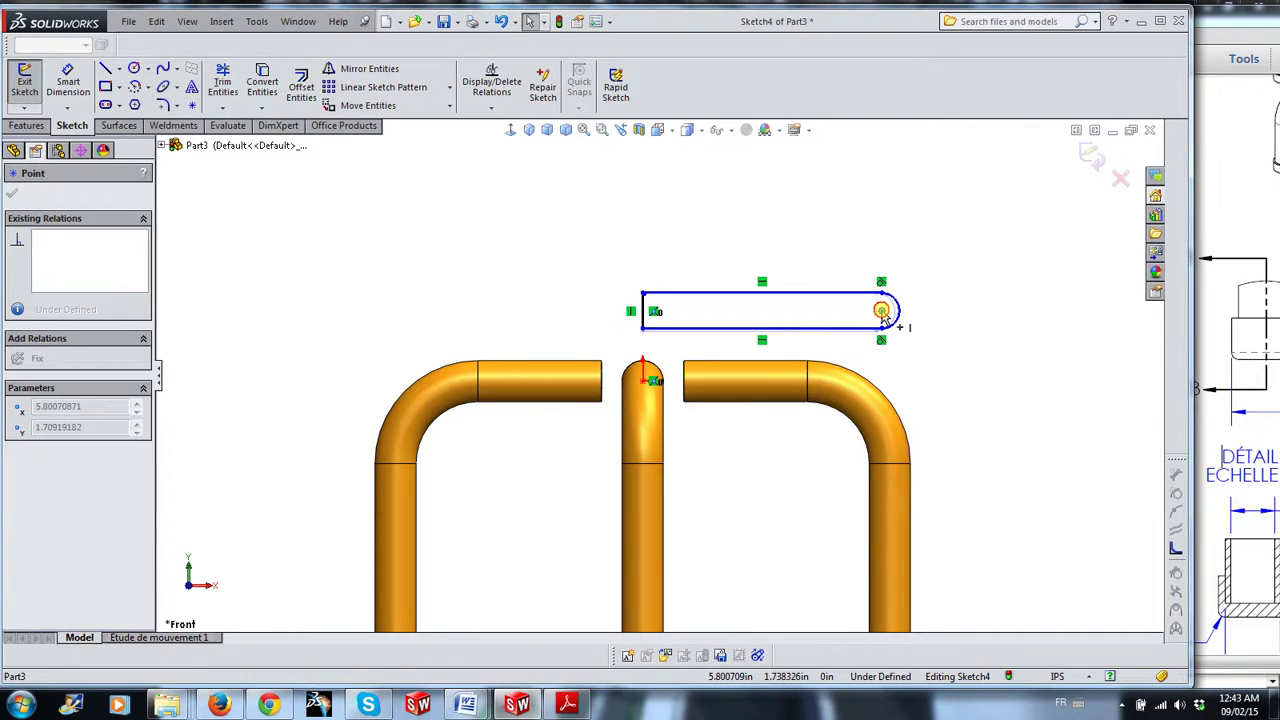
left_click(993, 372)
right_click_drag(986, 334, 948, 255)
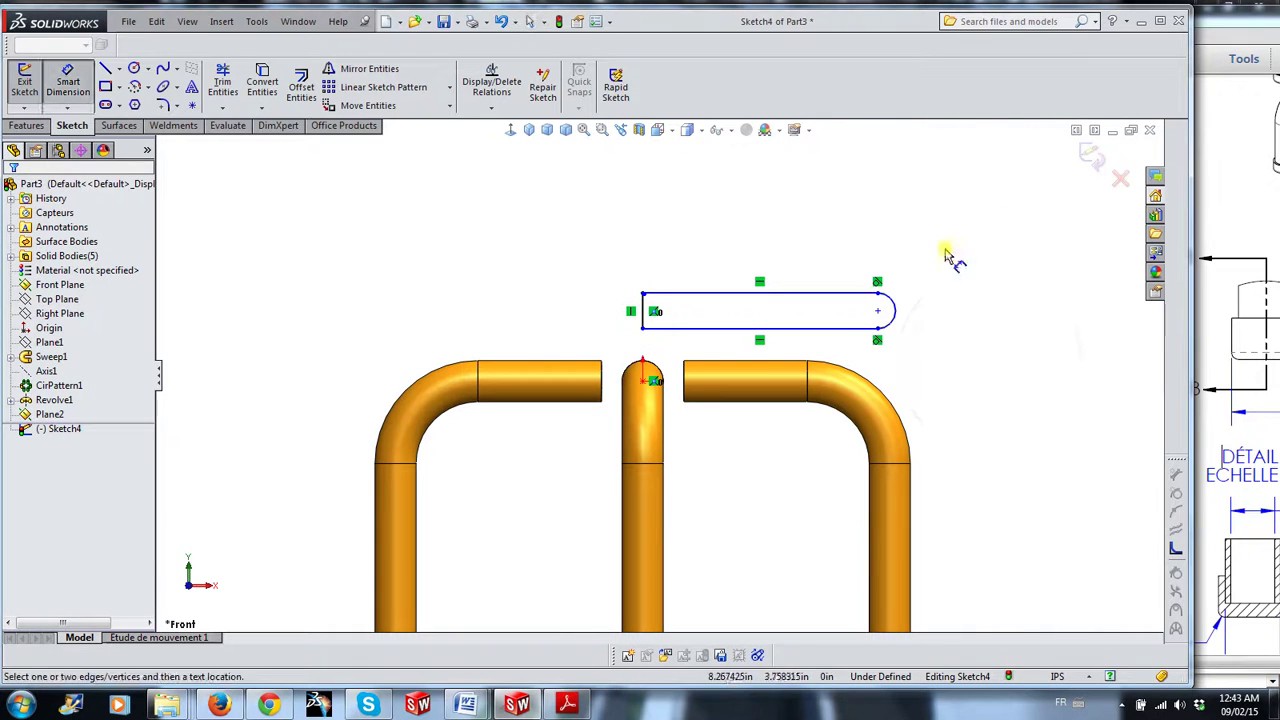
left_click(899, 312)
left_click(1018, 309)
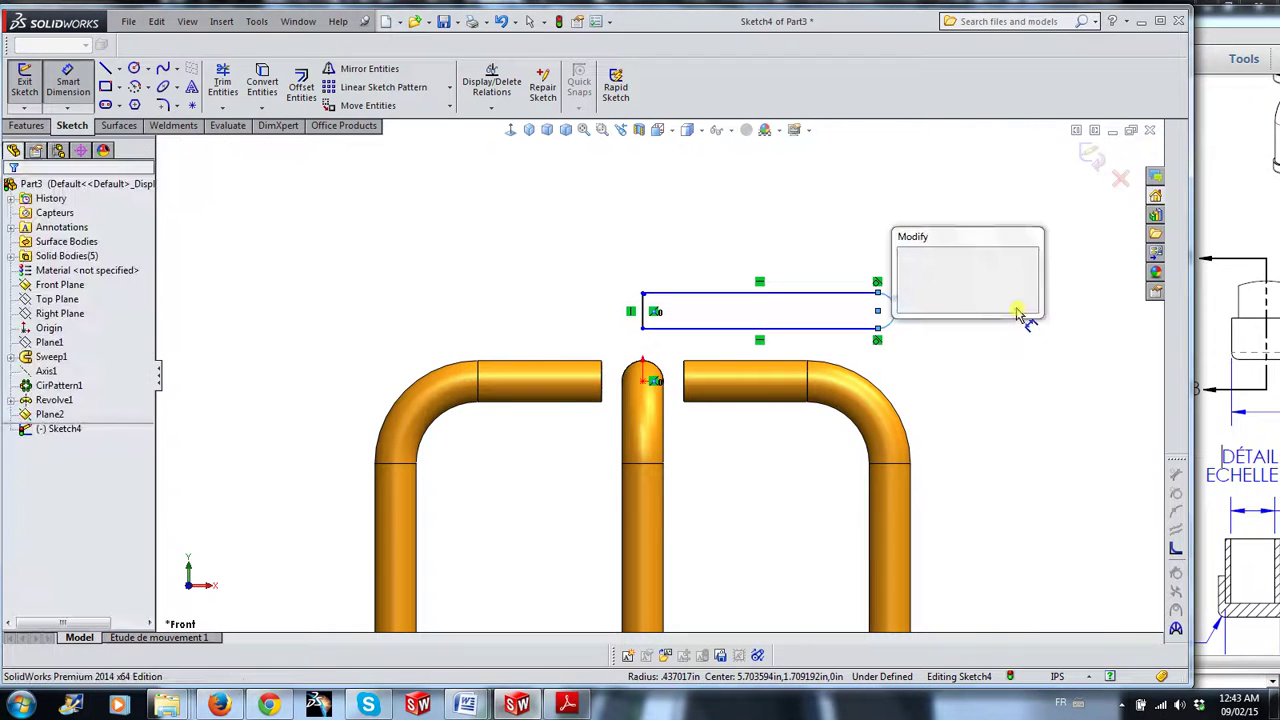
type("5")
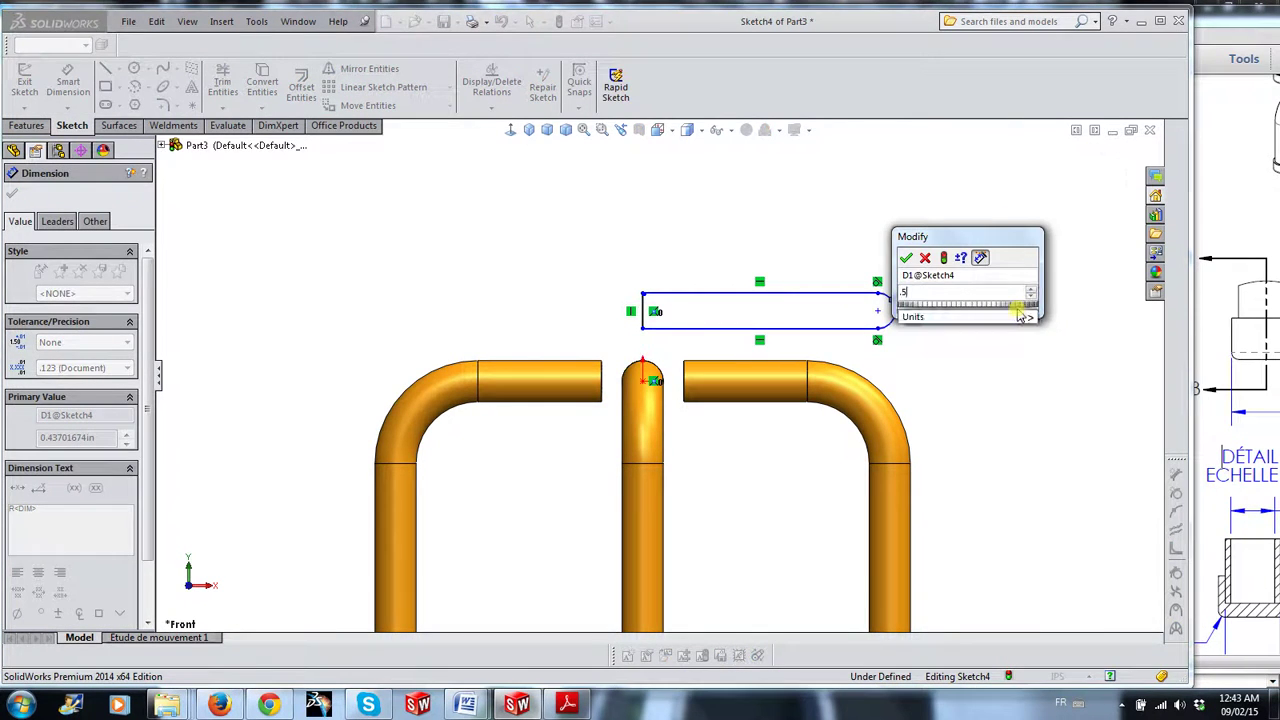
key("Return")
key("Escape")
Cancel the accidentally started stray short line
scroll(694, 317, "down", 3)
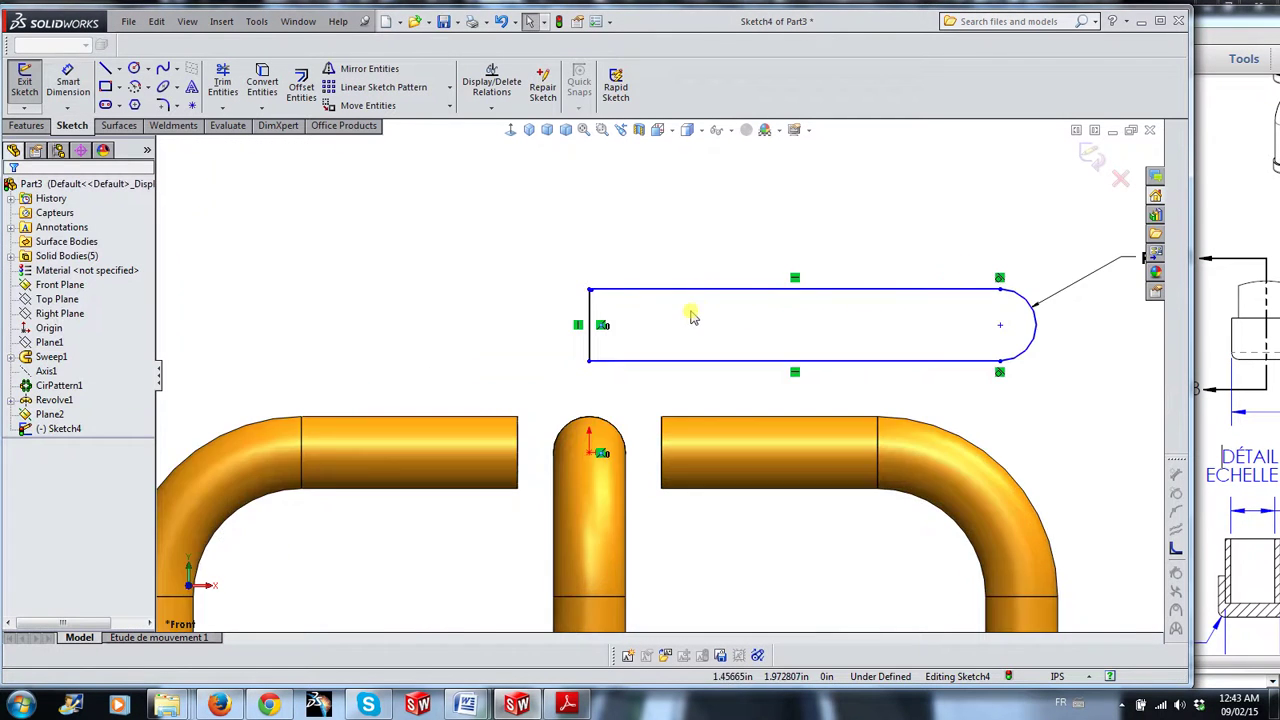
scroll(640, 316, "down", 2)
scroll(560, 314, "down", 2)
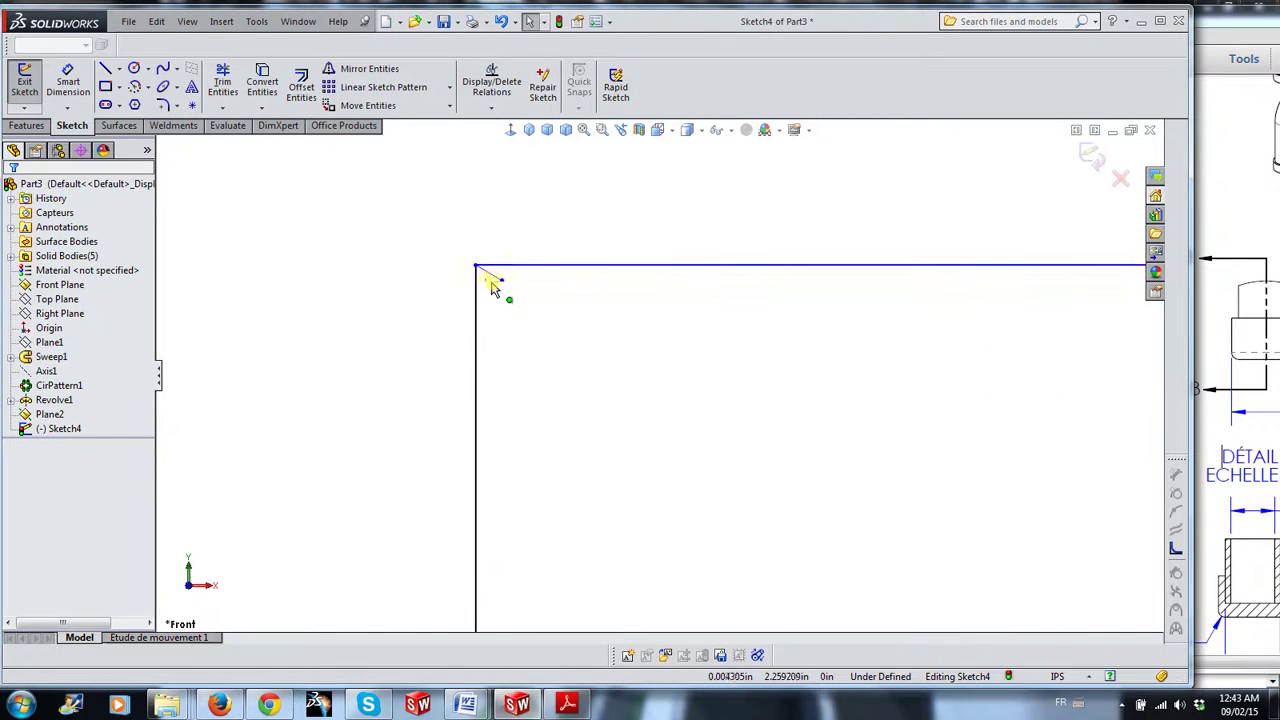
left_click_drag(465, 275, 517, 287)
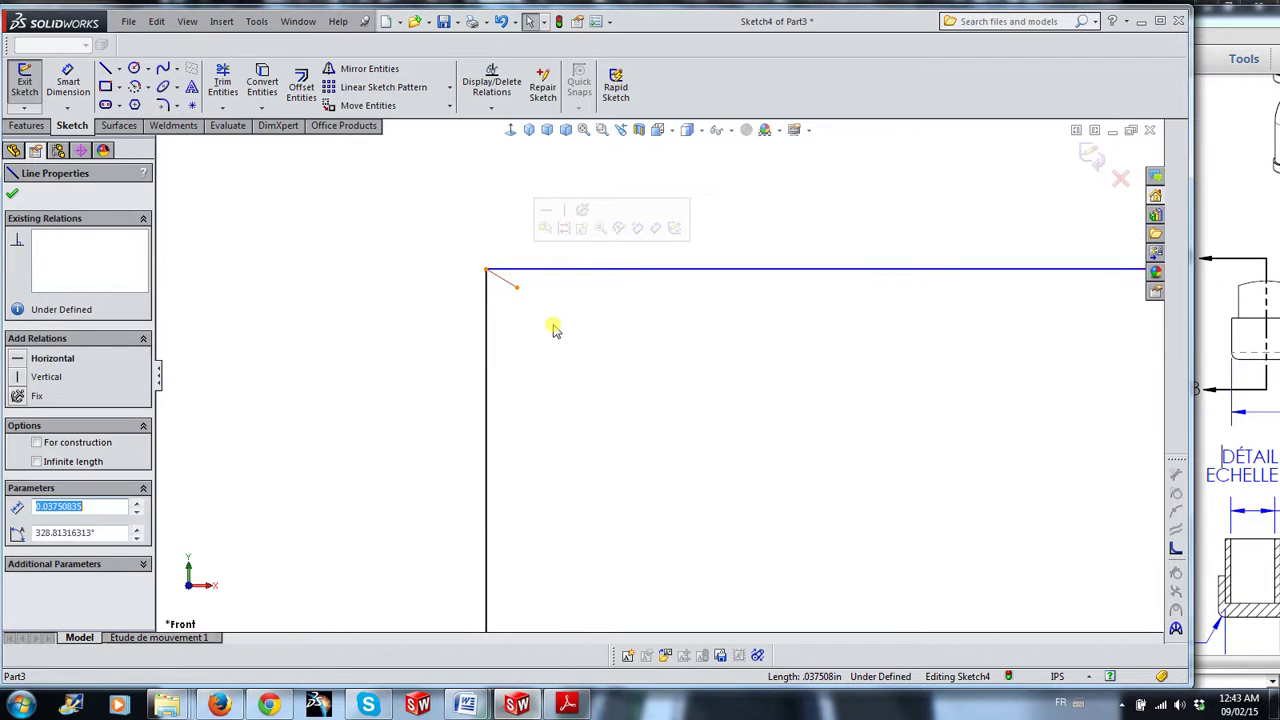
key("Escape")
scroll(611, 397, "up", 2)
scroll(646, 429, "up", 2)
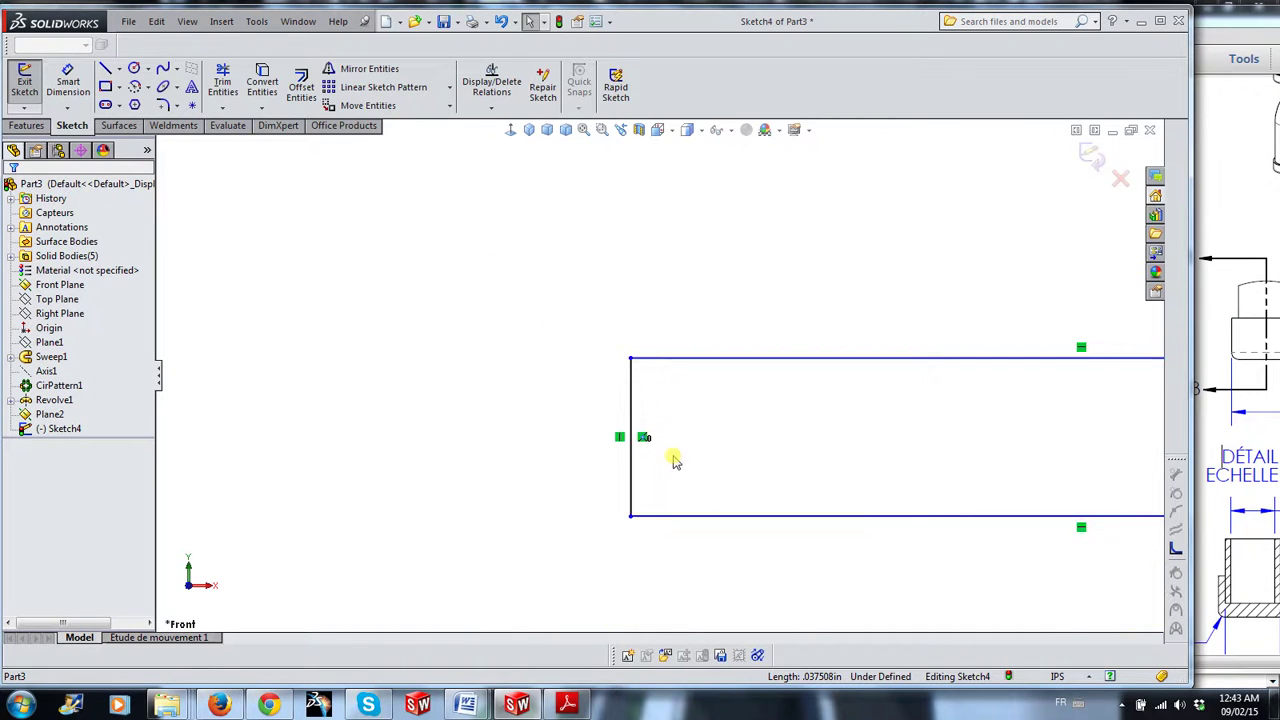
scroll(674, 460, "up", 2)
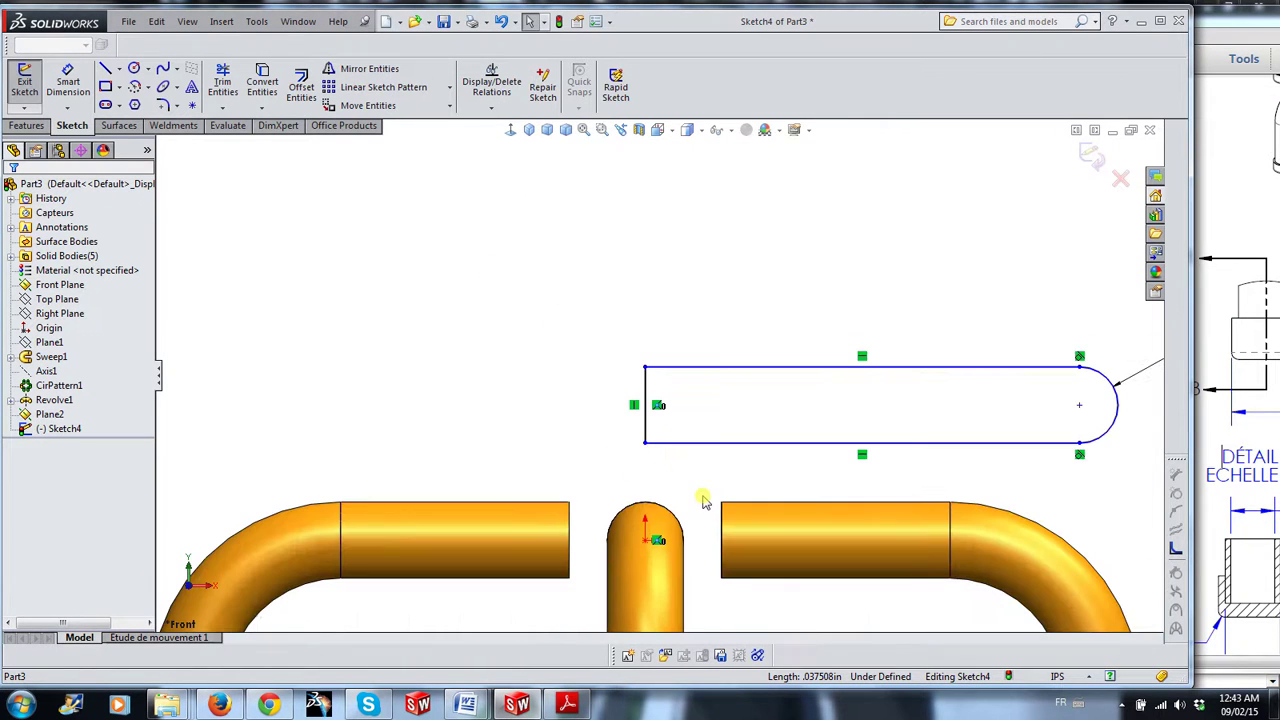
Draw a vertical construction centreline up from the middle pipe's centre
left_click(119, 69)
left_click(135, 103)
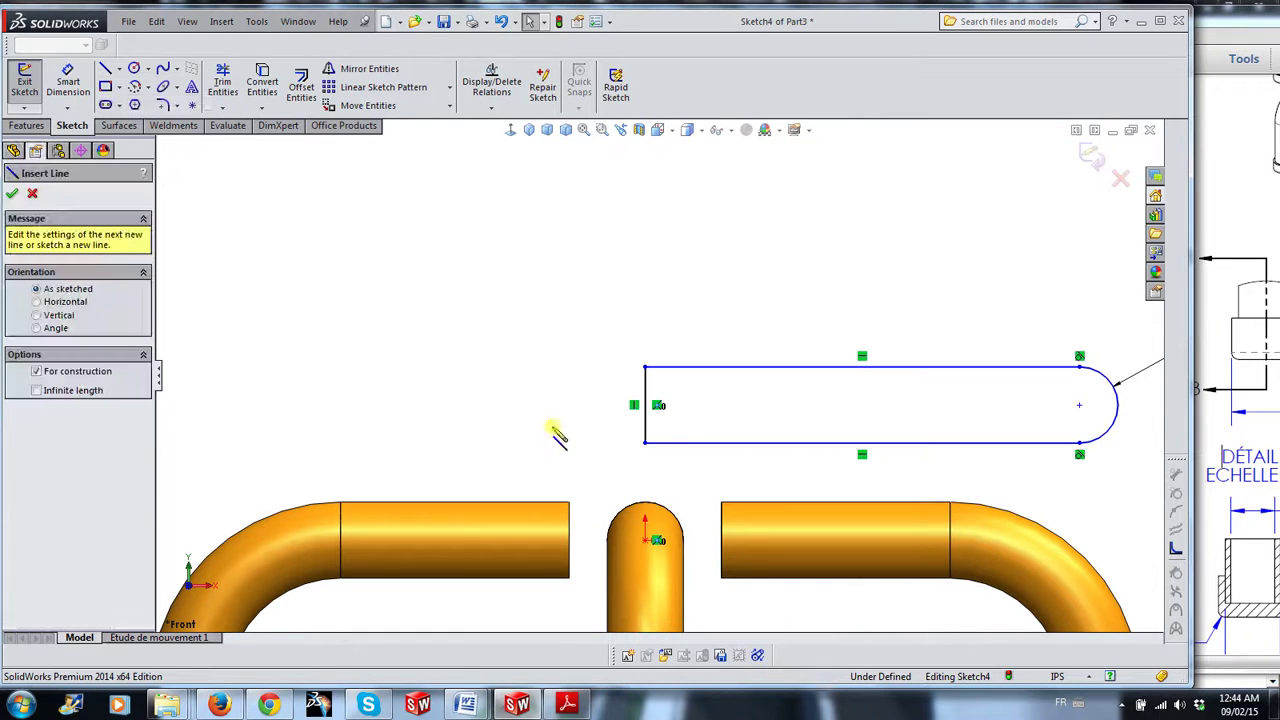
left_click(648, 538)
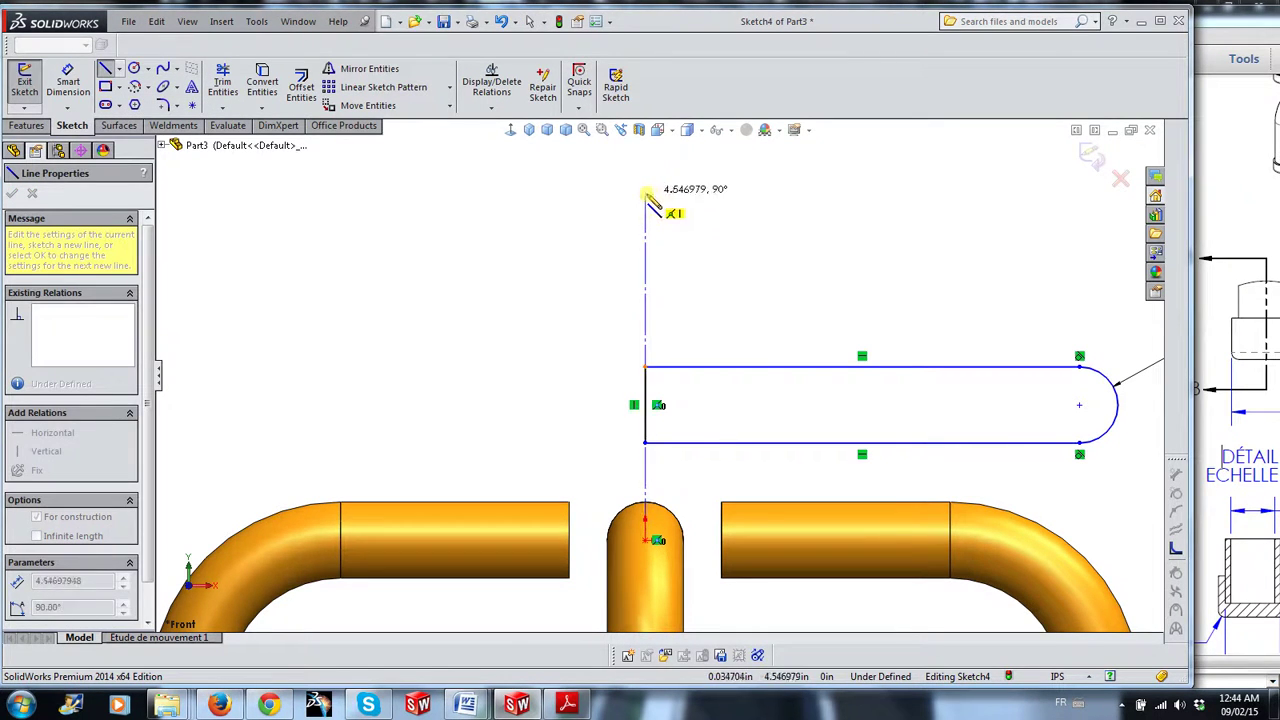
left_click(645, 193)
key("Escape")
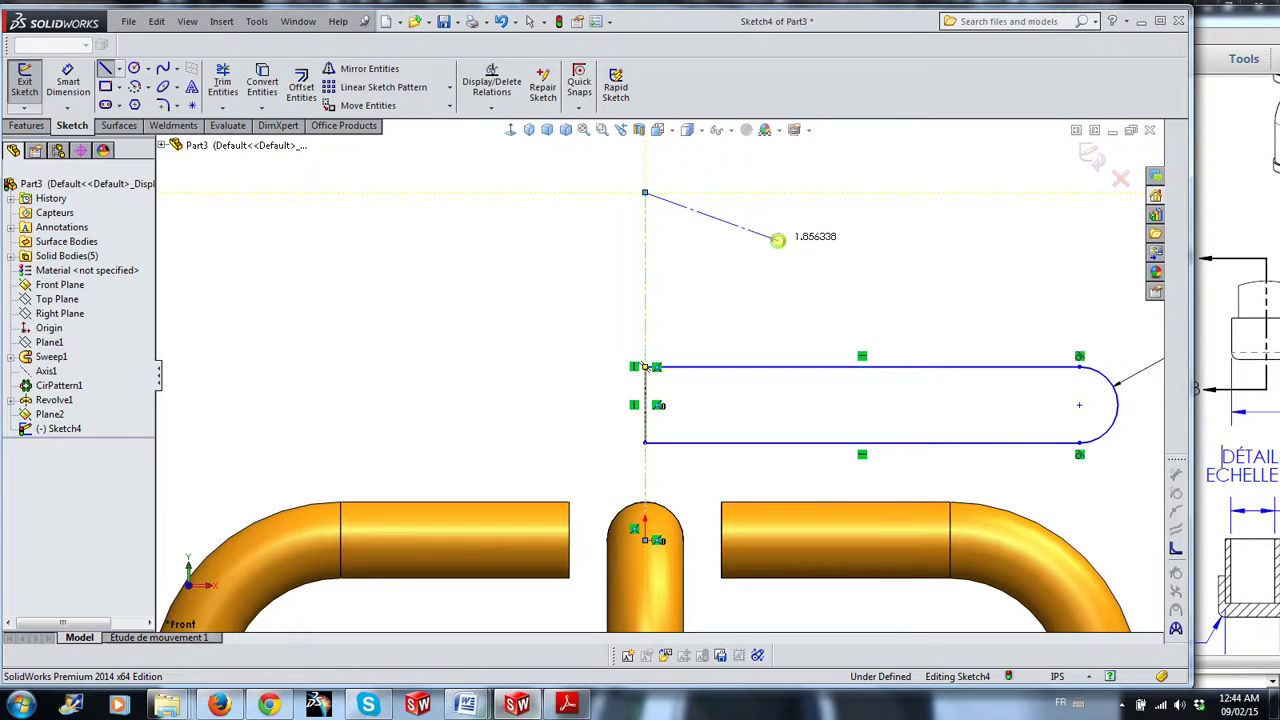
scroll(781, 247, "up", 3)
scroll(845, 402, "down", 1)
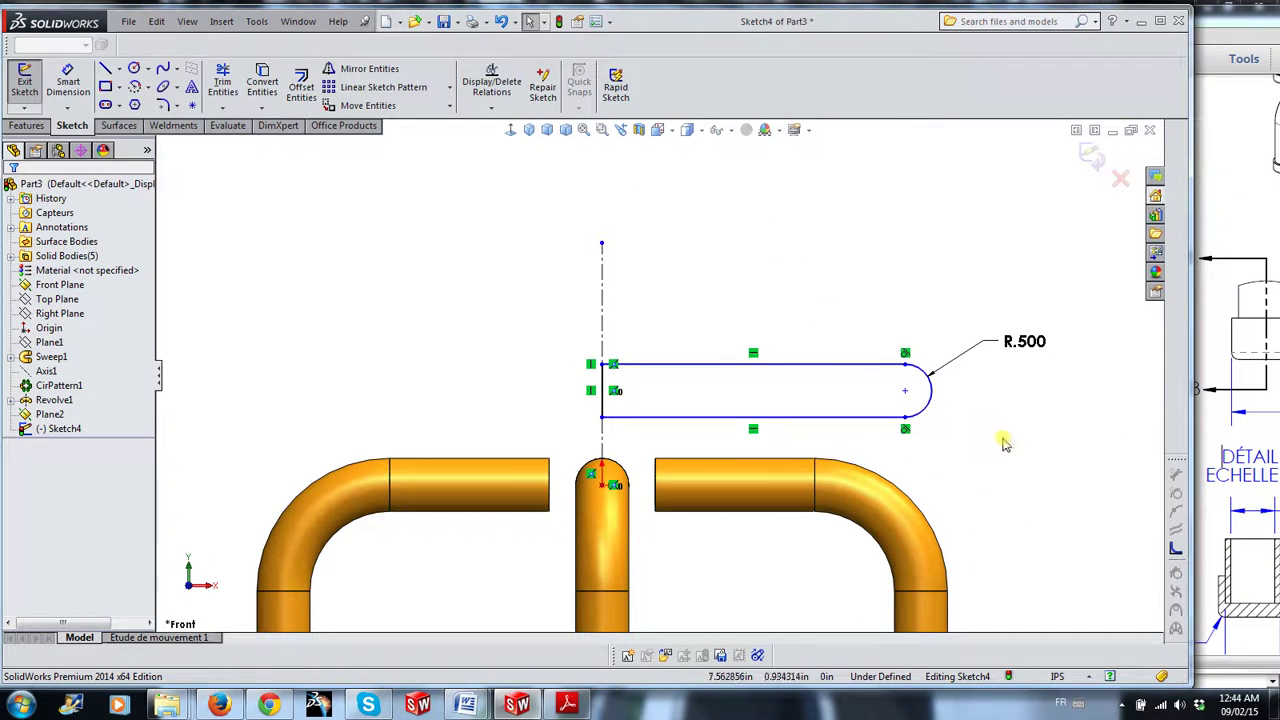
Dimension the centreline-to-arc-centre distance as 6.000, checking the stool drawing for sizes
left_click_drag(906, 396, 843, 394)
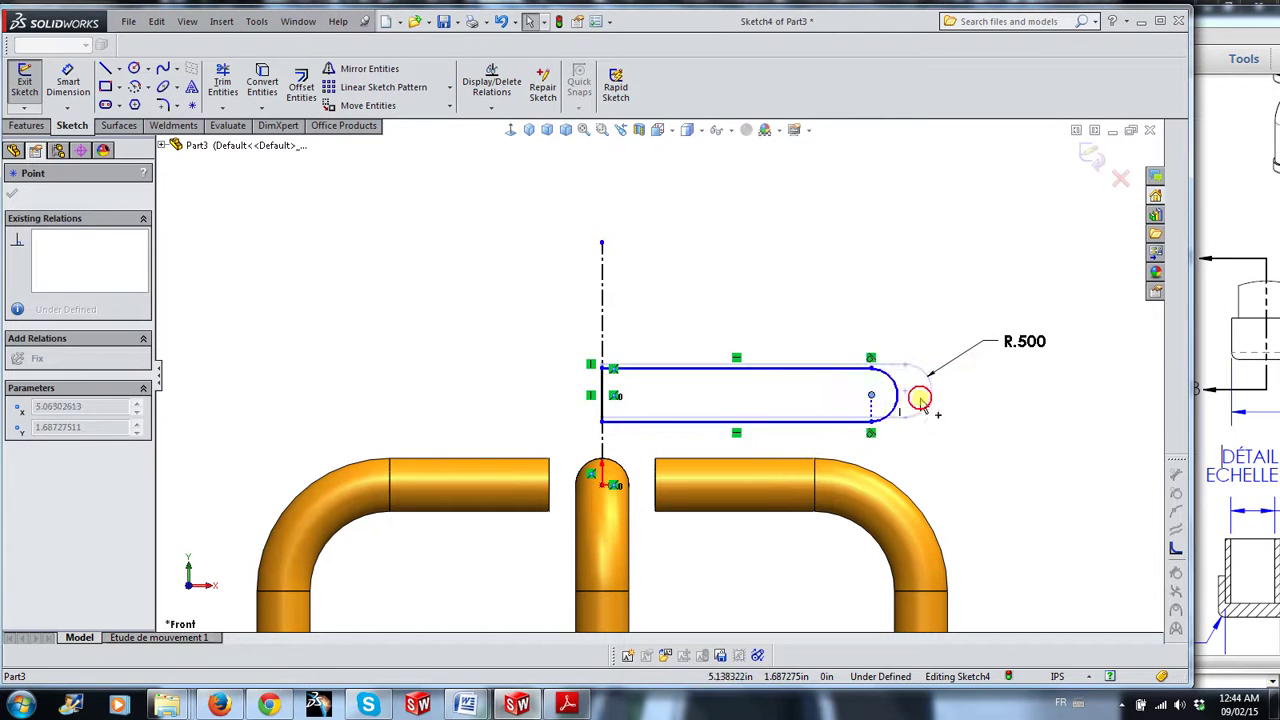
left_click_drag(843, 394, 941, 401)
left_click(1217, 428)
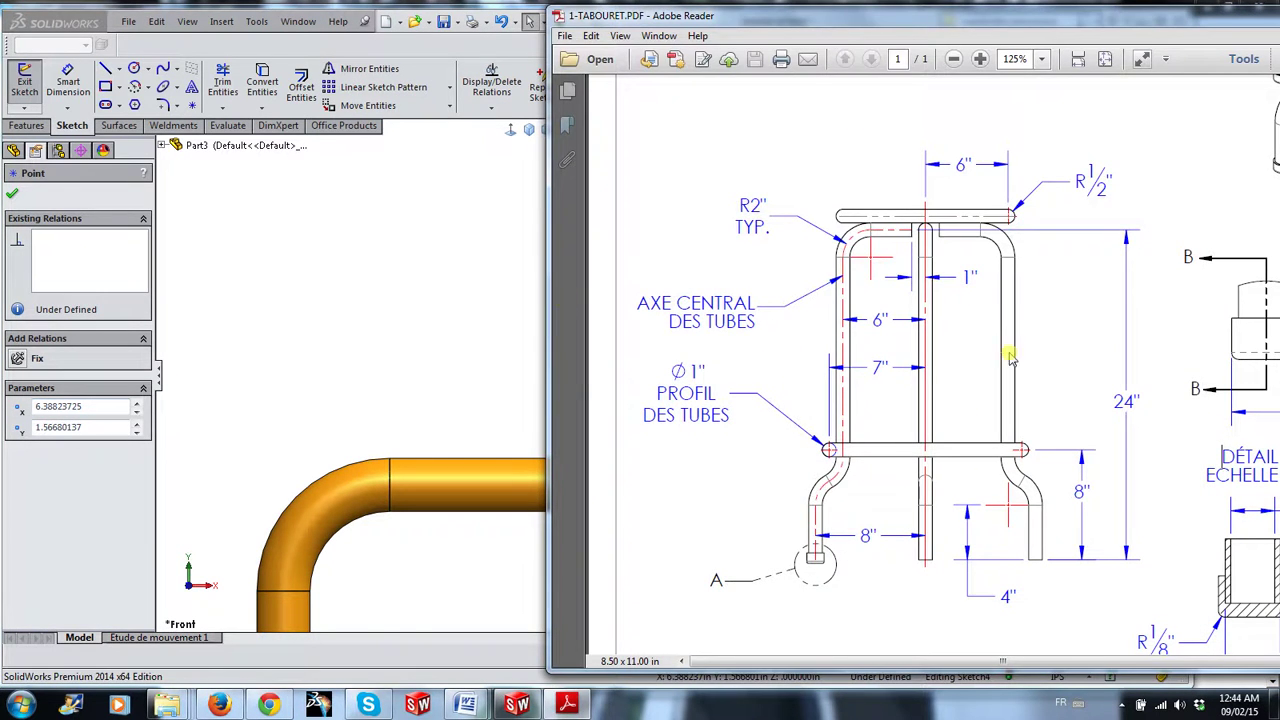
left_click(363, 277)
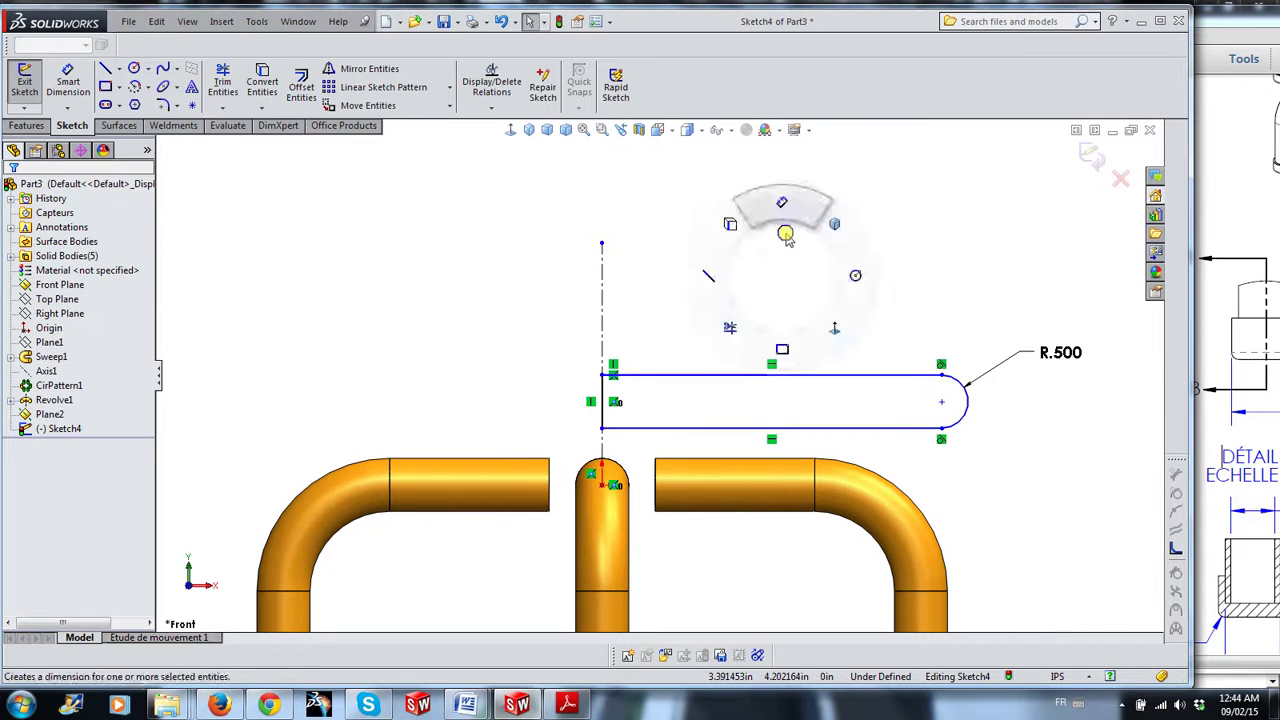
right_click_drag(785, 281, 780, 210)
left_click(941, 401)
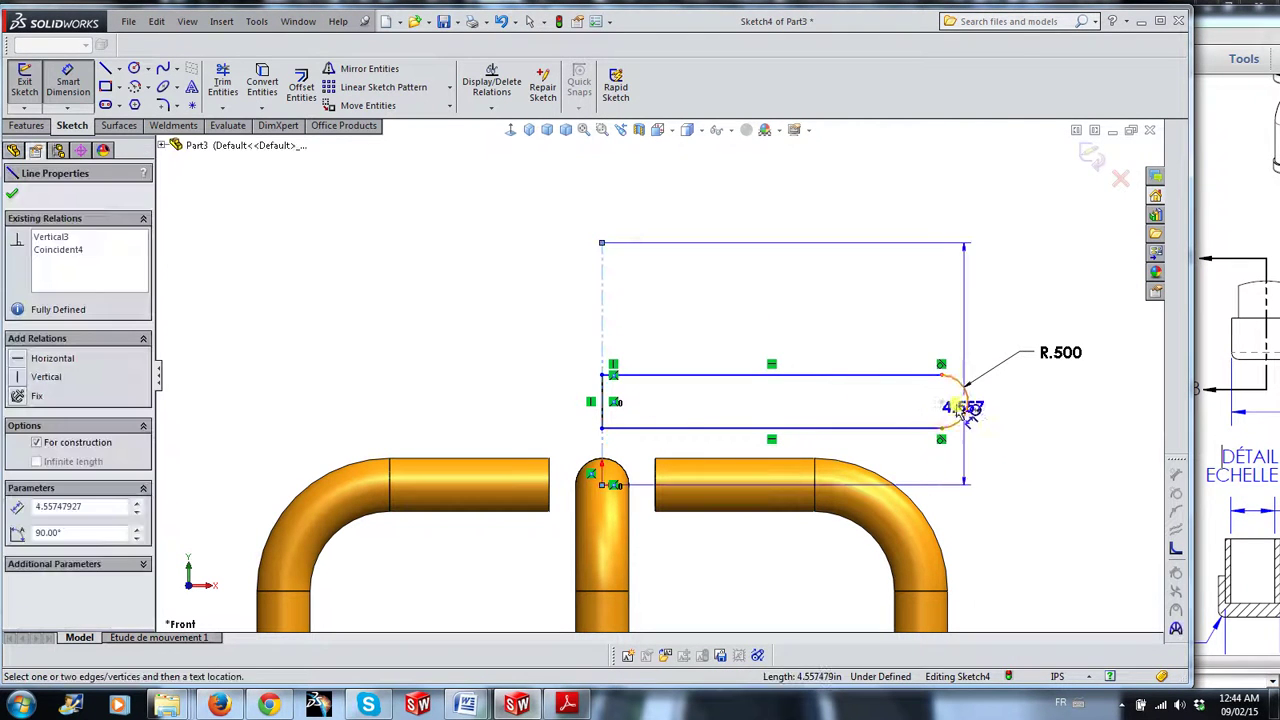
left_click(797, 318)
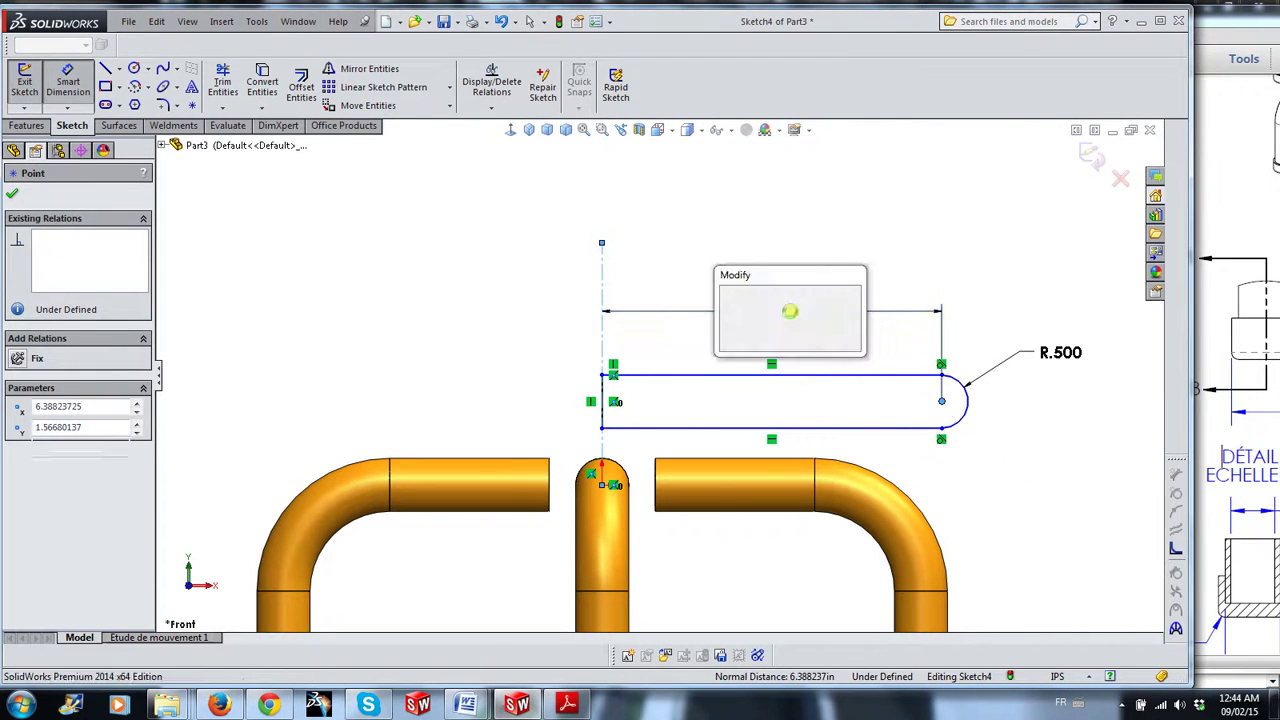
type("6.000in")
key("Return")
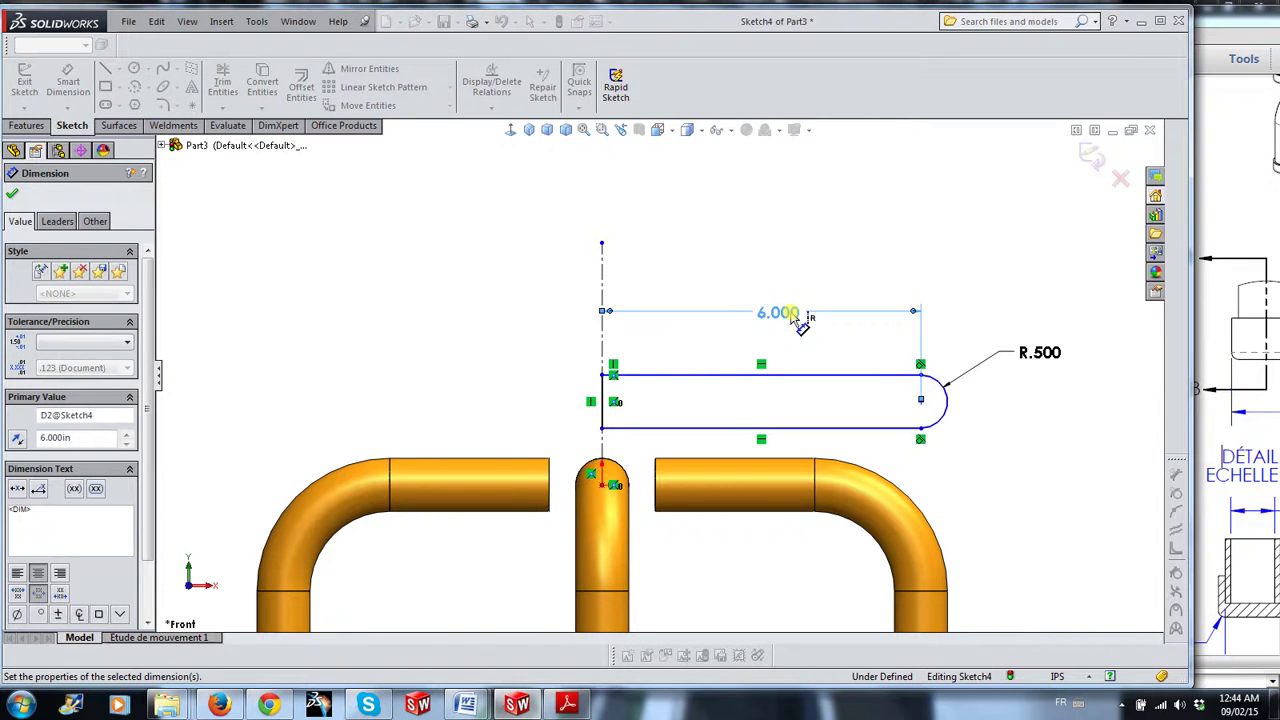
key("Escape")
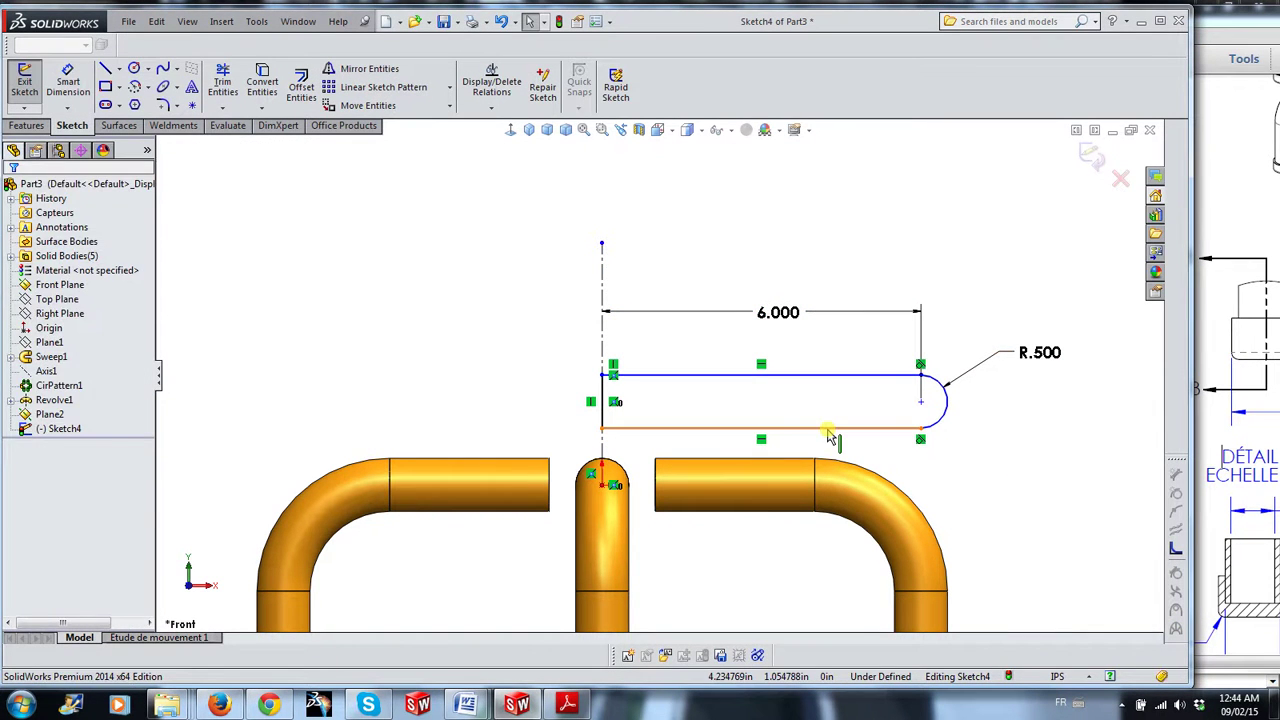
Make the slot's bottom line collinear with the middle pipe's top edge
left_click(826, 431)
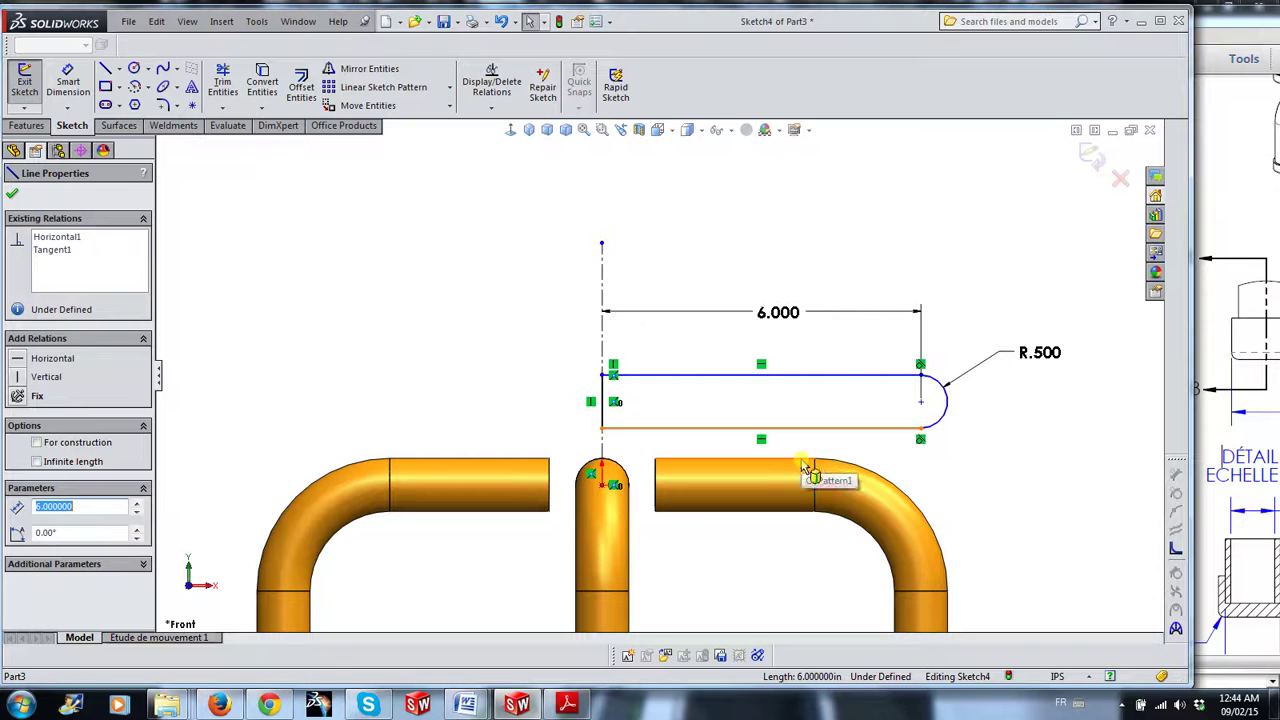
left_click(805, 462, "ctrl")
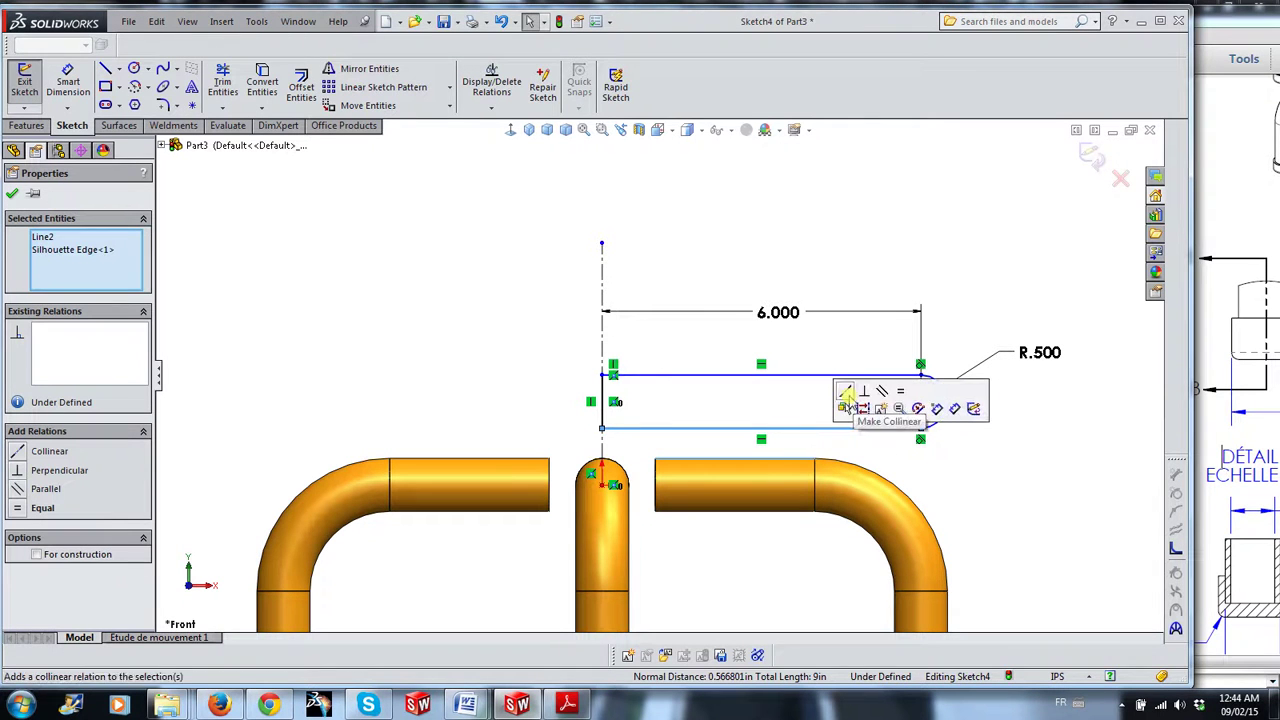
left_click(845, 393)
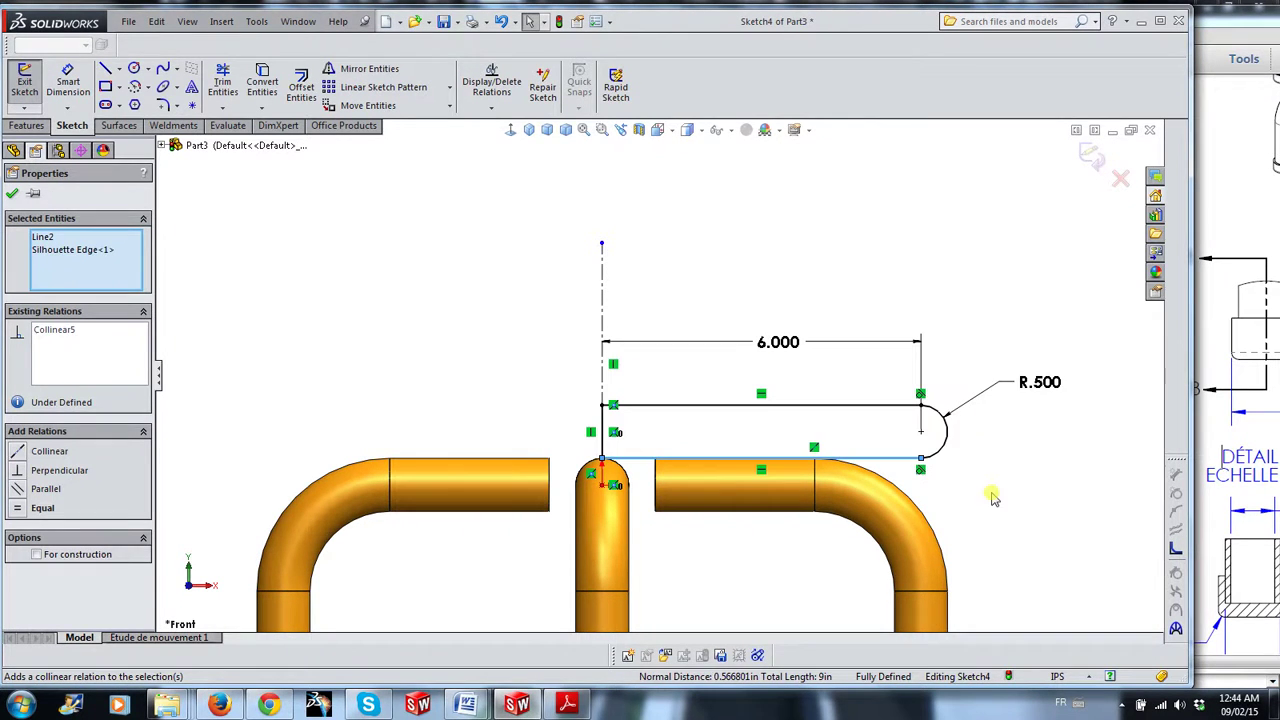
left_click(993, 500)
scroll(805, 472, "up", 3)
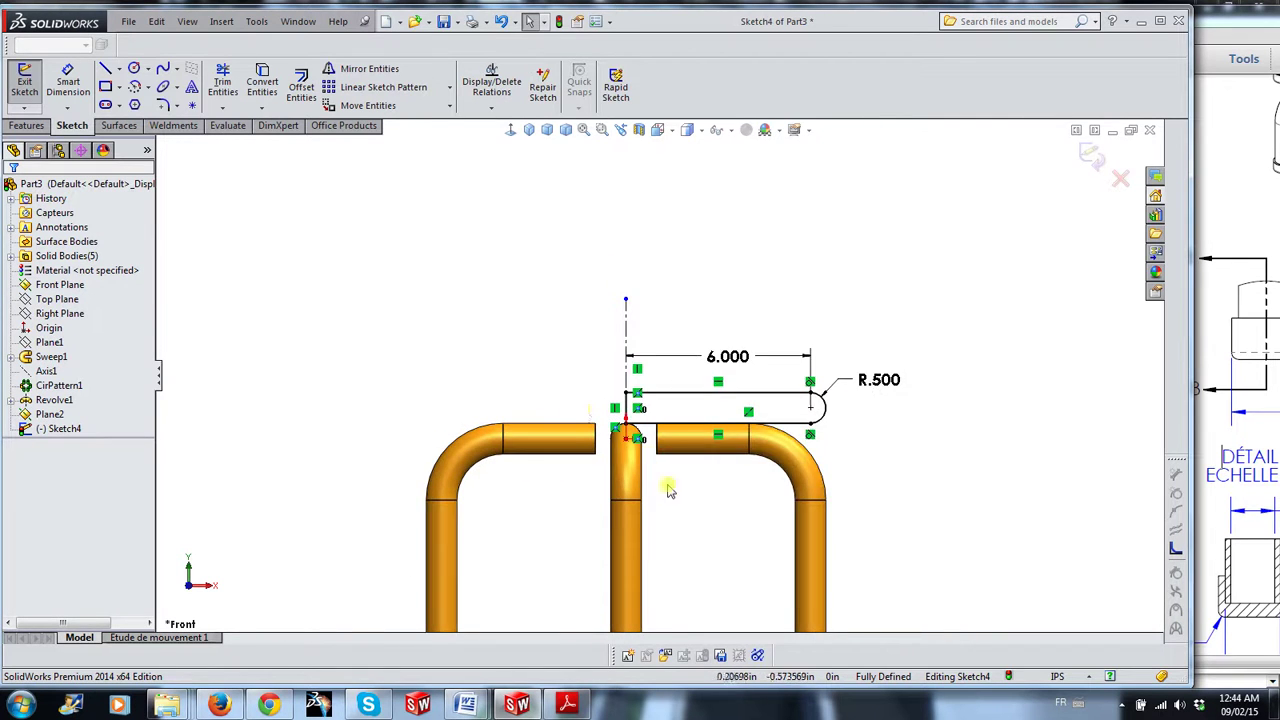
scroll(675, 500, "down", 2)
scroll(689, 525, "down", 1)
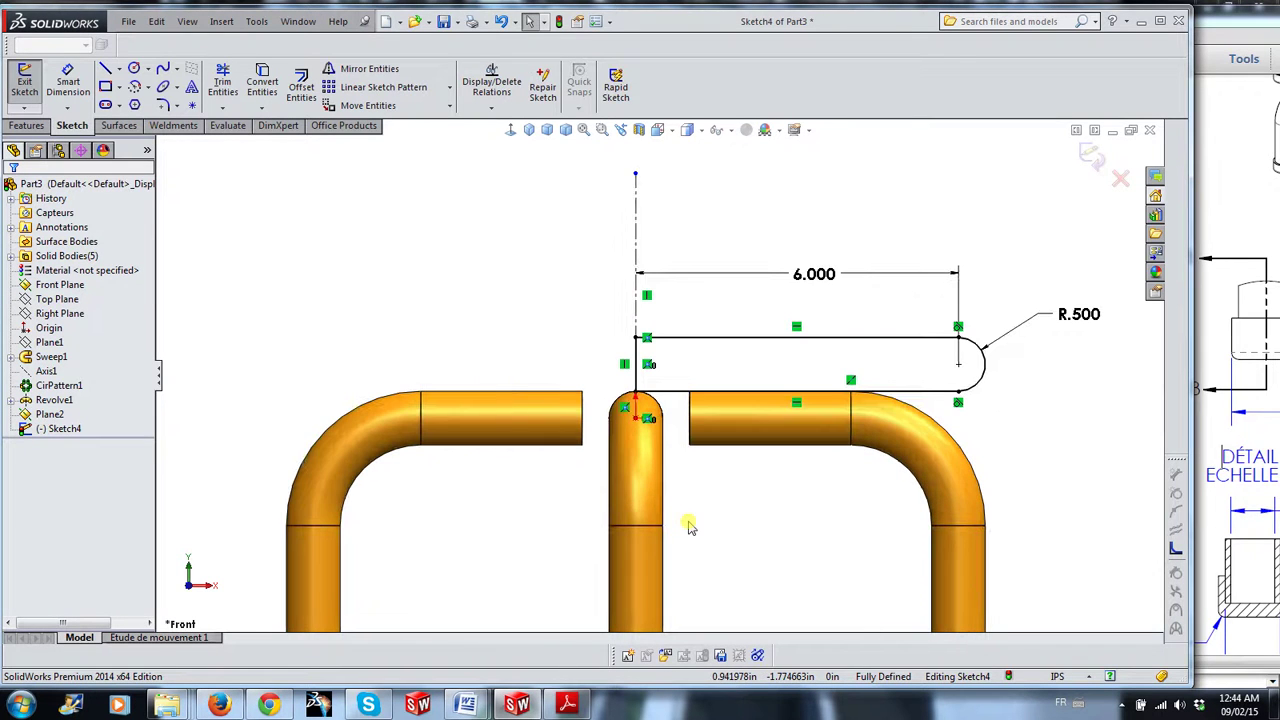
Revolve the slot profile 360° into the seat, then reopen and close Revolve2 to rebuild it
left_click(18, 125)
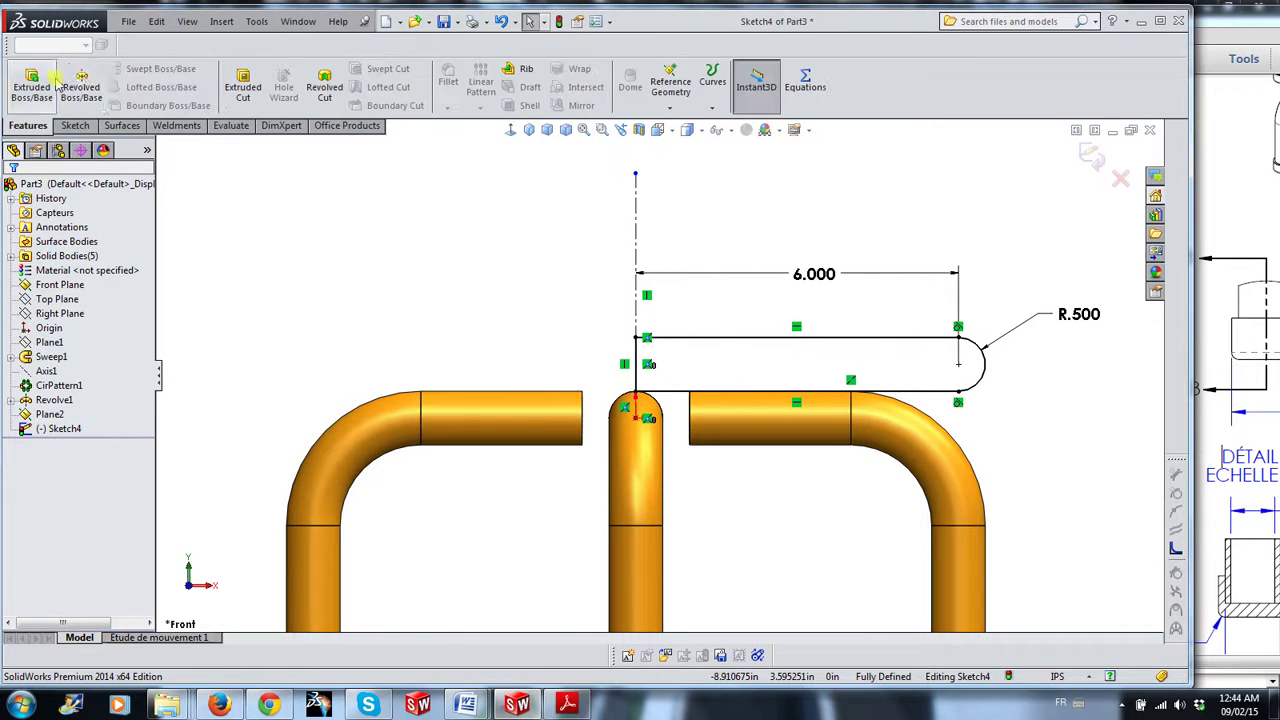
left_click(81, 87)
key("z")
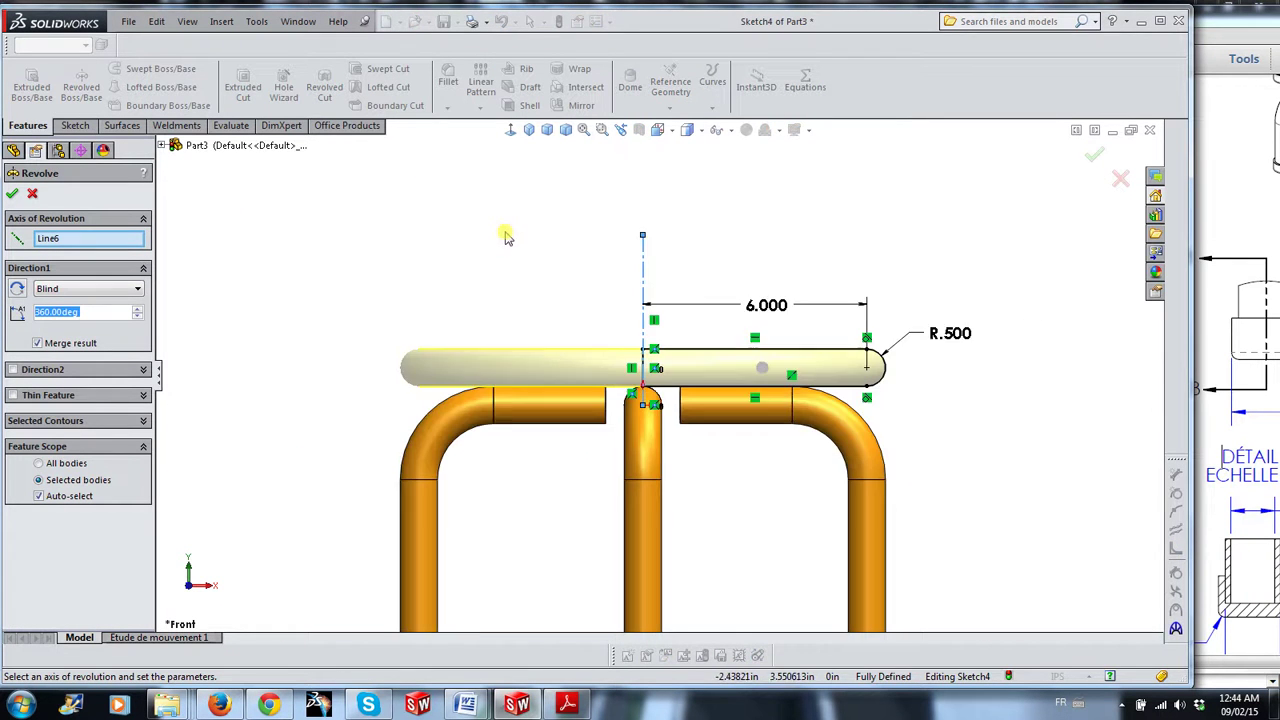
middle_click_drag(528, 260, 531, 322)
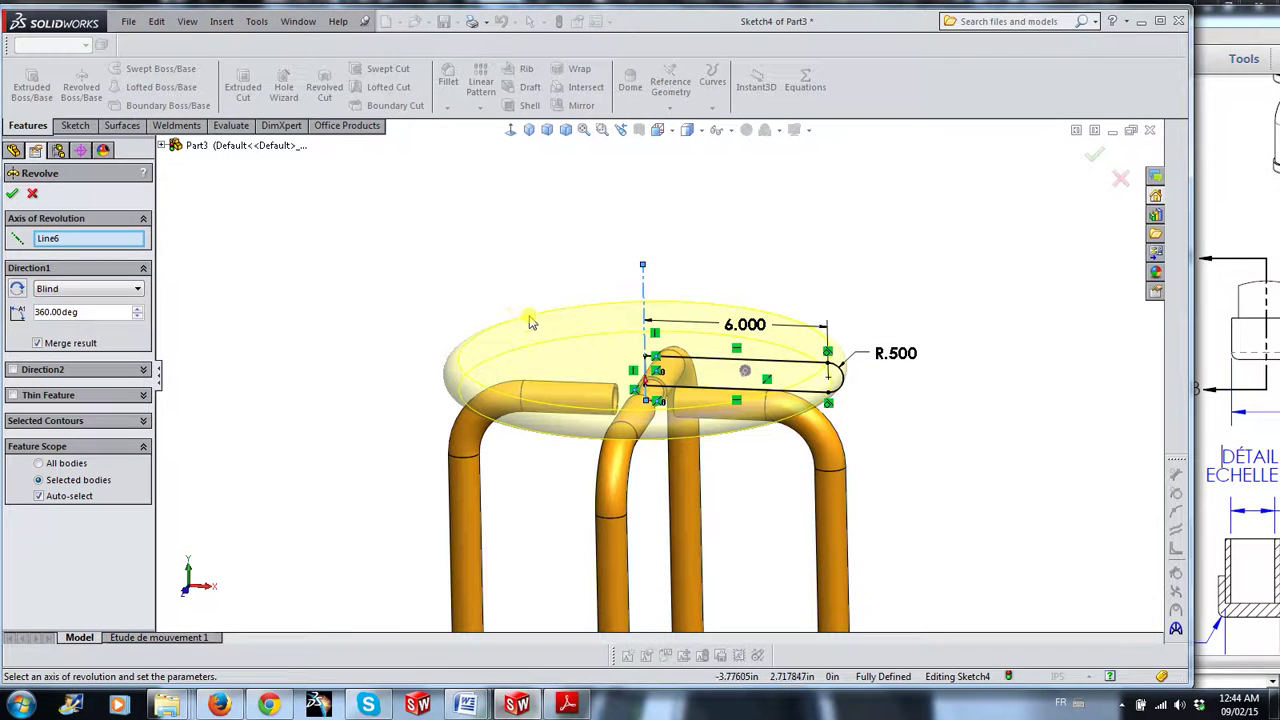
left_click(1088, 156)
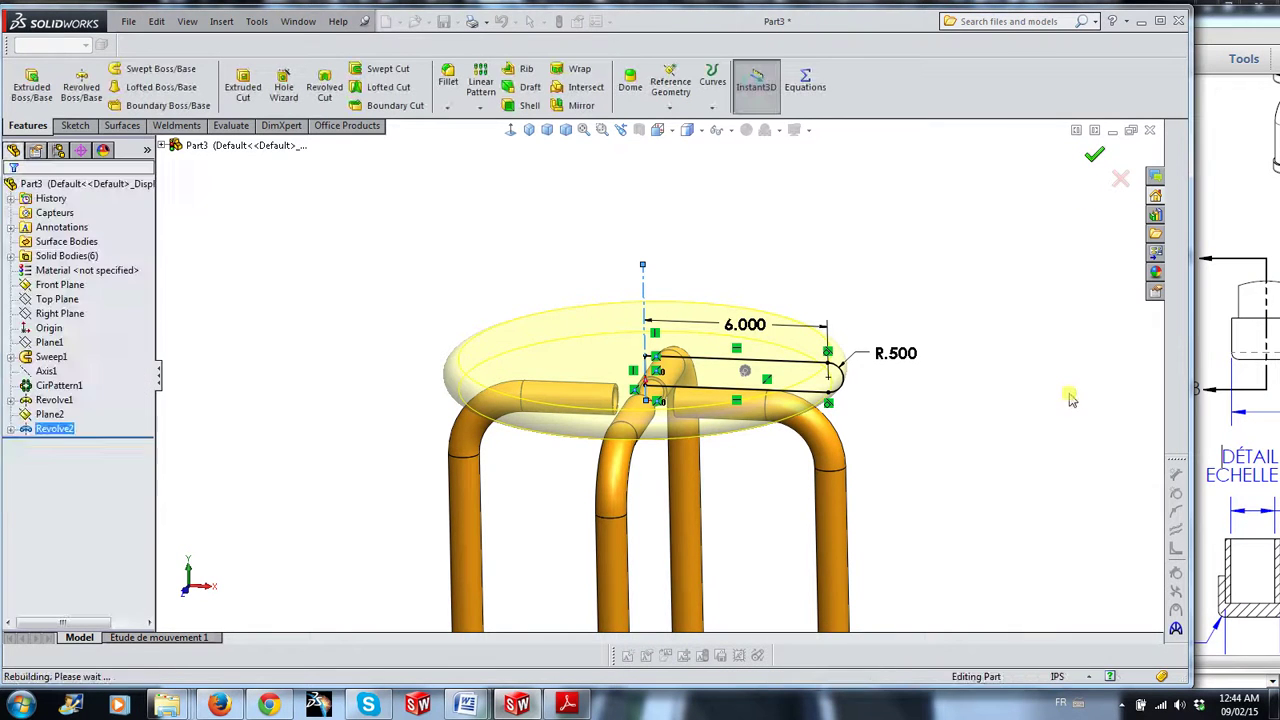
left_click(63, 430)
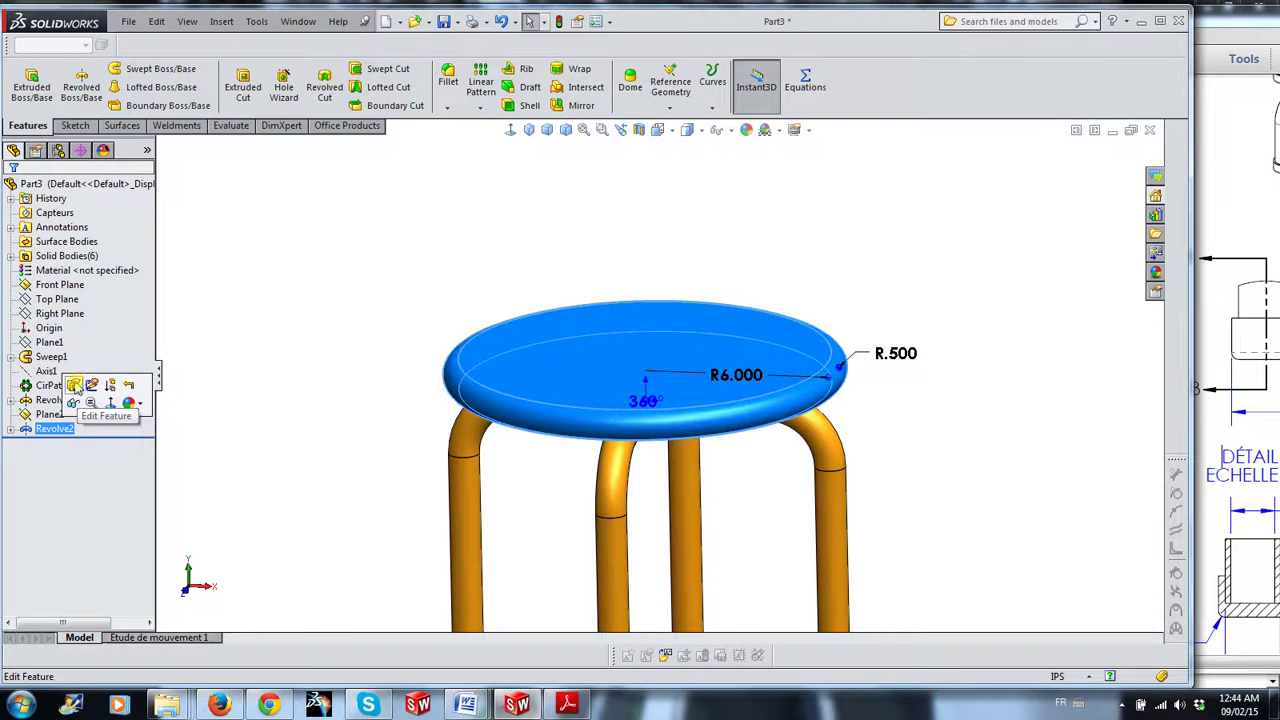
left_click(78, 385)
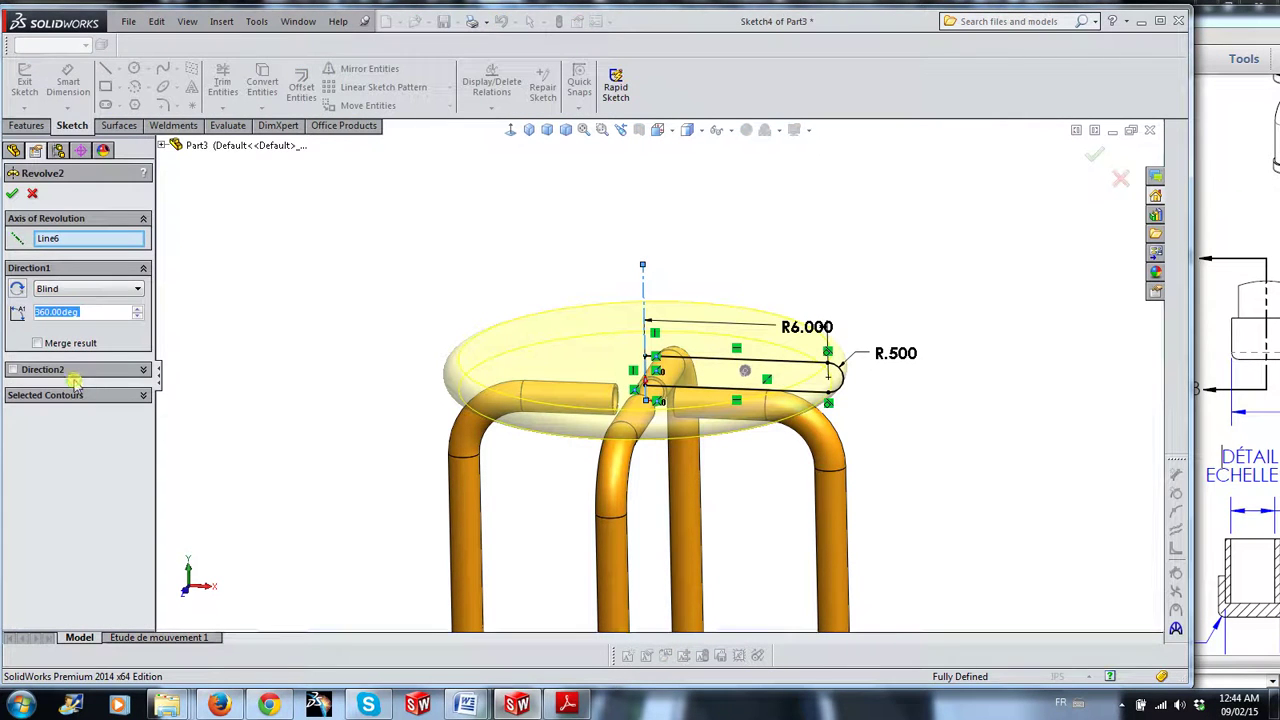
key("Return")
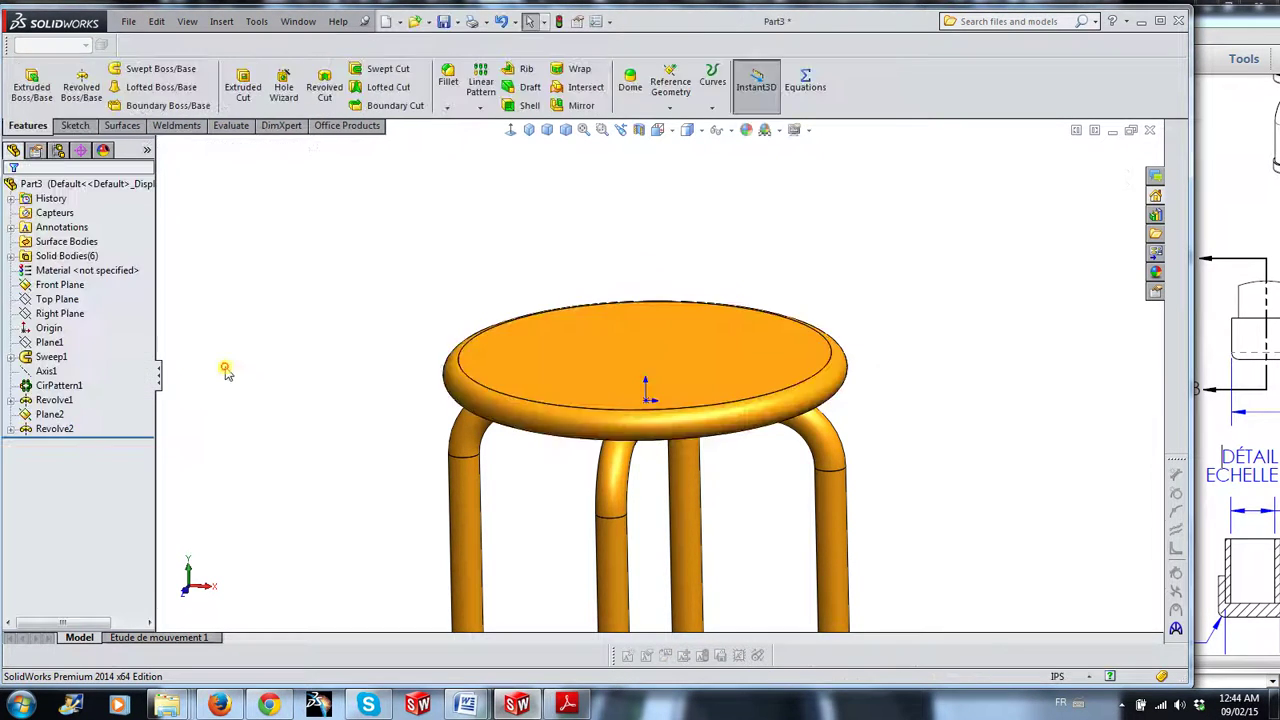
Open the appearance options to recolour the whole seat body
left_click(533, 362)
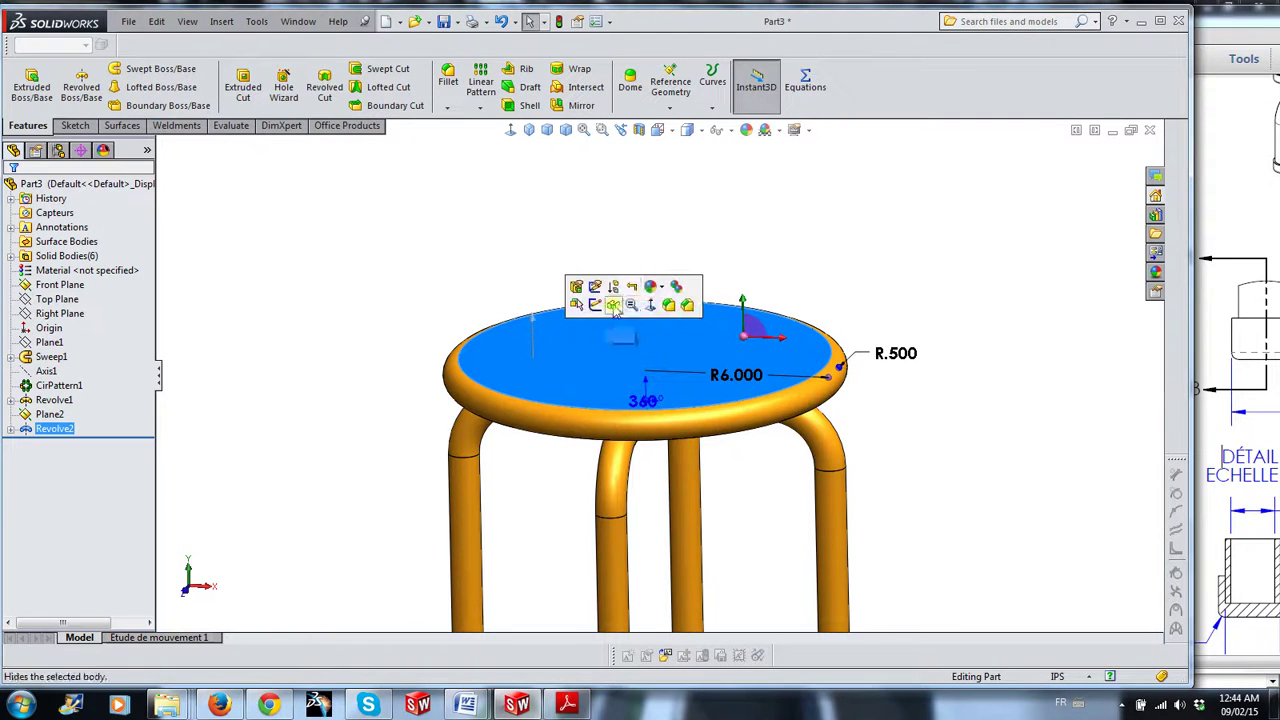
left_click(652, 287)
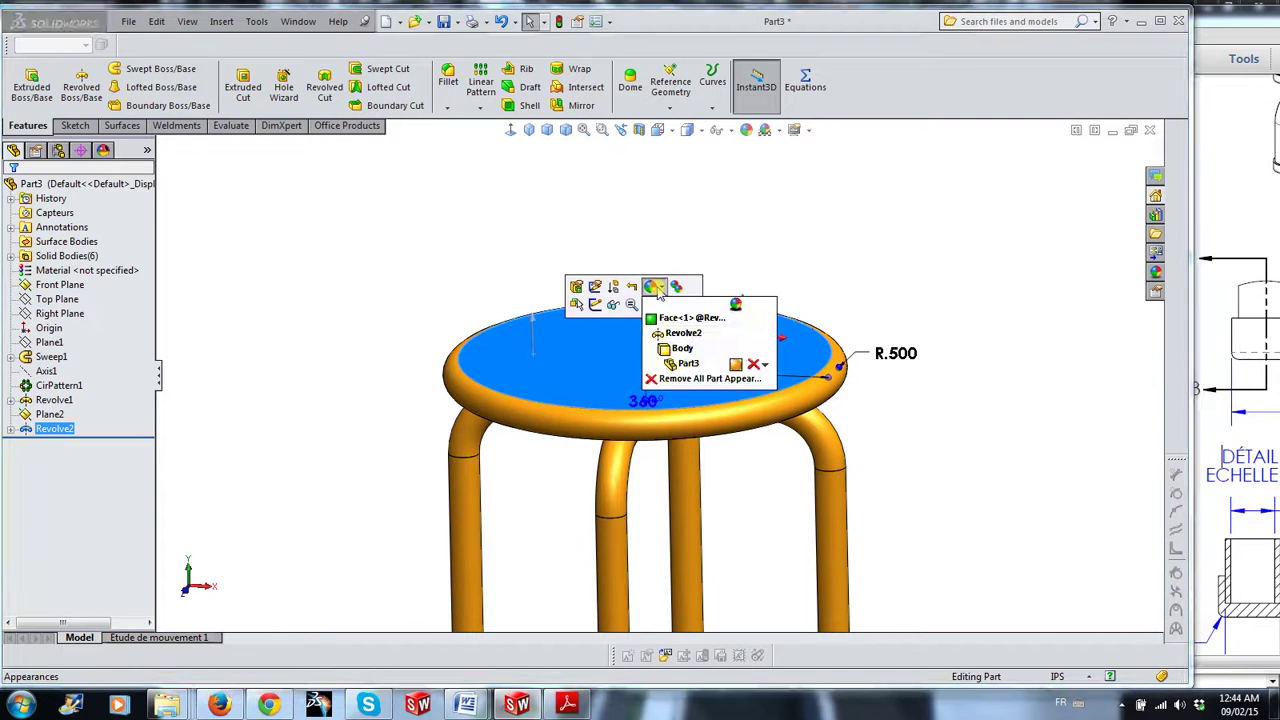
left_click(699, 350)
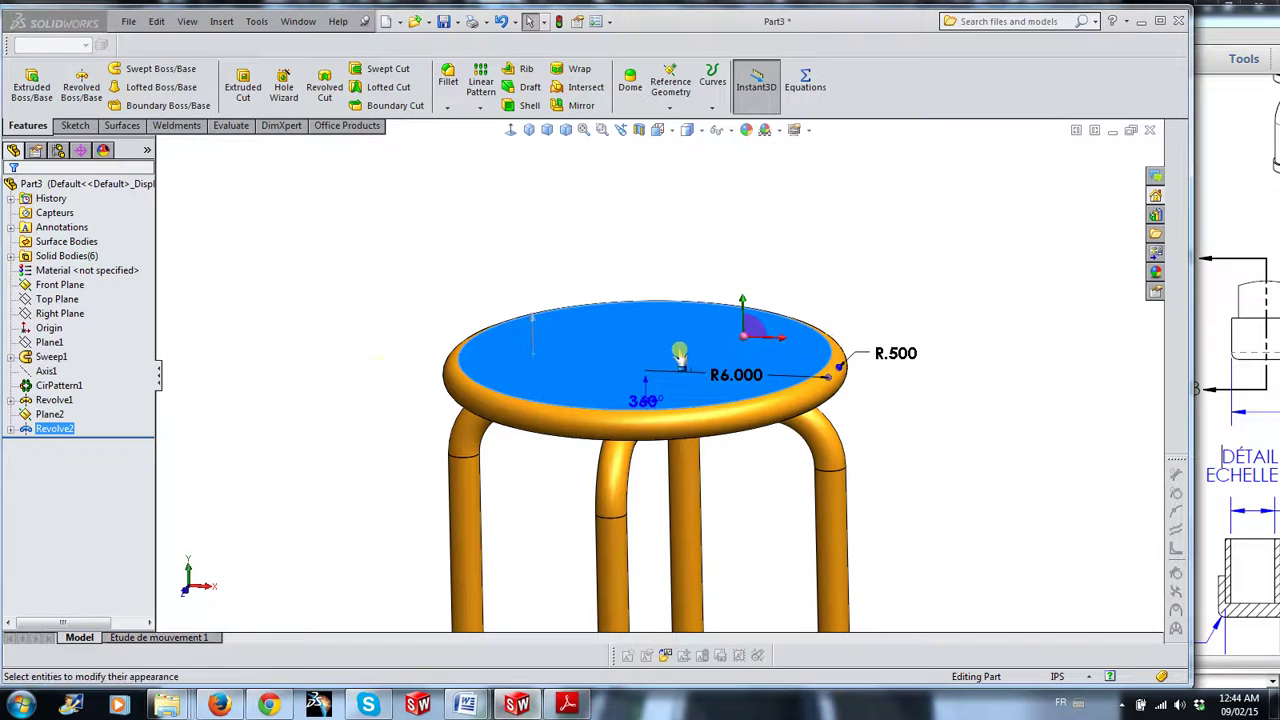
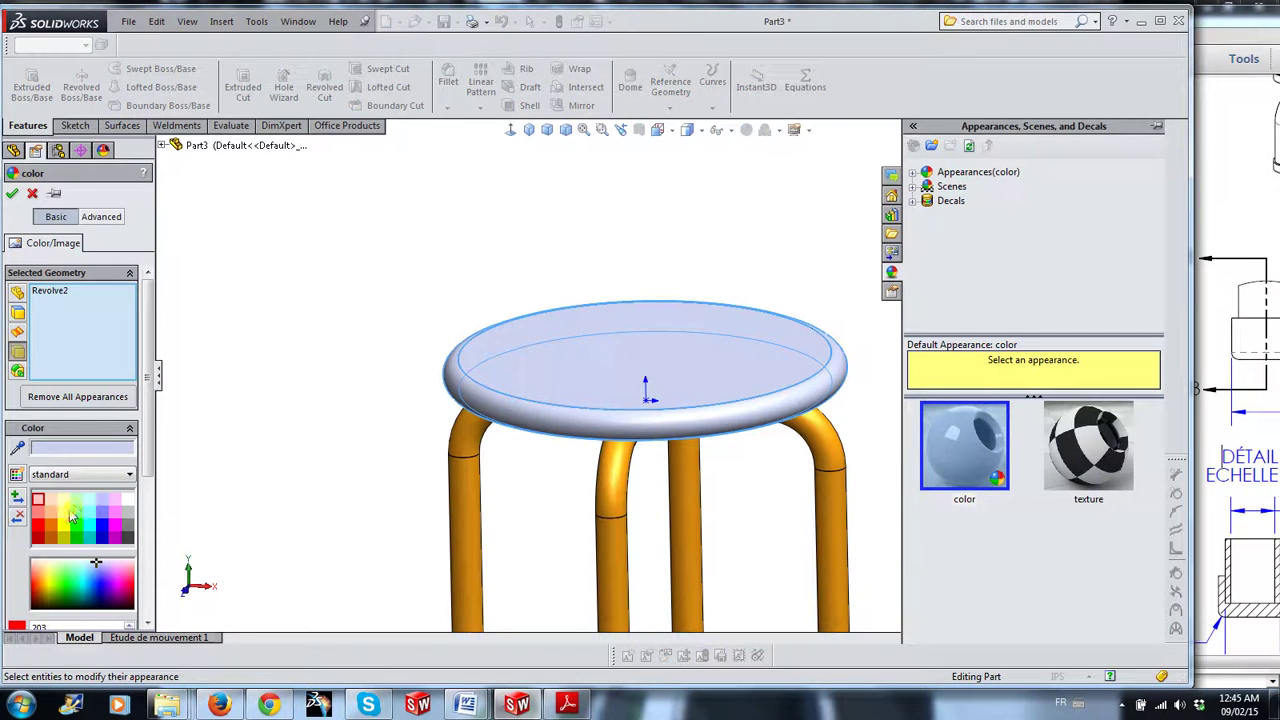
Apply a light green colour to the stool's revolved seat body
left_click(77, 505)
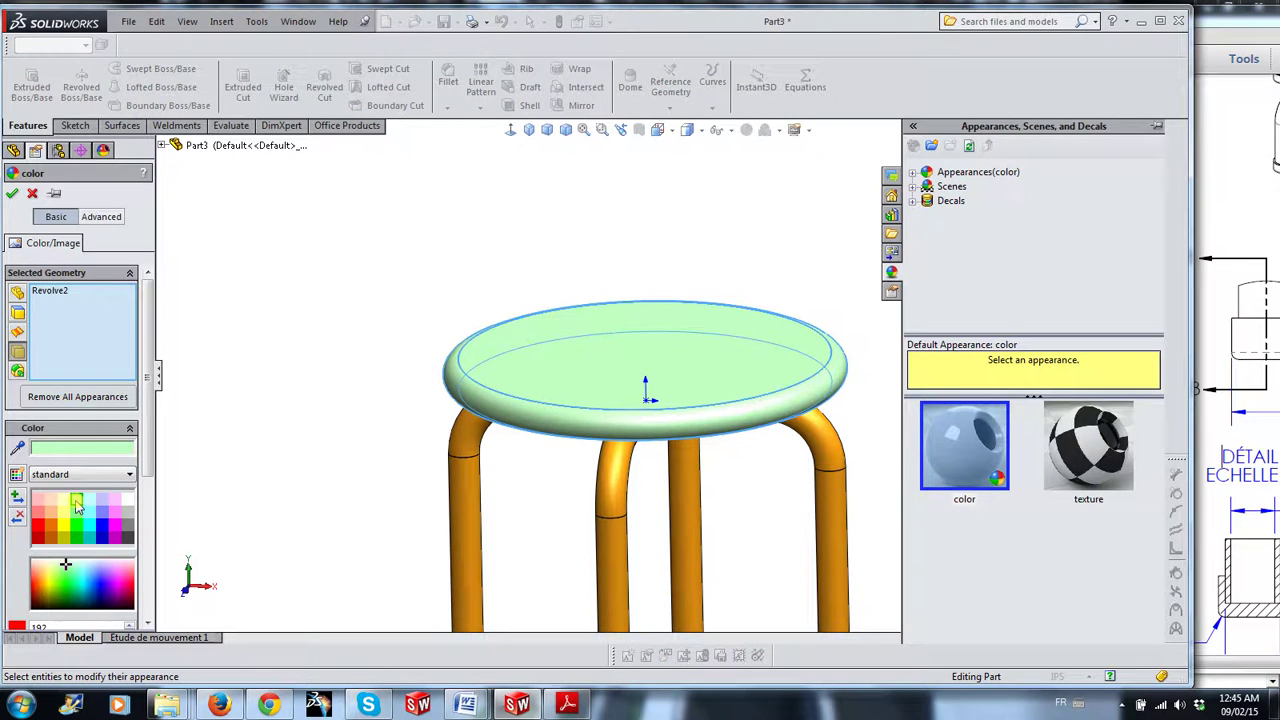
left_click(13, 194)
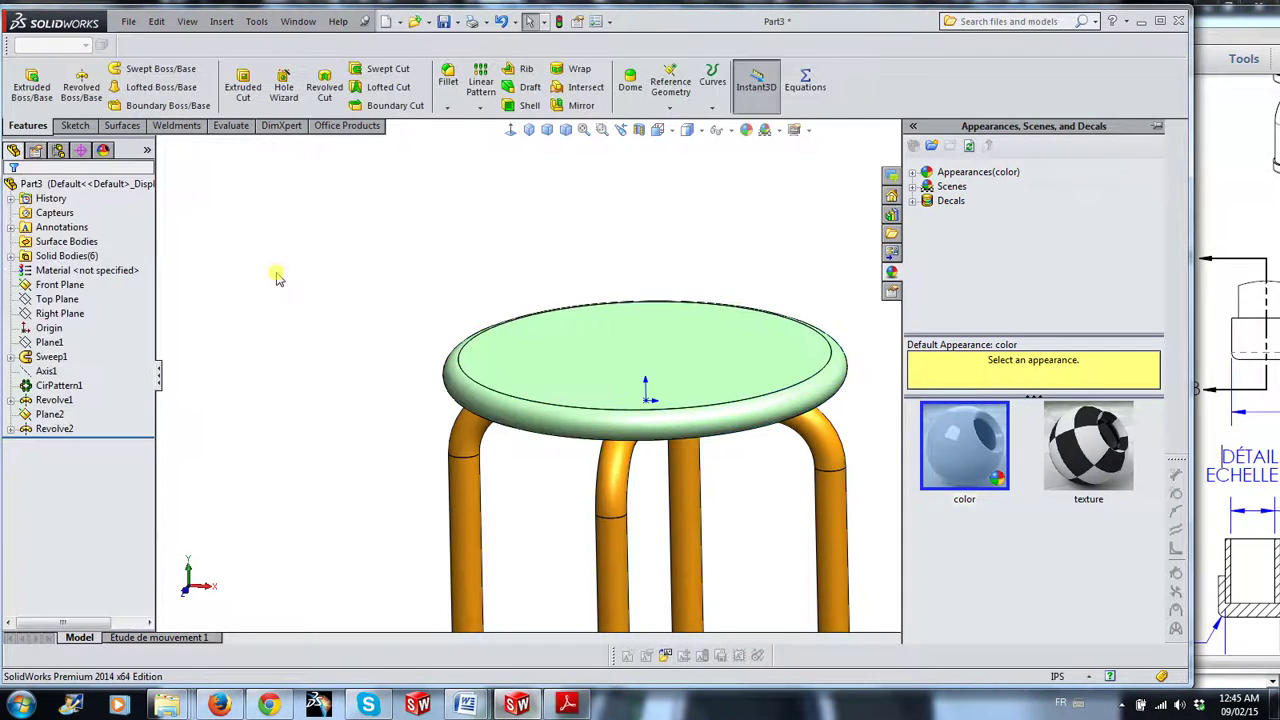
key("f")
scroll(745, 568, "down", 2)
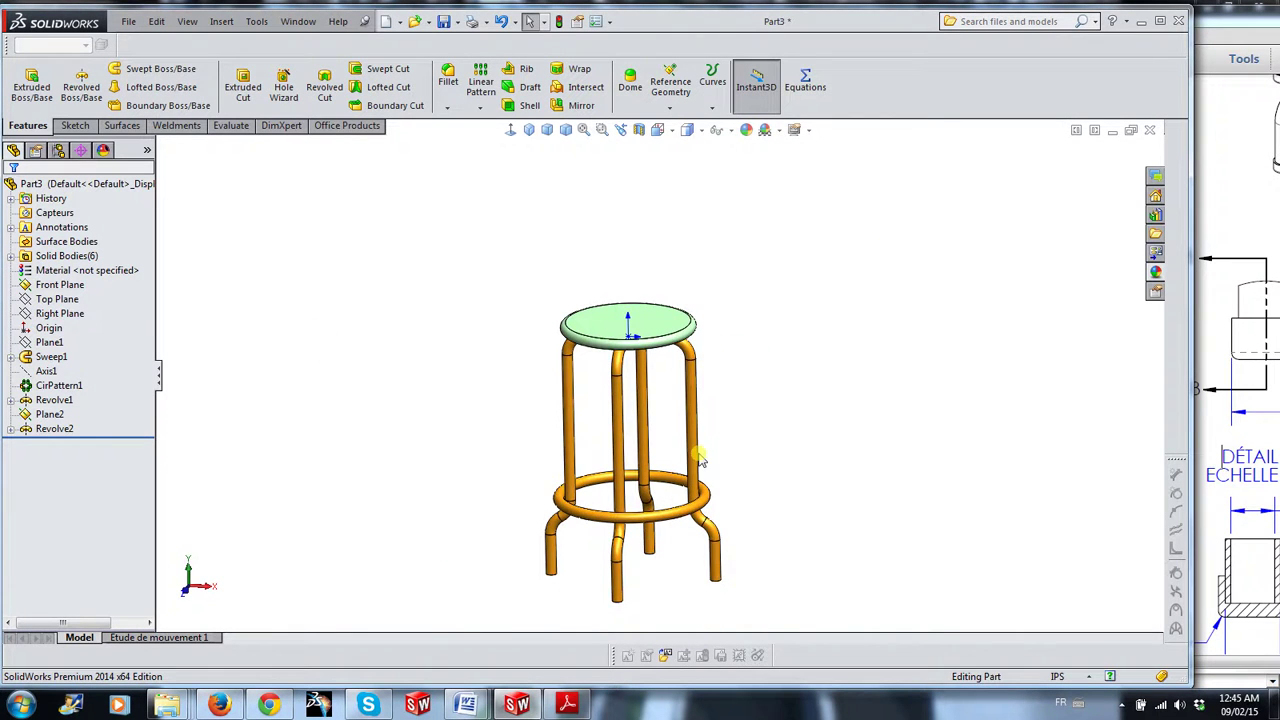
scroll(694, 457, "down", 1)
scroll(683, 367, "down", 1)
scroll(957, 512, "down", 2)
scroll(917, 529, "up", 2)
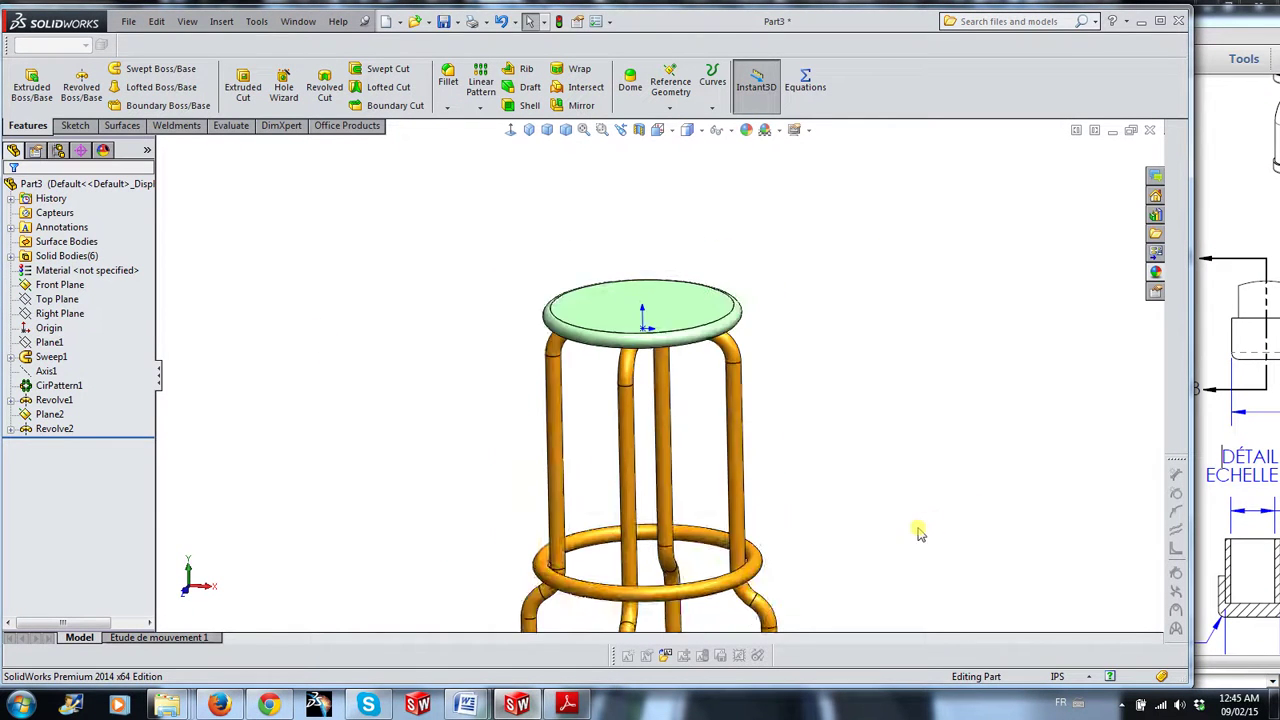
scroll(894, 540, "up", 1)
mouse_move(894, 540)
middle_mouse_down()
mouse_move(894, 400)
mouse_move(877, 466)
middle_mouse_up()
scroll(660, 362, "down", 3)
scroll(660, 362, "down", 2)
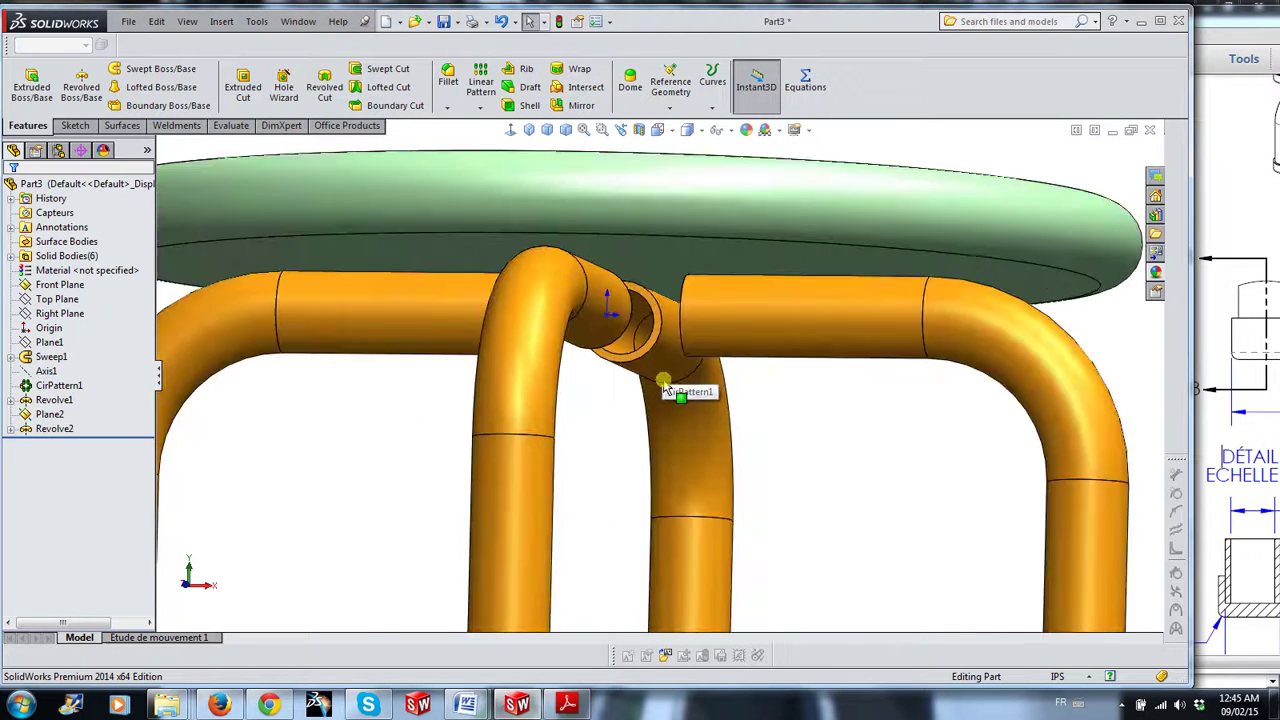
middle_click_drag(666, 386, 766, 466)
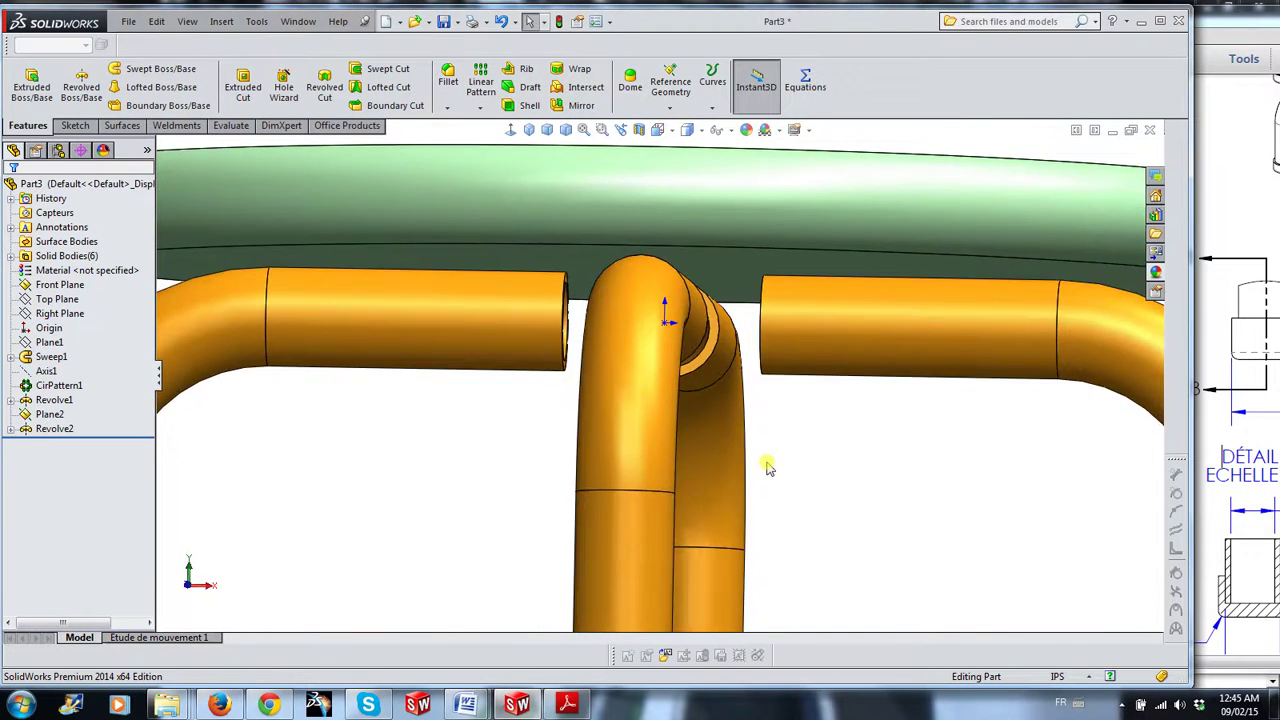
scroll(777, 480, "up", 2)
scroll(829, 500, "up", 2)
scroll(726, 572, "up", 1)
scroll(726, 572, "down", 2)
mouse_move(726, 572)
middle_mouse_down()
mouse_move(703, 557)
mouse_move(674, 566)
middle_mouse_up()
left_click(727, 137)
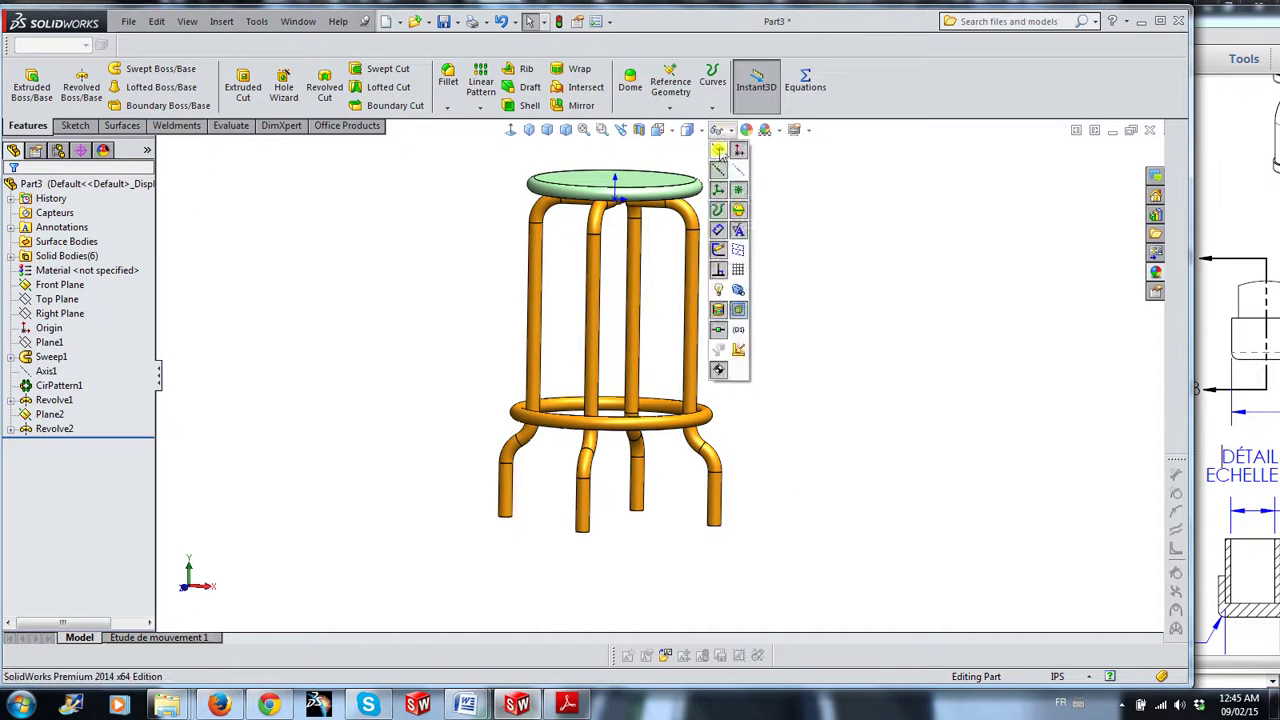
left_click(723, 157)
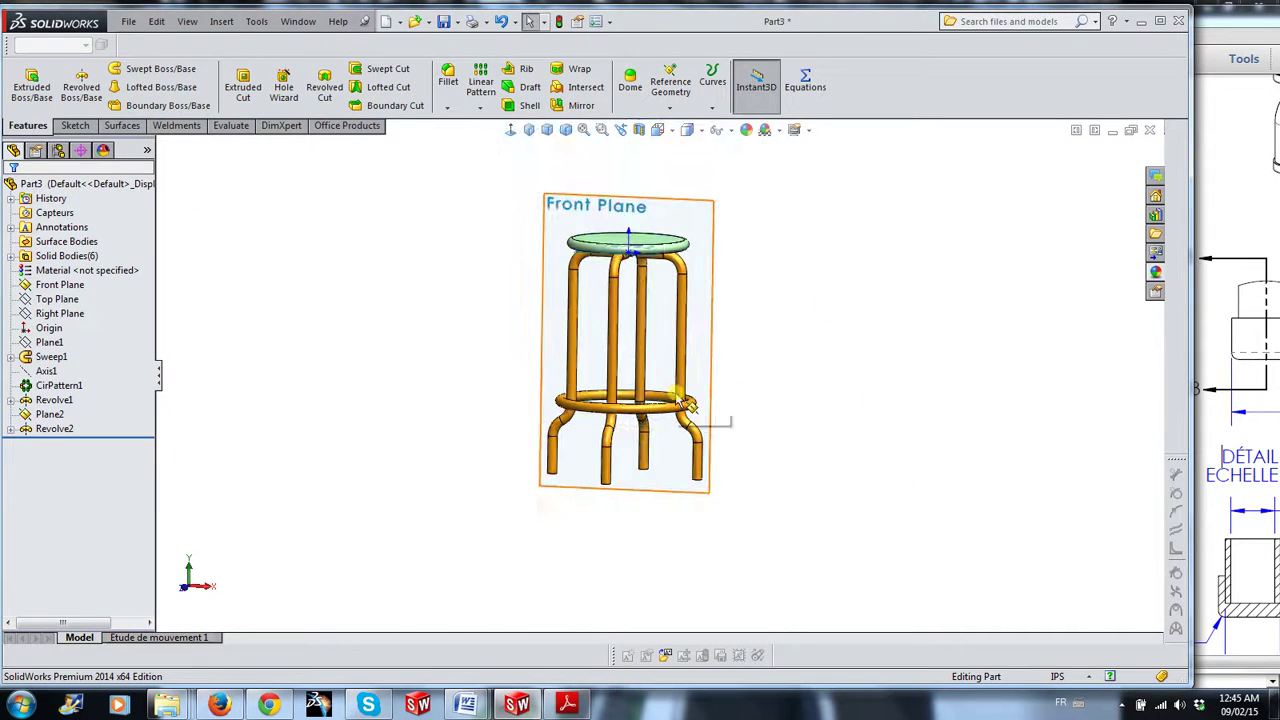
scroll(628, 460, "down", 1)
scroll(624, 520, "down", 1)
scroll(557, 509, "down", 2)
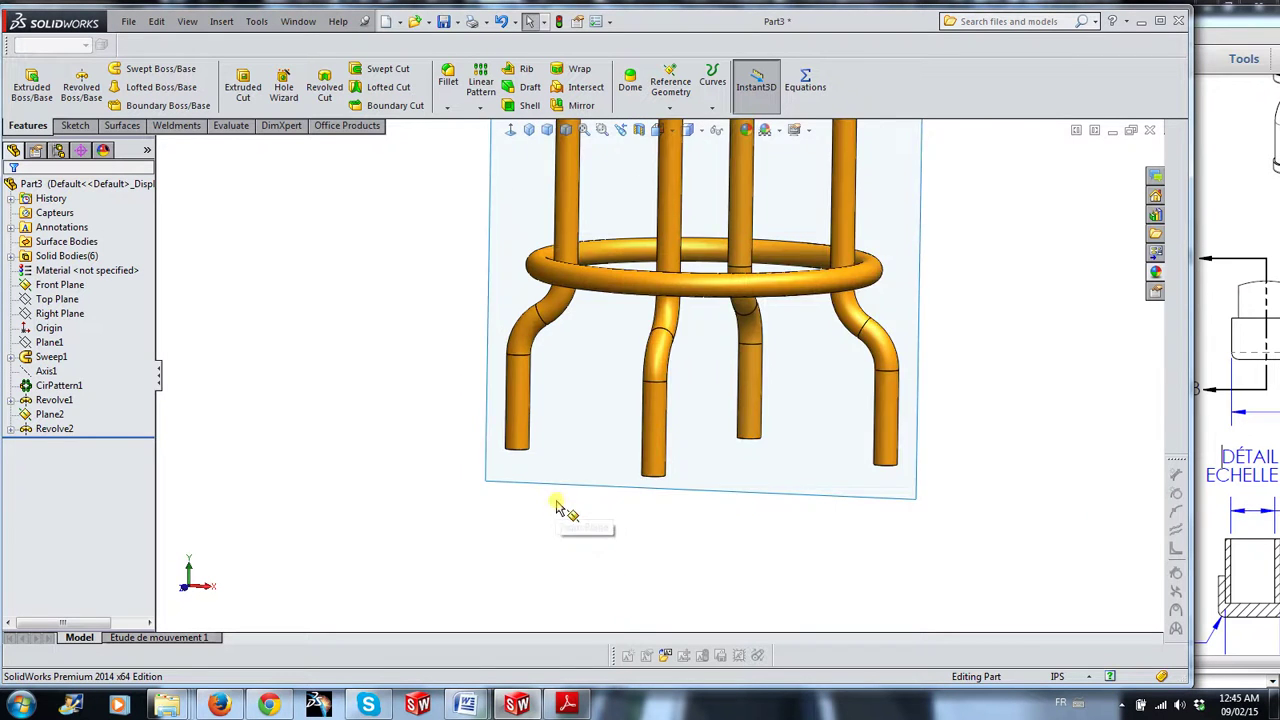
scroll(557, 514, "down", 1)
mouse_move(557, 514)
middle_mouse_down()
mouse_move(549, 563)
mouse_move(551, 534)
middle_mouse_up()
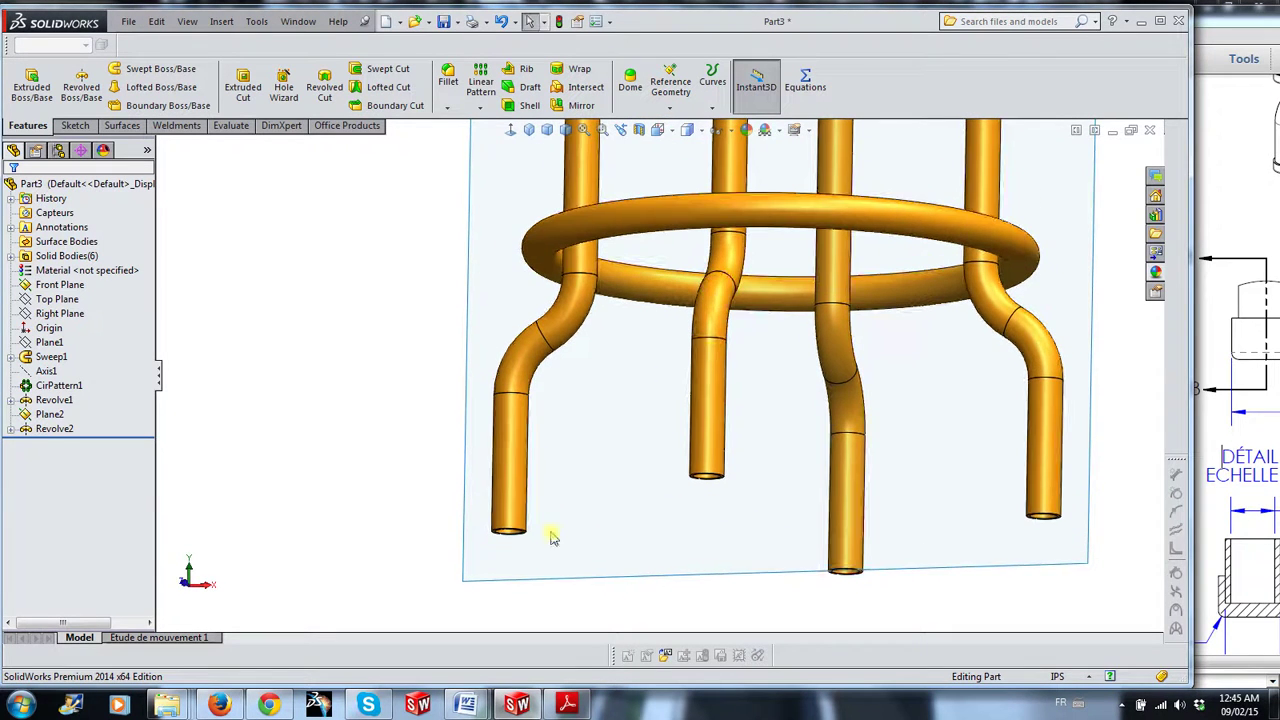
left_click(457, 454)
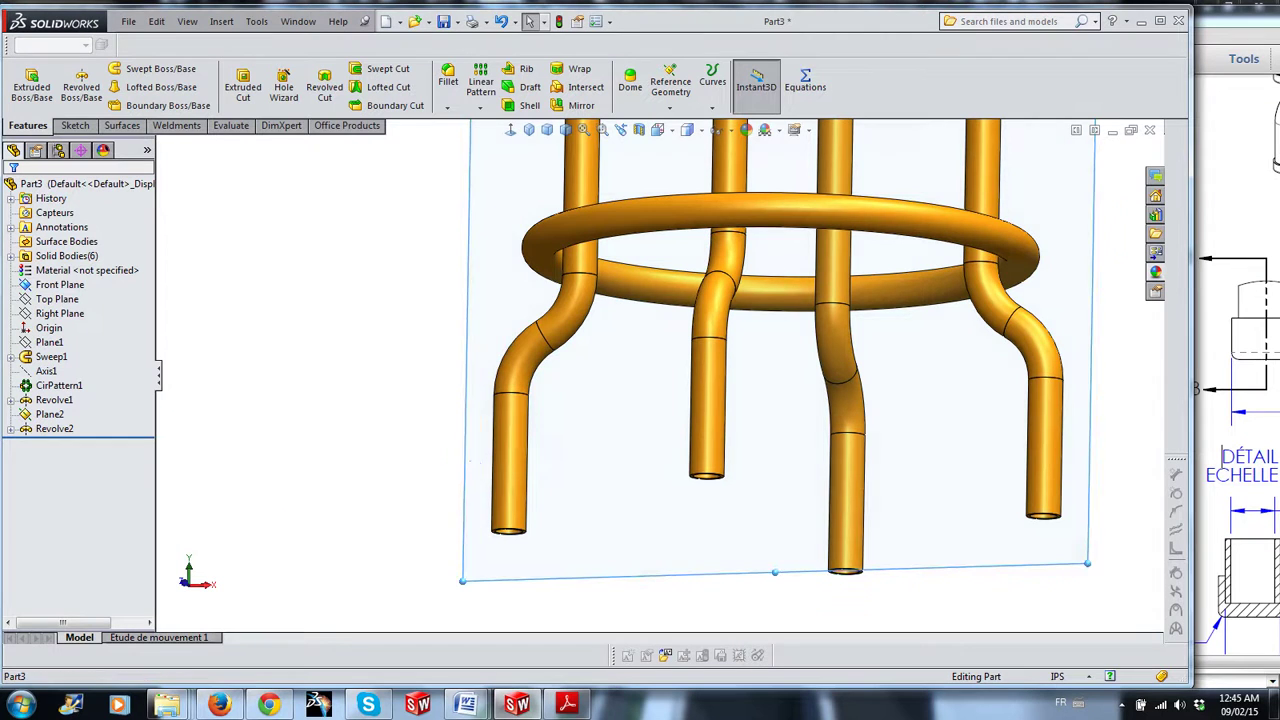
left_click(545, 410)
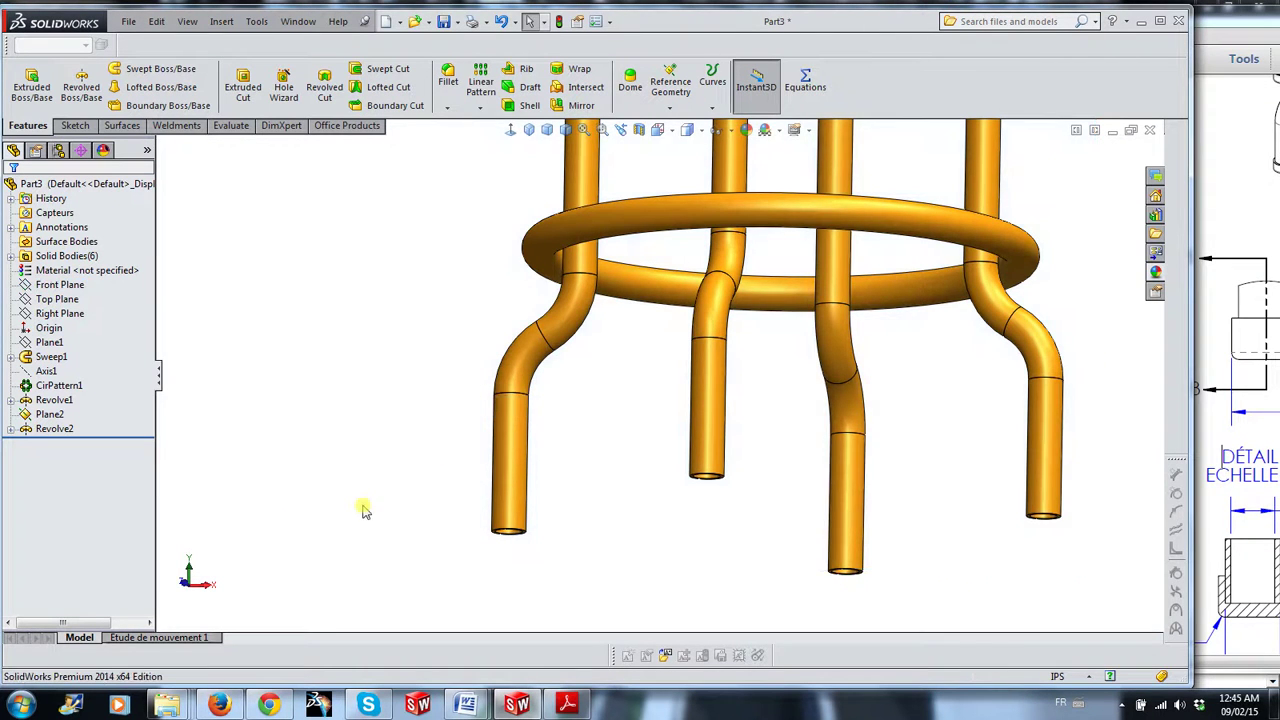
scroll(563, 545, "down", 2)
scroll(551, 540, "down", 2)
scroll(523, 514, "down", 2)
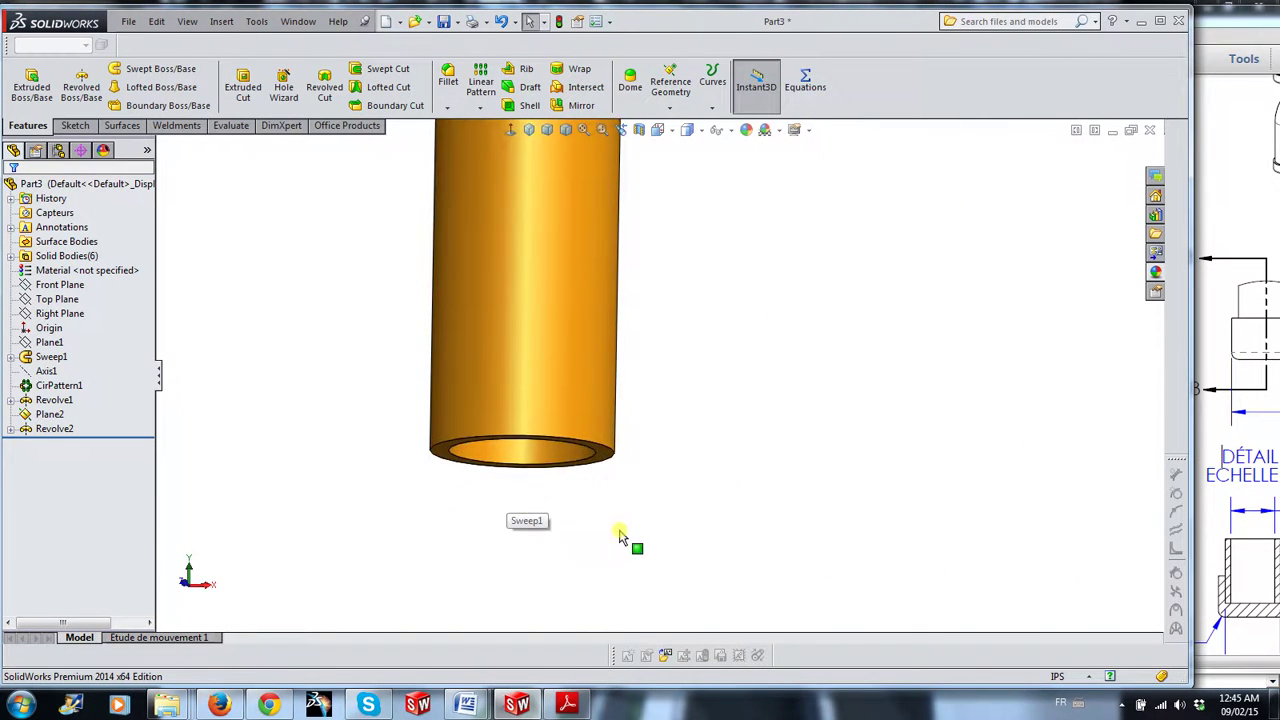
left_click(607, 456)
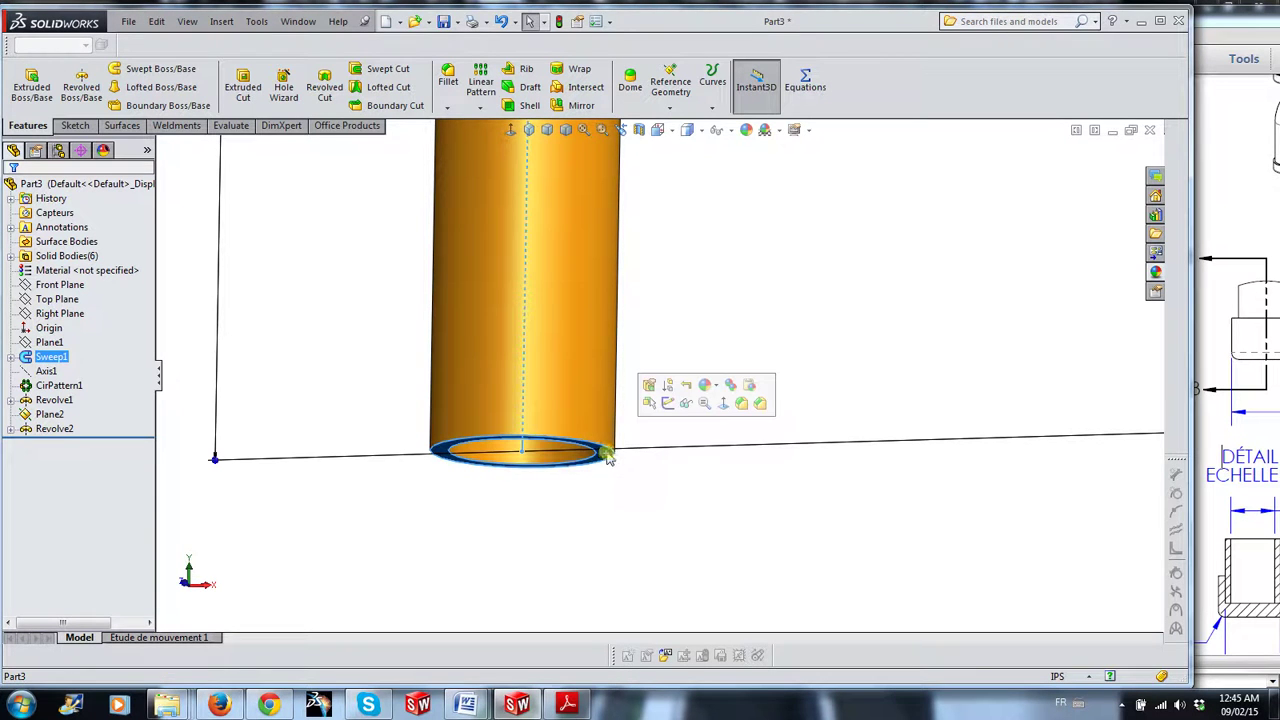
Start a new sketch on Plane2
left_click(668, 400)
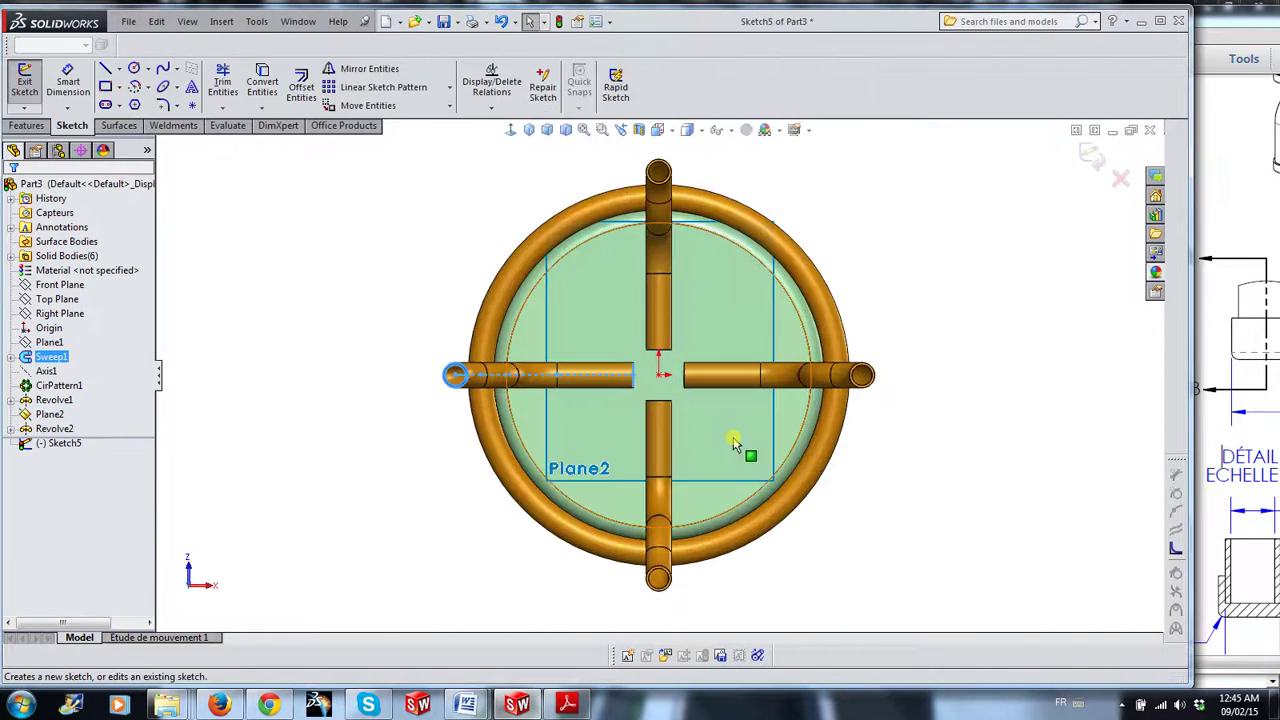
scroll(493, 385, "down", 3)
scroll(503, 386, "down", 2)
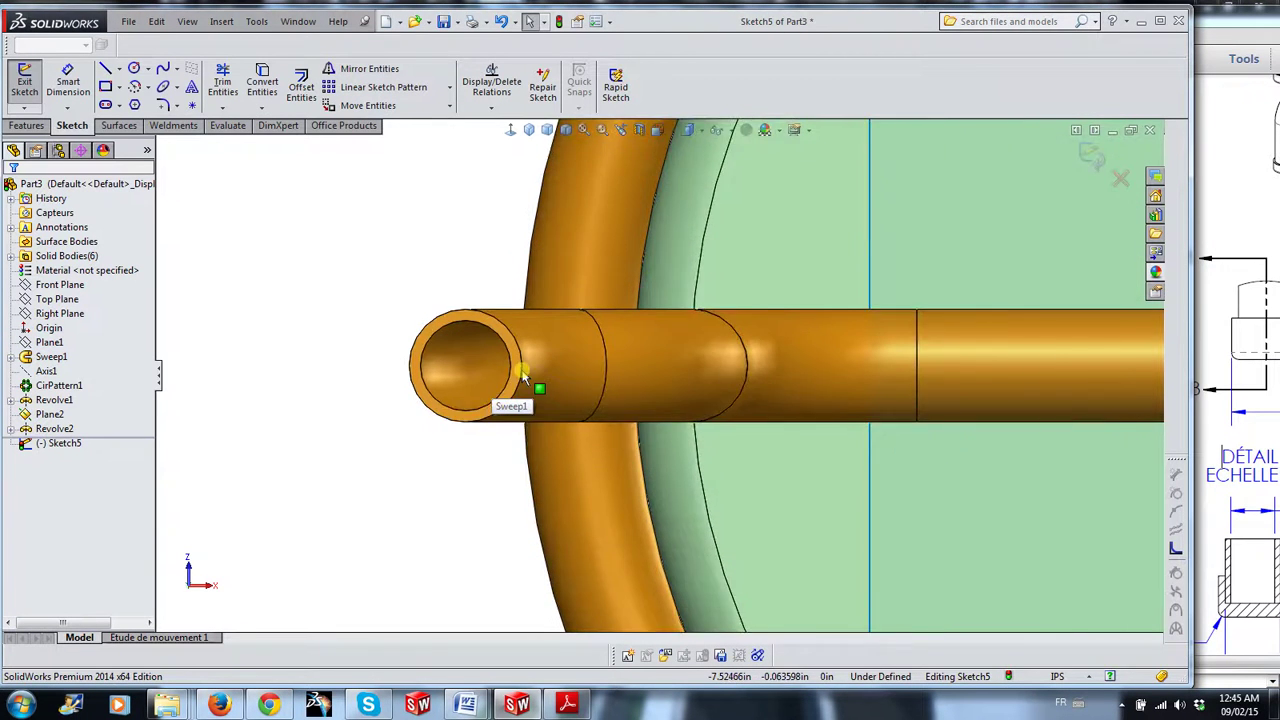
scroll(528, 386, "down", 2)
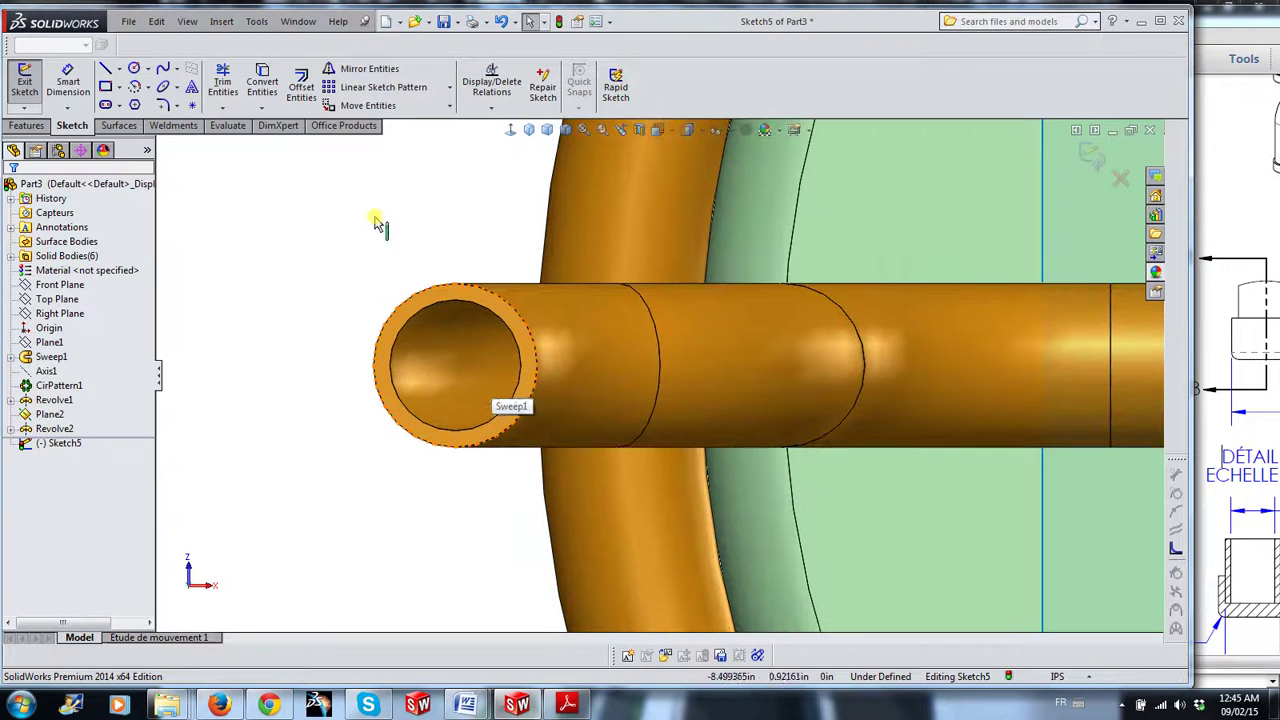
Draw a circle just beside the leg tube's end, then view the 1-TABOURET.PDF drawing
left_click(134, 68)
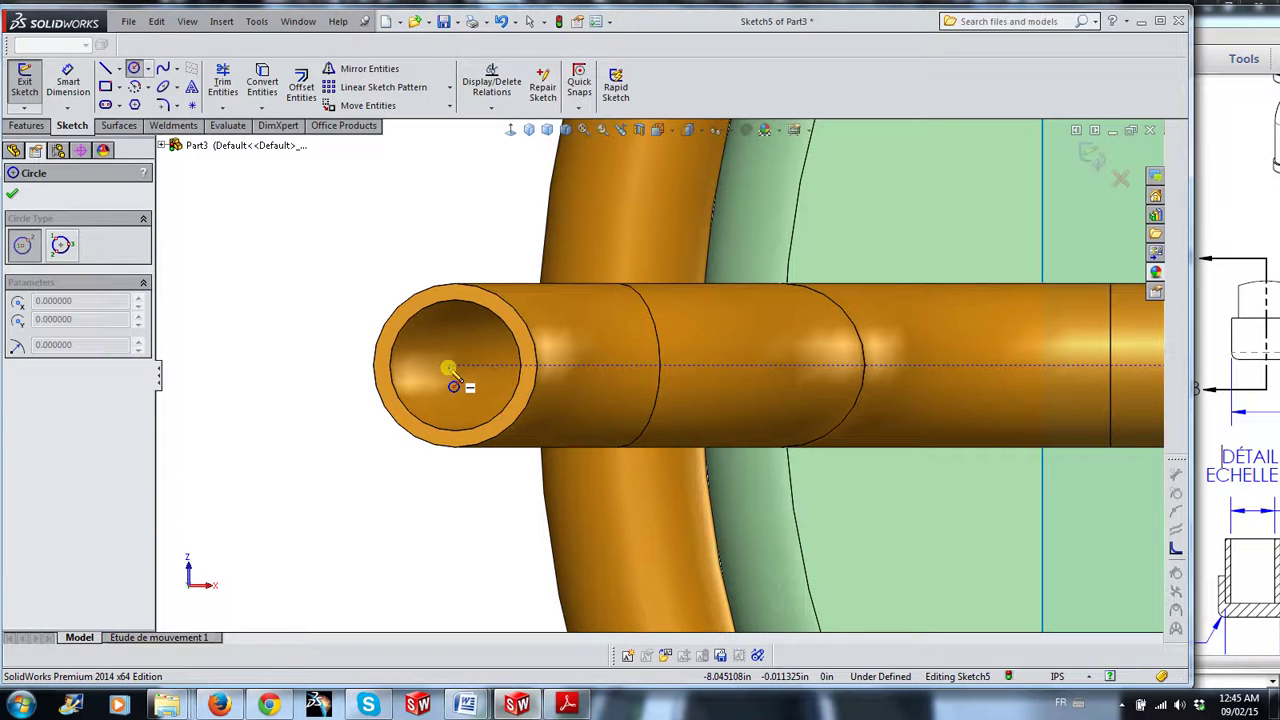
scroll(305, 352, "up", 3)
left_click(359, 359)
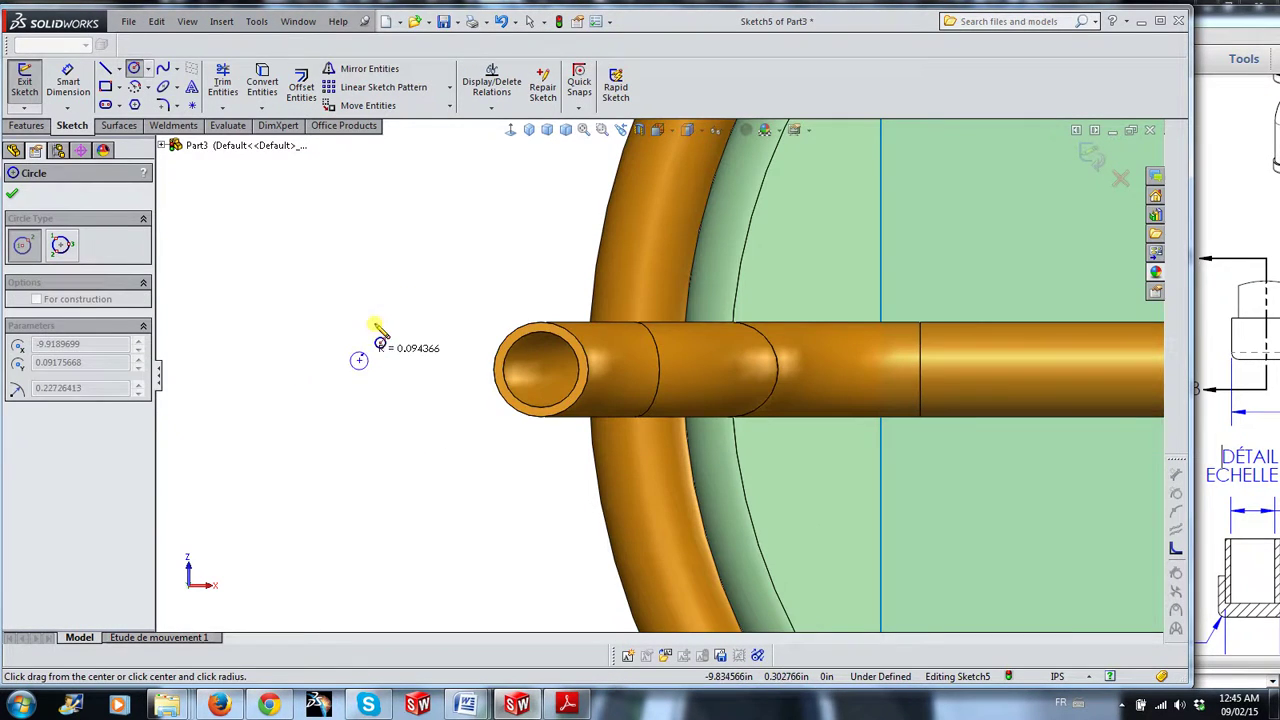
left_click(378, 290)
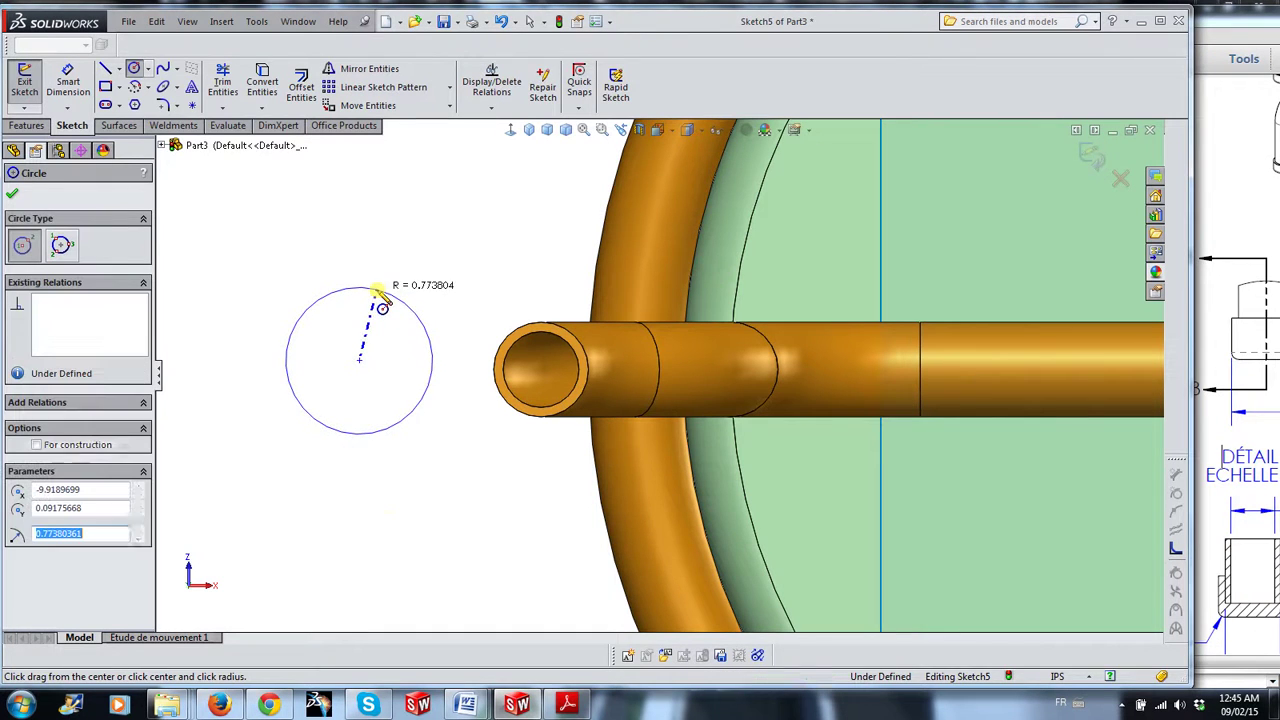
key("Escape")
key("Escape")
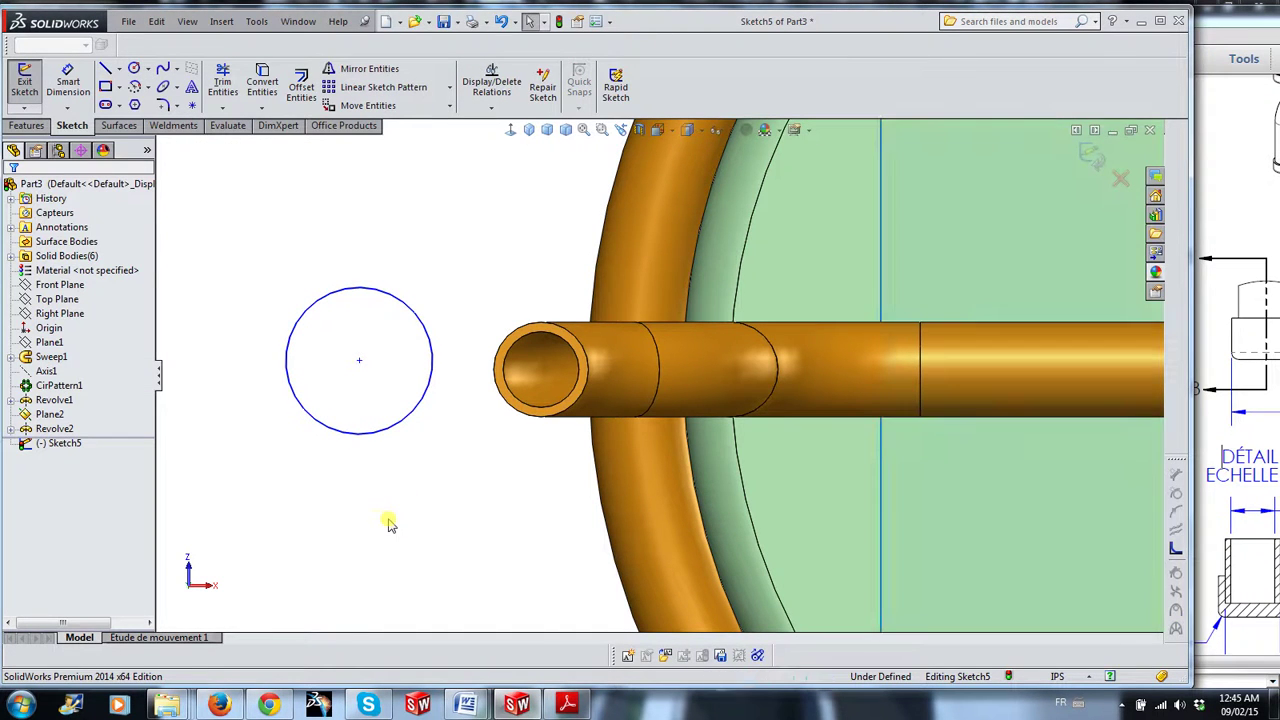
left_click(1219, 433)
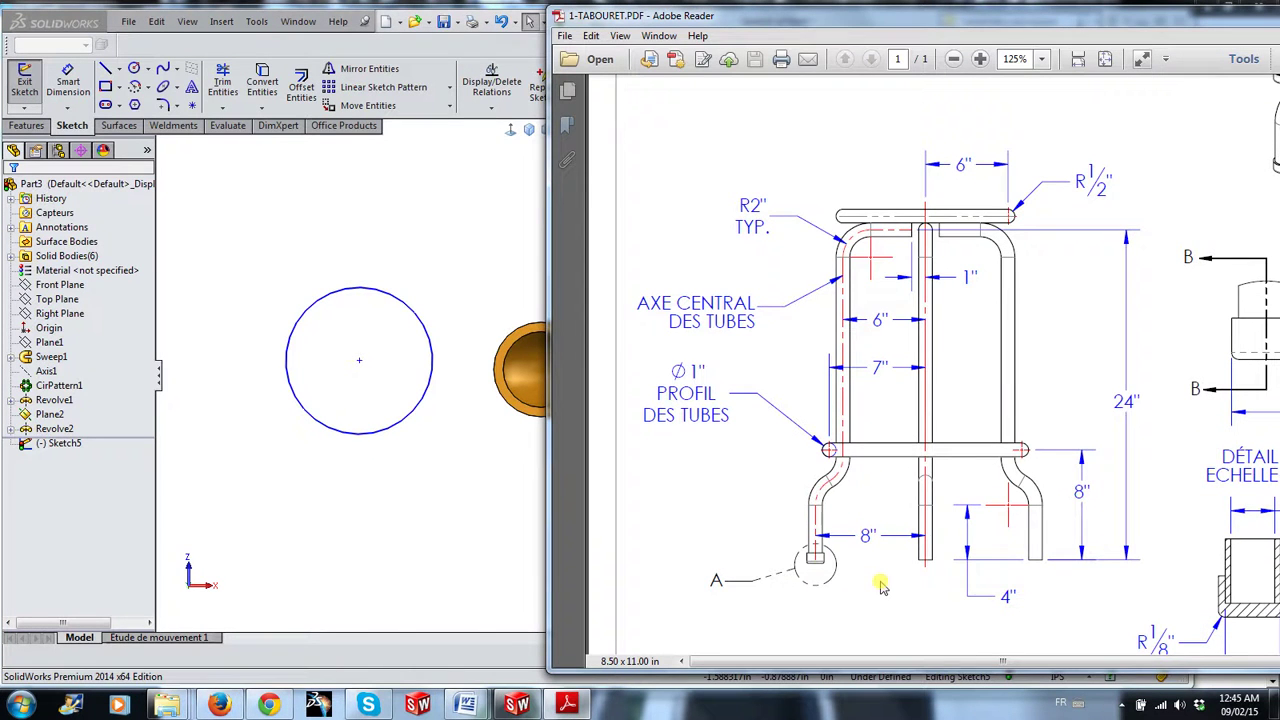
left_click_drag(1038, 662, 1155, 662)
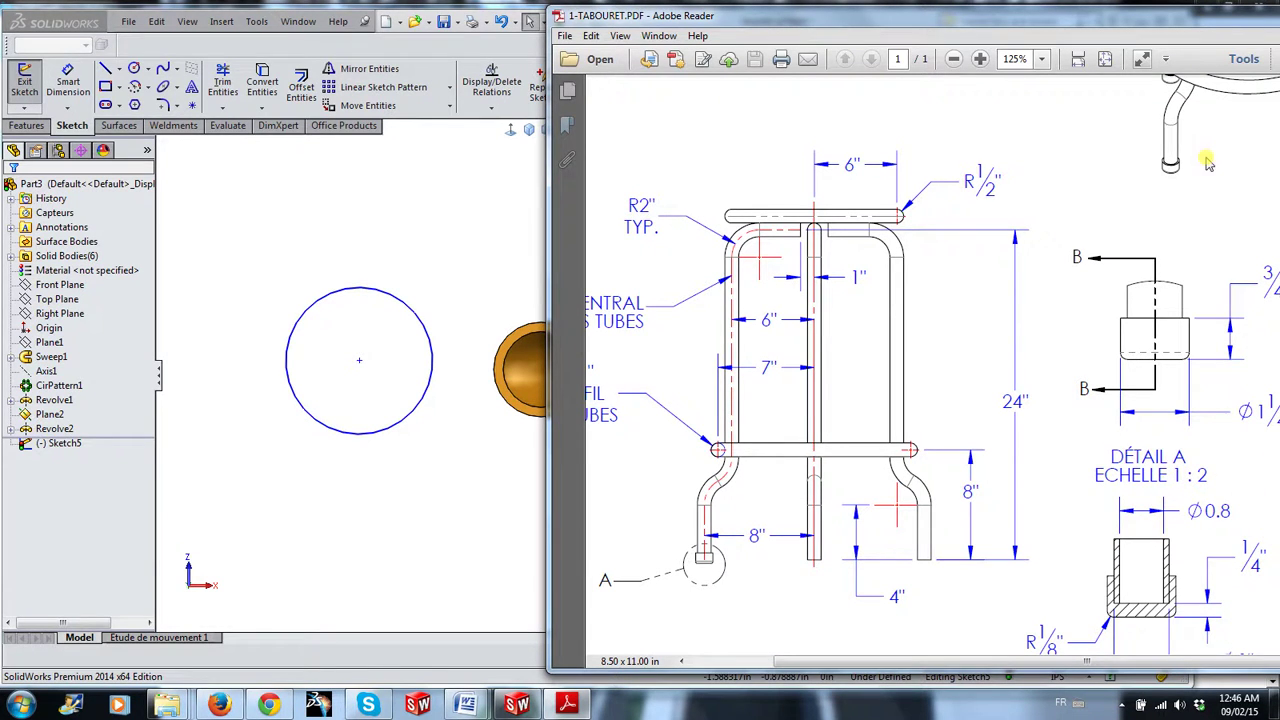
left_click_drag(1150, 8, 1094, 20)
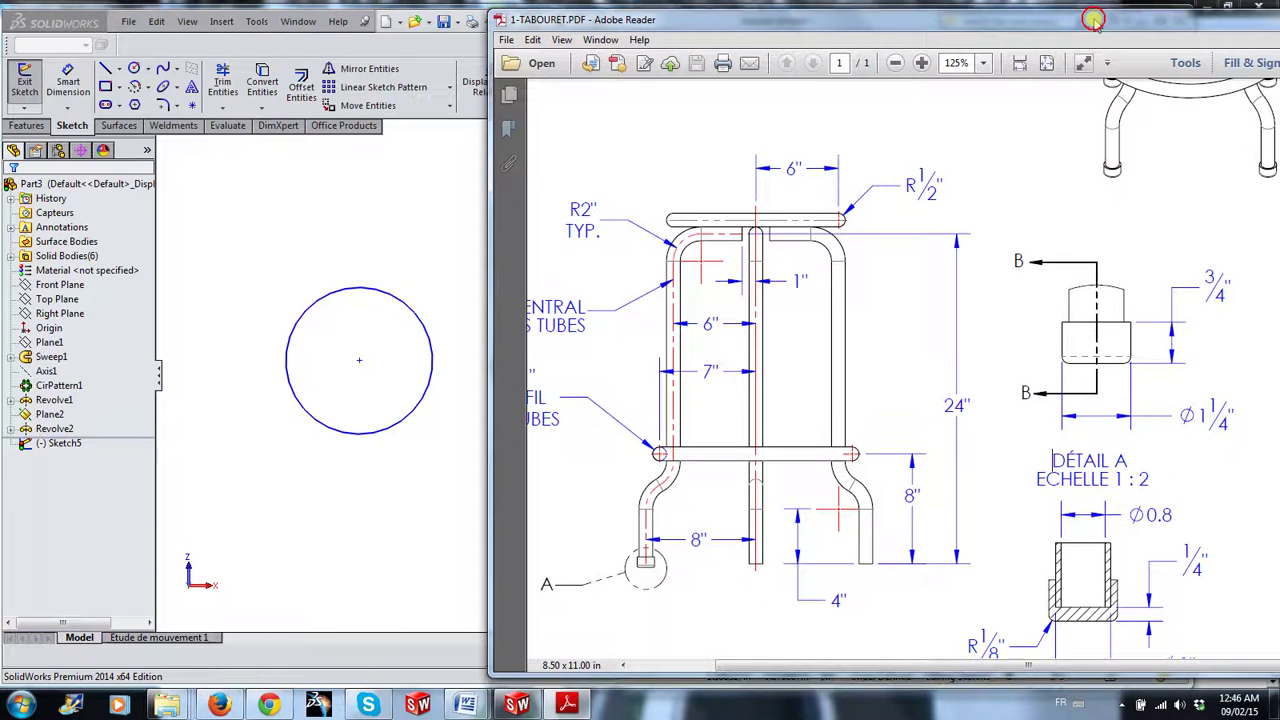
left_click(409, 545)
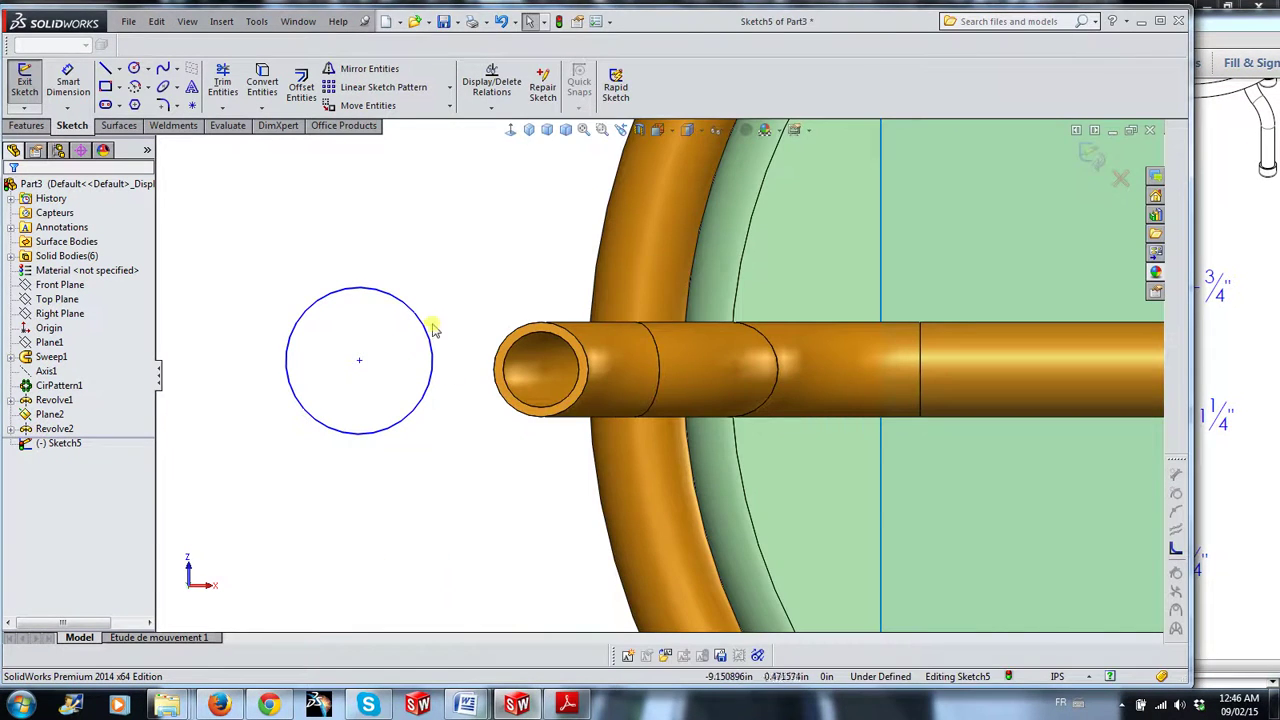
Dimension the circle's diameter, keeping the 1.250 value
right_click_drag(447, 300, 449, 232)
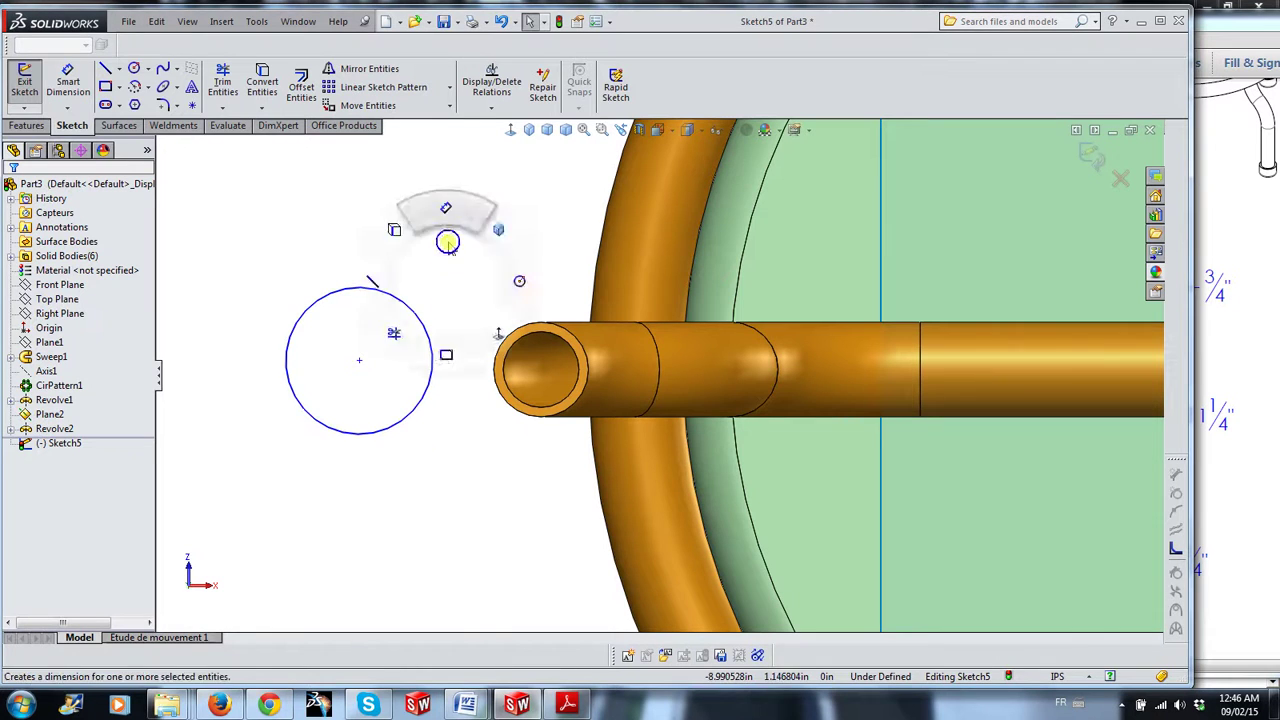
left_click(403, 303)
left_click(478, 243)
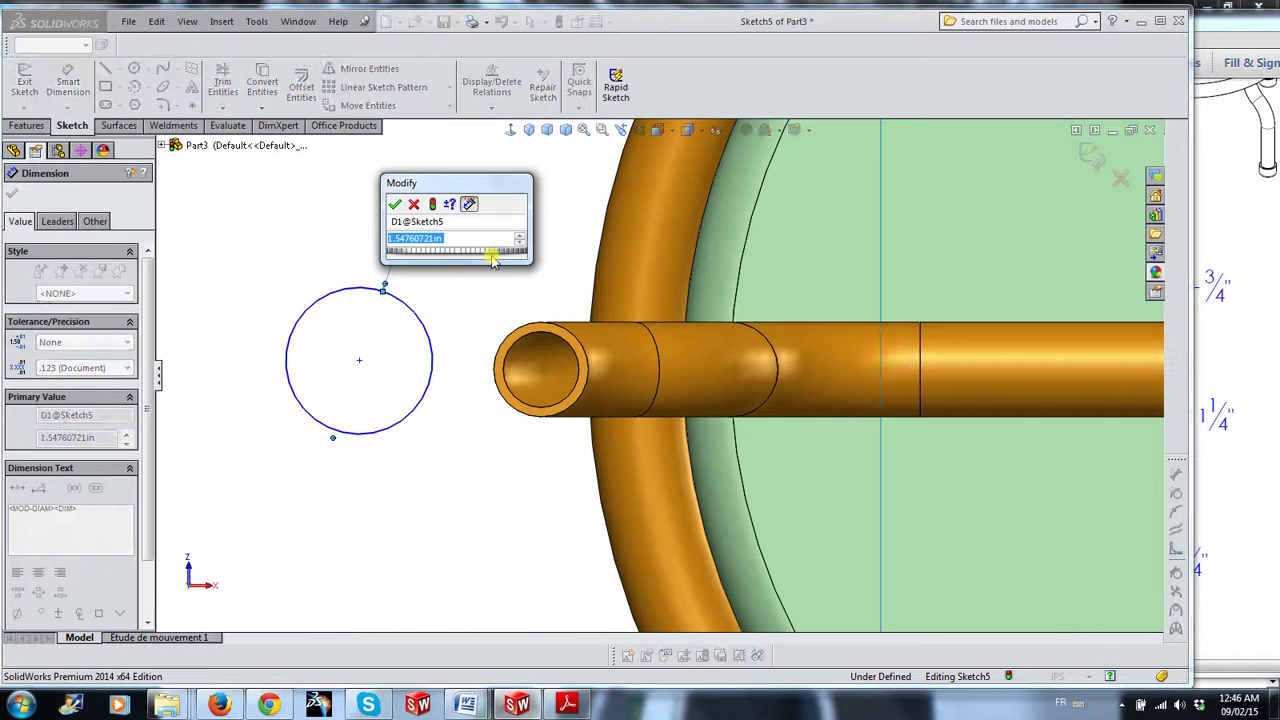
key("Return")
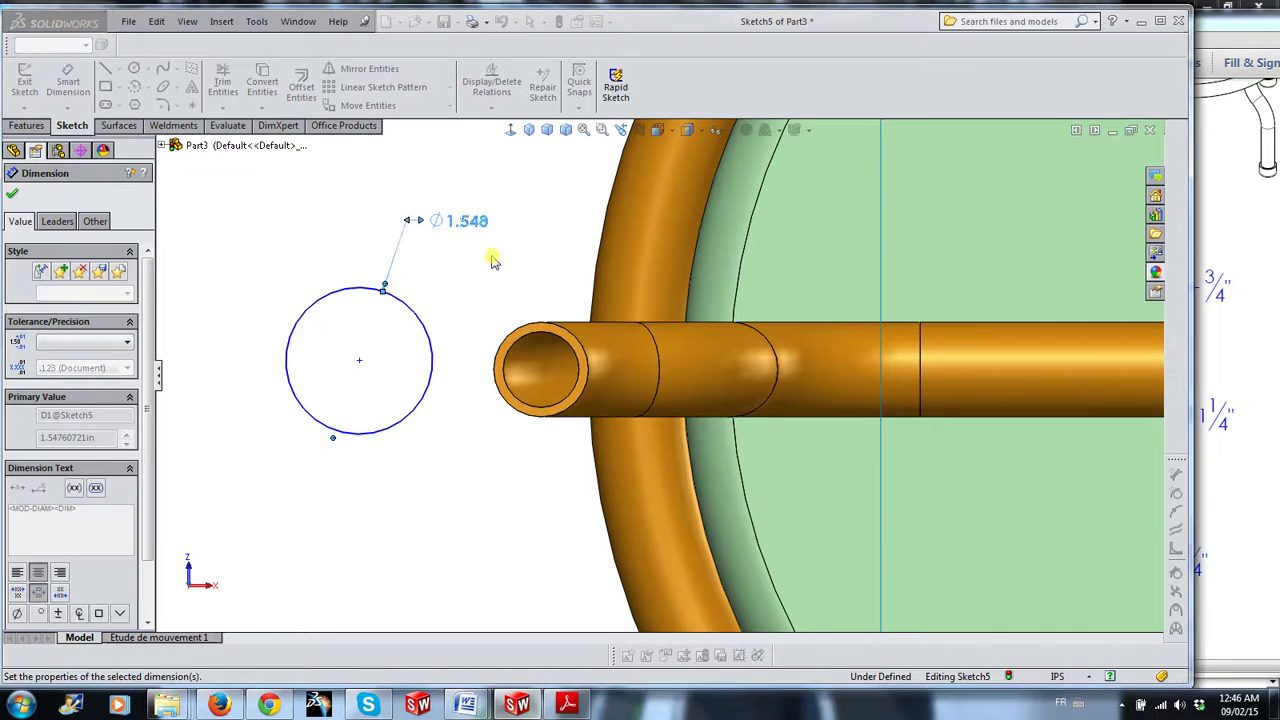
key("Escape")
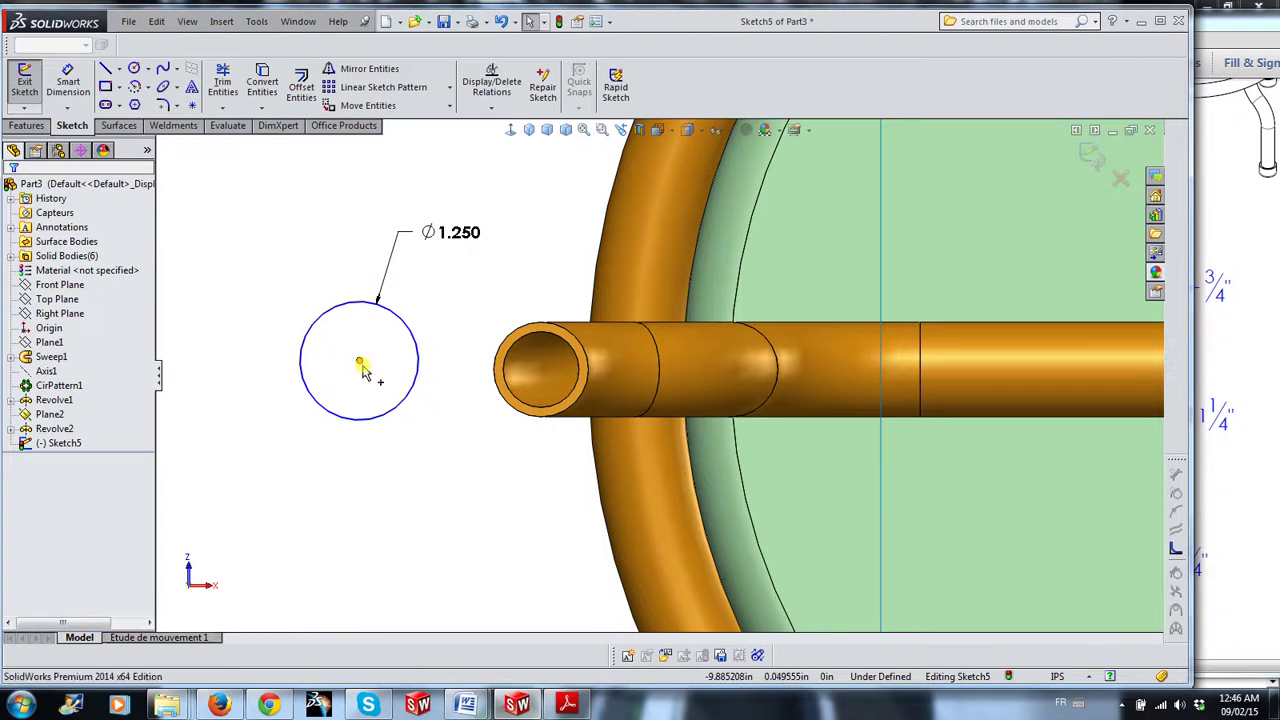
Make the circle concentric with the leg tube's open end edge
left_click(362, 366)
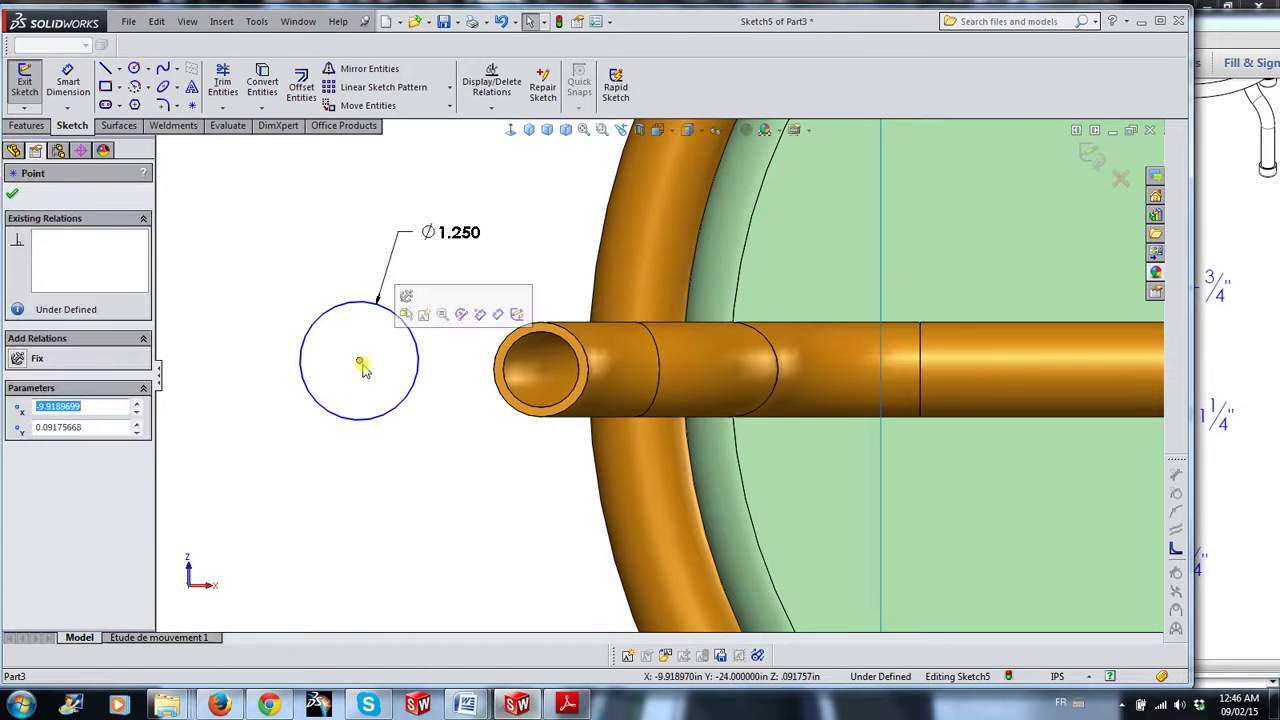
left_click(457, 352)
left_click(419, 350)
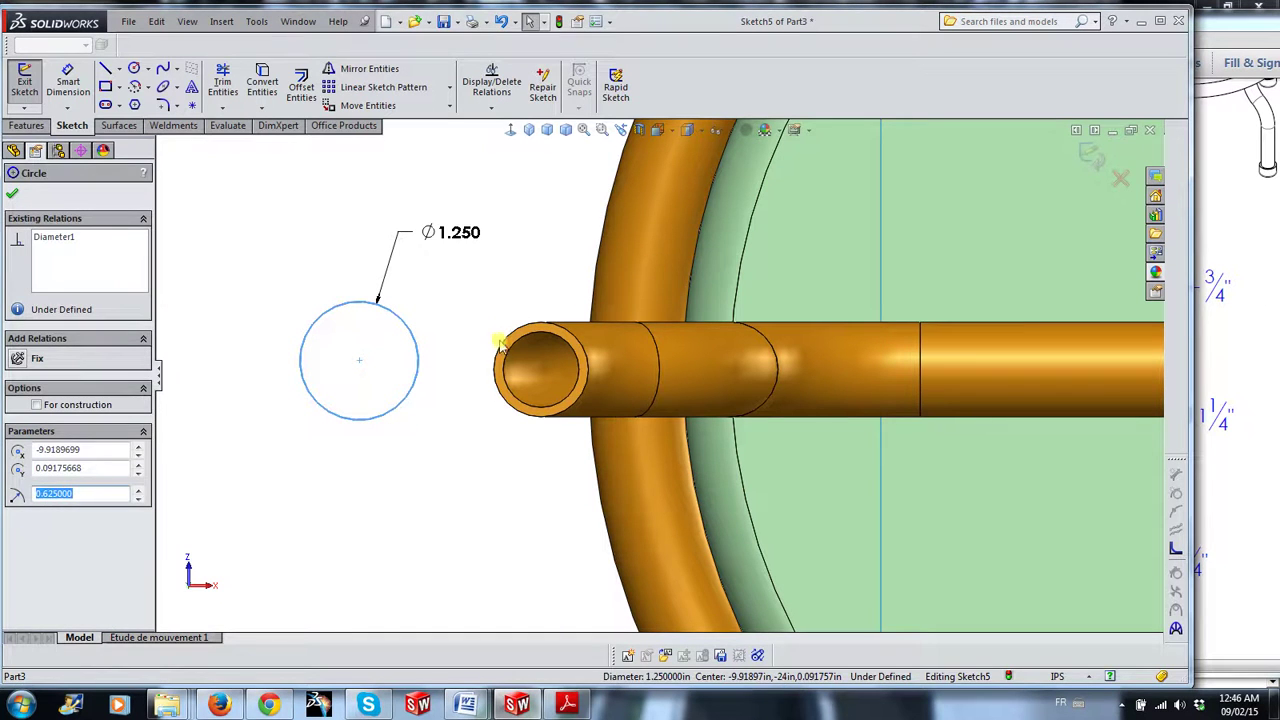
left_click(500, 348, "ctrl")
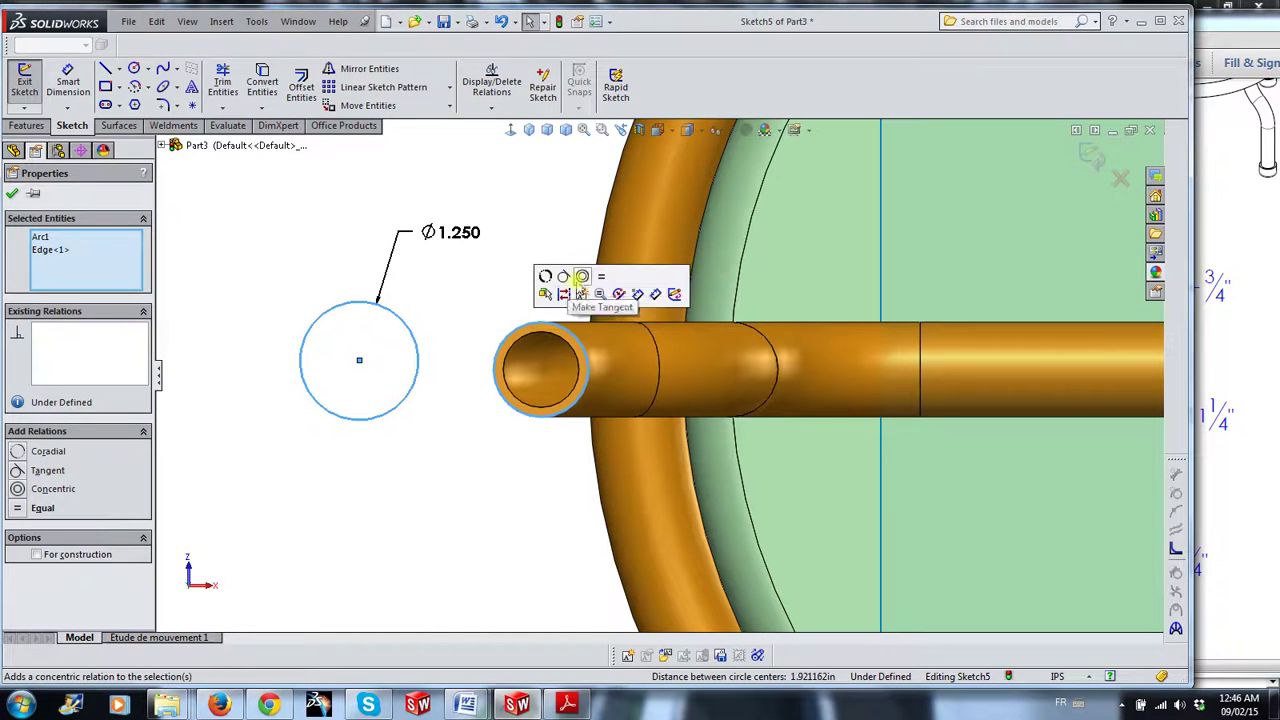
left_click(582, 277)
left_click(436, 280)
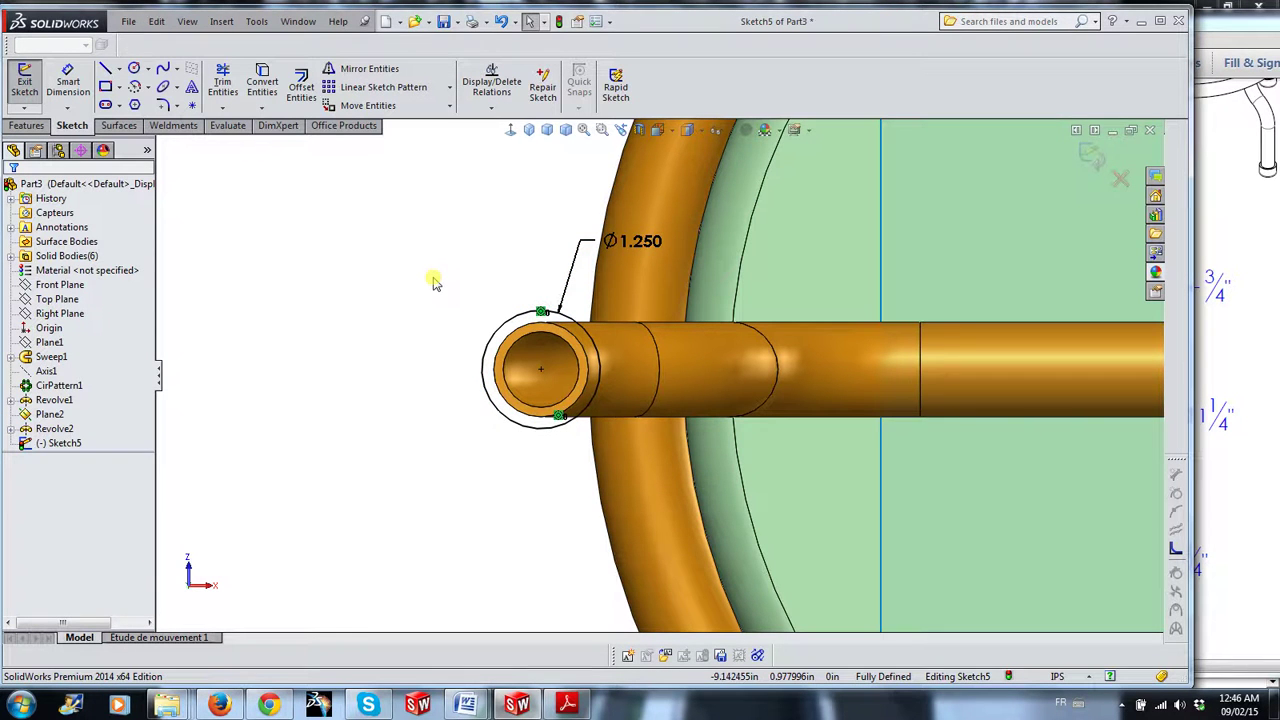
Orbit onto the leg's open end and start an Extruded Boss/Base from the sketch
scroll(434, 272, "up", 2)
middle_click_drag(437, 266, 472, 350)
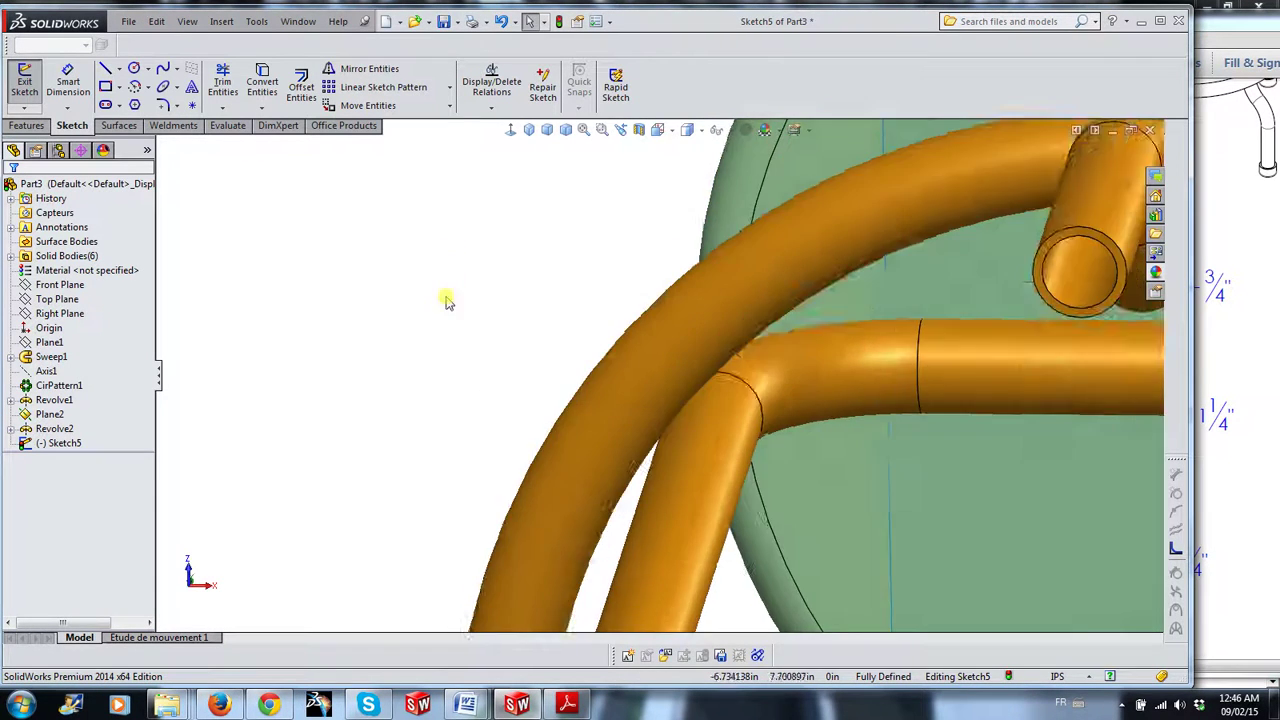
scroll(628, 468, "up", 3)
scroll(608, 450, "down", 3)
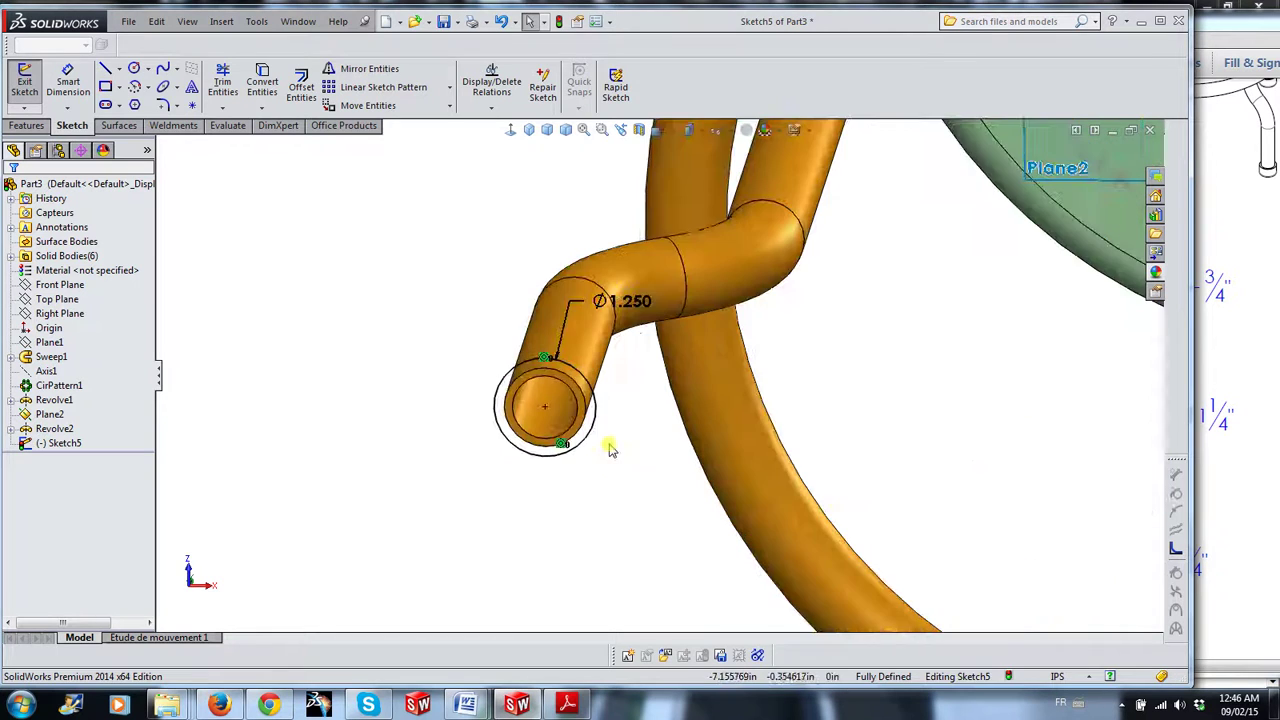
middle_click_drag(617, 451, 594, 536)
scroll(646, 366, "down", 2)
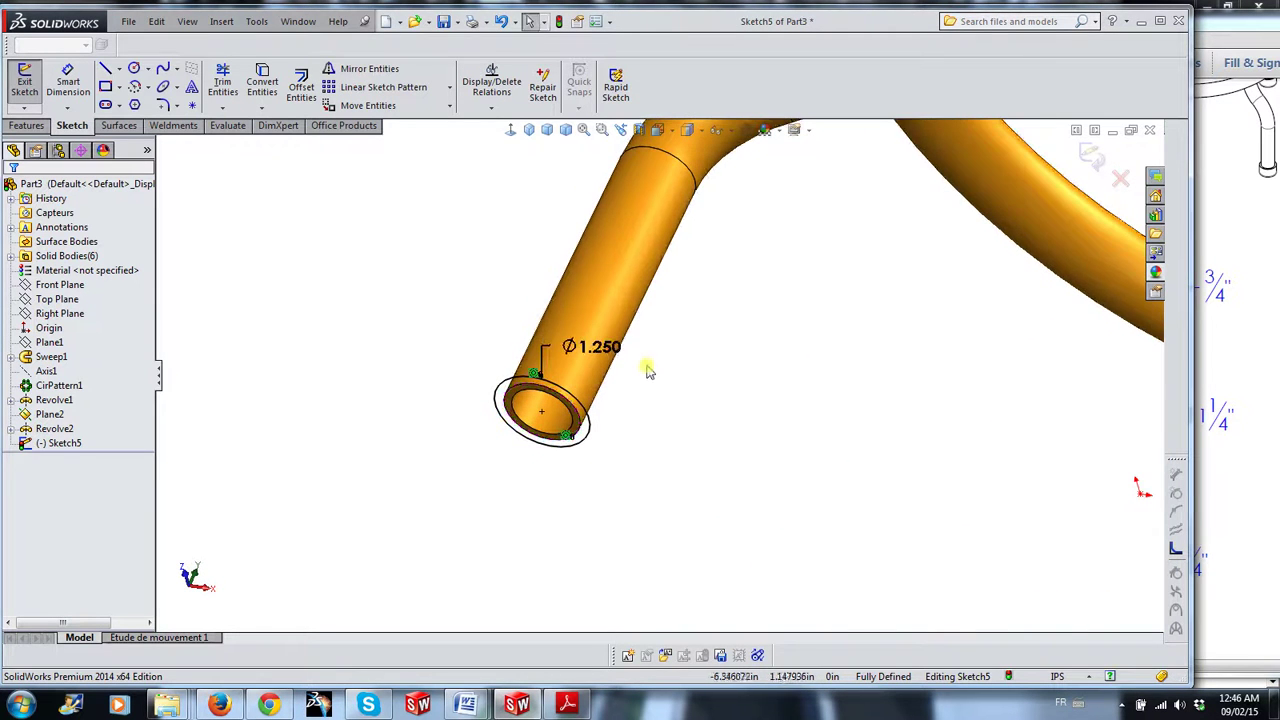
scroll(629, 377, "down", 2)
scroll(629, 377, "down", 2)
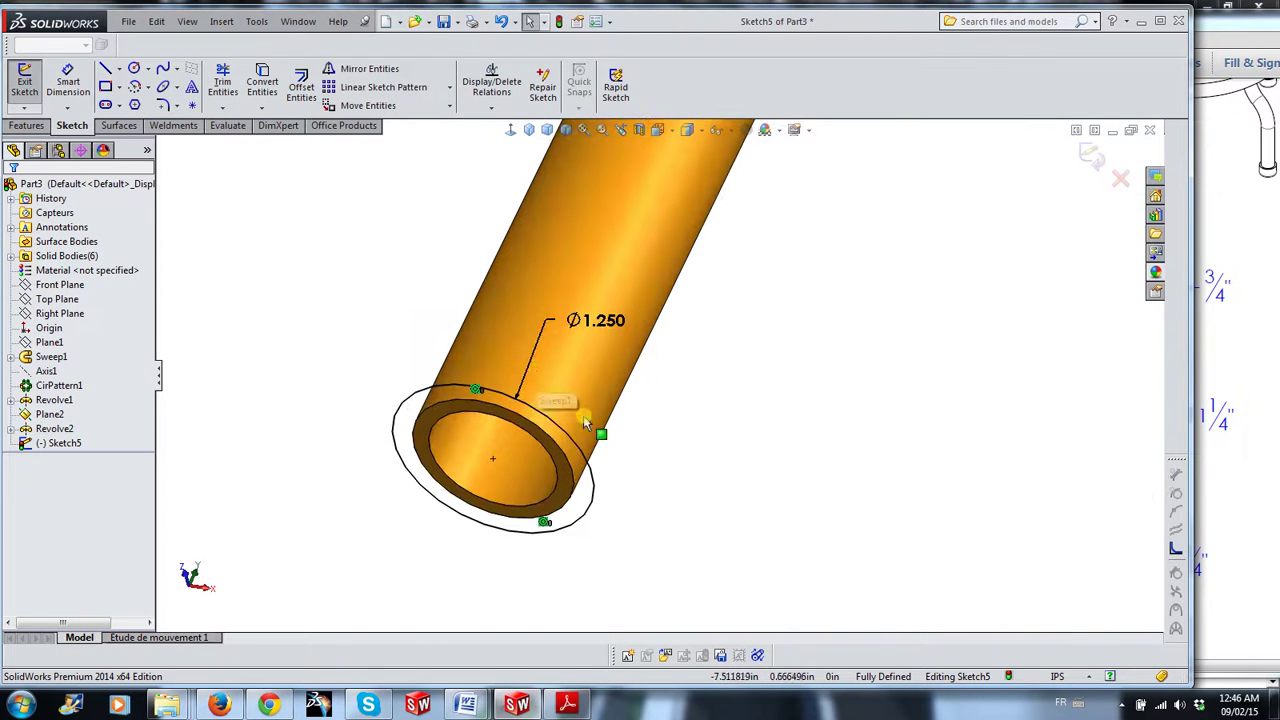
left_click(27, 127)
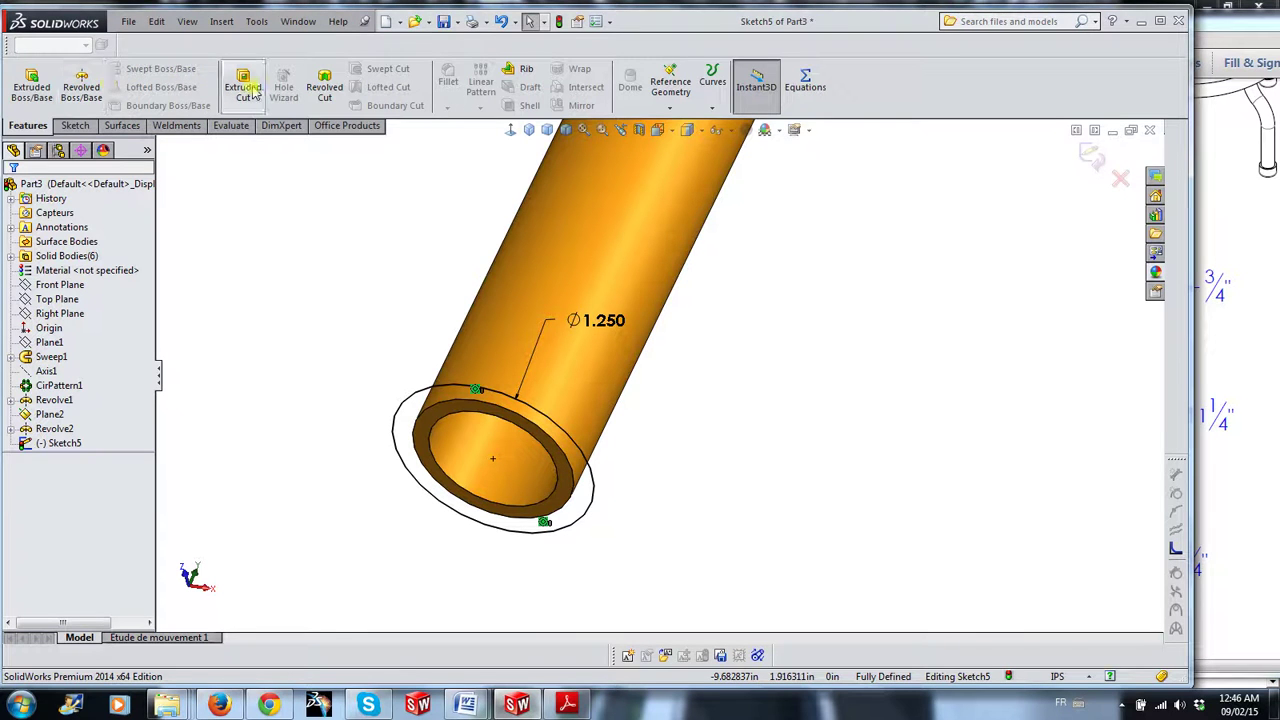
left_click(33, 88)
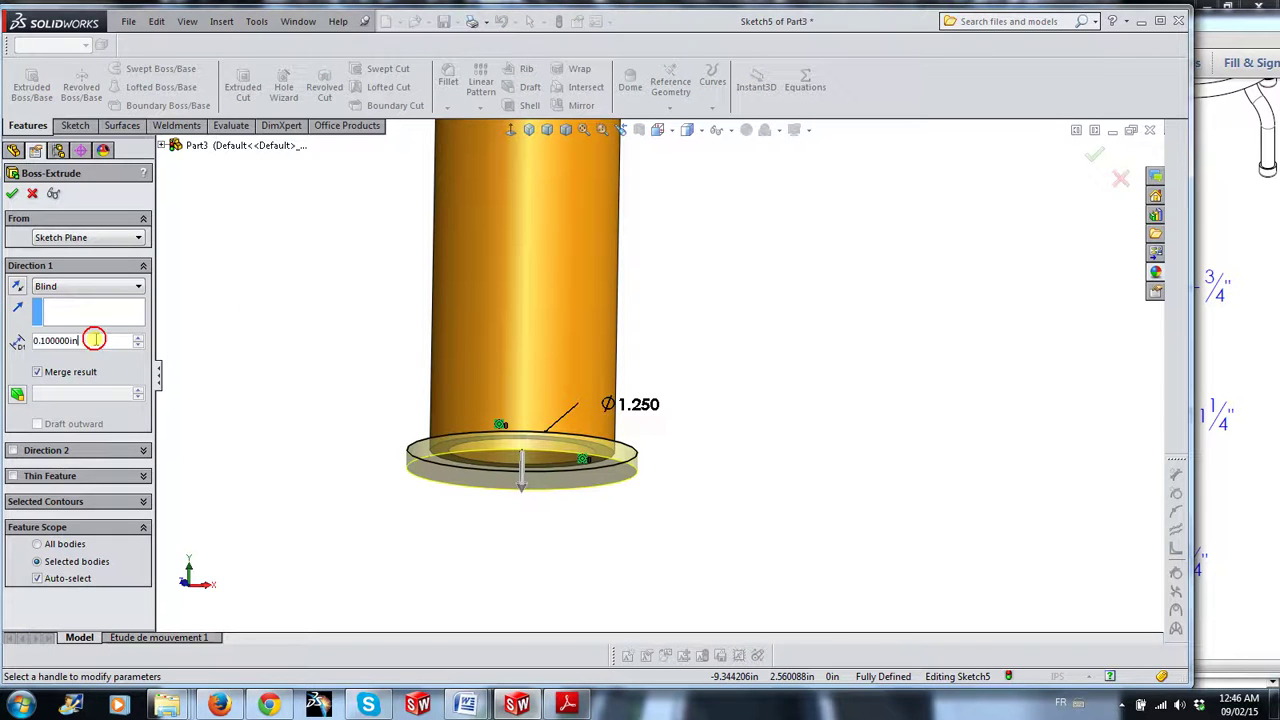
Extrude the circle unmerged, Blind 0.25 in one way and 0.75 in in Direction 2
type(".25")
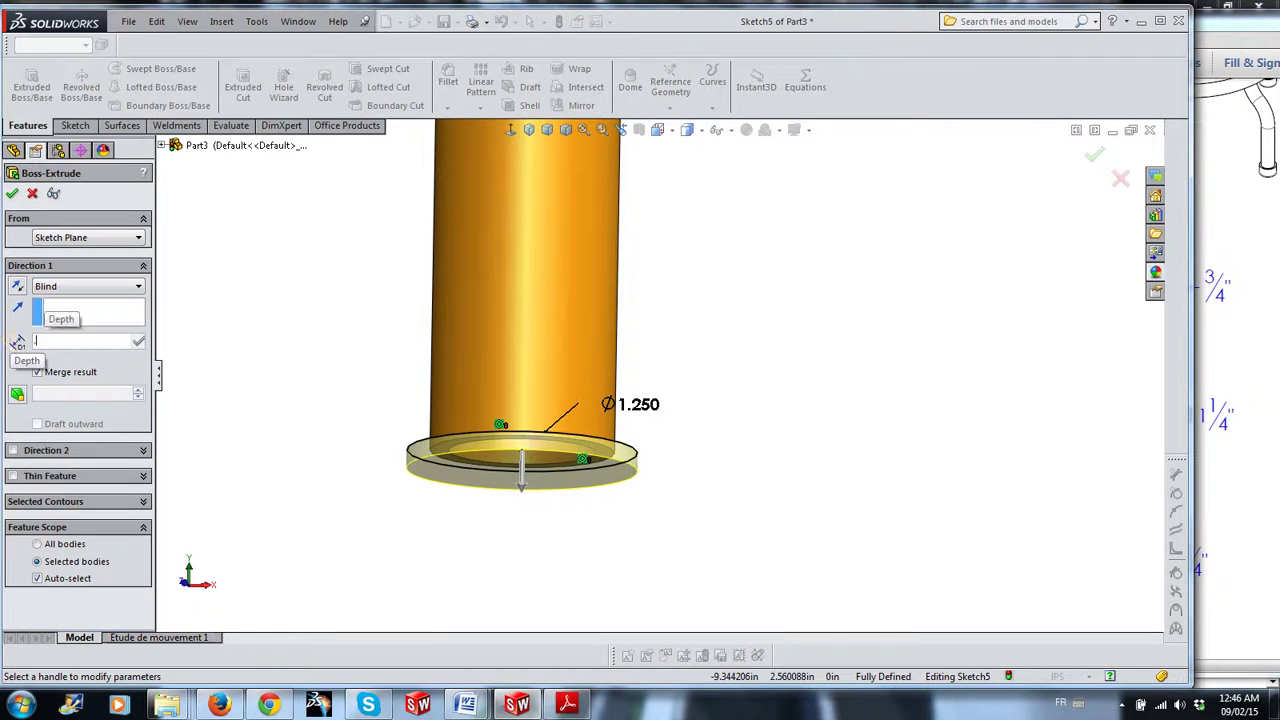
key("Return")
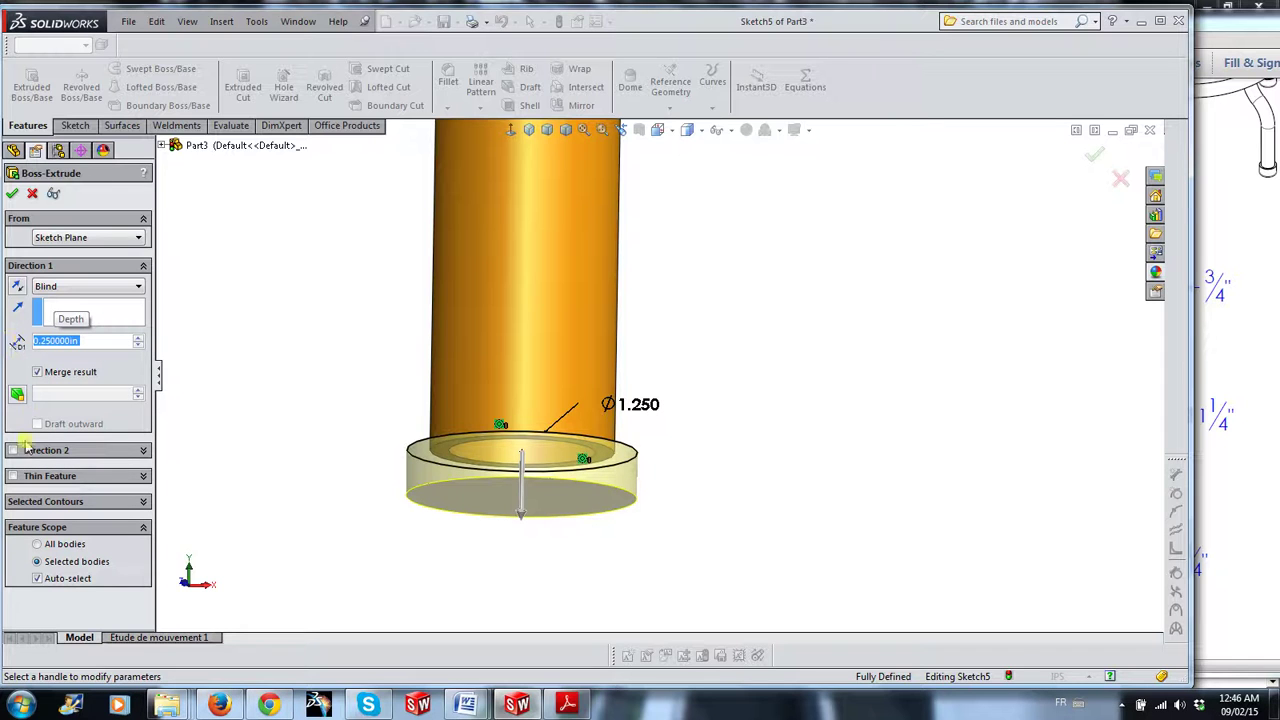
left_click(40, 372)
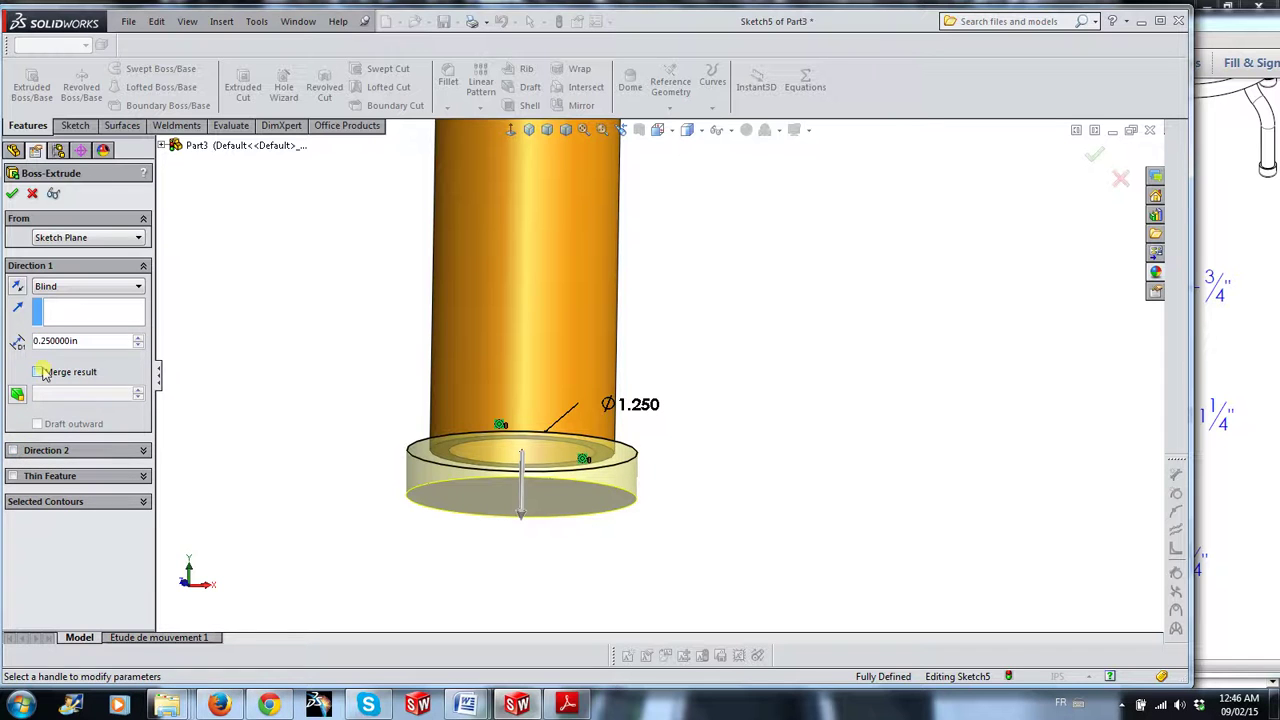
left_click(13, 450)
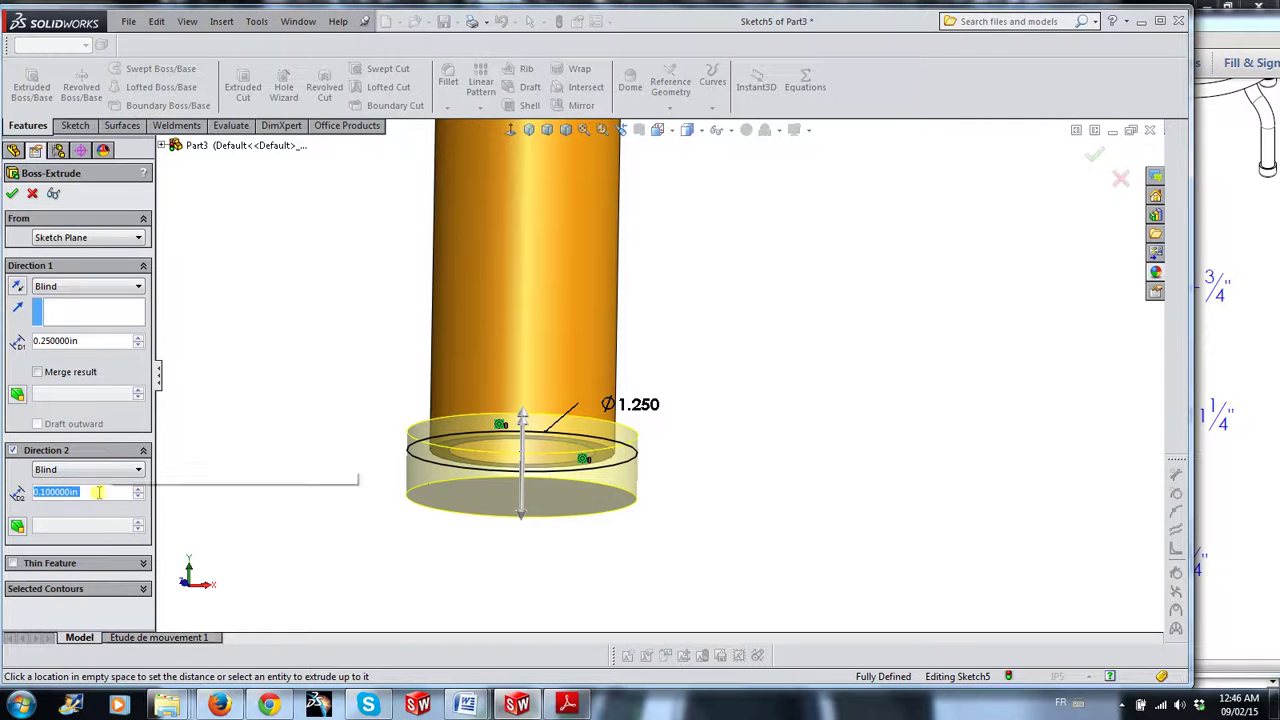
type(".7")
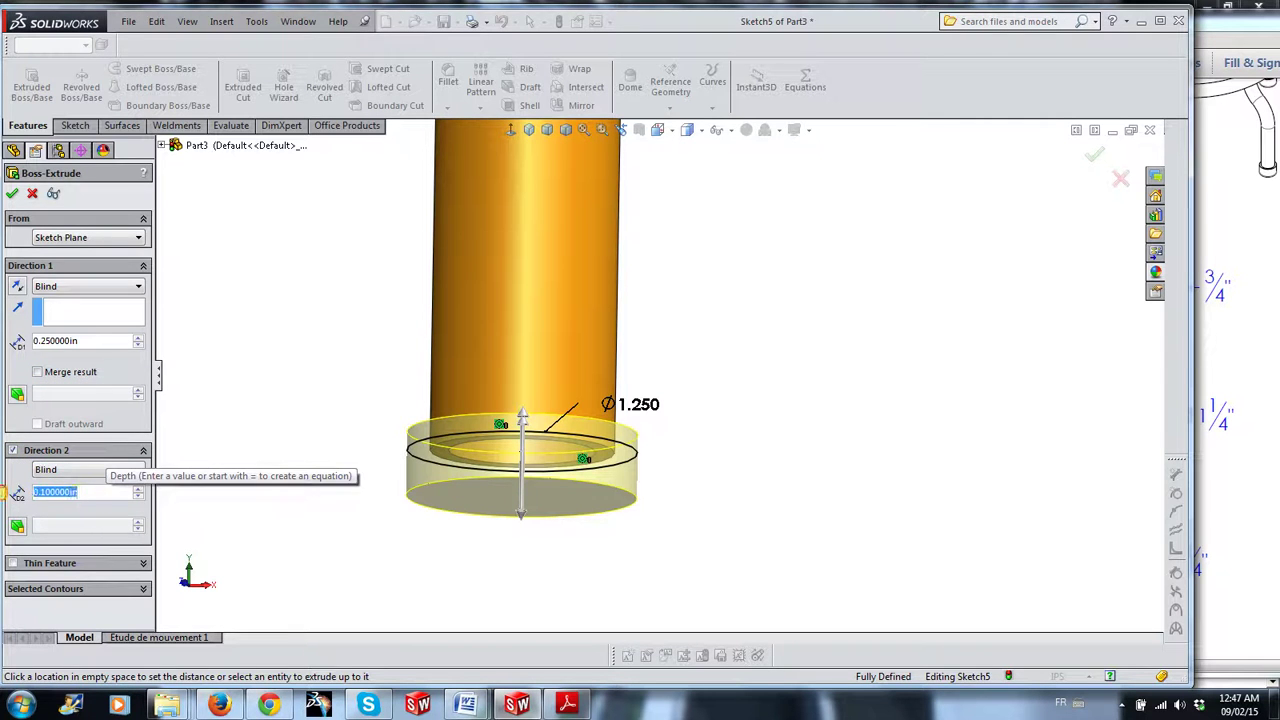
type("5")
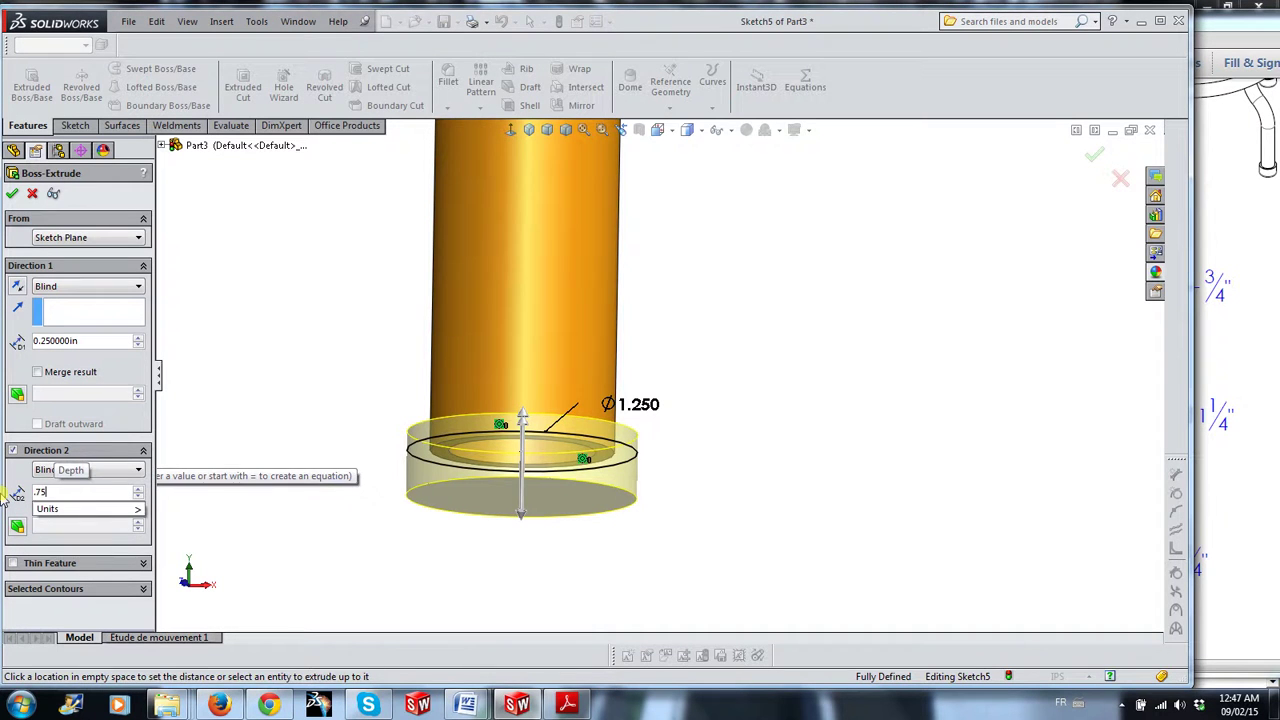
key("Return")
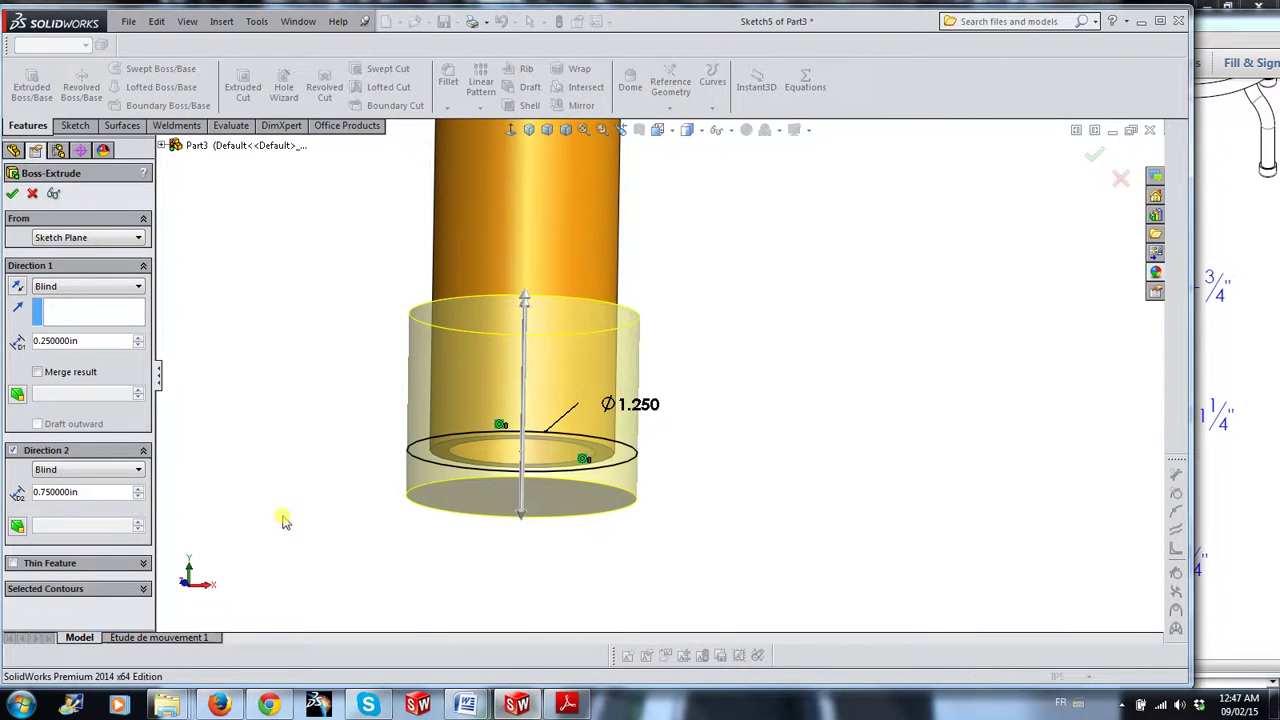
key("Return")
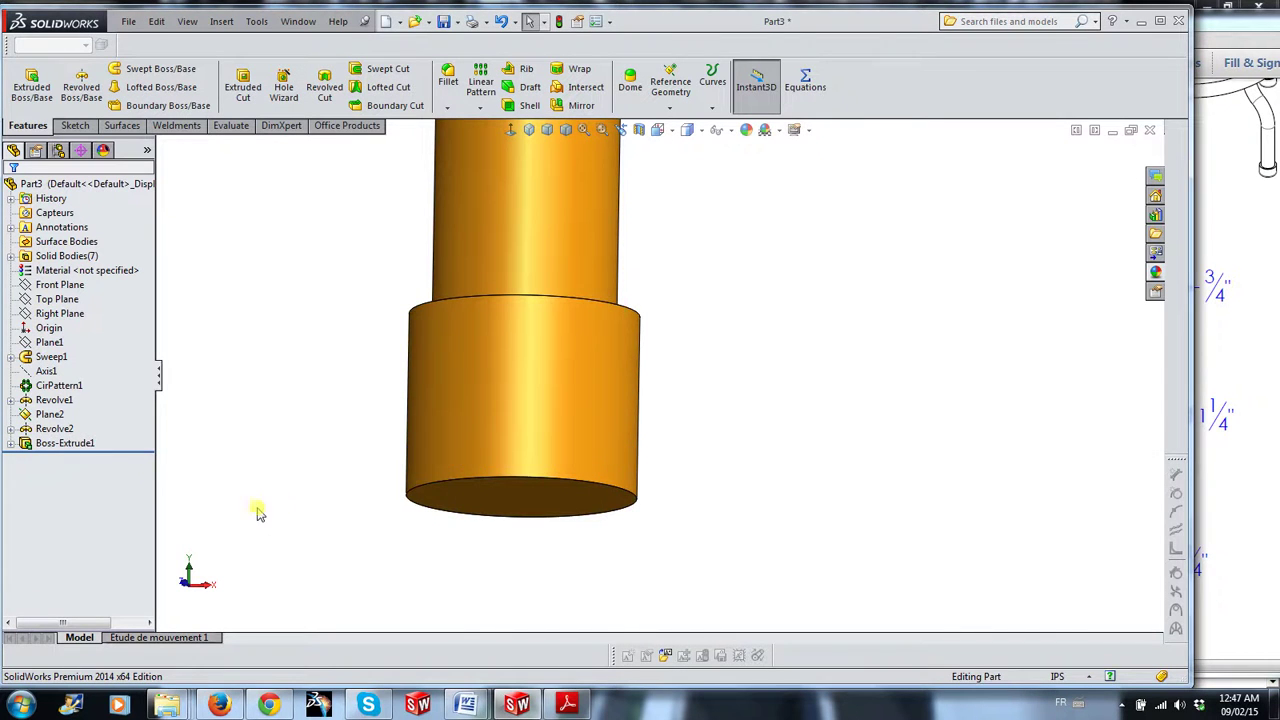
Apply a light blue body colour to the Boss-Extrude1 foot cap
left_click(425, 400)
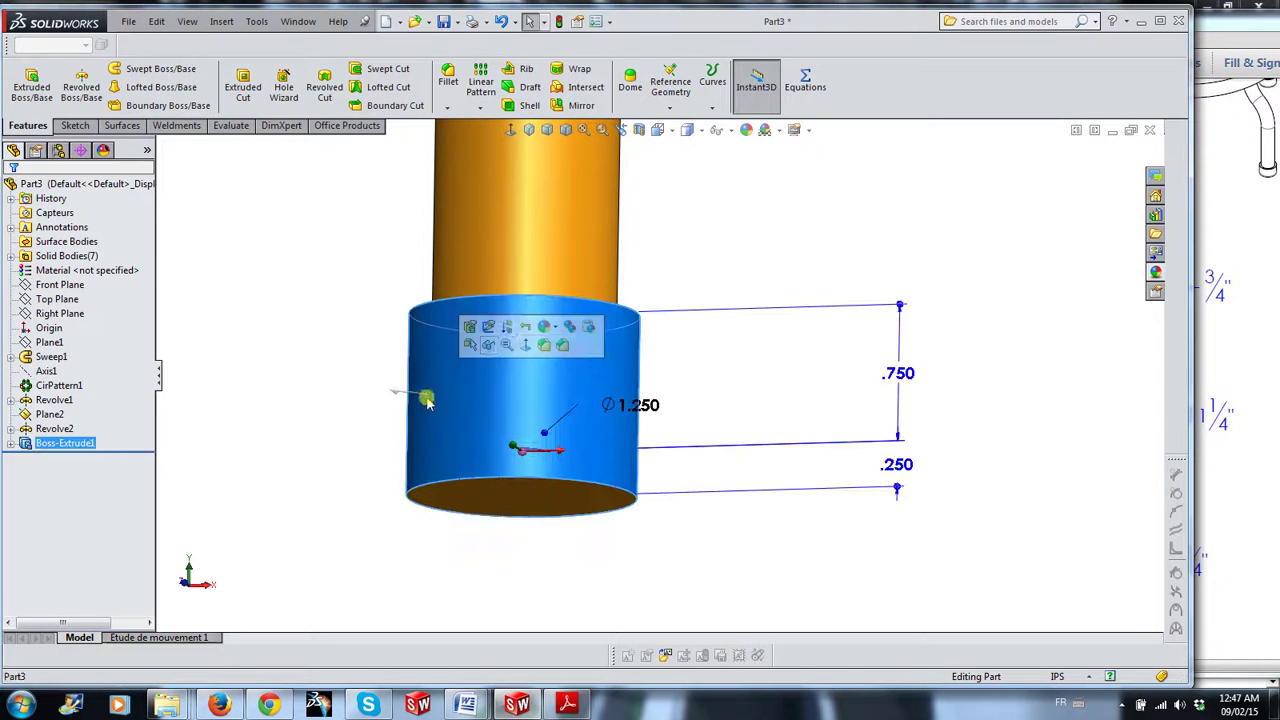
left_click(565, 326)
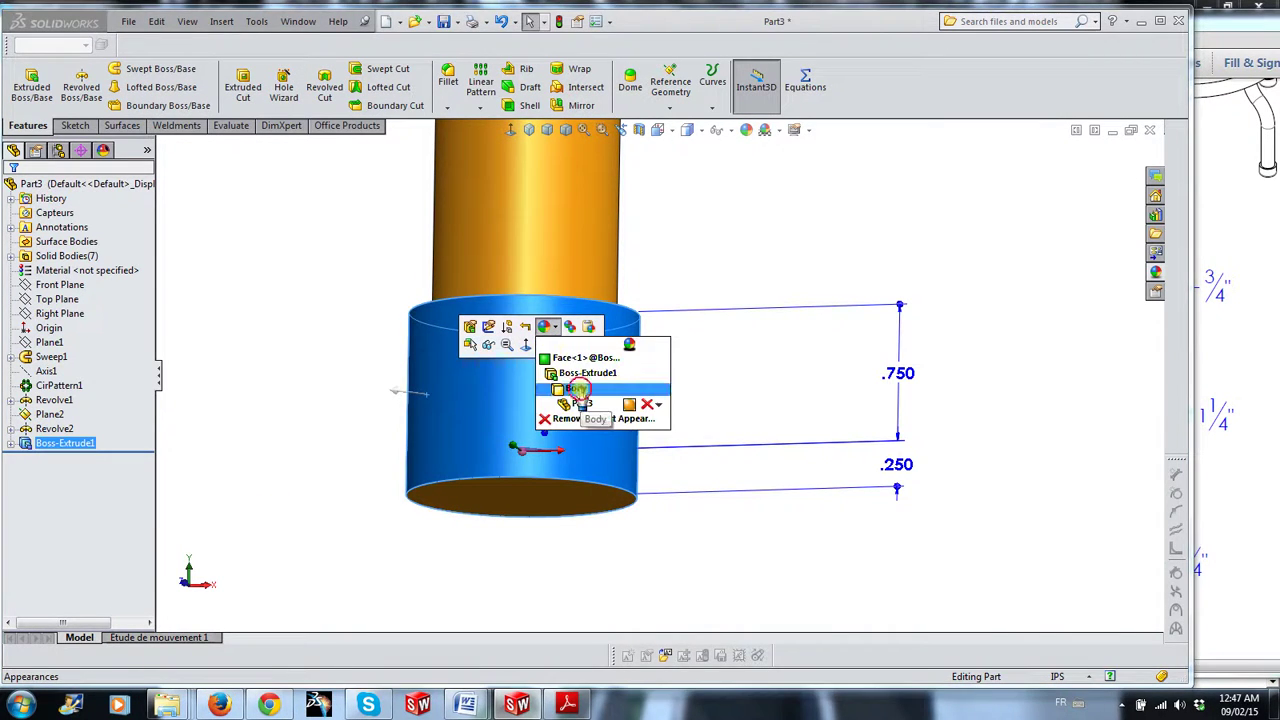
left_click(580, 389)
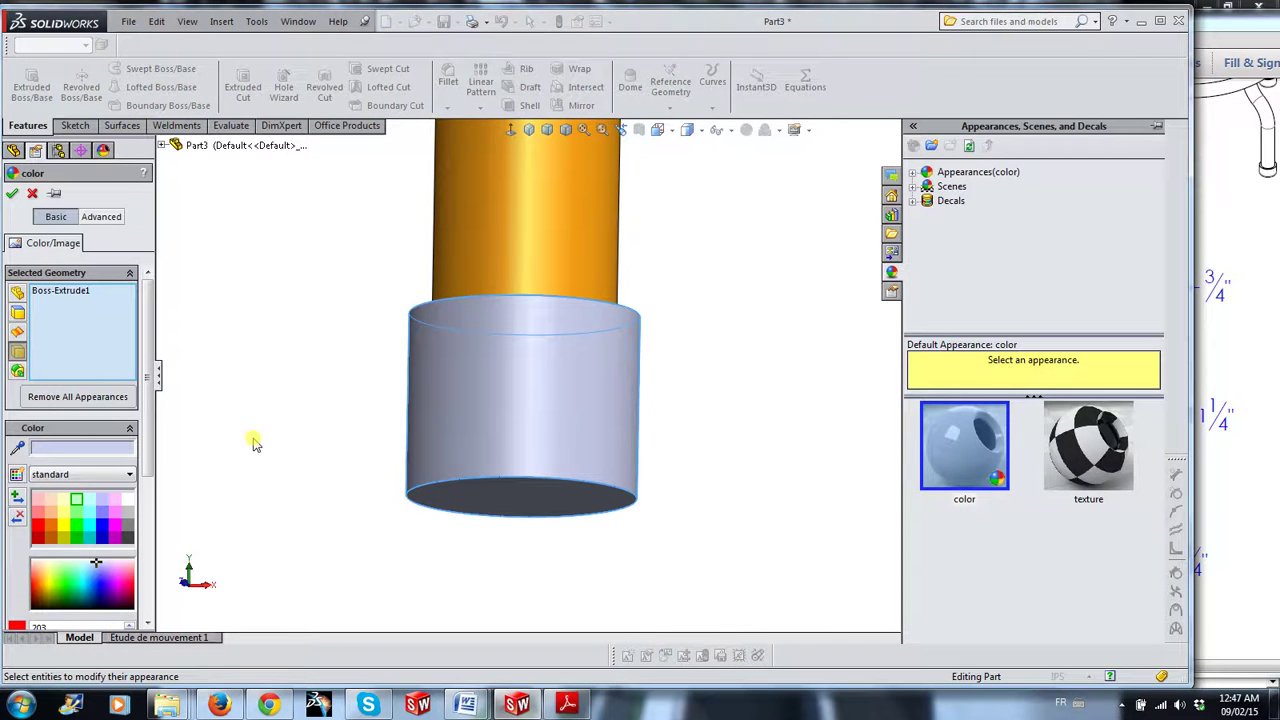
left_click(103, 515)
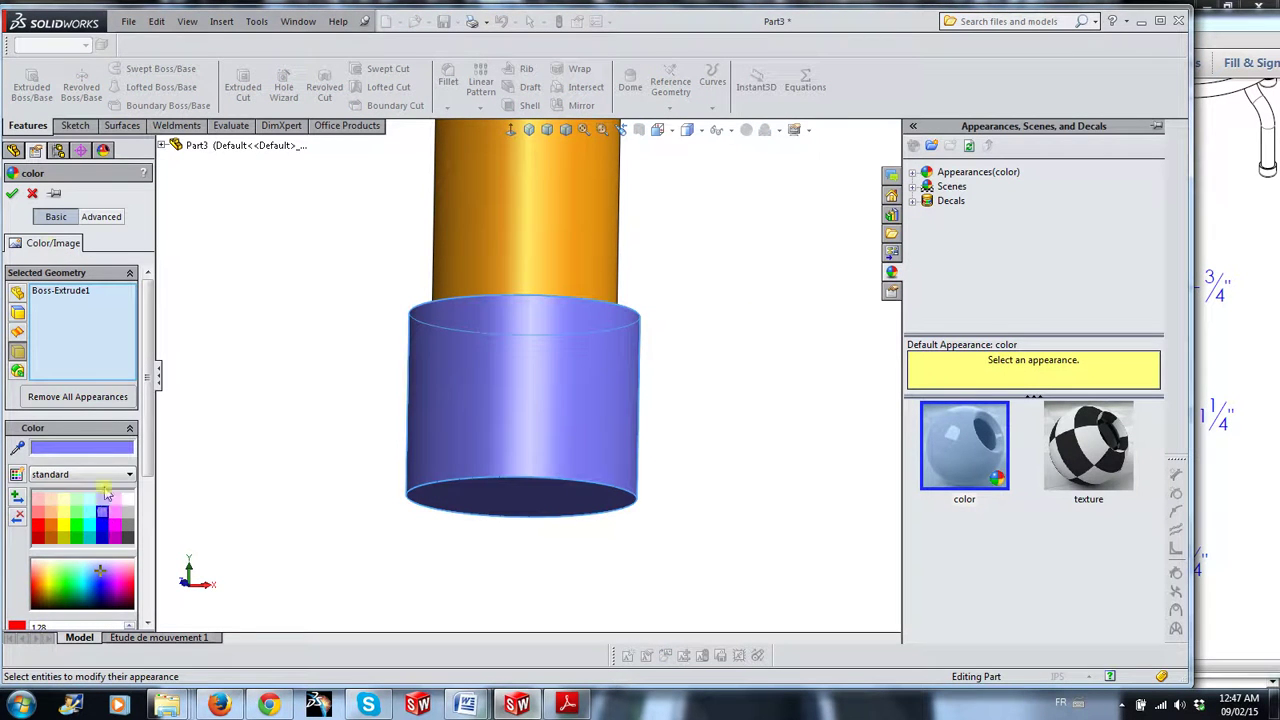
left_click(12, 193)
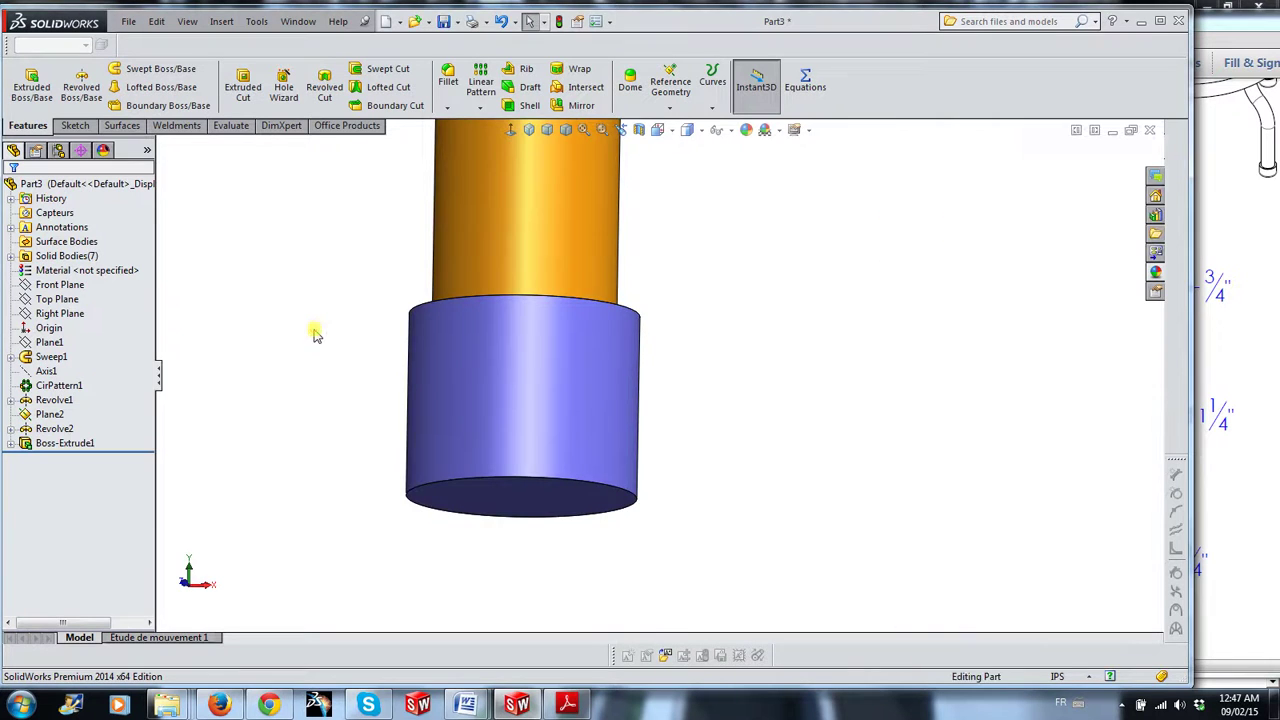
scroll(325, 340, "up", 3)
mouse_move(808, 286)
middle_mouse_down()
mouse_move(808, 368)
mouse_move(826, 314)
middle_mouse_up()
scroll(826, 309, "up", 3)
scroll(744, 273, "up", 2)
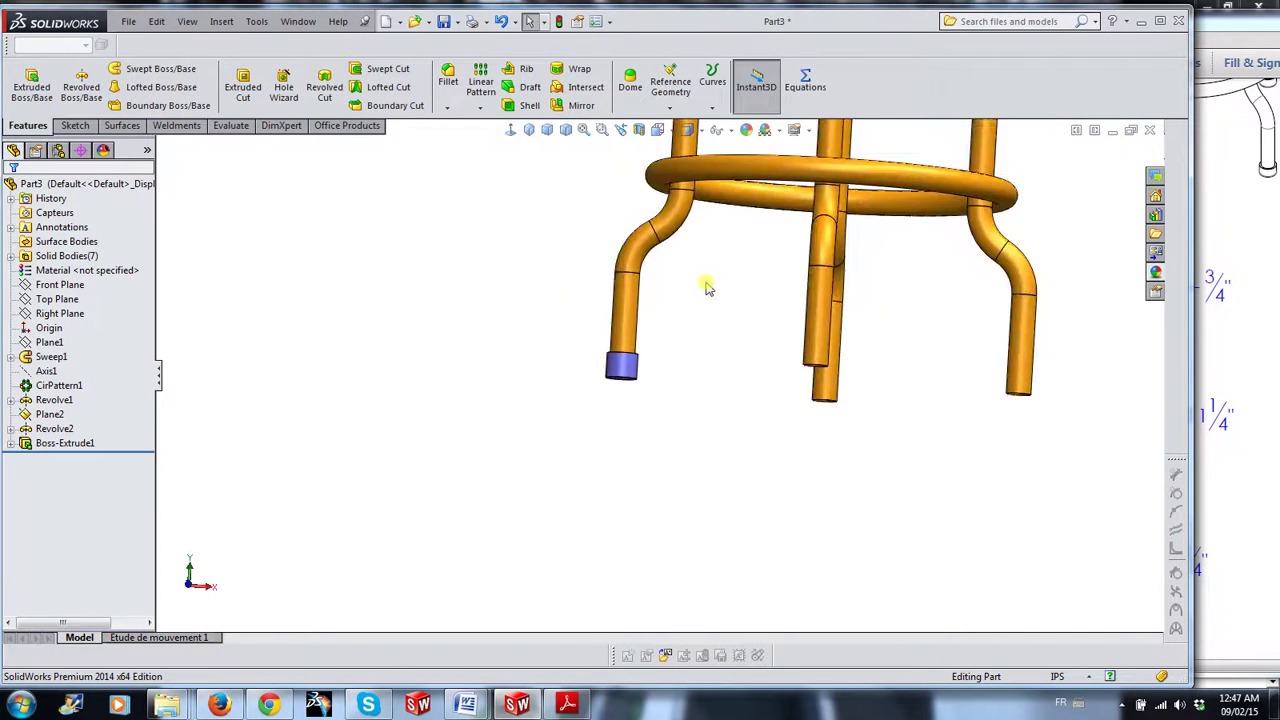
scroll(706, 288, "down", 3)
left_click(533, 358)
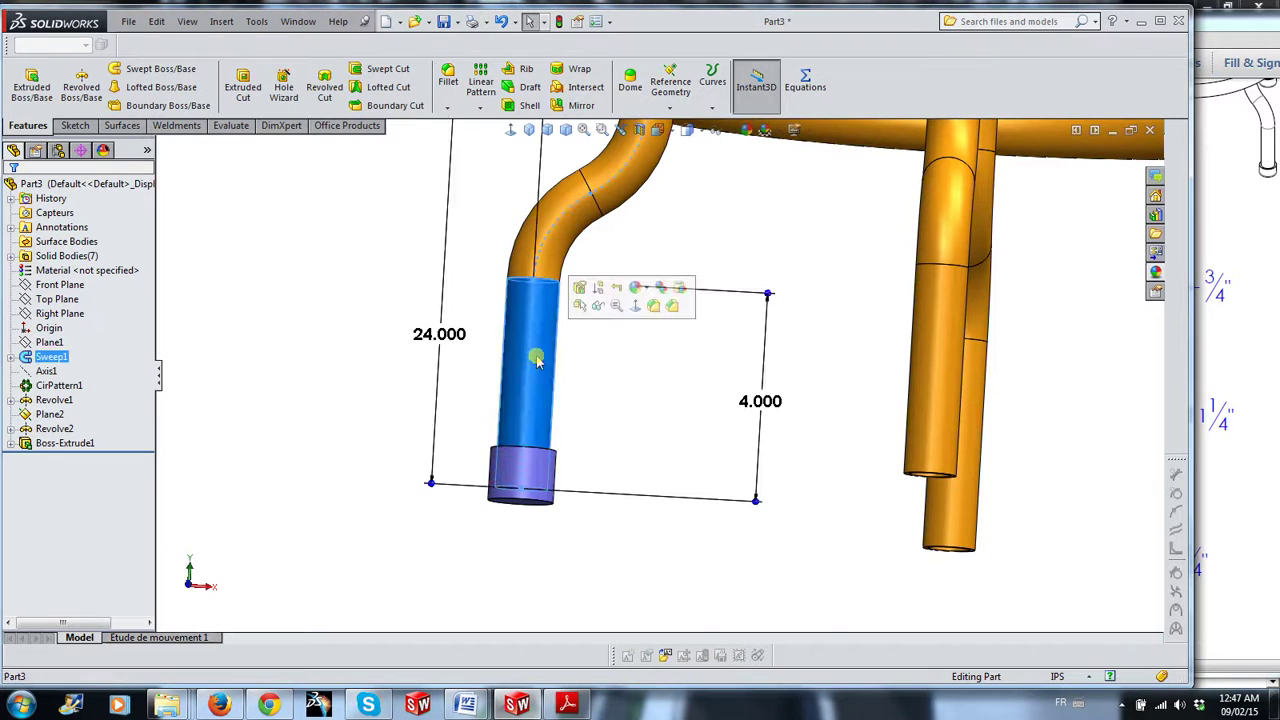
left_click(597, 306)
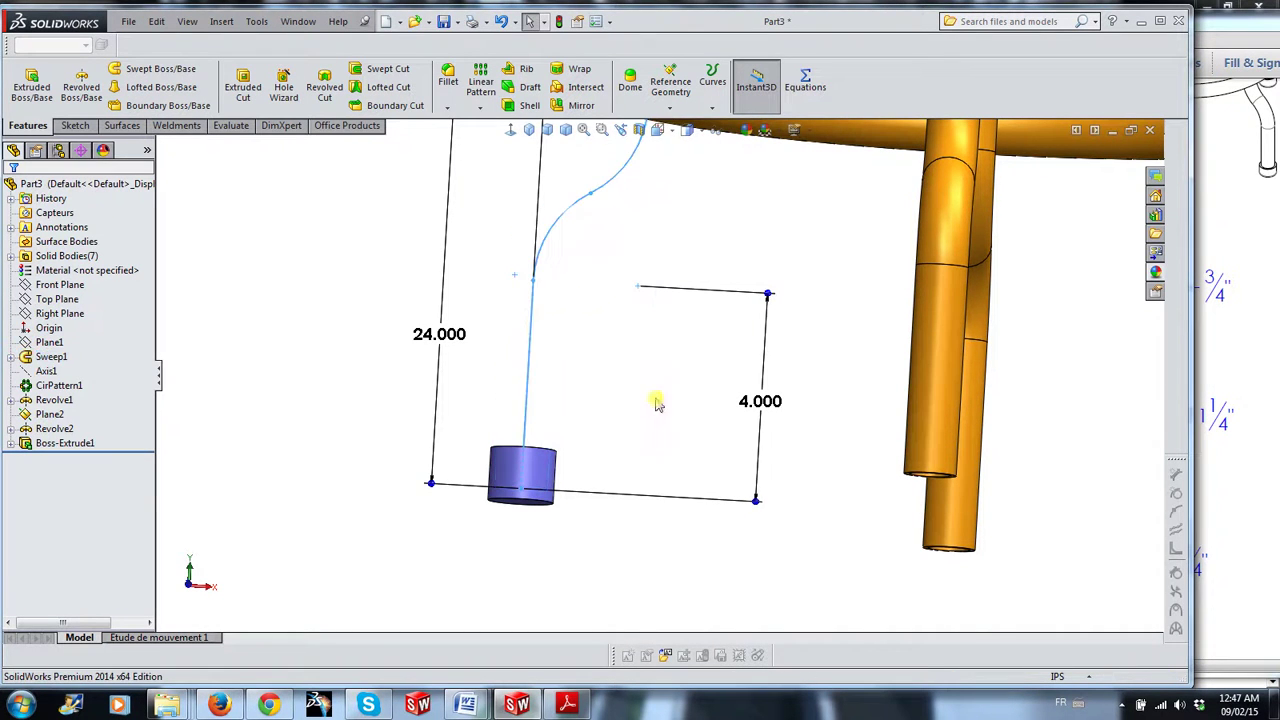
left_click(645, 400)
scroll(645, 408, "up", 3)
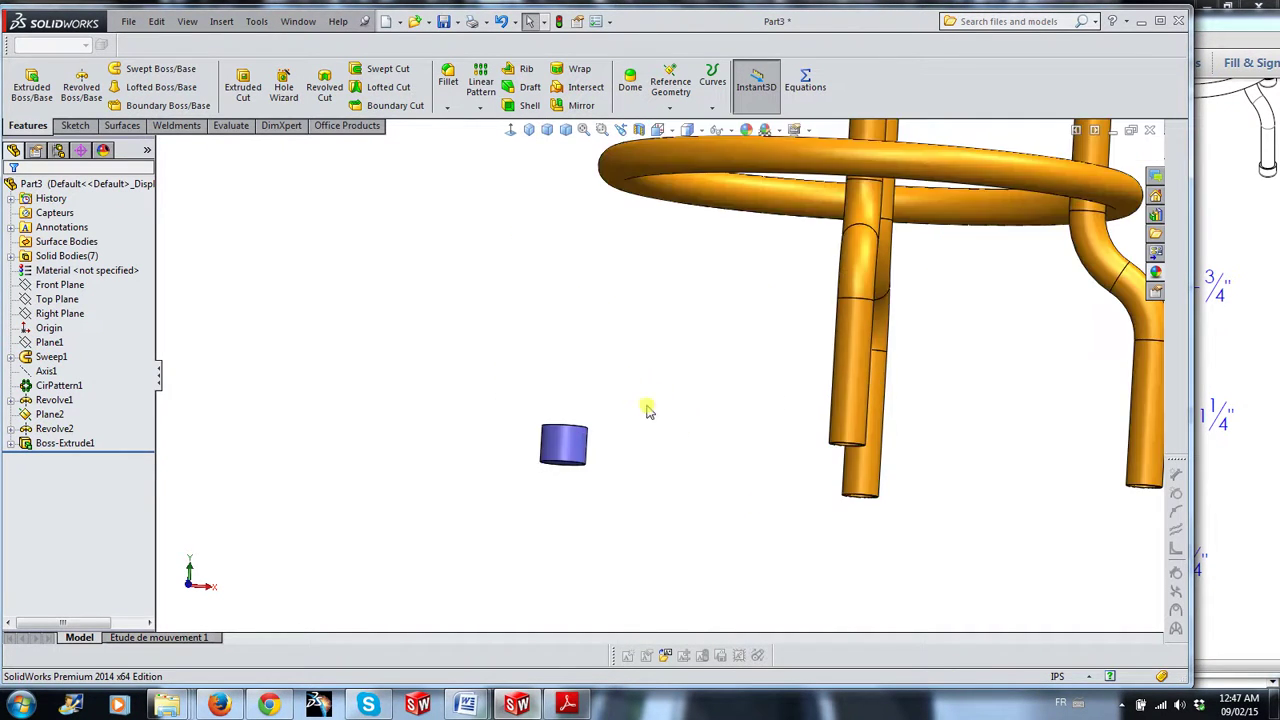
mouse_move(648, 408)
middle_mouse_down()
mouse_move(608, 426)
mouse_move(608, 451)
middle_mouse_up()
scroll(586, 545, "down", 3)
scroll(583, 520, "down", 3)
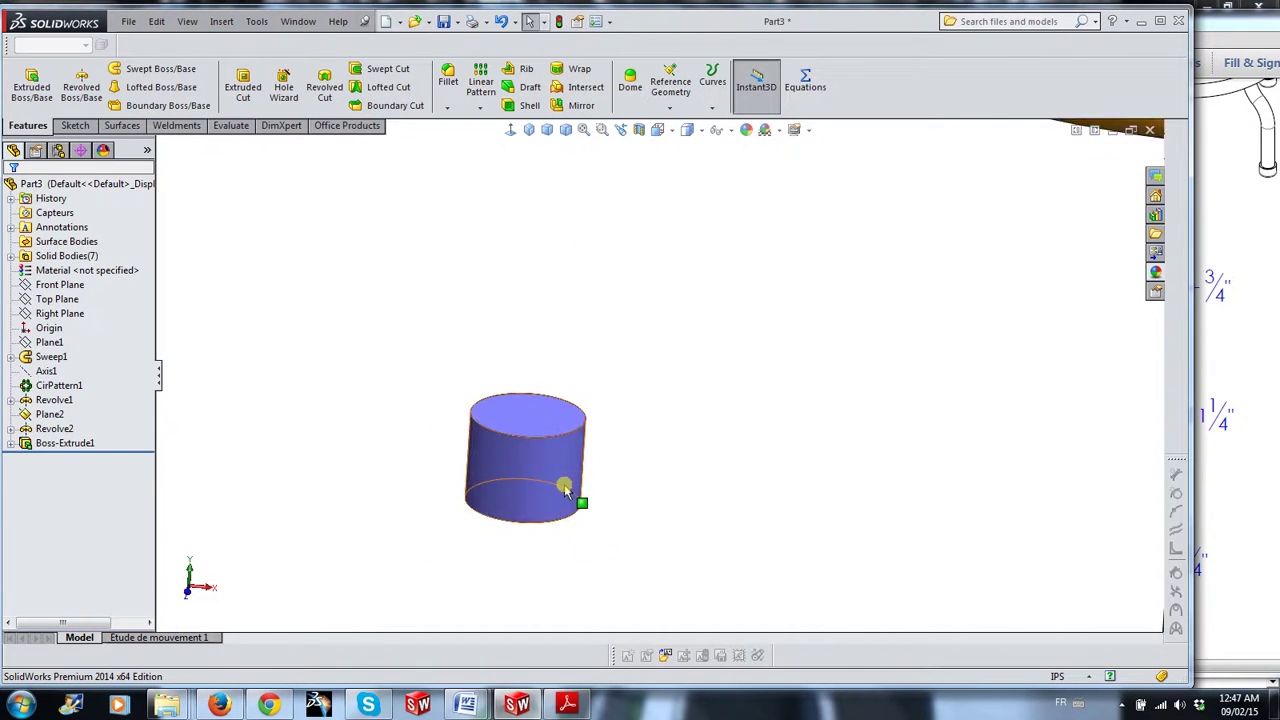
scroll(528, 440, "down", 2)
scroll(526, 443, "down", 1)
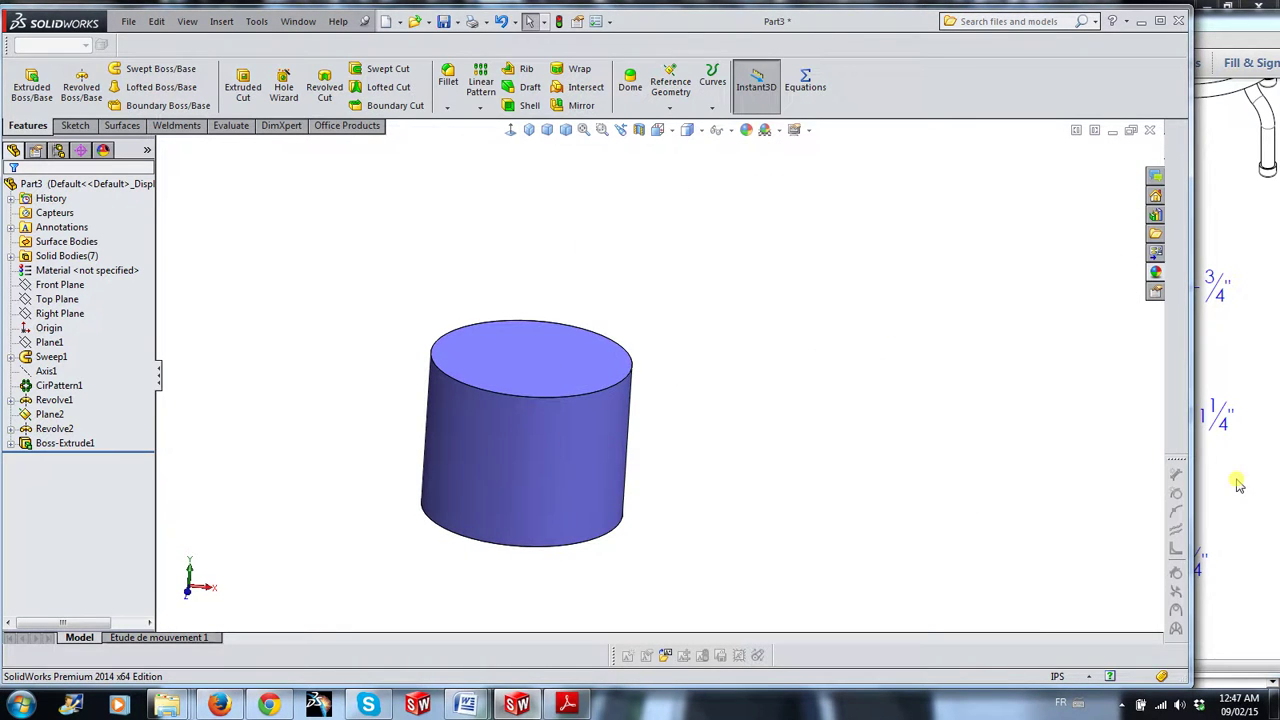
left_click(1237, 483)
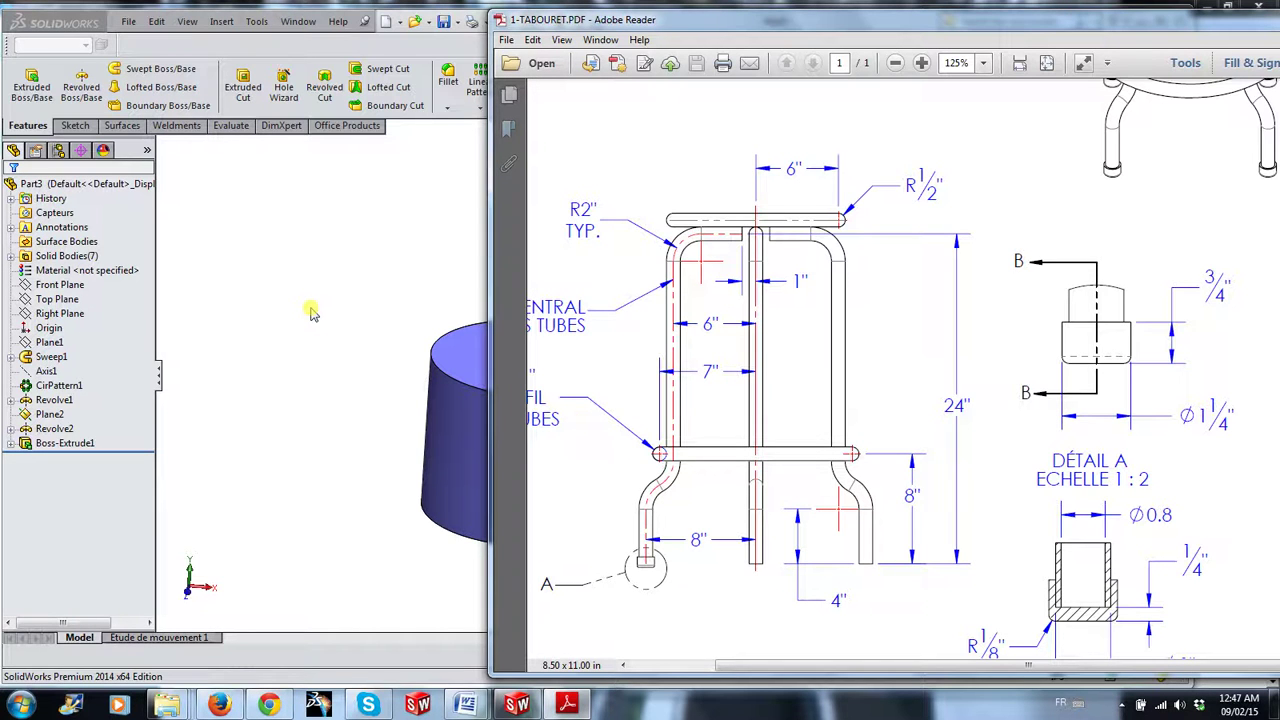
left_click(310, 313)
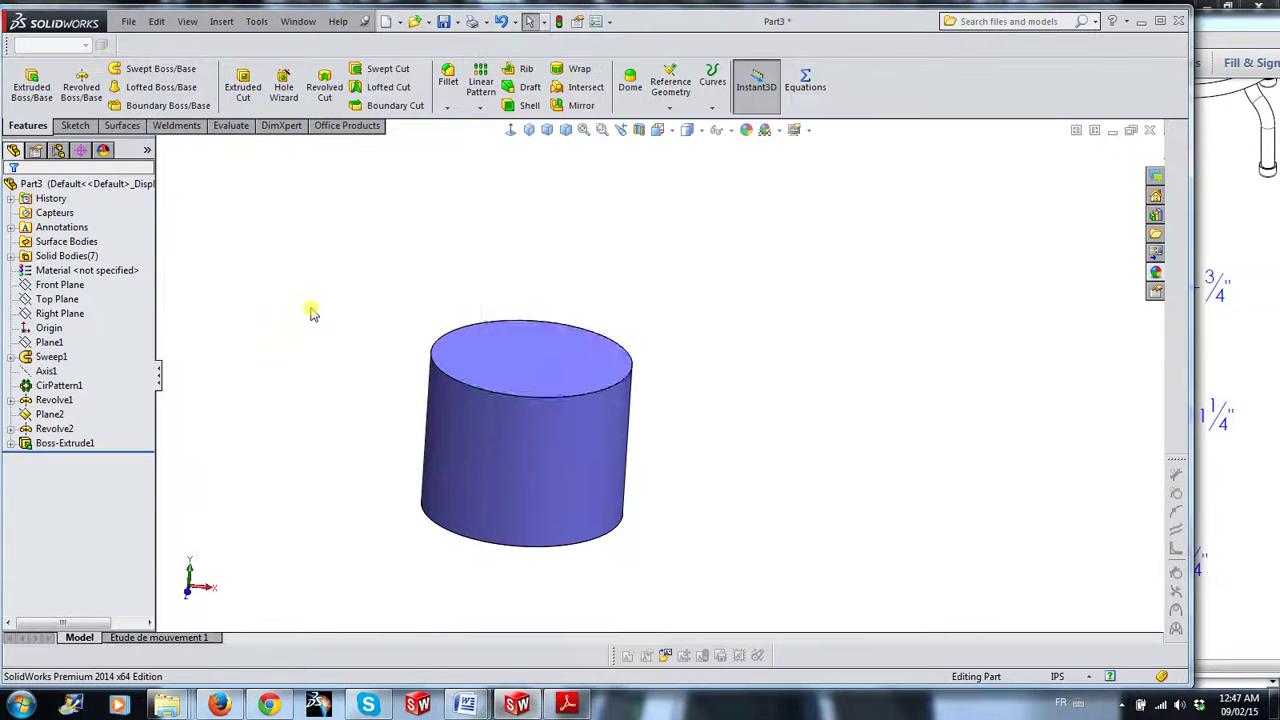
left_click(543, 366)
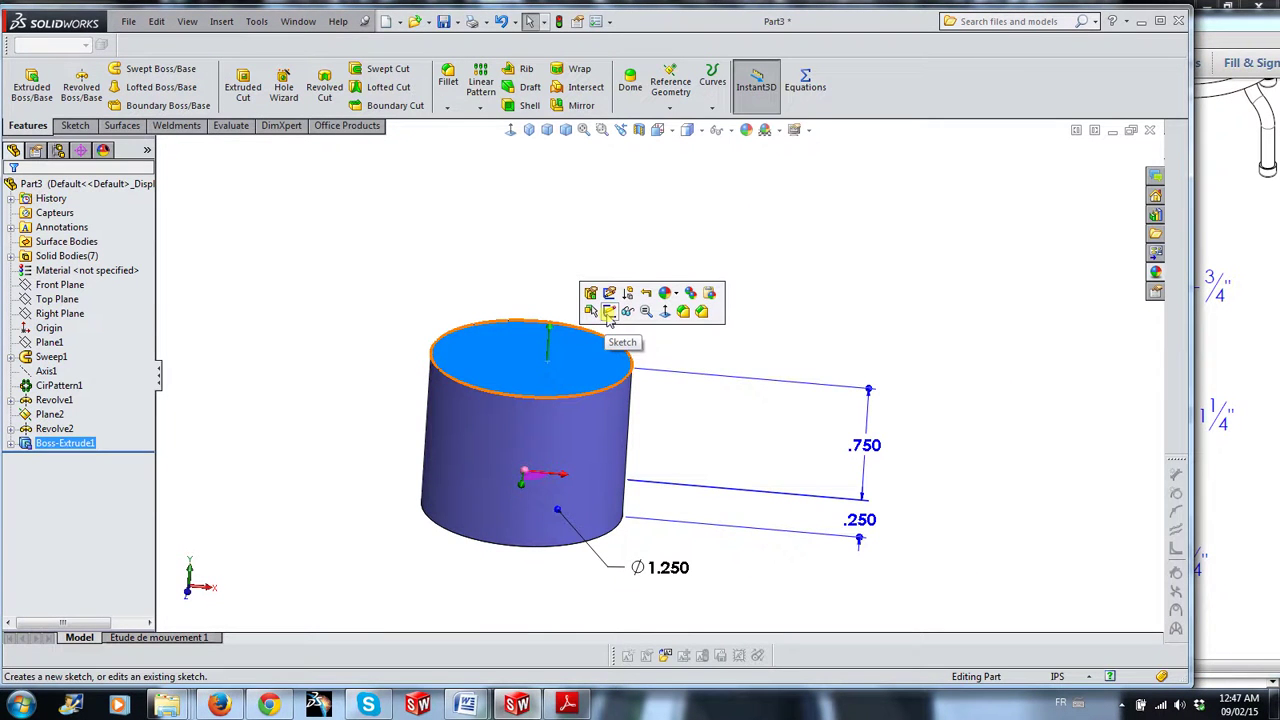
left_click(1100, 465)
left_click(1245, 540)
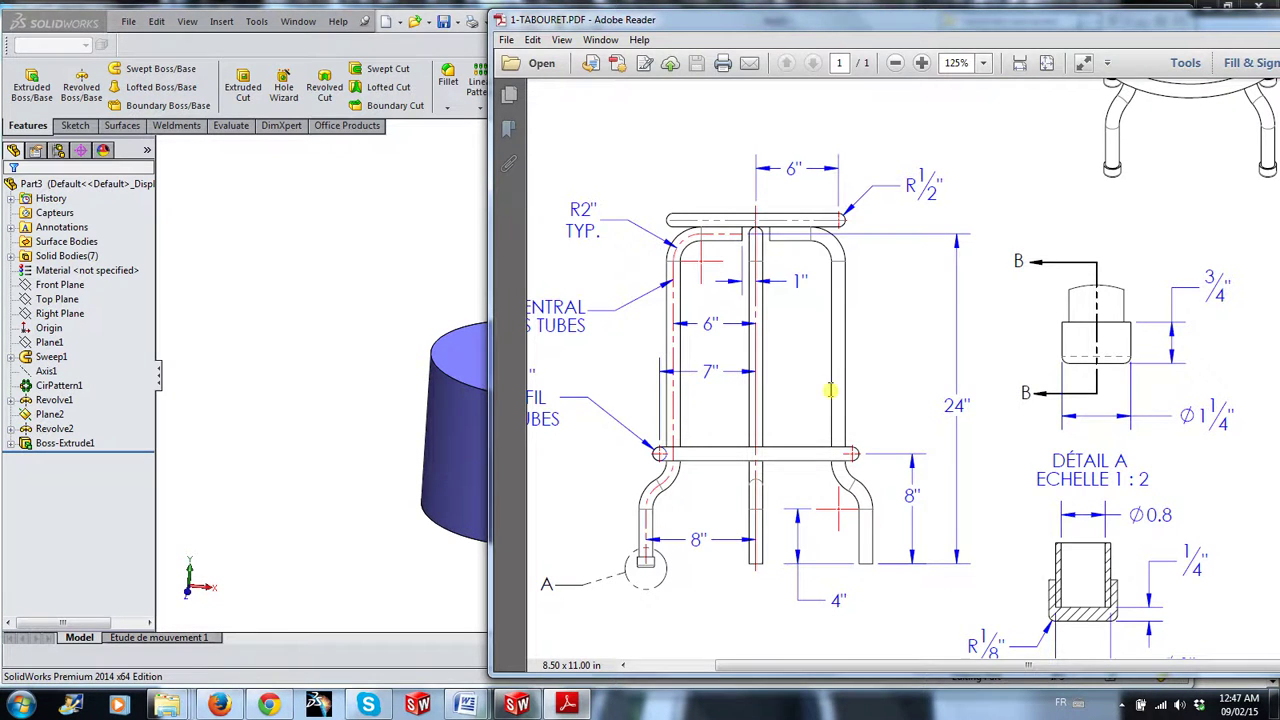
left_click(335, 305)
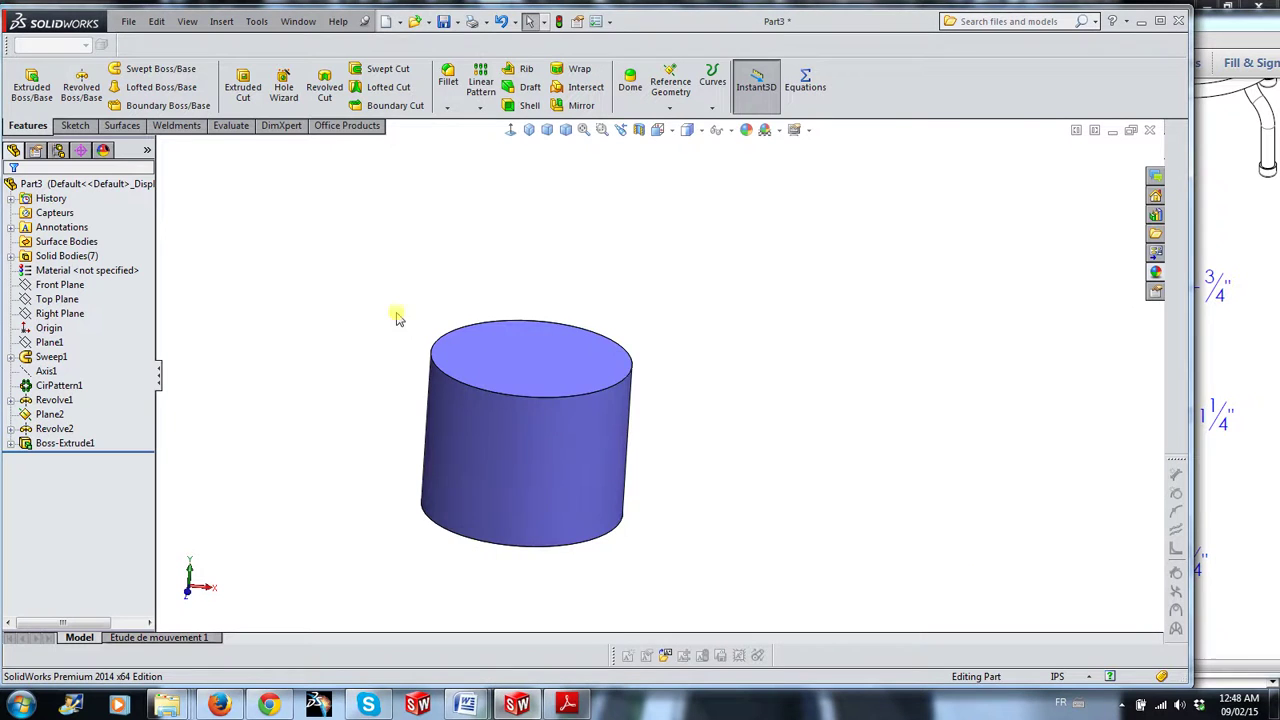
left_click(598, 362)
Start a sketch on the cylinder's top face and draw a circle on it
left_click(656, 313)
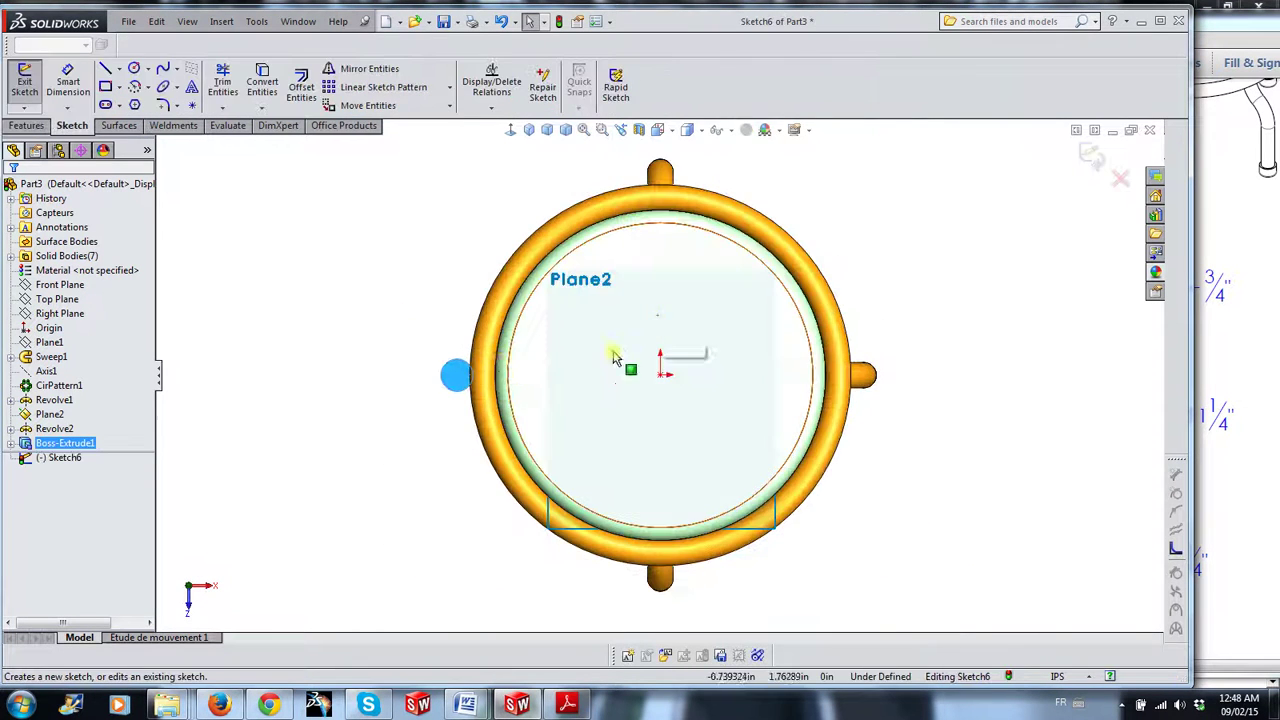
scroll(493, 375, "down", 4)
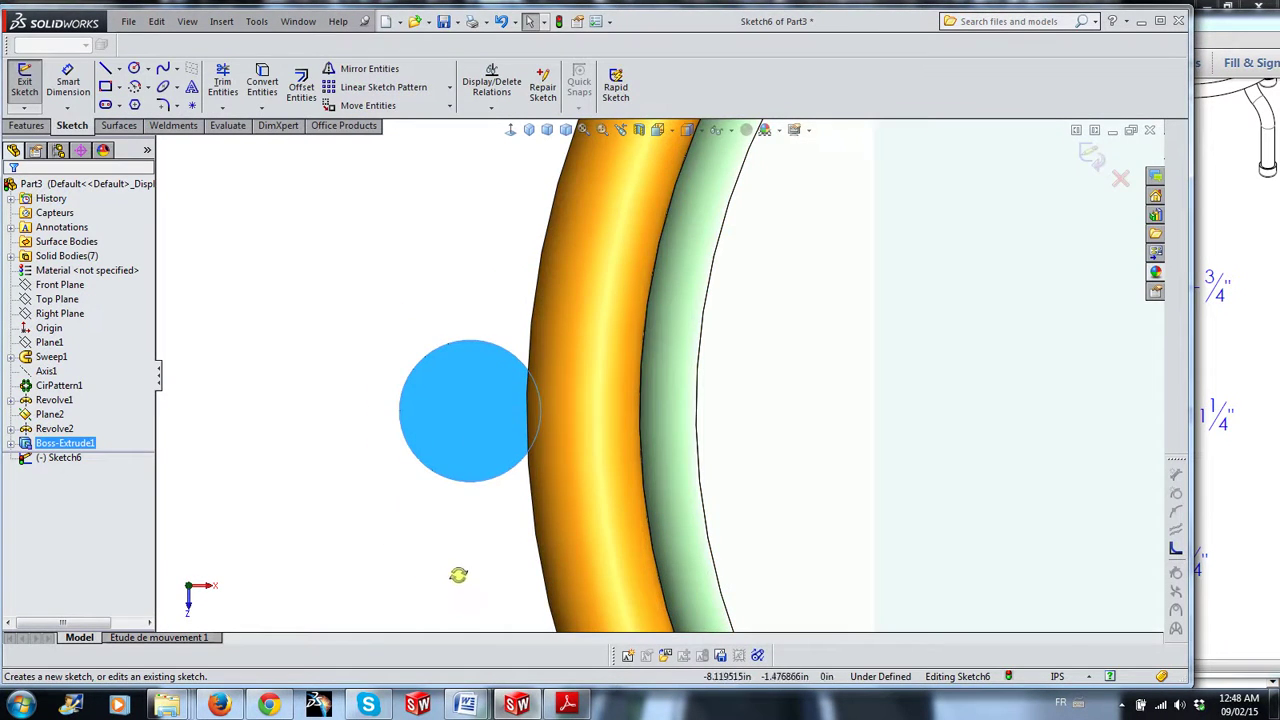
middle_click_drag(458, 578, 466, 560)
left_click(474, 334)
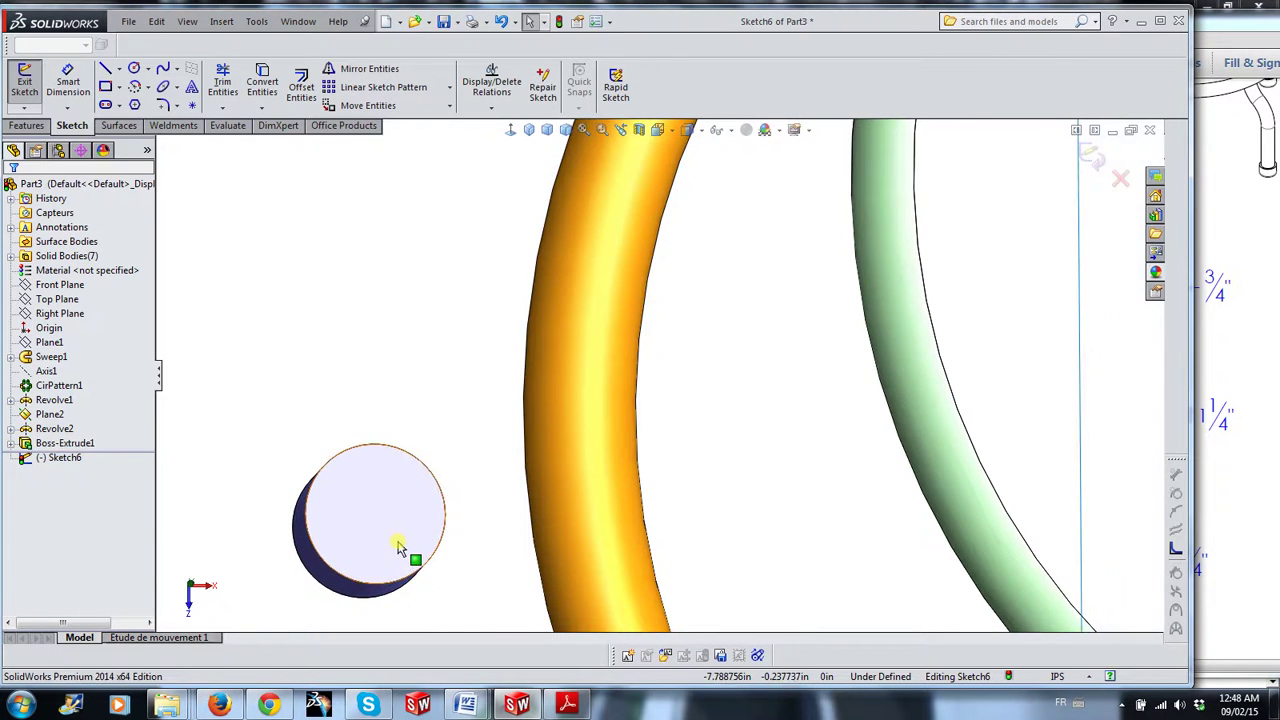
scroll(398, 558, "down", 2)
scroll(398, 558, "down", 2)
left_click(133, 68)
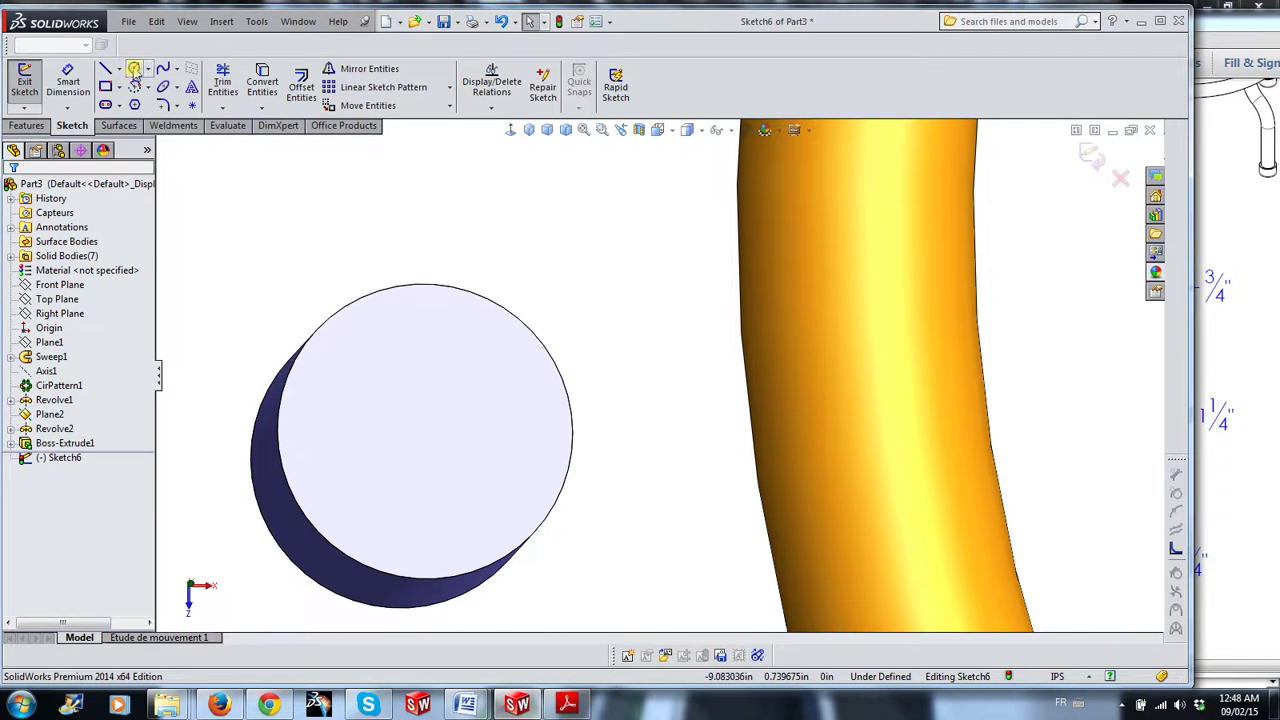
left_click(413, 430)
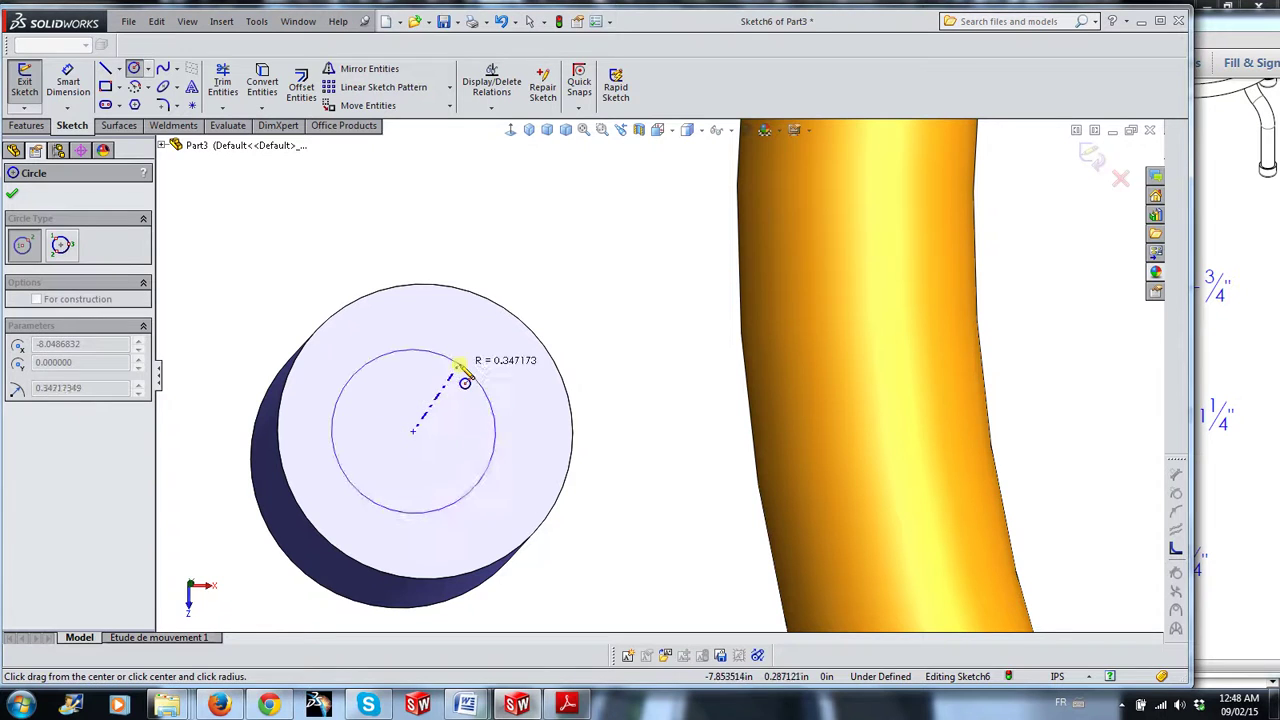
left_click(457, 366)
Dimension the circle to 1.000 diameter and make it concentric with the outer edge
right_click_drag(603, 325, 600, 289)
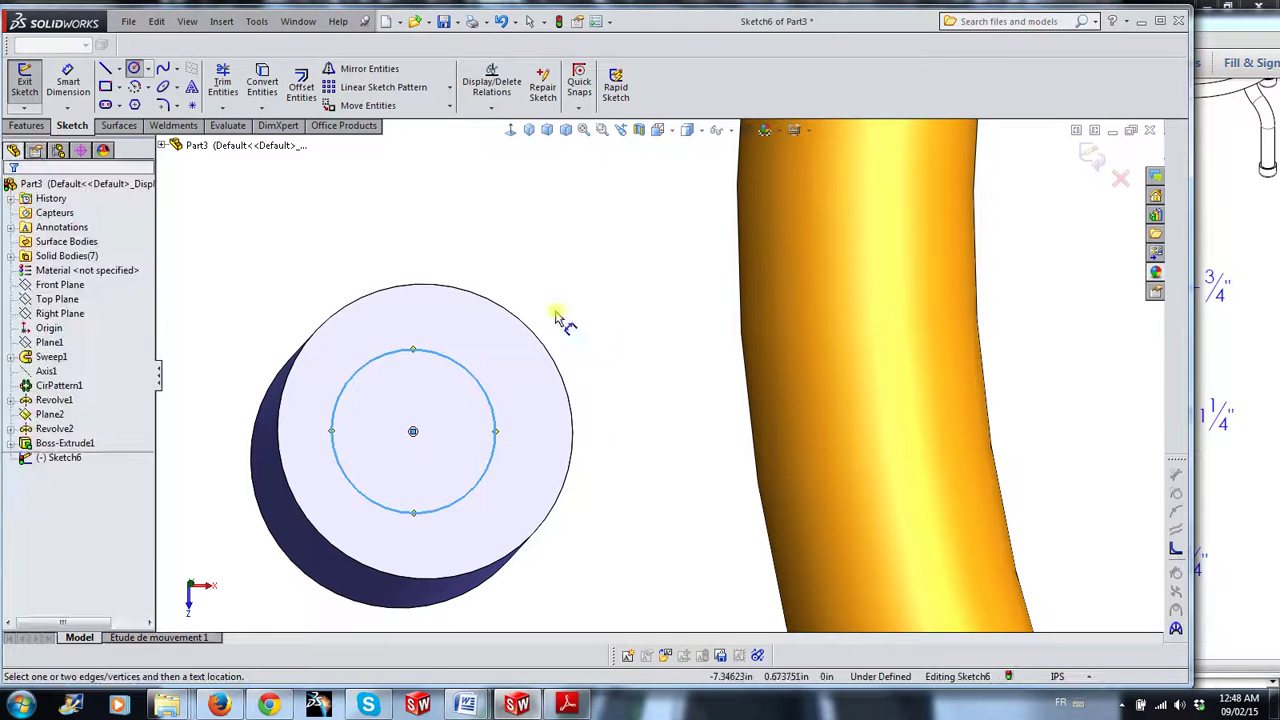
left_click(495, 410)
left_click(650, 290)
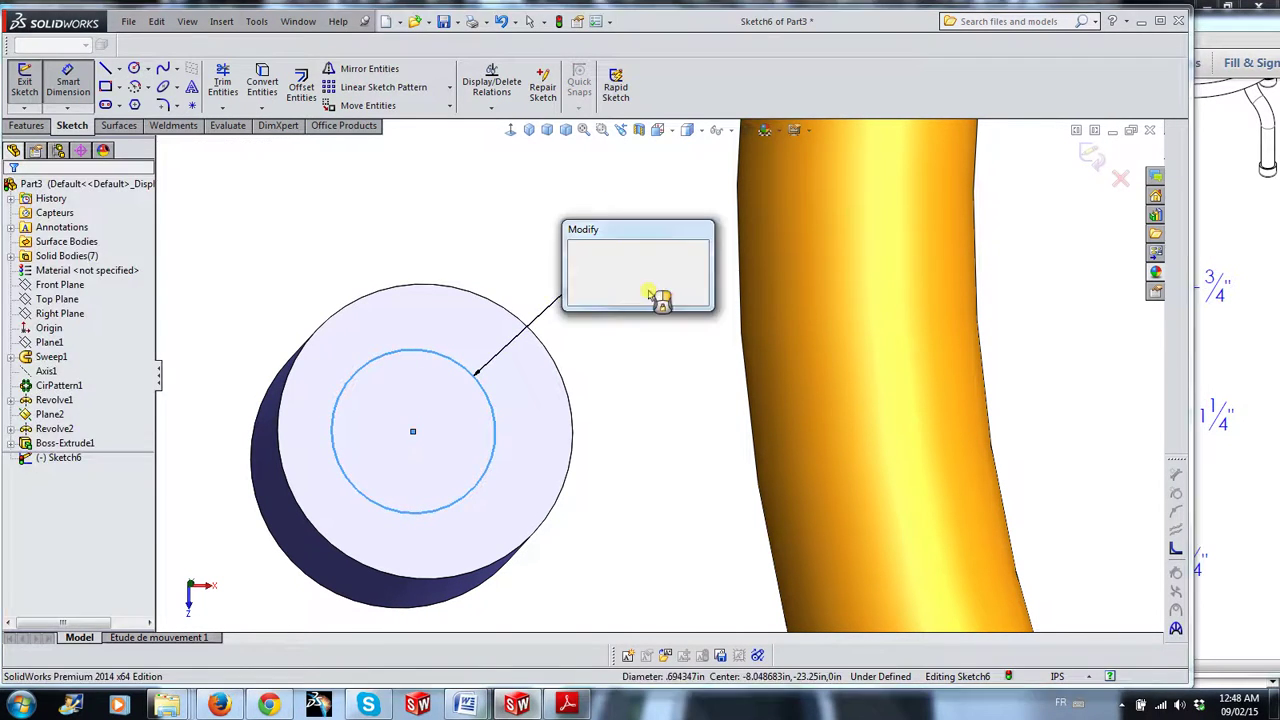
type("1")
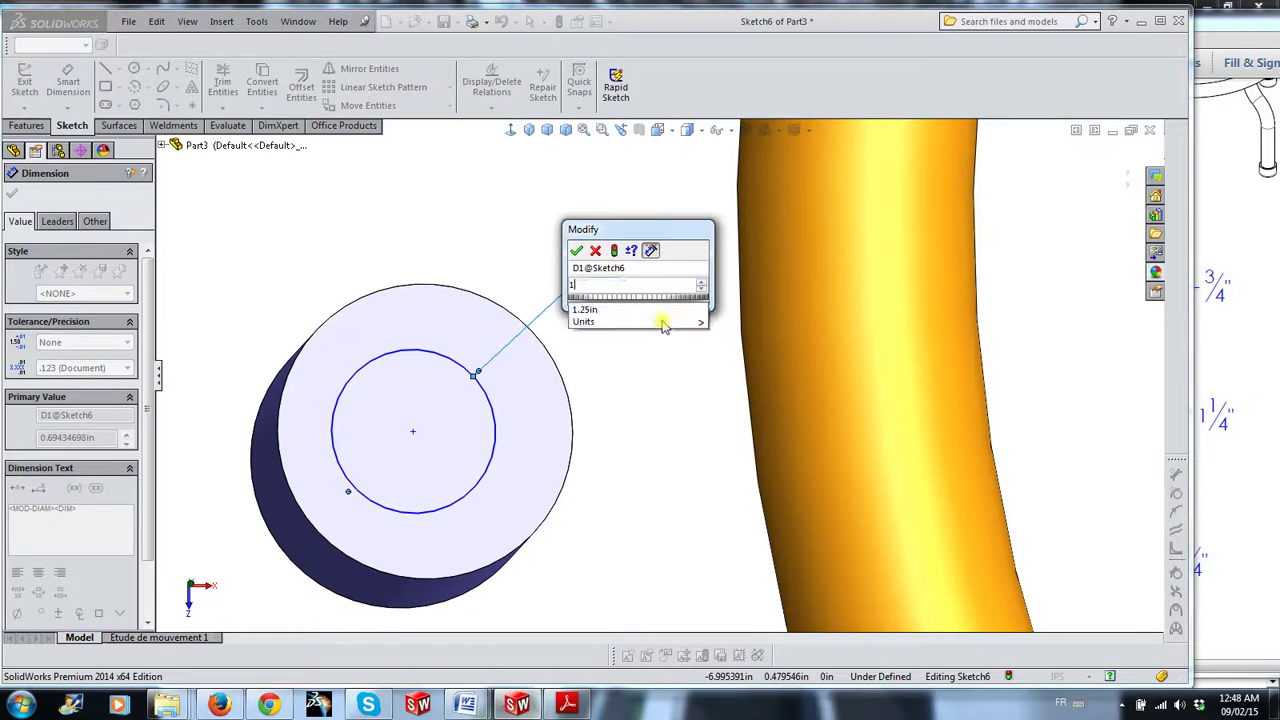
key("Return")
key("Escape")
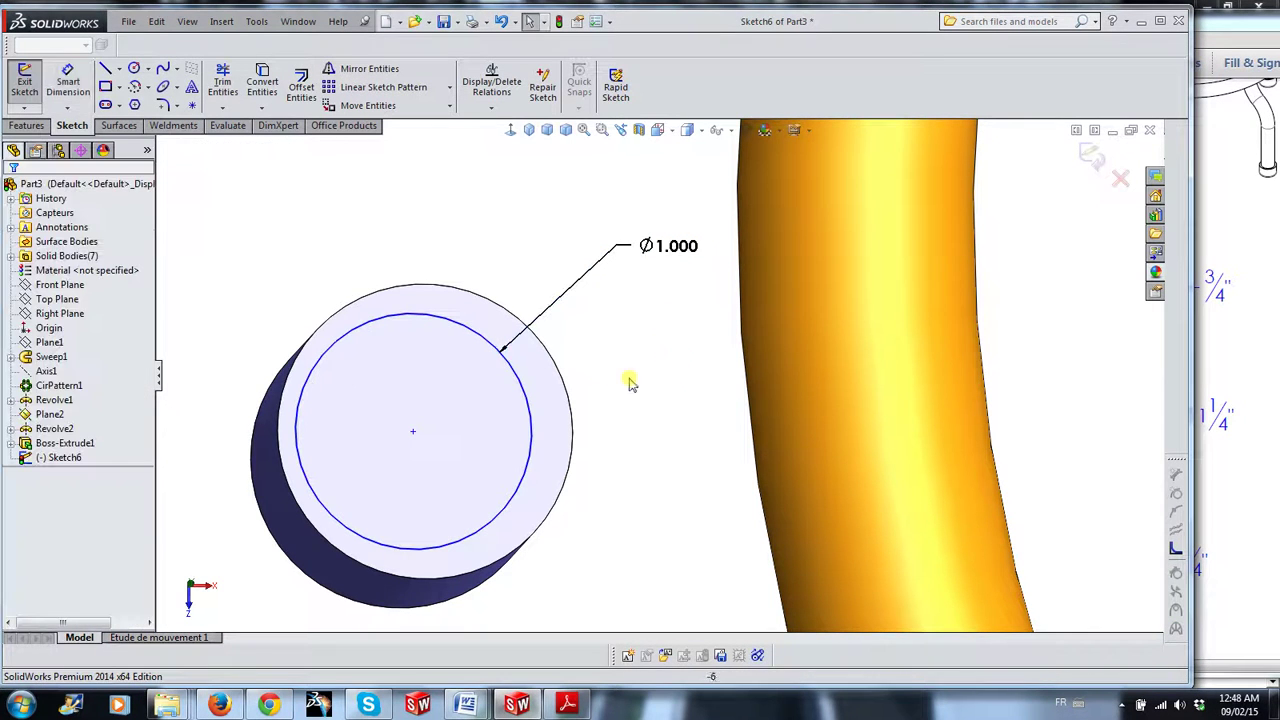
left_click(565, 428)
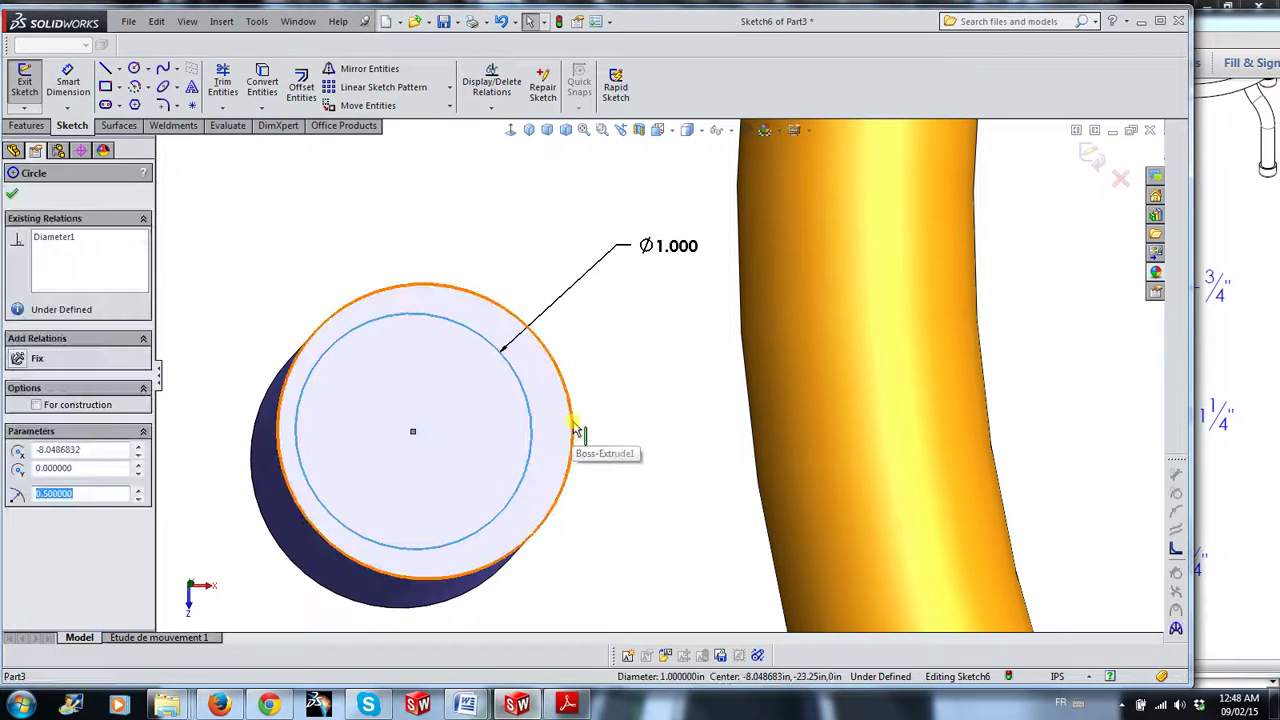
left_click(573, 430, "ctrl")
left_click(652, 355)
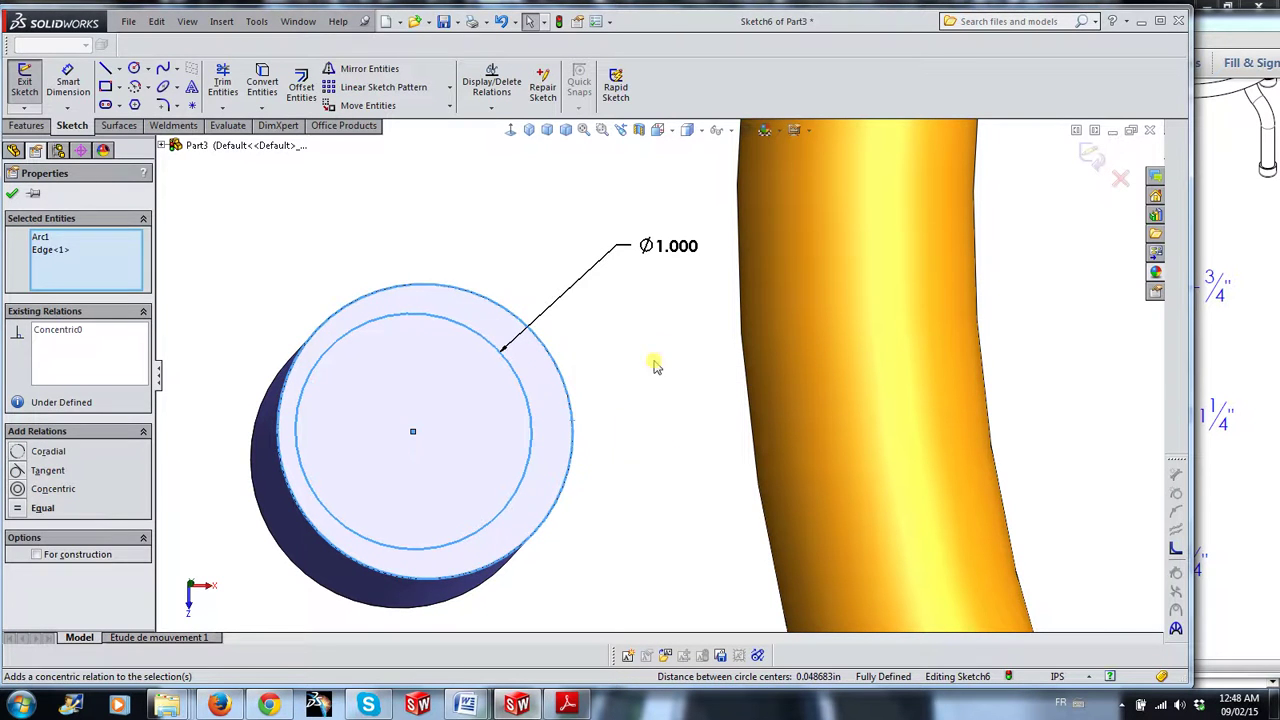
scroll(658, 516, "up", 2)
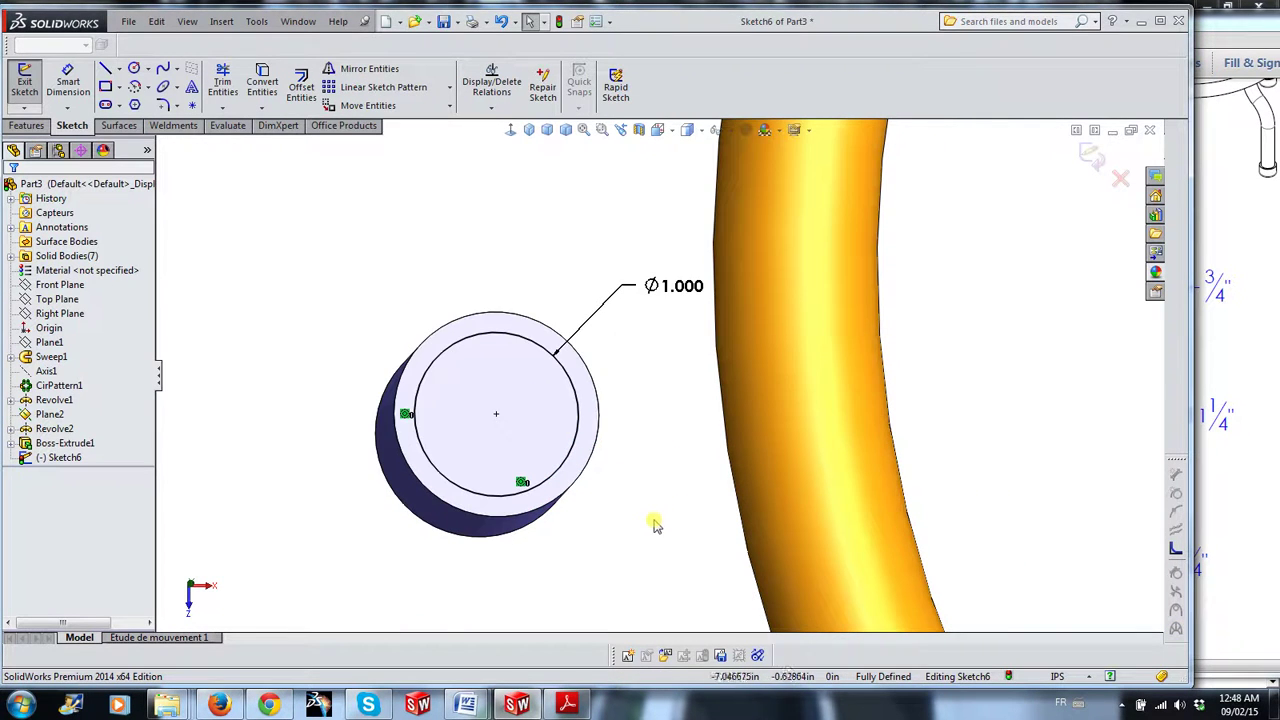
Extrude-cut the Ø1.000 circle Blind 0.5 in deep into the foot cap's top
left_click(30, 126)
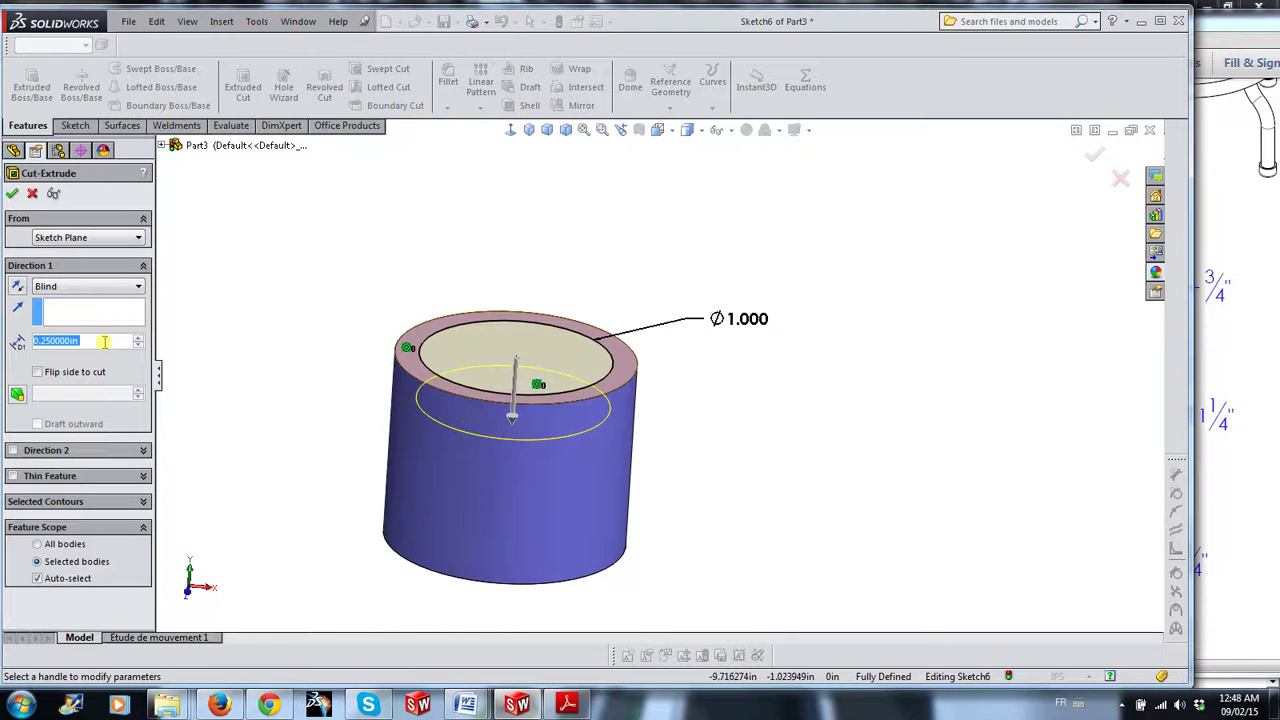
key("BackSpace")
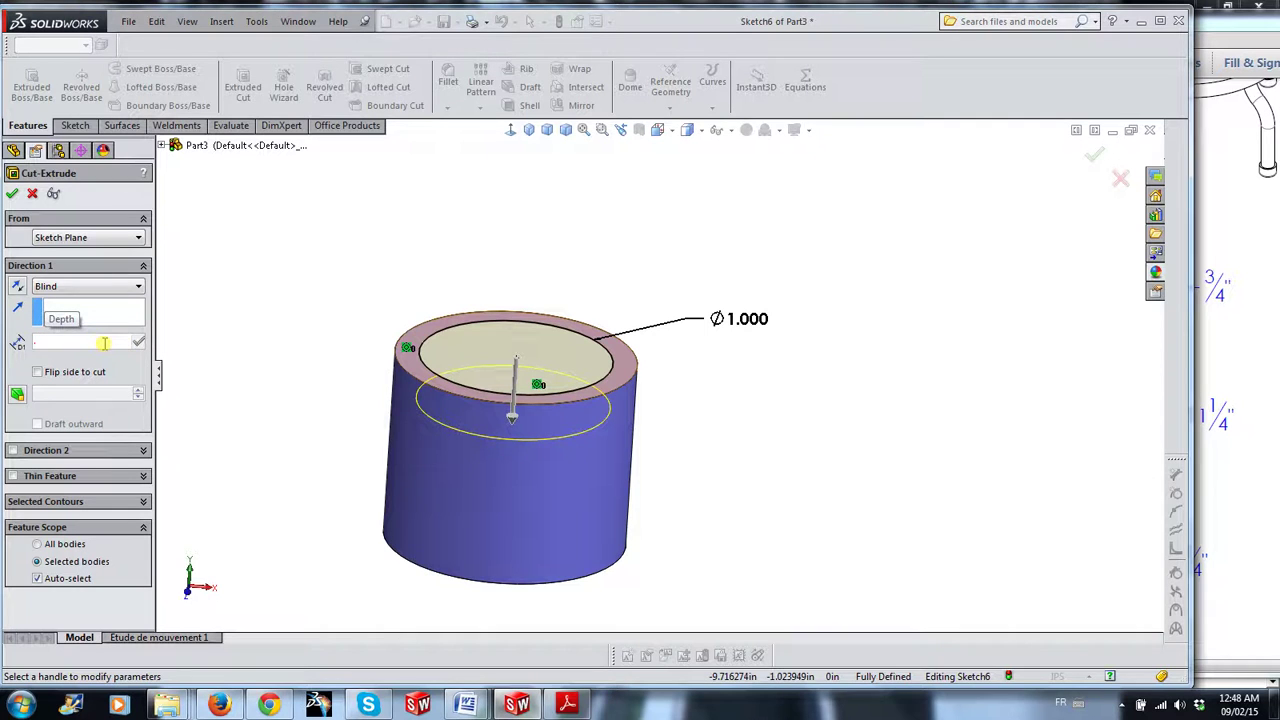
type(".5")
key("Return")
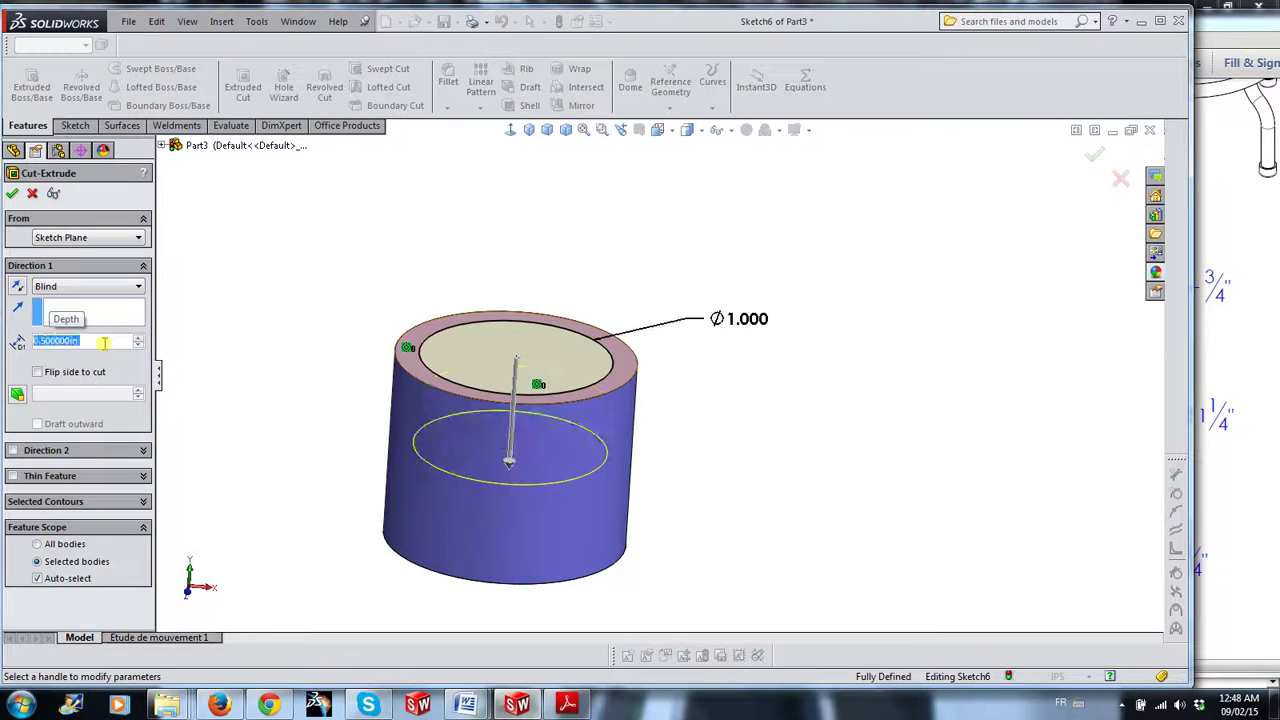
scroll(800, 500, "up", 2)
mouse_move(780, 523)
middle_mouse_down()
mouse_move(766, 451)
mouse_move(737, 594)
mouse_move(706, 600)
middle_mouse_up()
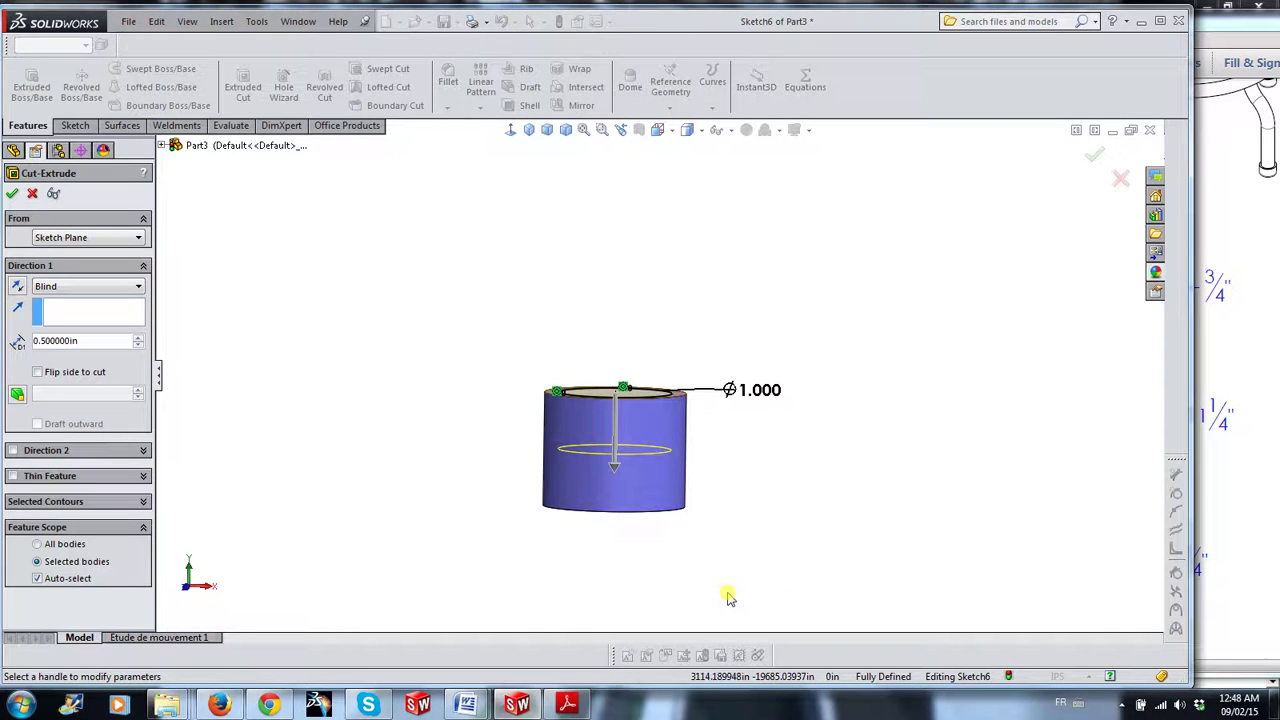
left_click(1258, 572)
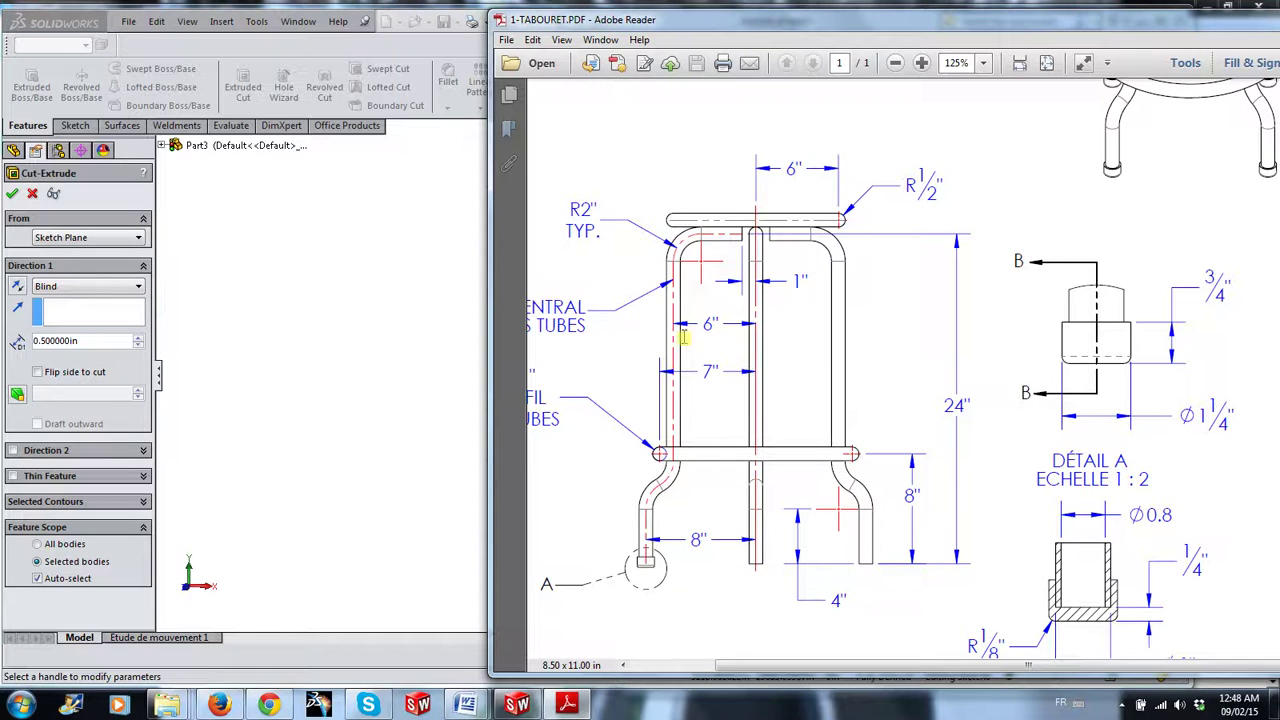
left_click(289, 409)
mouse_move(742, 503)
middle_mouse_down()
mouse_move(851, 540)
mouse_move(846, 557)
middle_mouse_up()
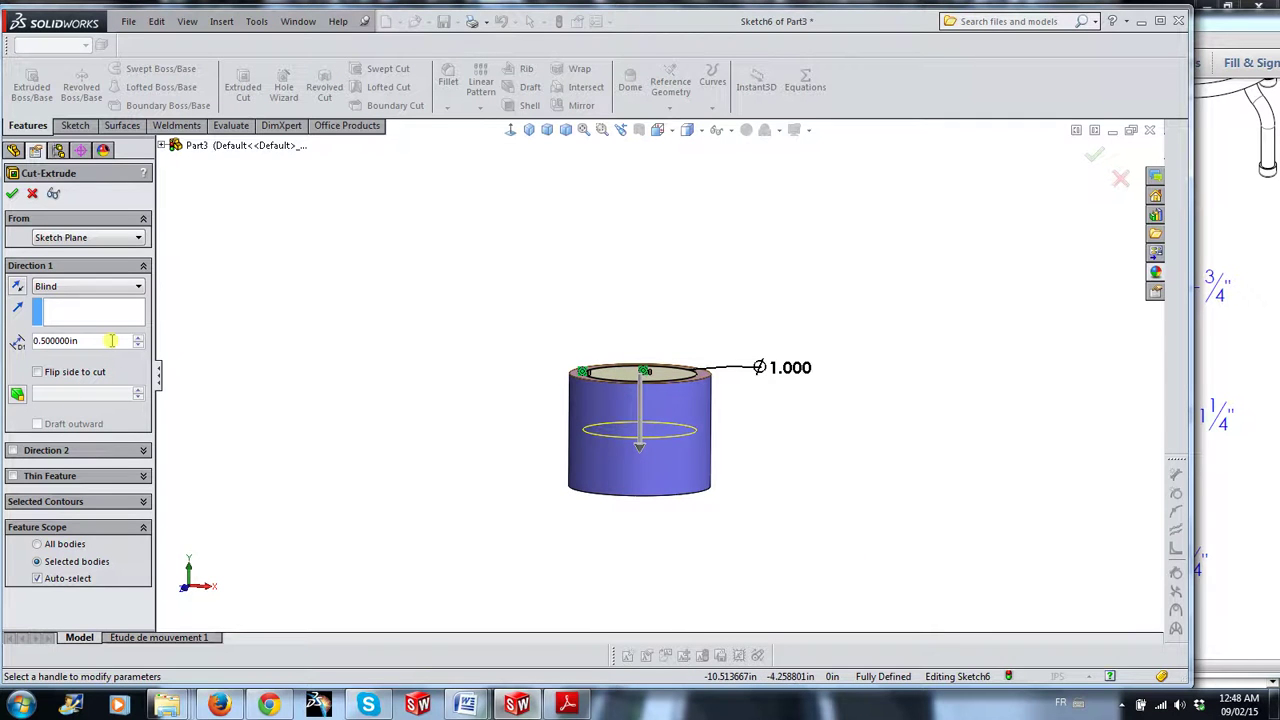
left_click(12, 194)
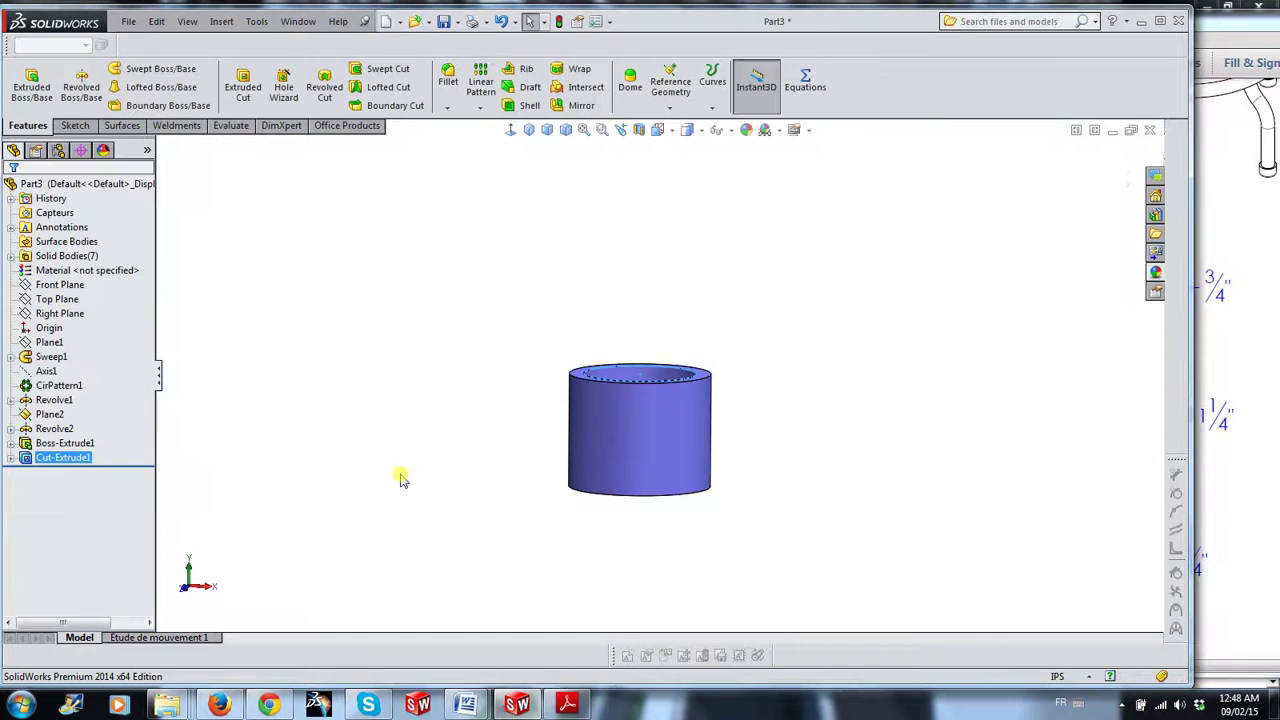
View the foot cap's underside, consult the stool drawing, and start a Fillet
mouse_move(770, 397)
middle_mouse_down()
mouse_move(718, 427)
mouse_move(714, 537)
mouse_move(737, 284)
middle_mouse_up()
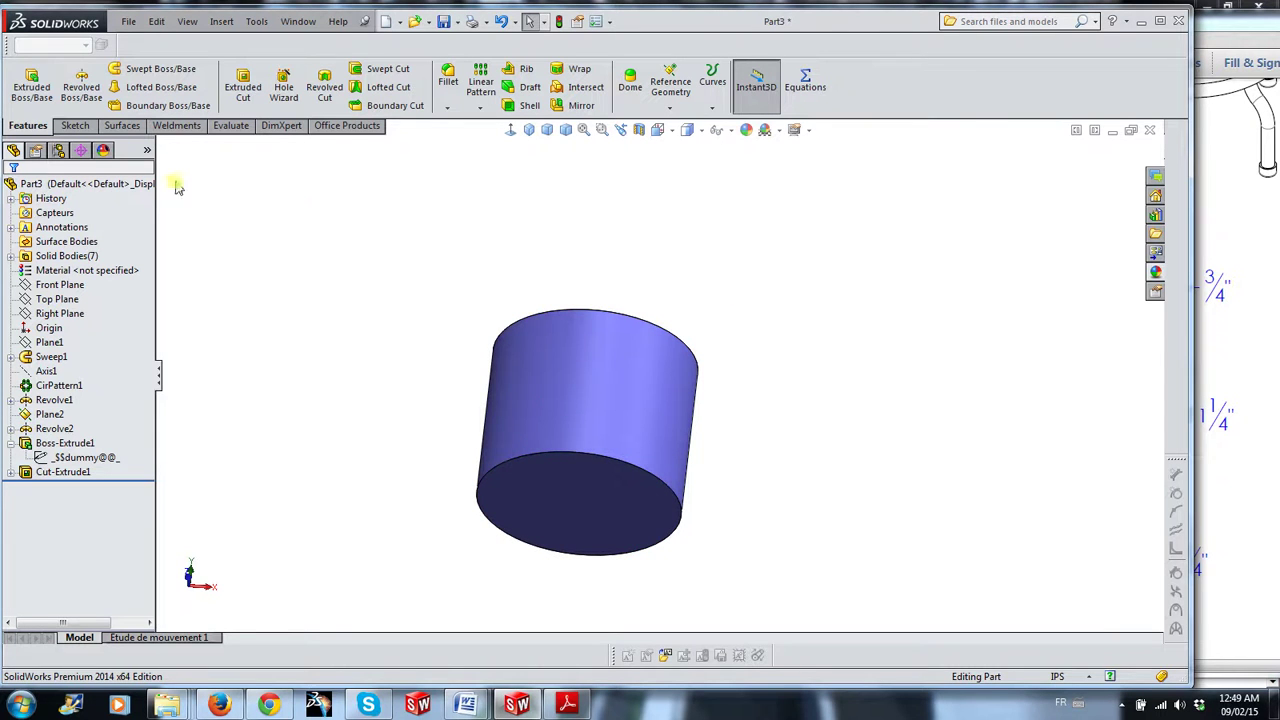
left_click(1262, 337)
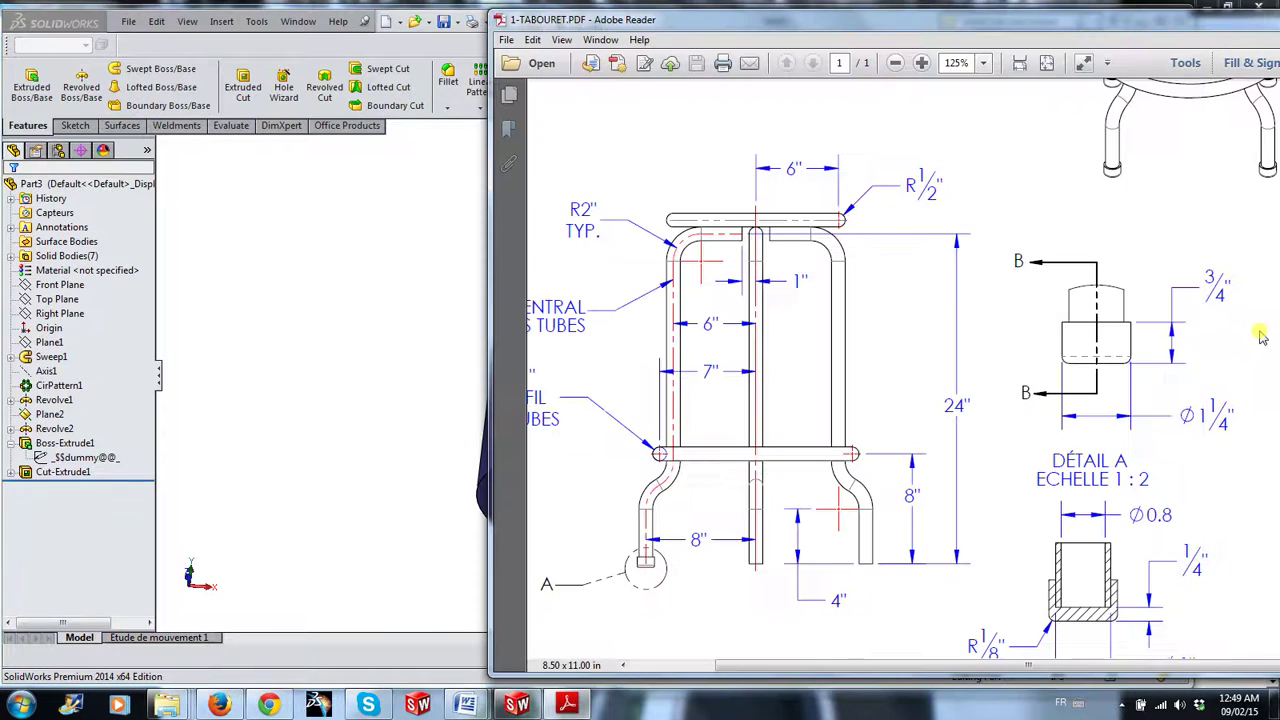
left_click(327, 340)
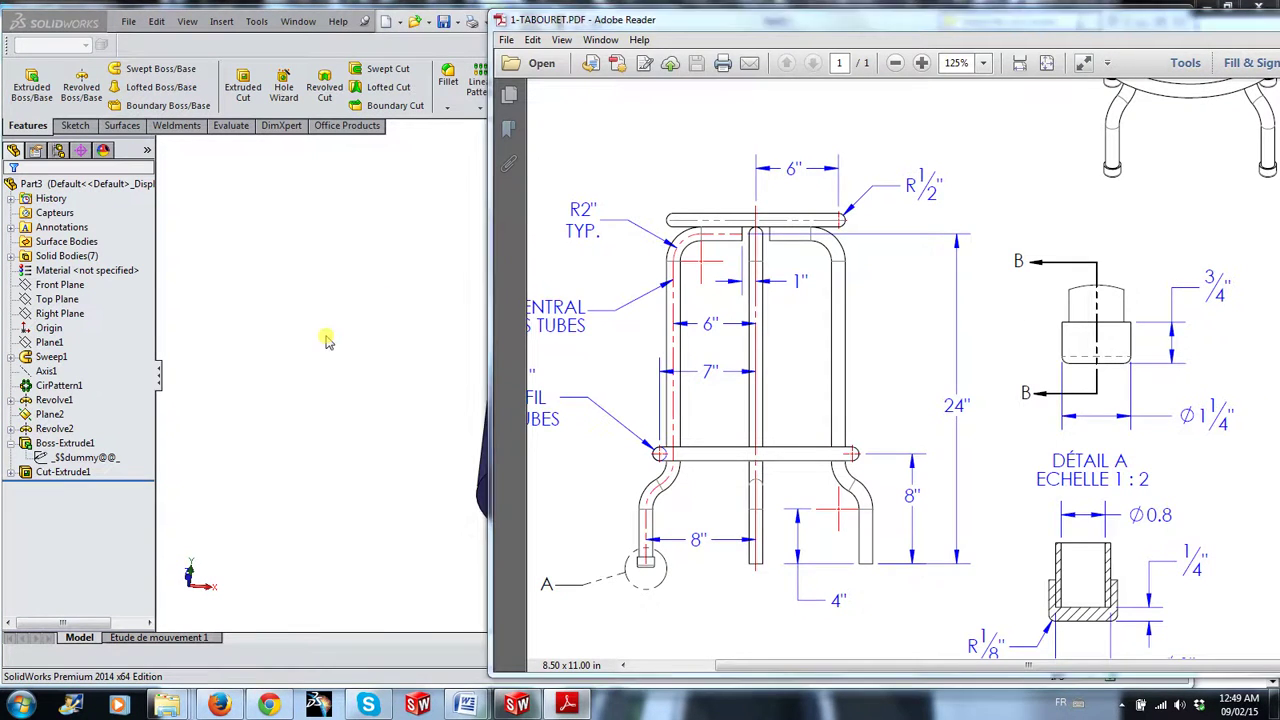
left_click(448, 80)
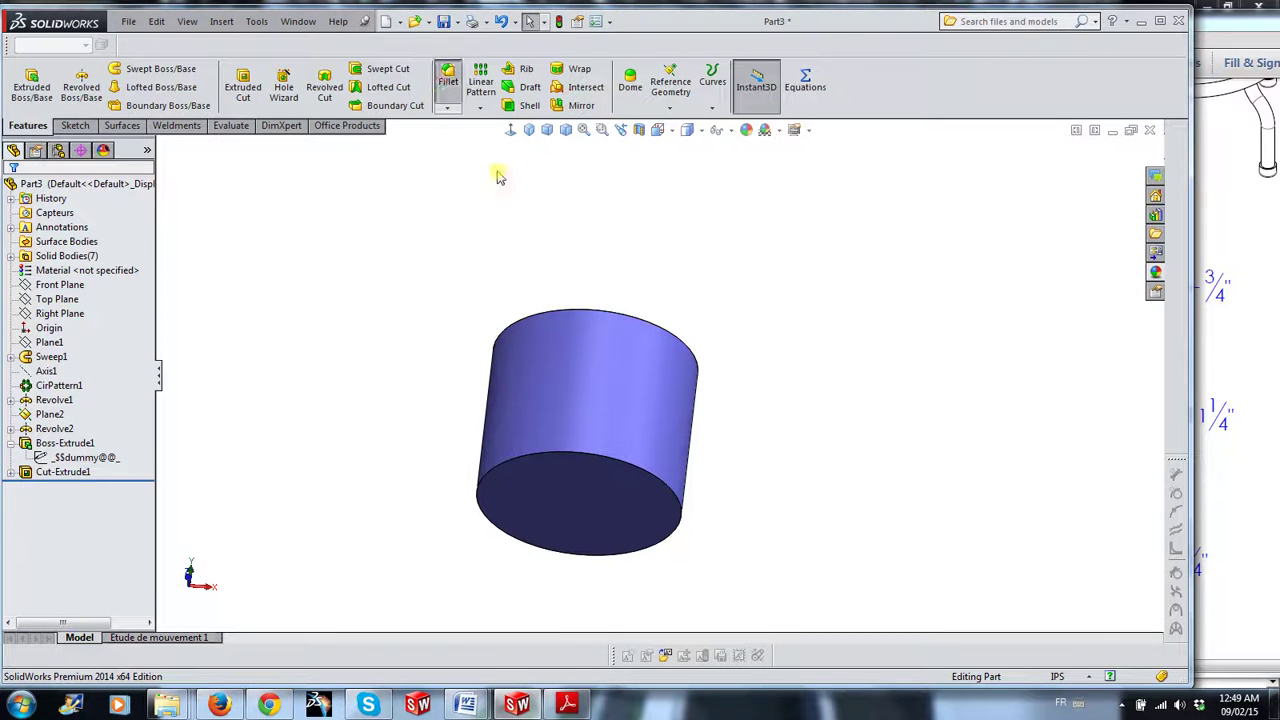
Fillet the foot cap's bottom circular edge with a 1/8 in (0.125 in) radius
left_click(625, 466)
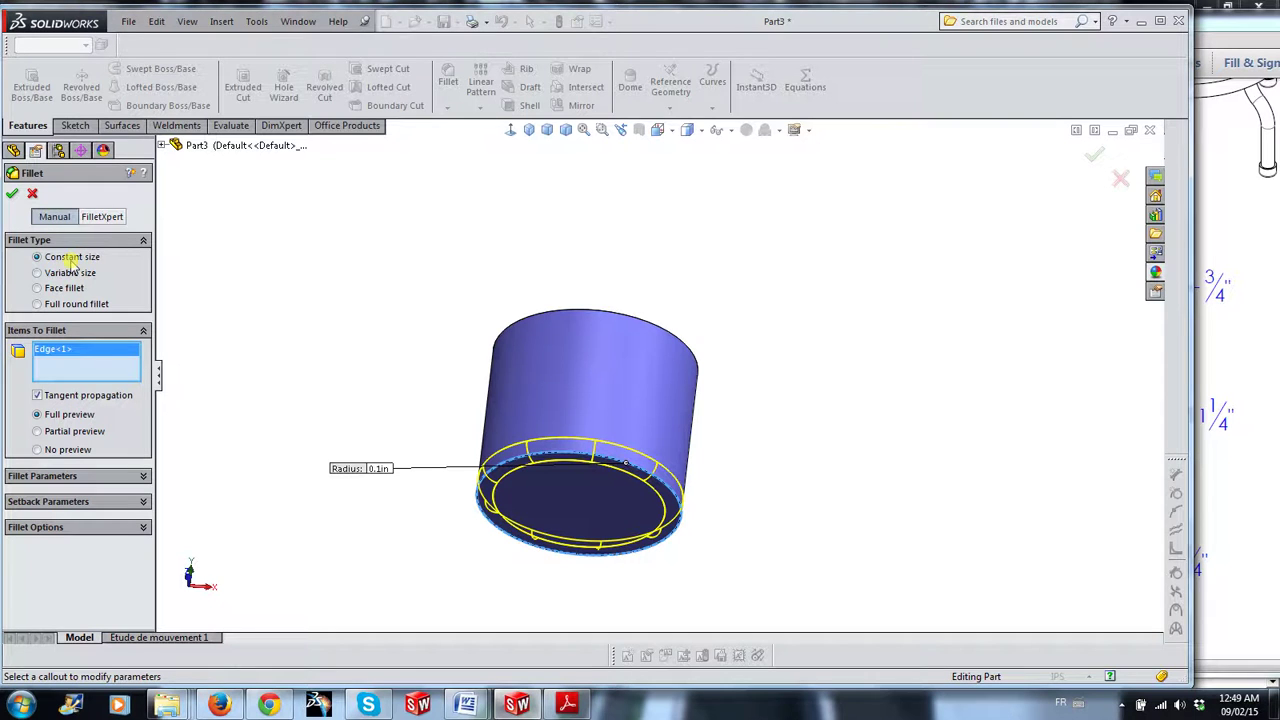
left_click(141, 482)
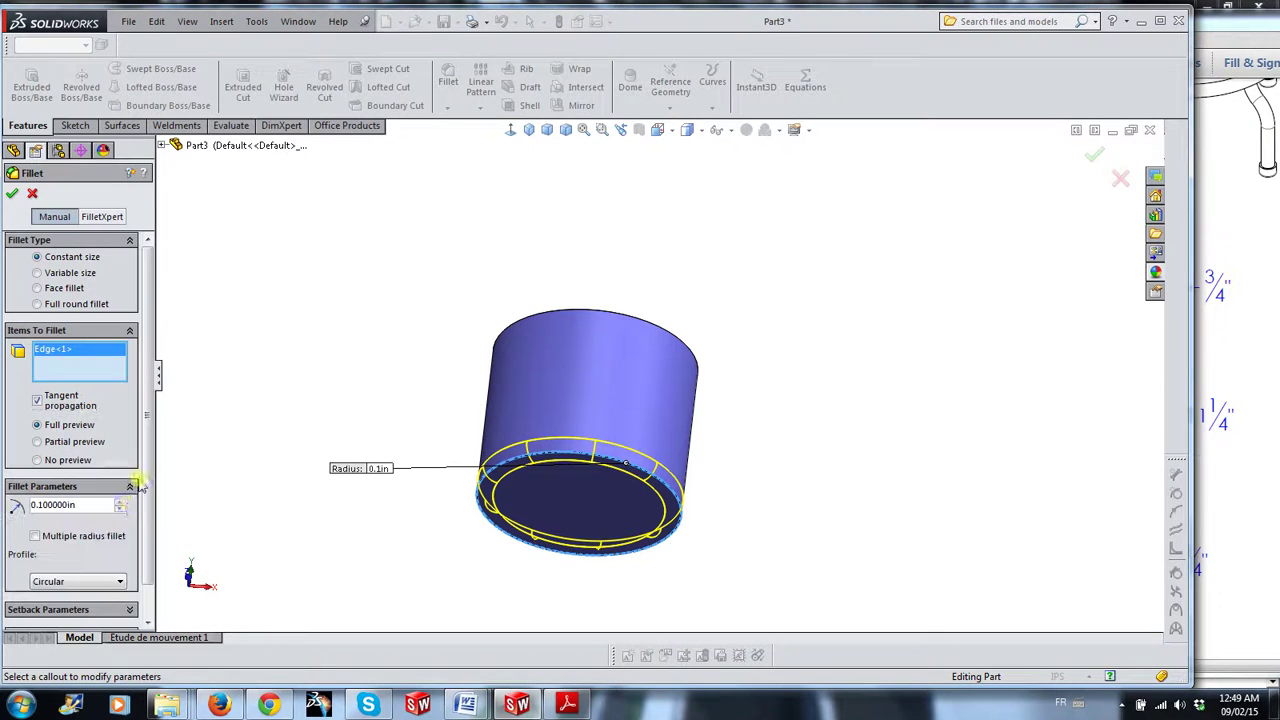
left_click(12, 505)
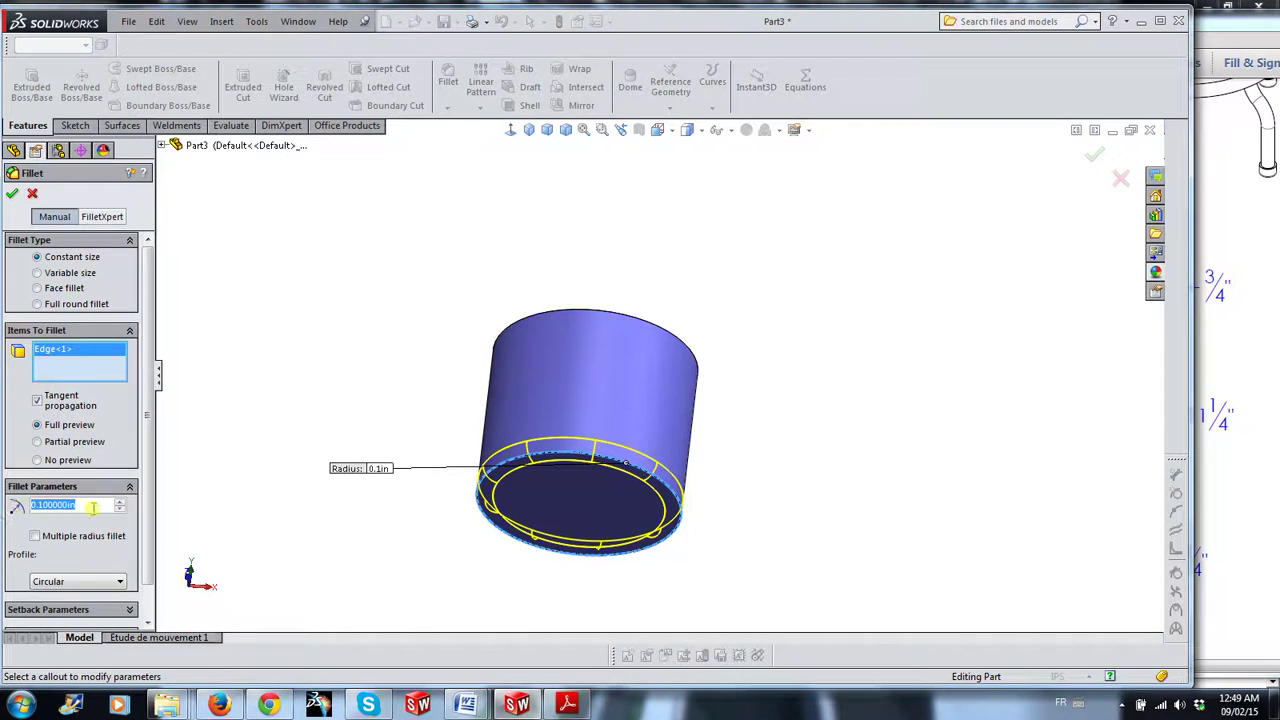
type("1/8")
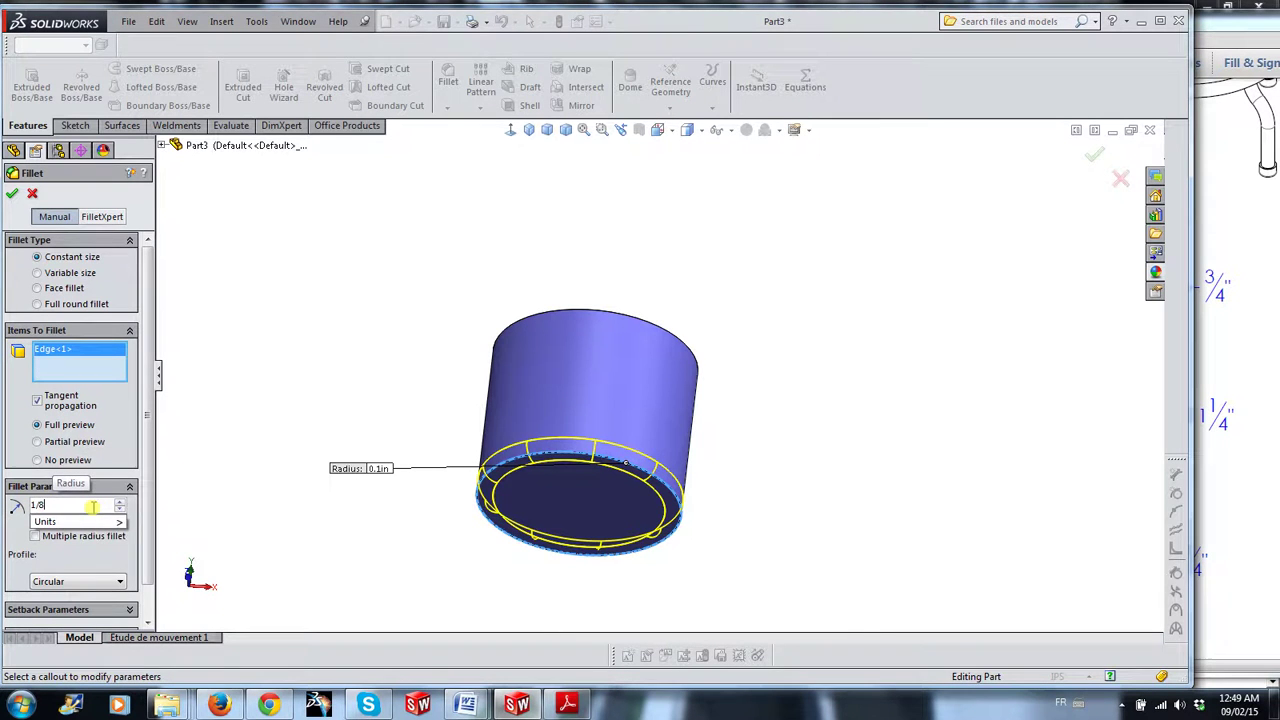
key("Return")
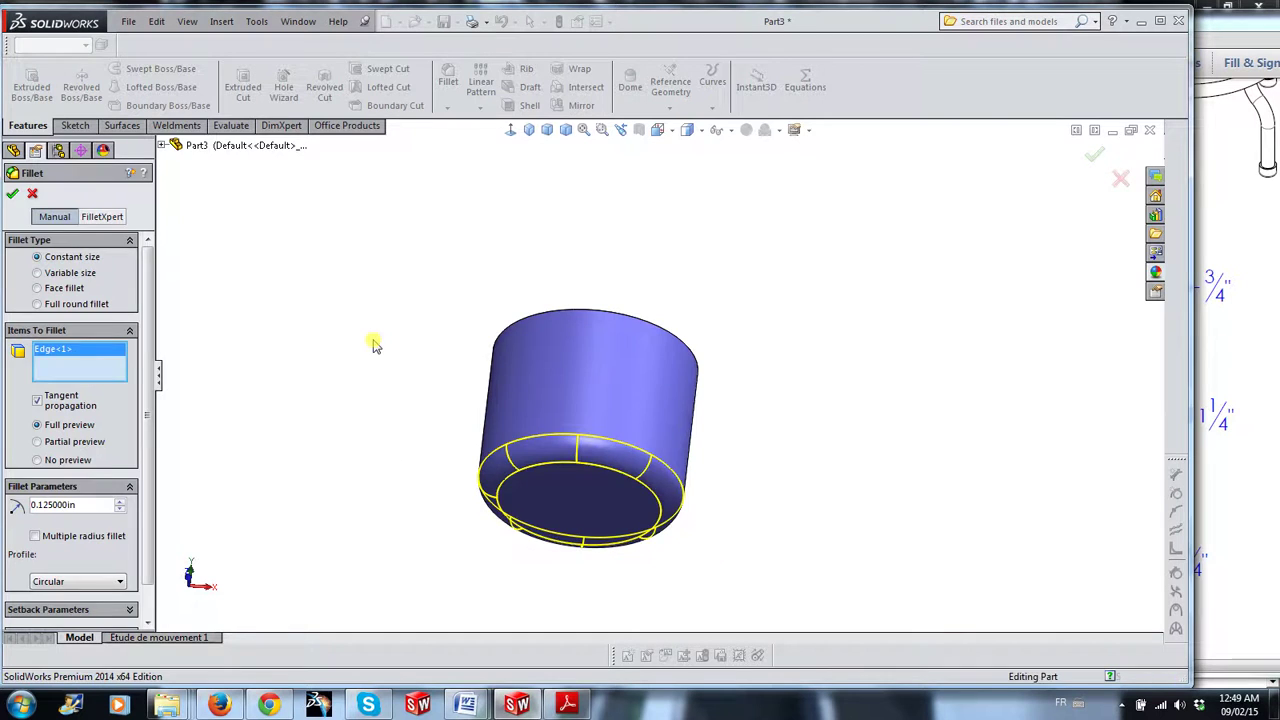
key("Return")
Show the hidden Sweep1 leg again so the blue foot cap sits on it
key("f")
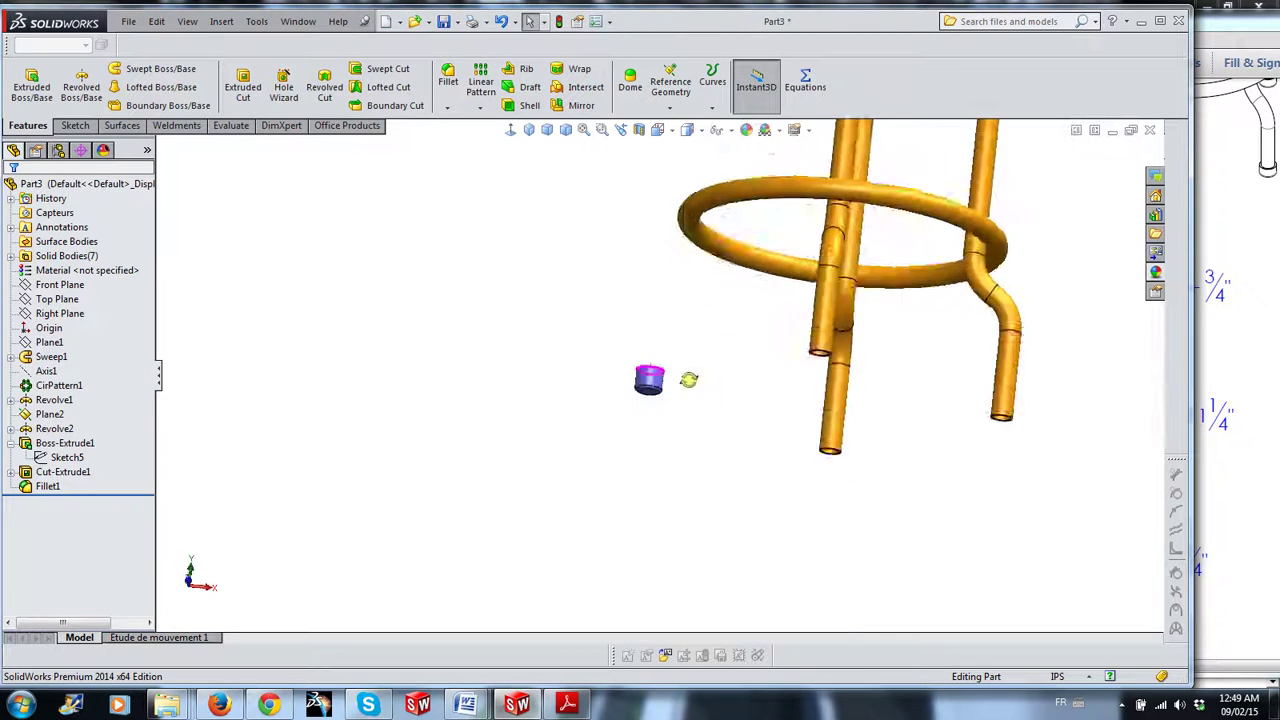
mouse_move(688, 379)
middle_mouse_down()
mouse_move(671, 466)
mouse_move(744, 432)
middle_mouse_up()
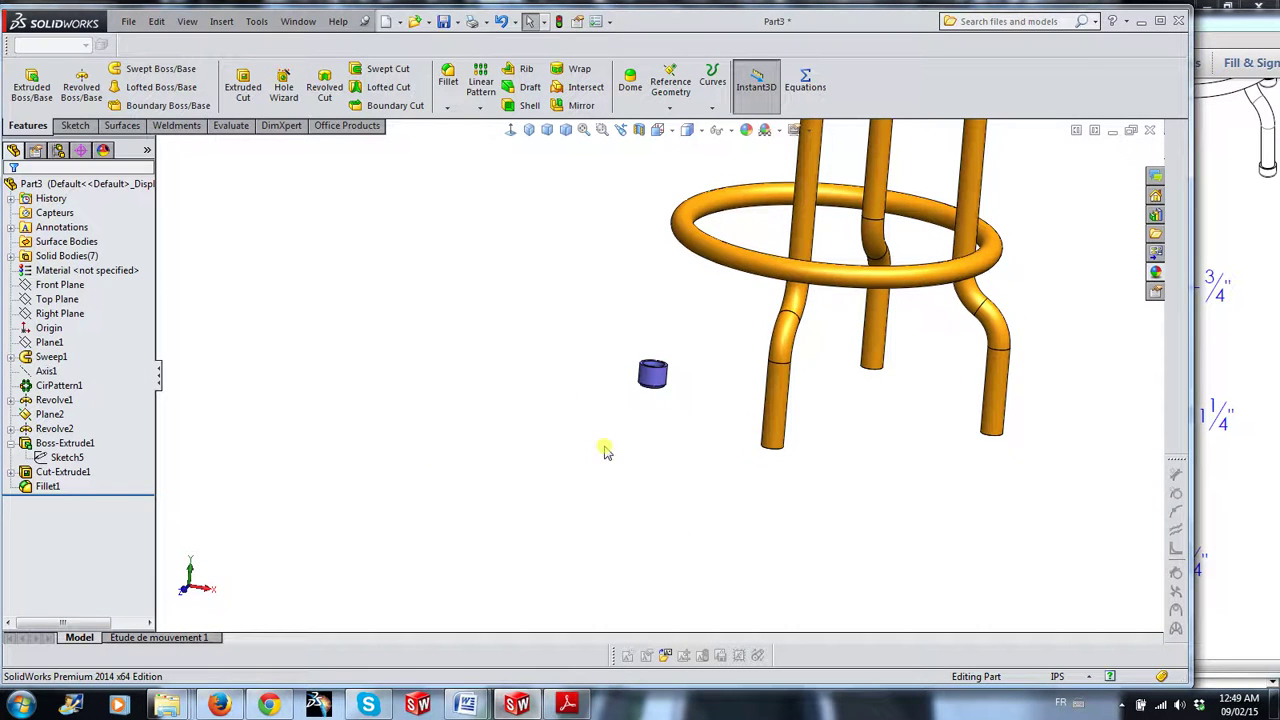
left_click(56, 386)
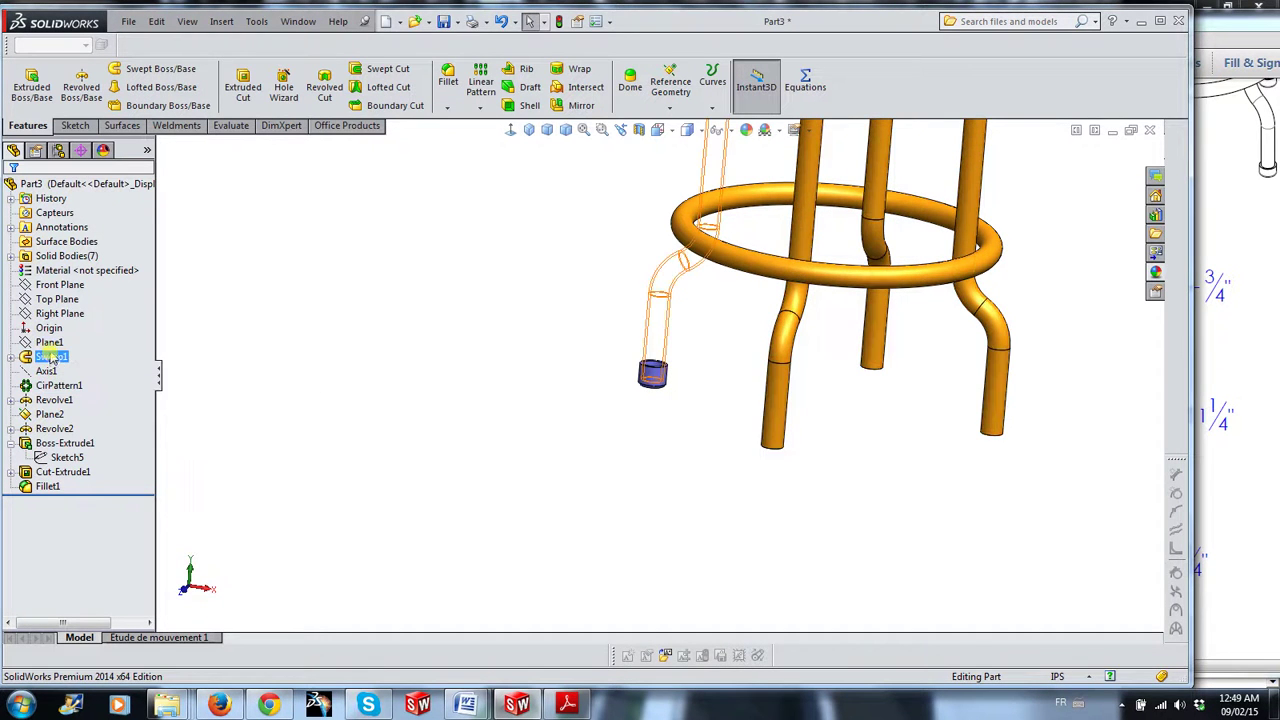
left_click(52, 357)
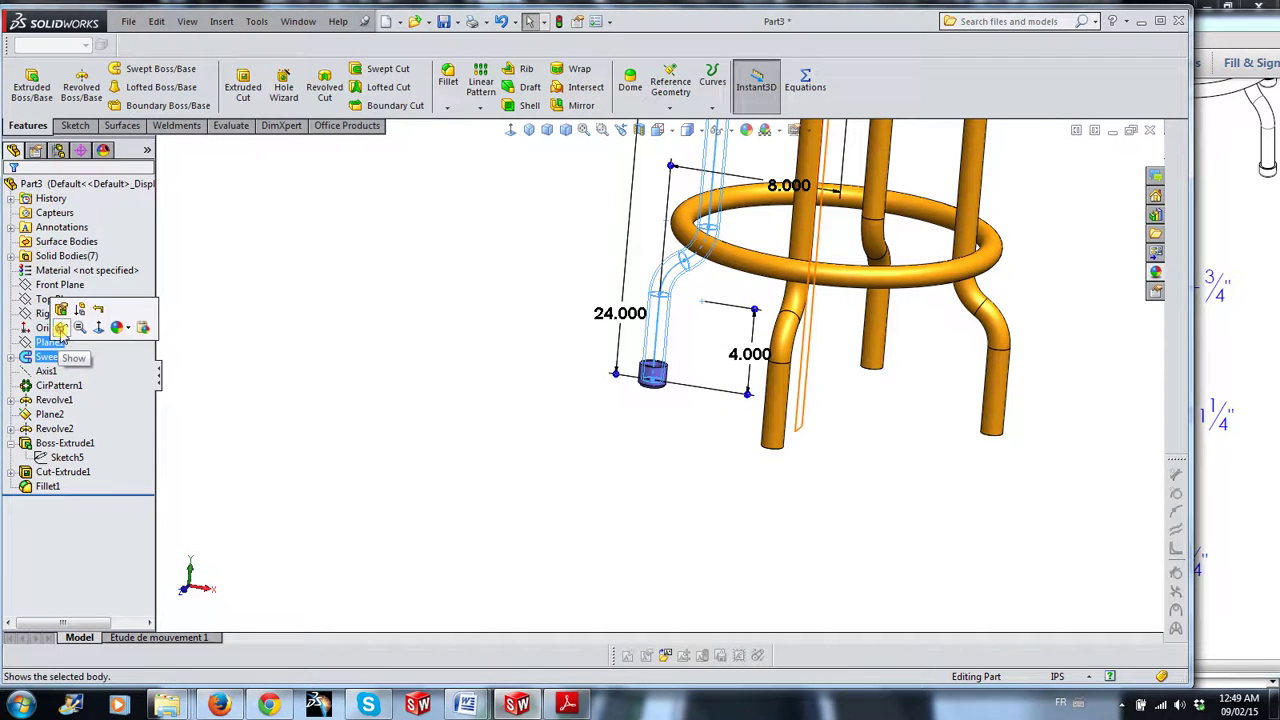
left_click(61, 330)
left_click(366, 476)
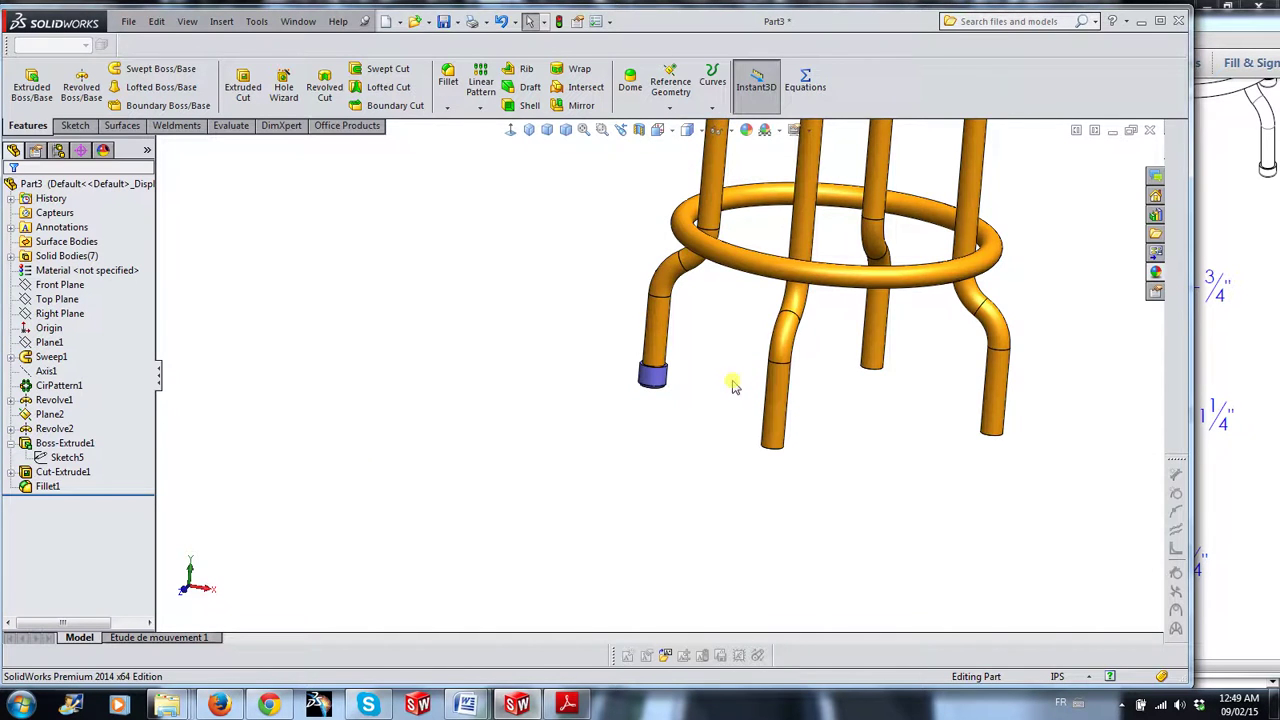
scroll(733, 382, "down", 2)
scroll(706, 376, "down", 3)
middle_click_drag(604, 457, 617, 449)
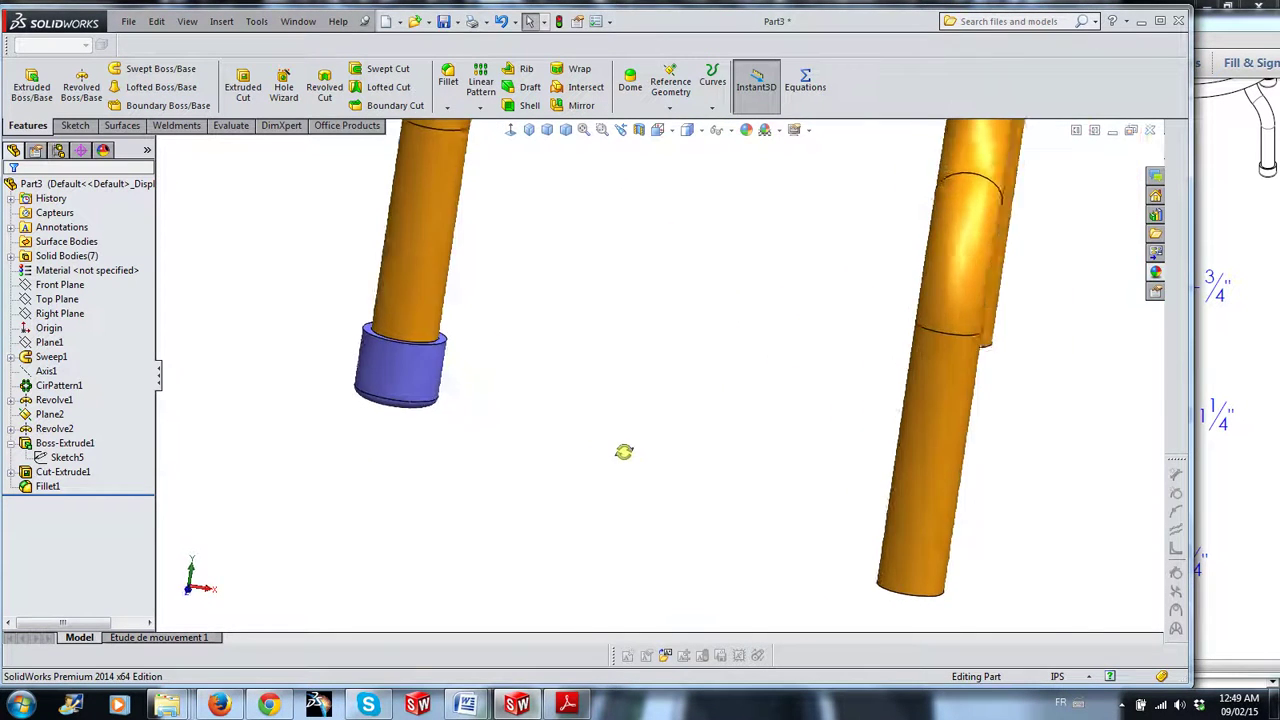
scroll(640, 430, "up", 2)
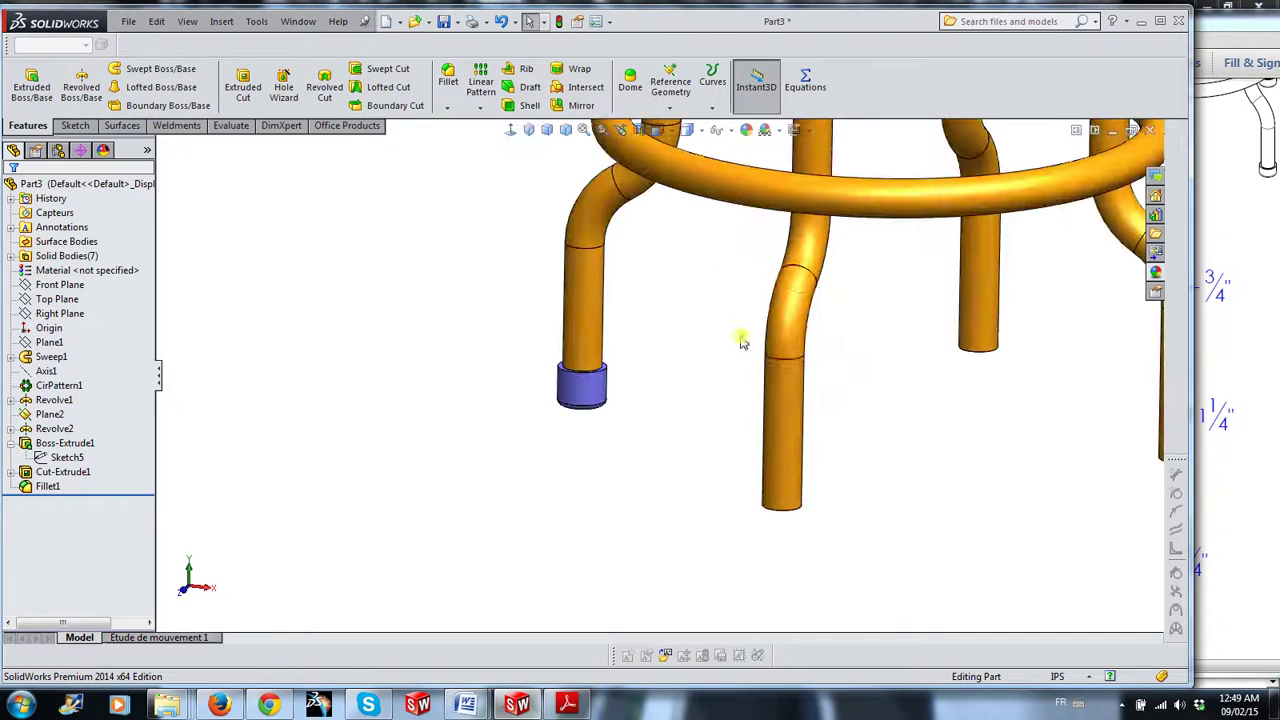
scroll(820, 320, "up", 2)
scroll(800, 330, "down", 2)
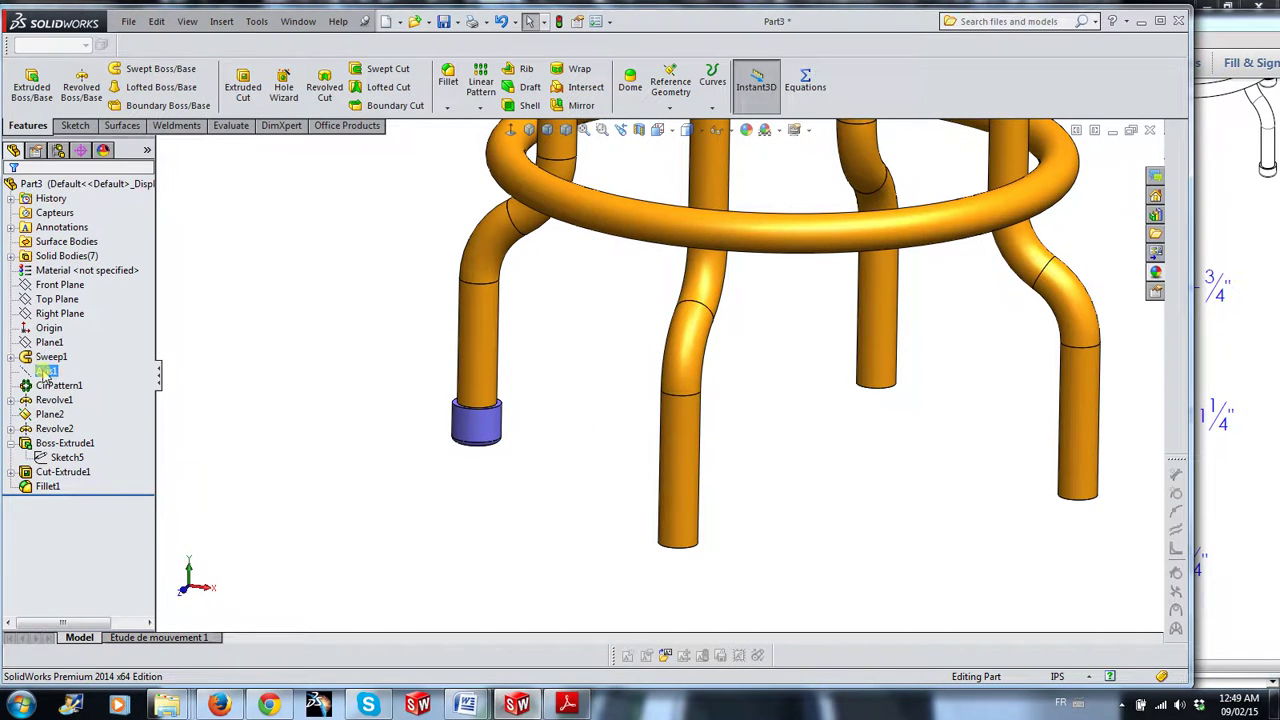
Stretch Axis1, the stool's central axis, down below the bottom of the legs
left_click(46, 370)
left_click(229, 349)
scroll(490, 358, "up", 3)
scroll(678, 215, "down", 3)
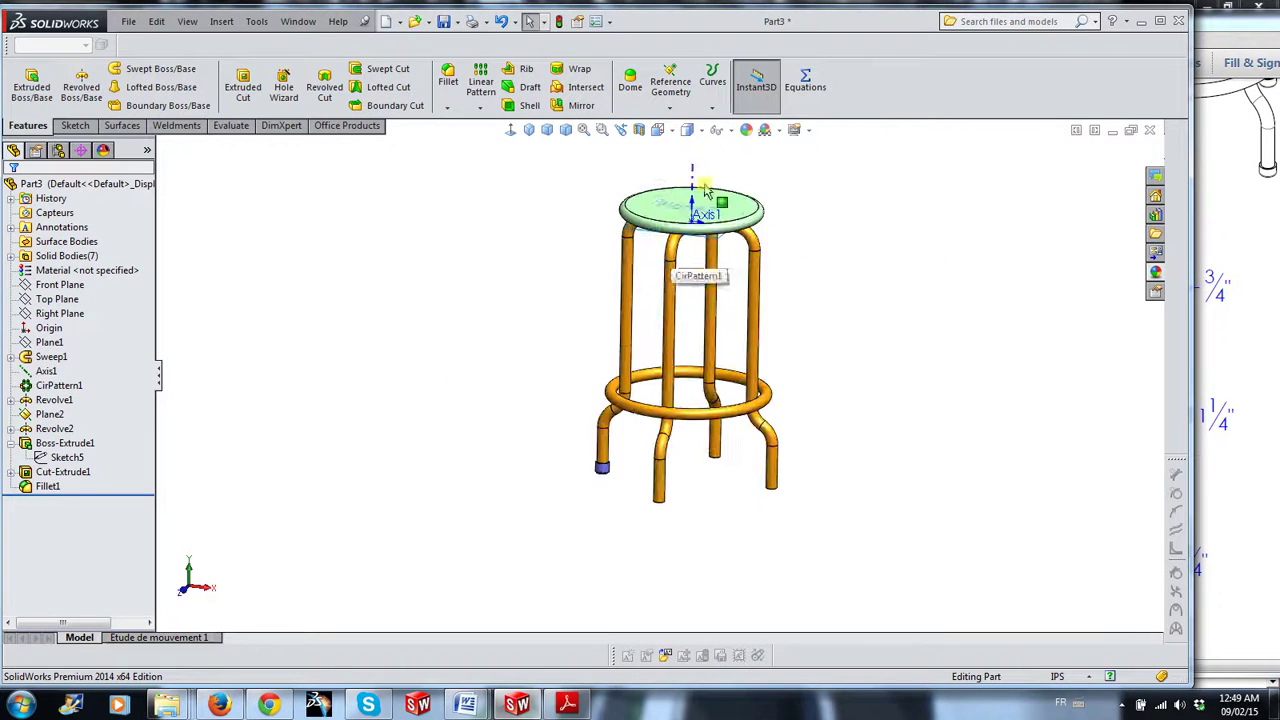
left_click(693, 165)
left_click_drag(693, 165, 690, 577)
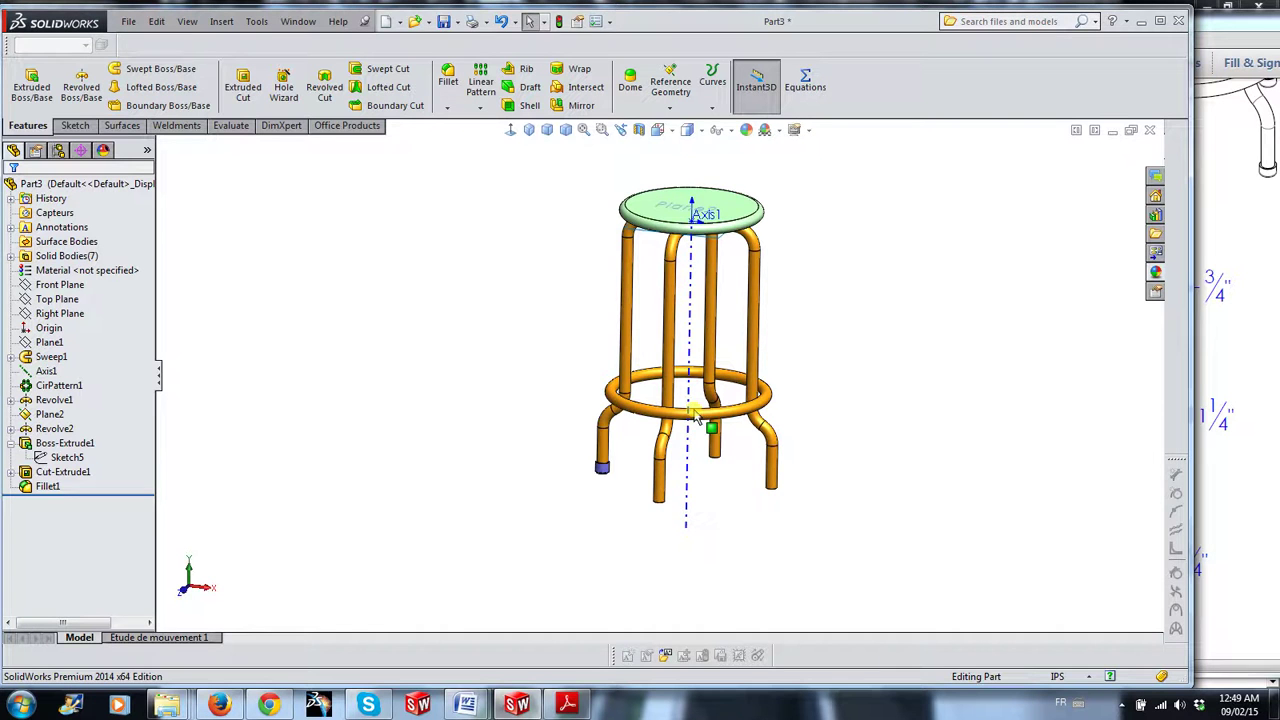
scroll(686, 545, "down", 1)
scroll(680, 552, "down", 1)
scroll(678, 545, "down", 2)
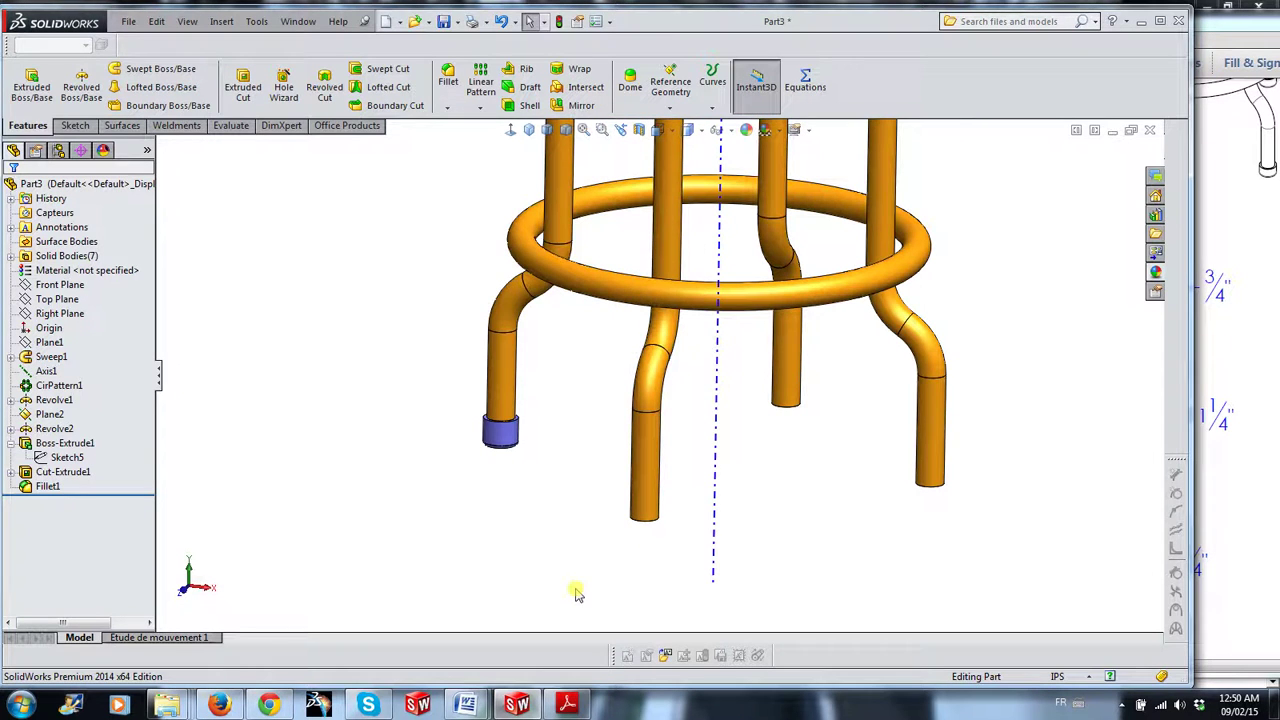
Circular-pattern the blue foot cap body around Axis1: 4 instances over 360°
left_click(480, 107)
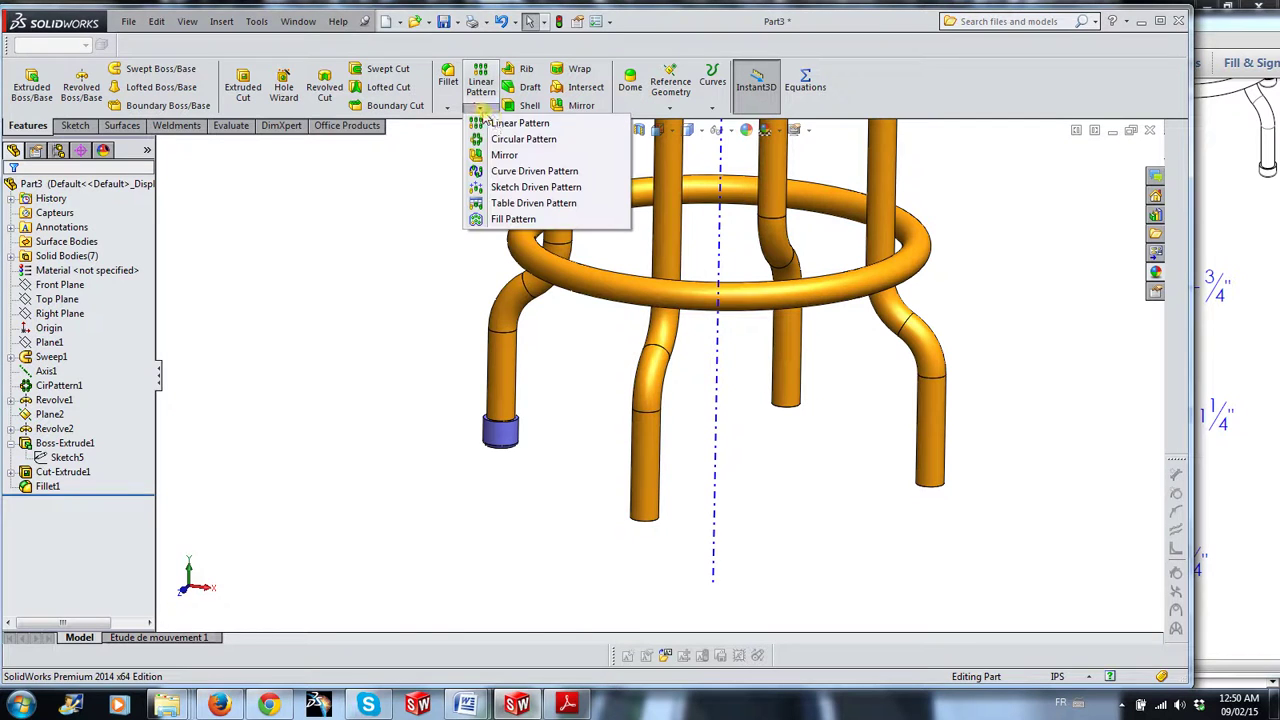
left_click(505, 141)
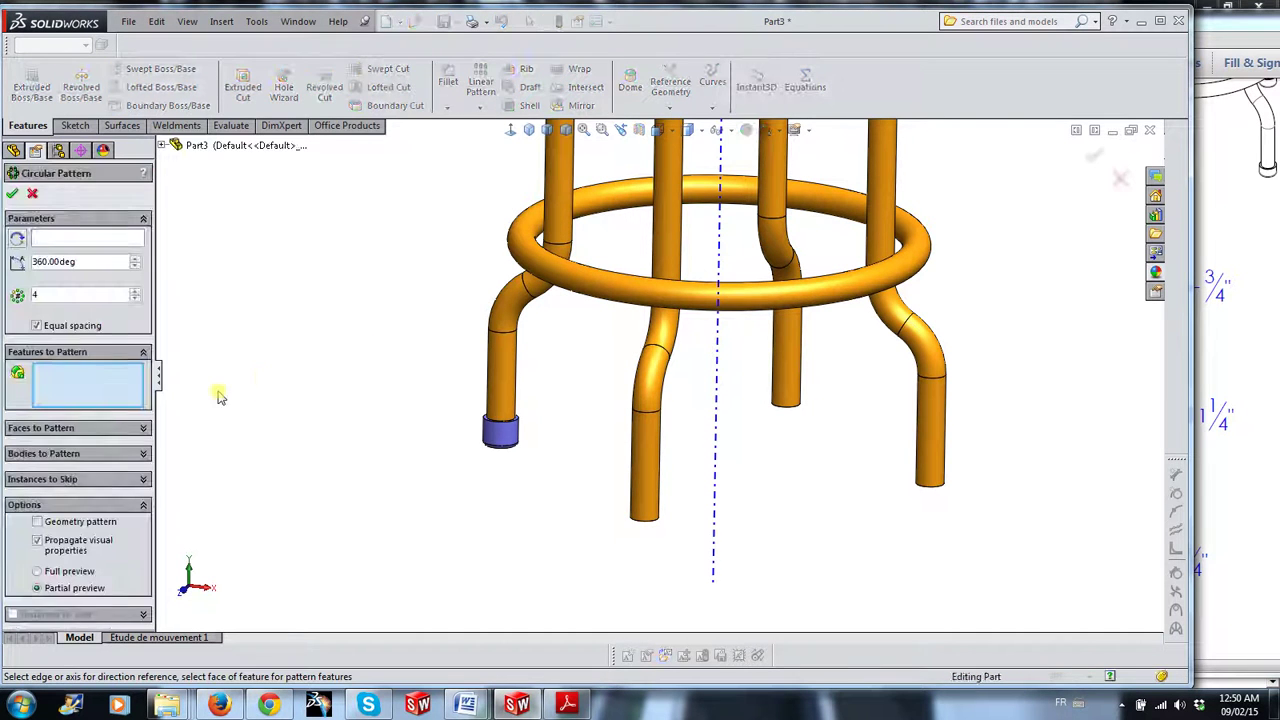
left_click(73, 455)
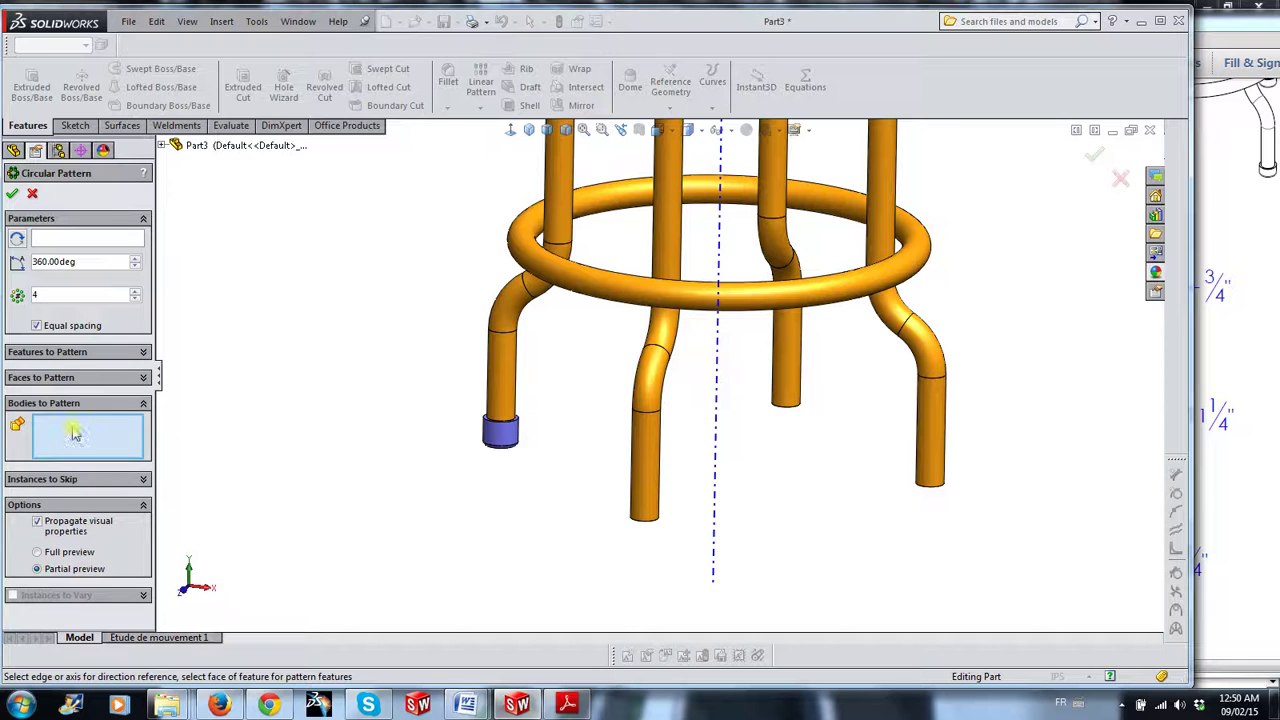
left_click(498, 432)
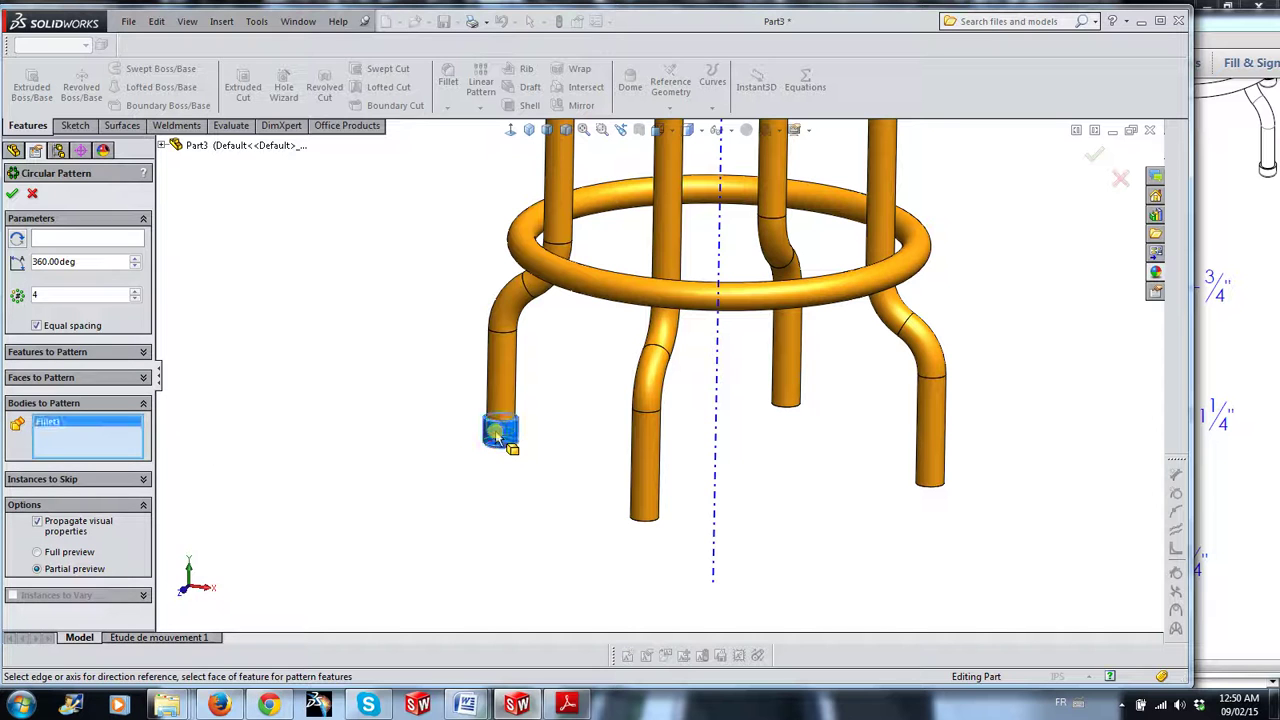
left_click(93, 240)
left_click(715, 519)
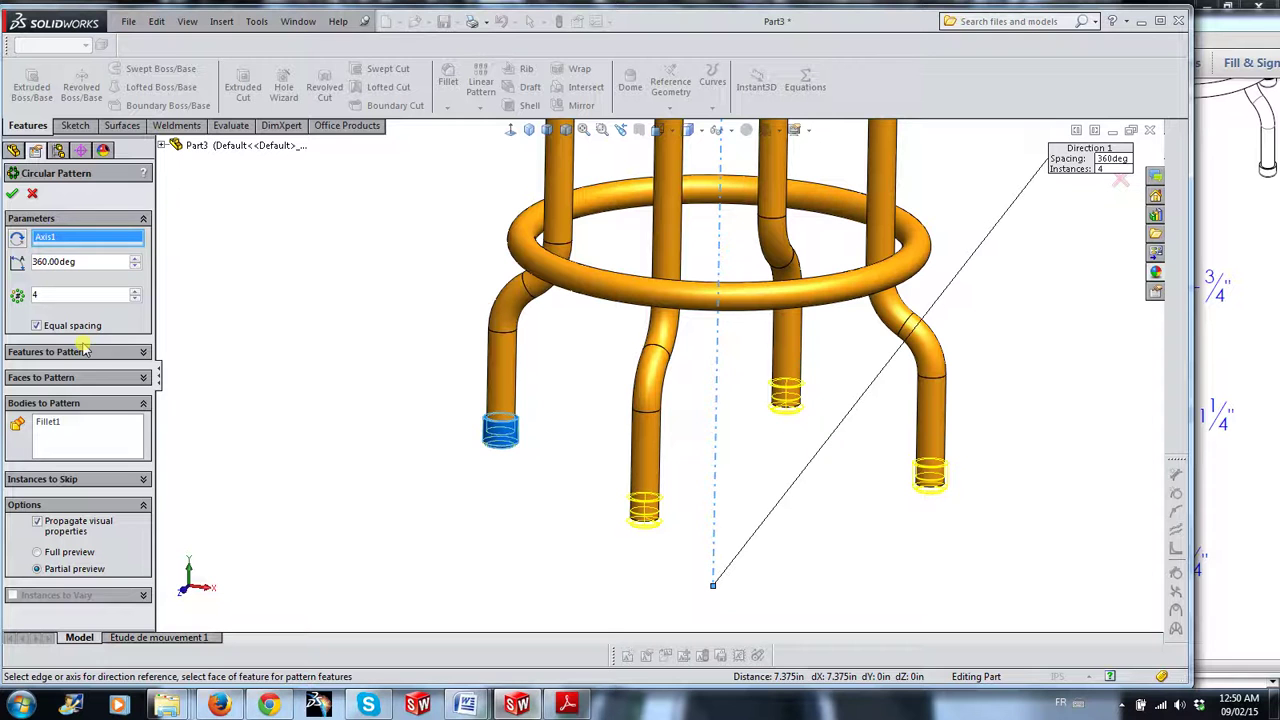
left_click(12, 193)
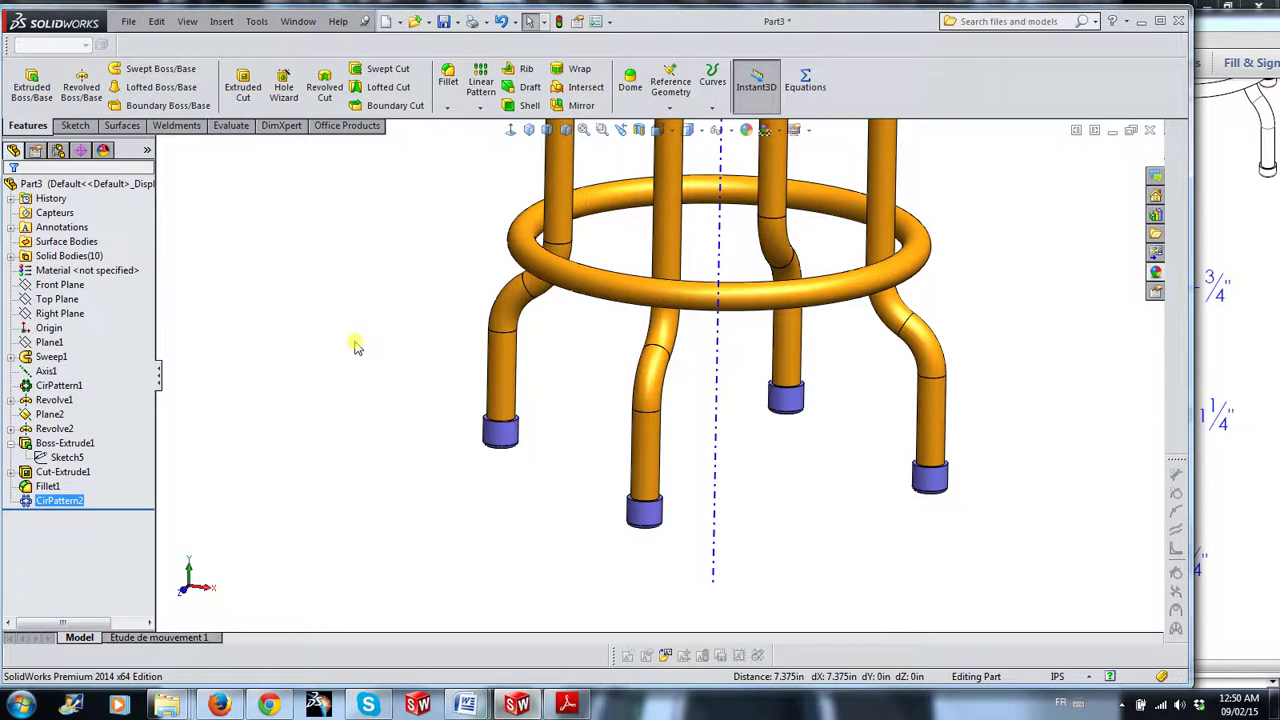
Clear the selection and zoom to fit the whole stool, zooming out and back in
left_click(358, 347)
key("f")
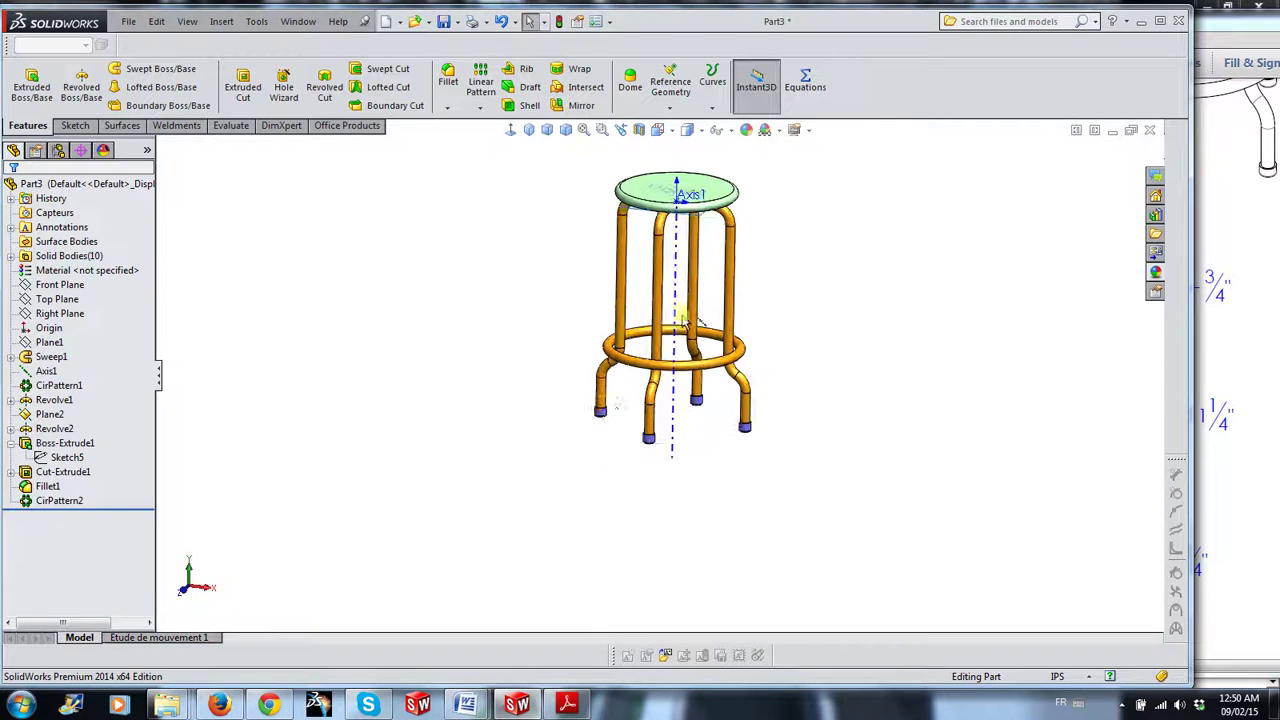
scroll(690, 315, "down", 1)
scroll(700, 330, "down", 1)
scroll(800, 428, "down", 1)
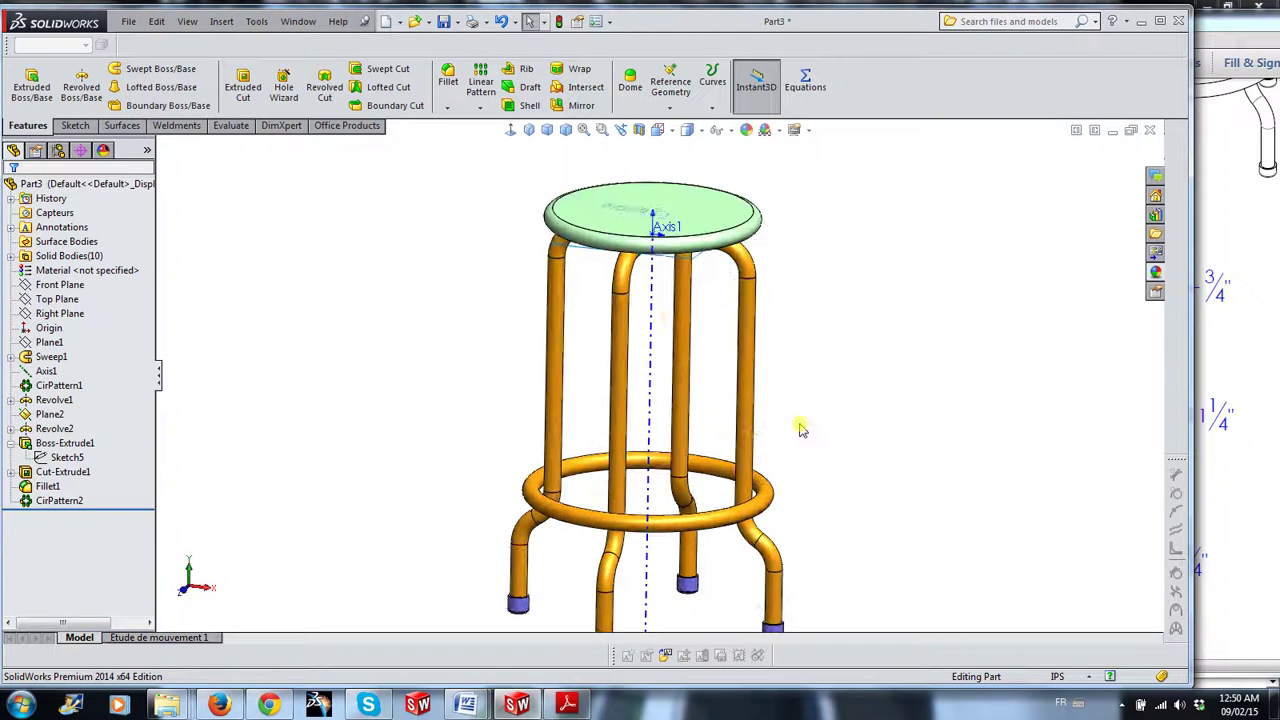
scroll(800, 428, "up", 1)
scroll(780, 452, "up", 1)
scroll(898, 500, "up", 1)
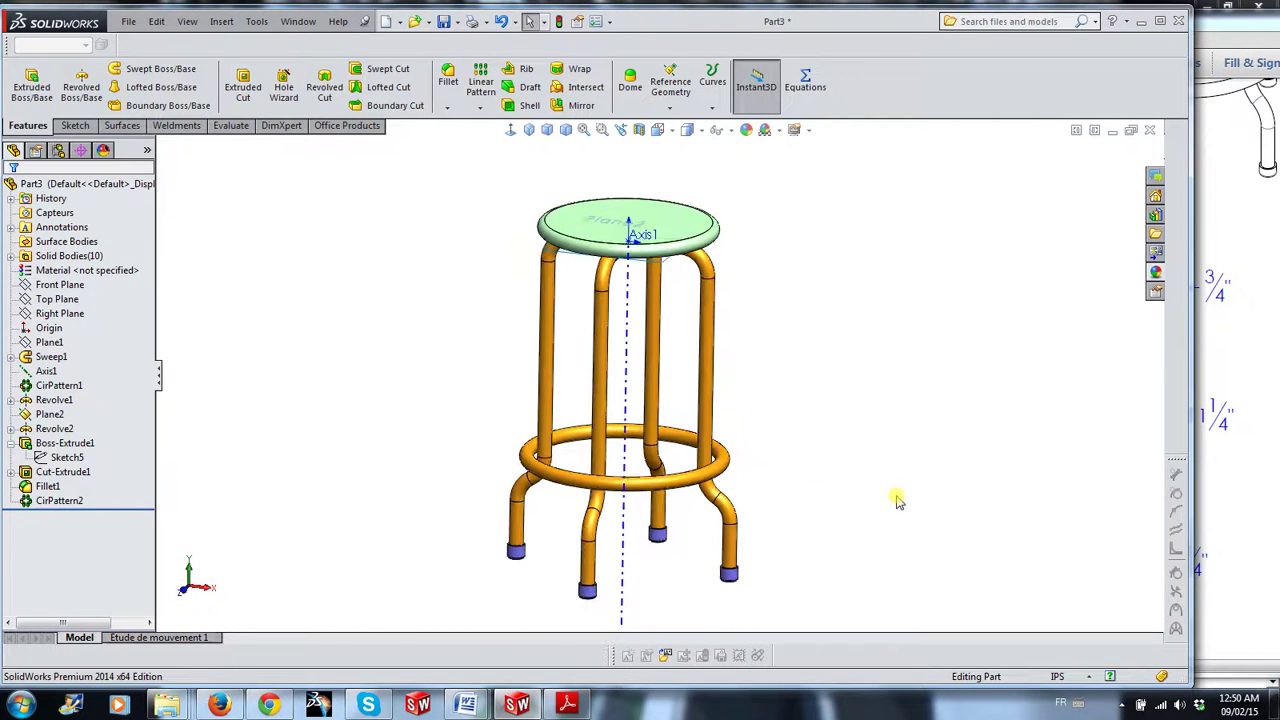
Switch the view to Isometric, then Trimetric, ending on Dimetric
right_click_drag(898, 494, 1006, 420)
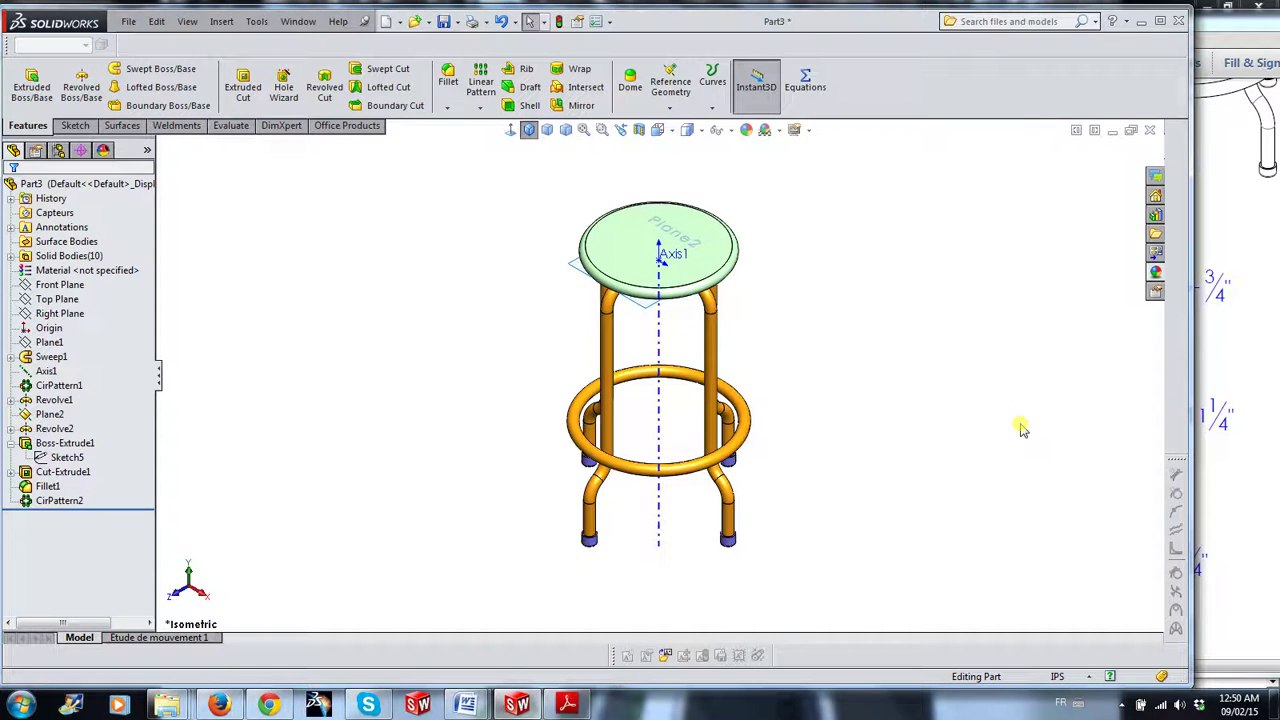
left_click(549, 132)
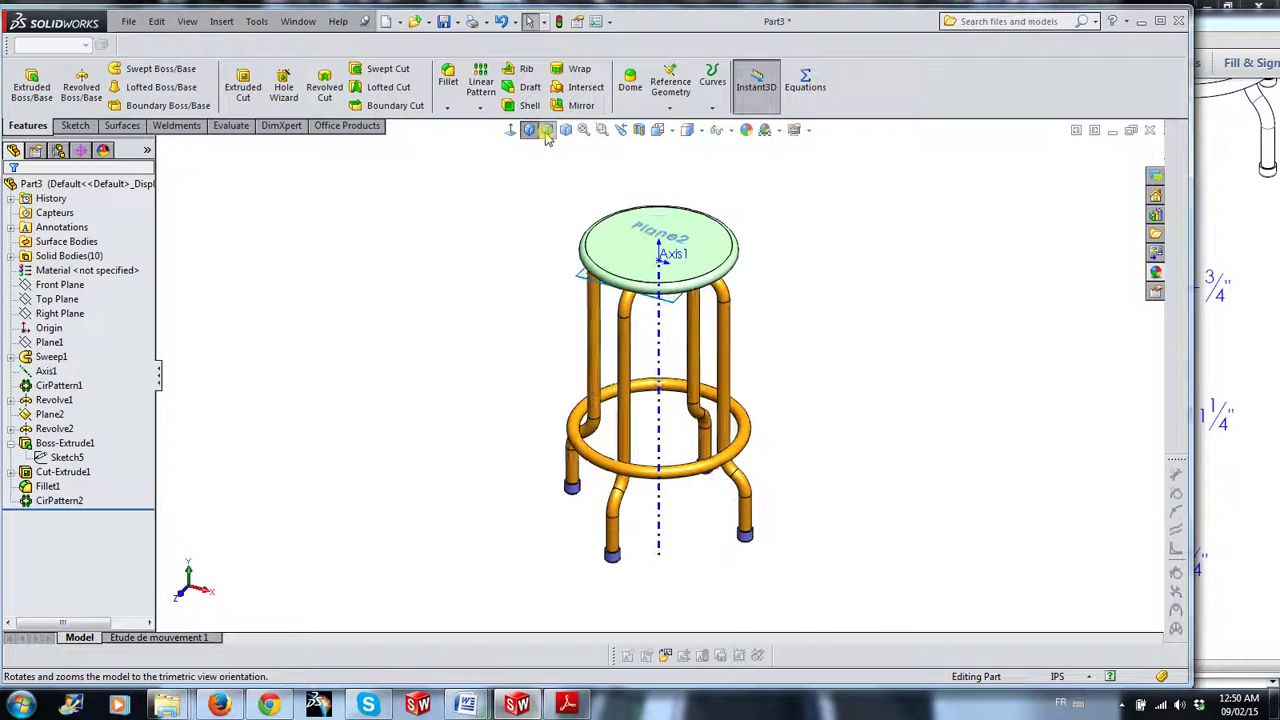
left_click(565, 131)
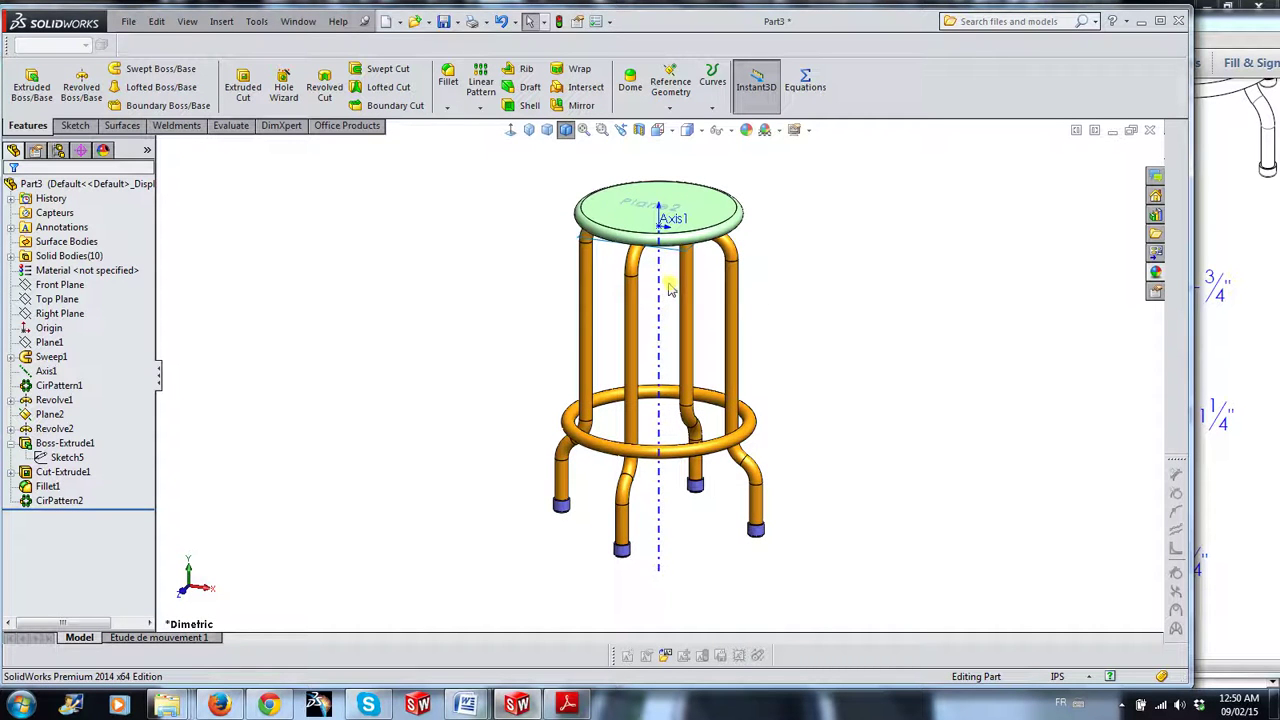
scroll(662, 285, "down", 1)
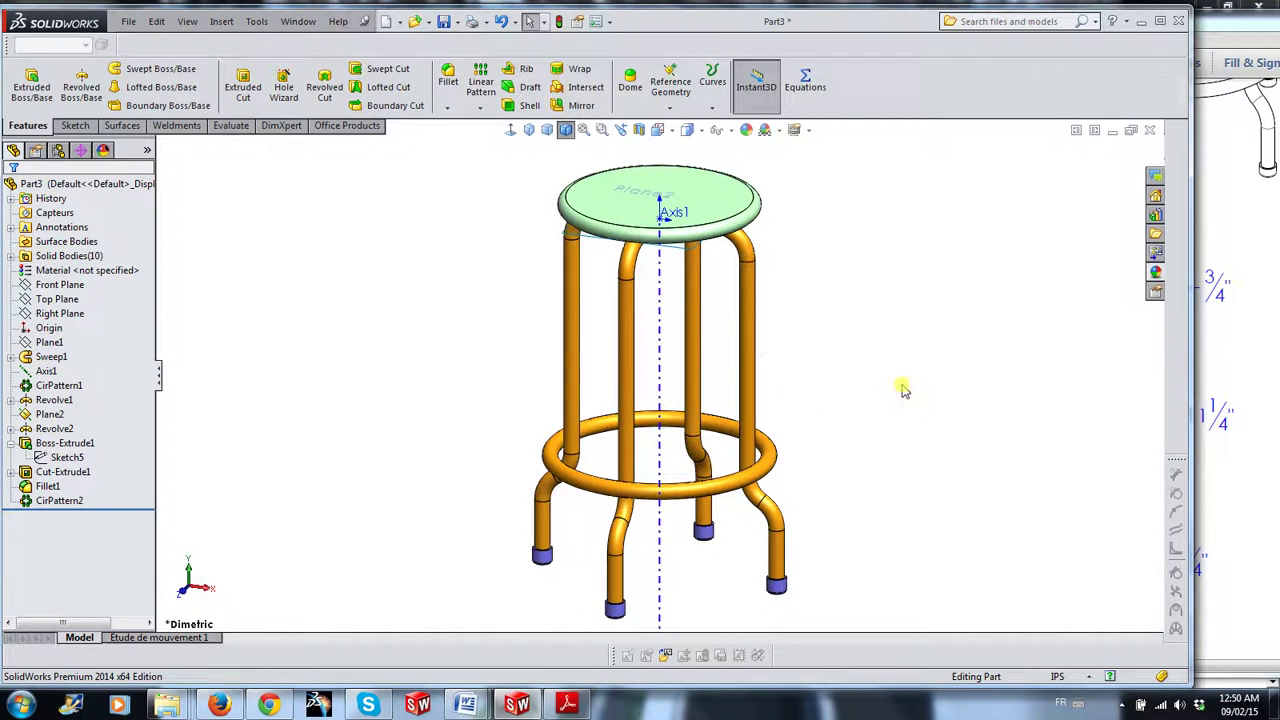